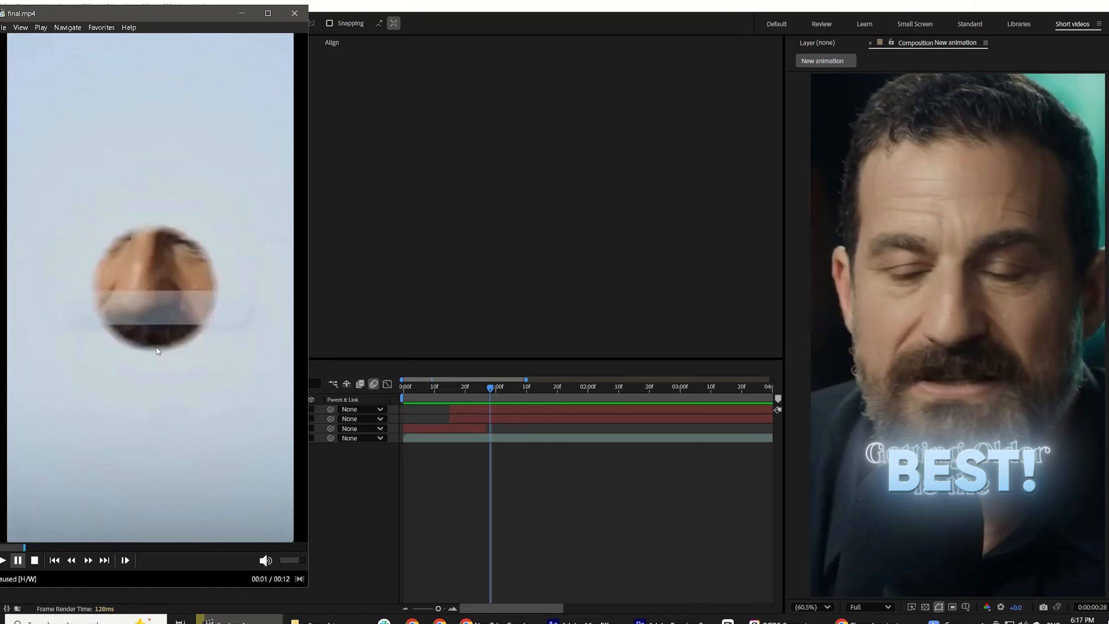
# Step: Play the circle transition in the reference video final.mp4, pausing to study it, and return to After Effects
pyautogui.press('space')
pyautogui.press('space')
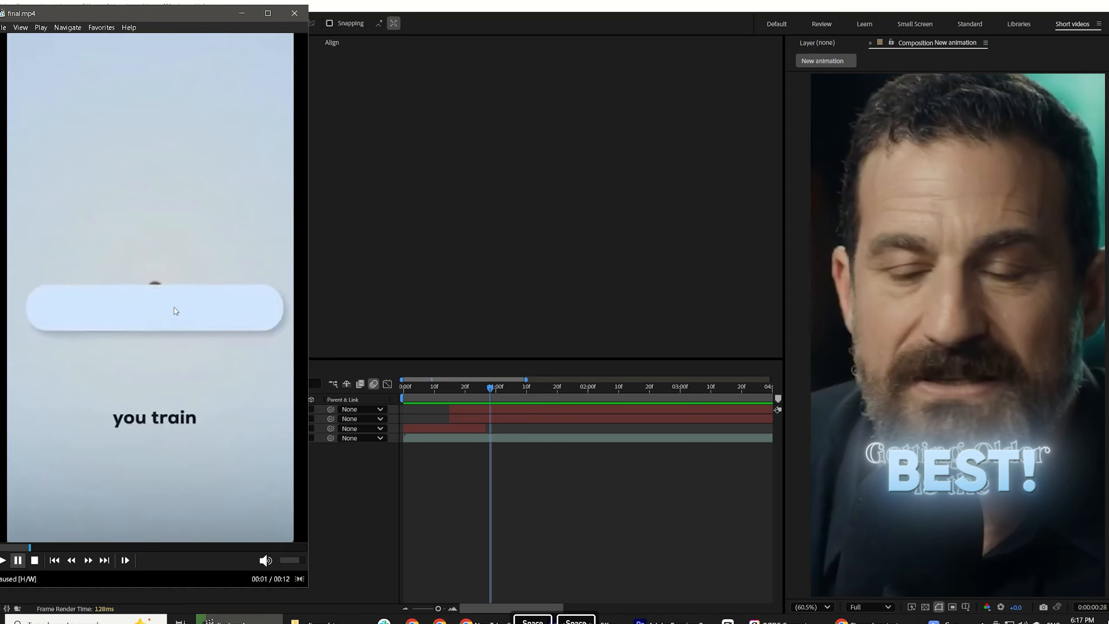
pyautogui.press('space')
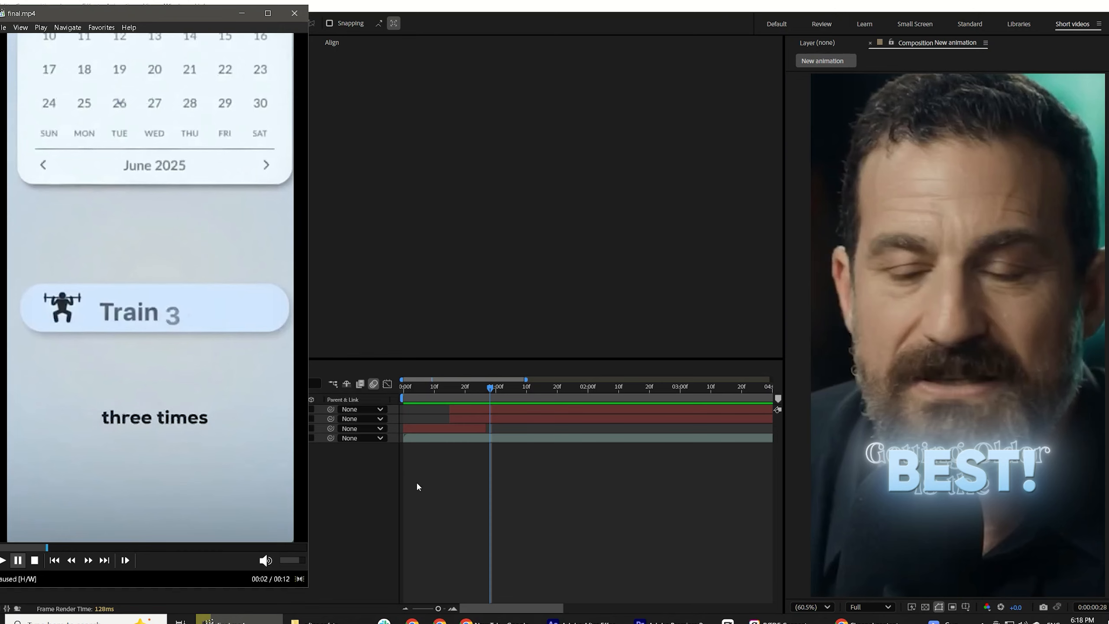
pyautogui.click(429, 25)
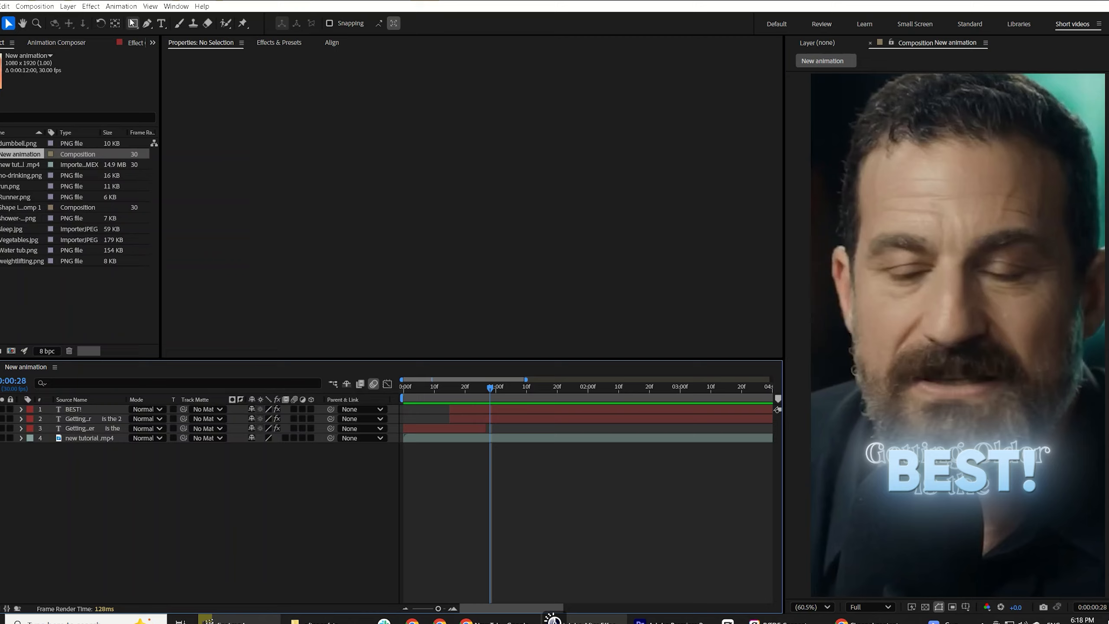
# Step: Draw a rectangle about 1093 by 2023 px covering the whole composition and centre it horizontally and vertically
pyautogui.moveTo(834, 86); pyautogui.dragTo(1107, 618)
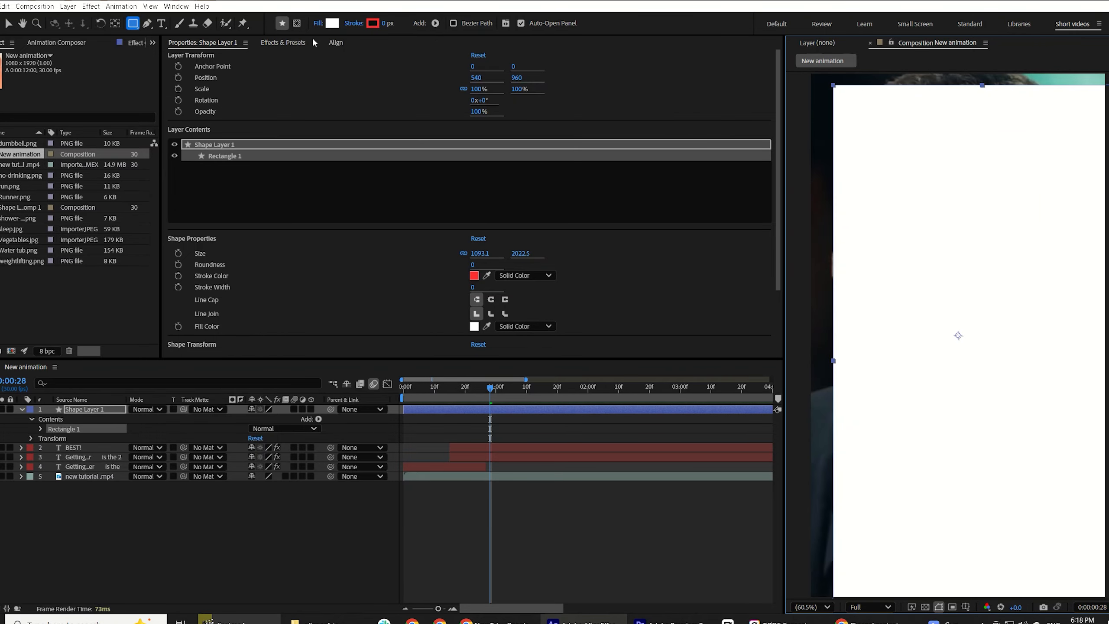
pyautogui.click(334, 43)
pyautogui.click(247, 79)
pyautogui.click(192, 80)
# Step: Change the rectangle's fill type to a radial gradient
pyautogui.click(320, 22)
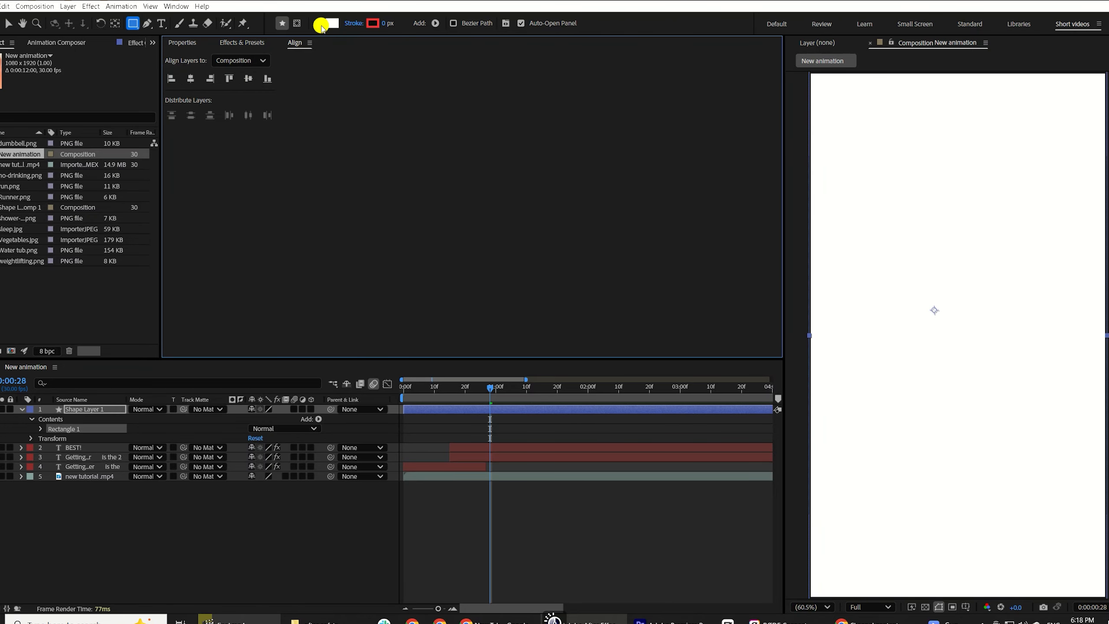
pyautogui.click(556, 276)
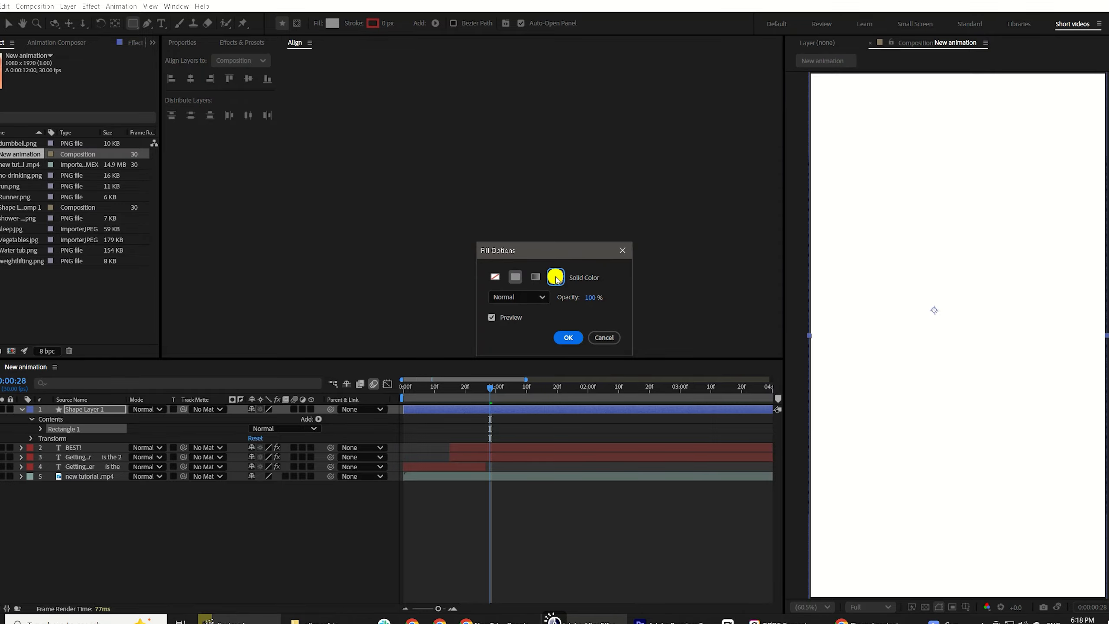
pyautogui.click(567, 337)
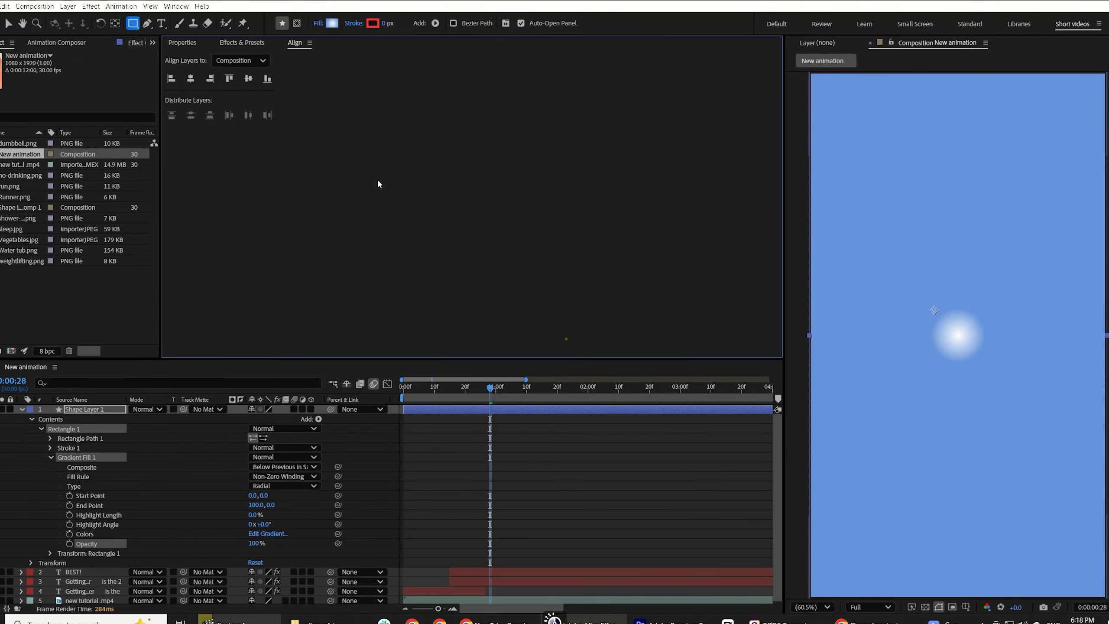
# Step: Set the outer colour stop of the rectangle's radial gradient to light blue 94B7F1
pyautogui.click(332, 23)
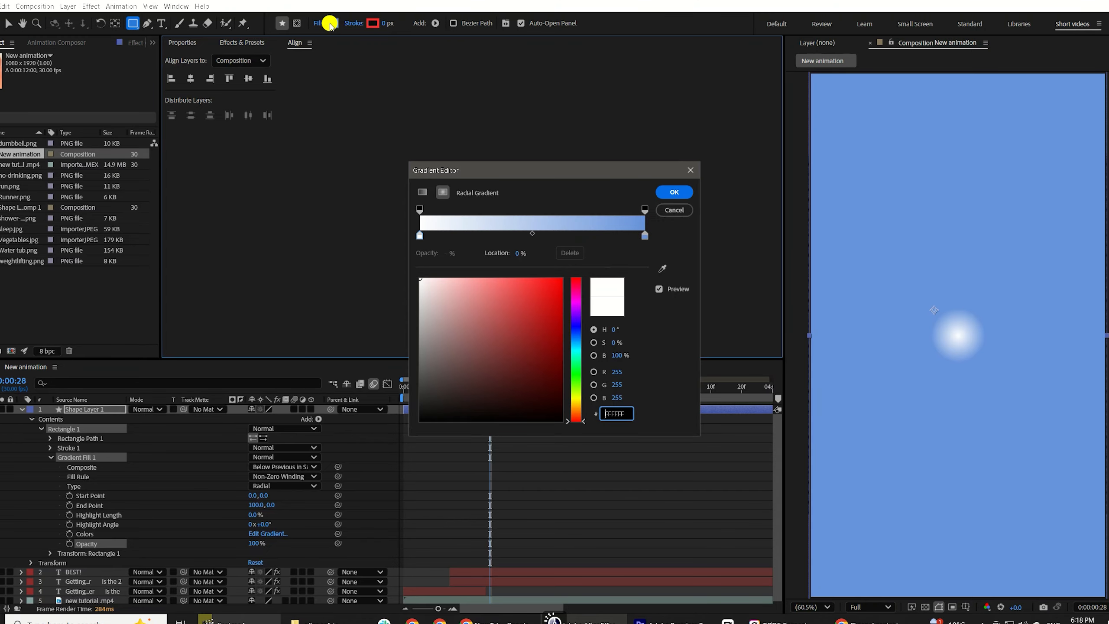
pyautogui.click(645, 236)
pyautogui.click(496, 316)
pyautogui.moveTo(496, 316)
pyautogui.mouseDown()
pyautogui.moveTo(498, 344)
pyautogui.moveTo(488, 290)
pyautogui.moveTo(477, 286)
pyautogui.mouseUp()
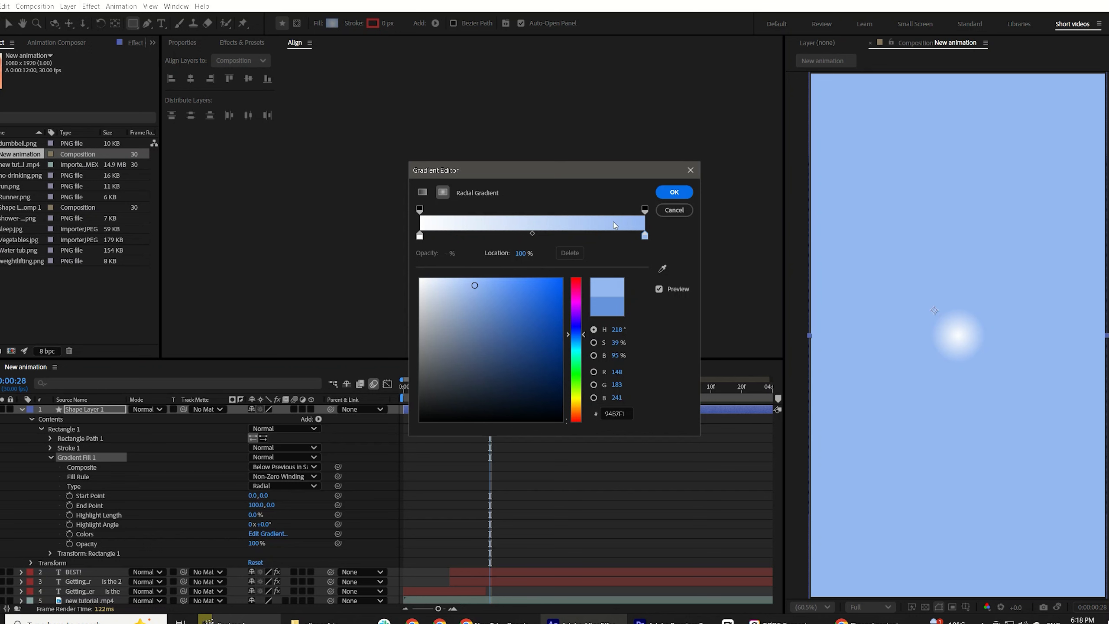
pyautogui.click(677, 195)
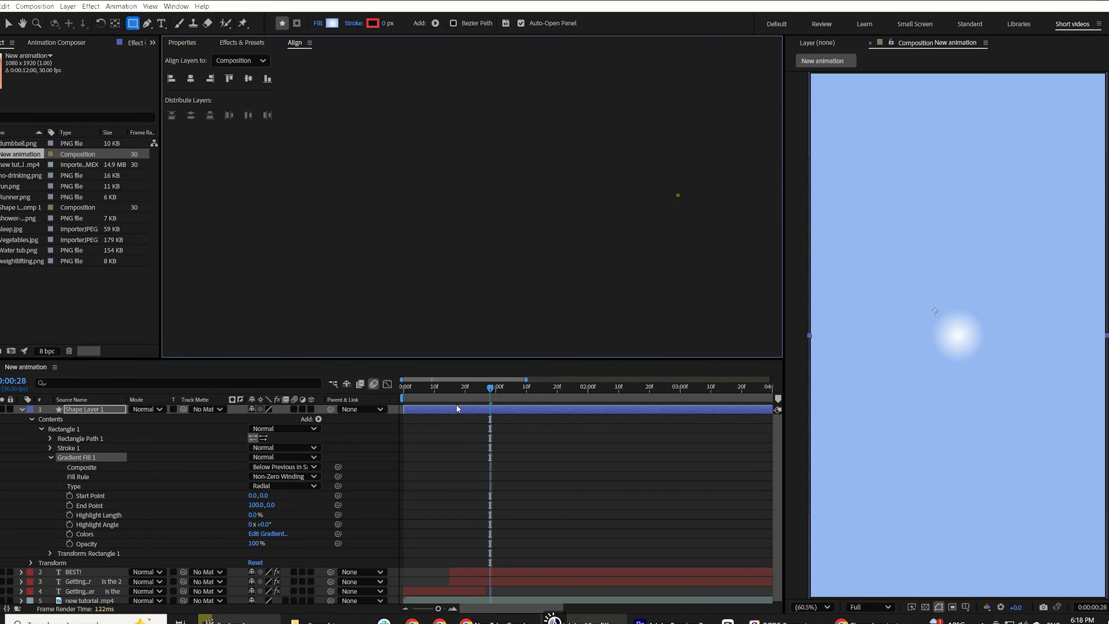
# Step: Stretch the gradient's end point to the composition's lower-right corner for a wide, soft glow, and collapse the layer's properties
pyautogui.press('v')
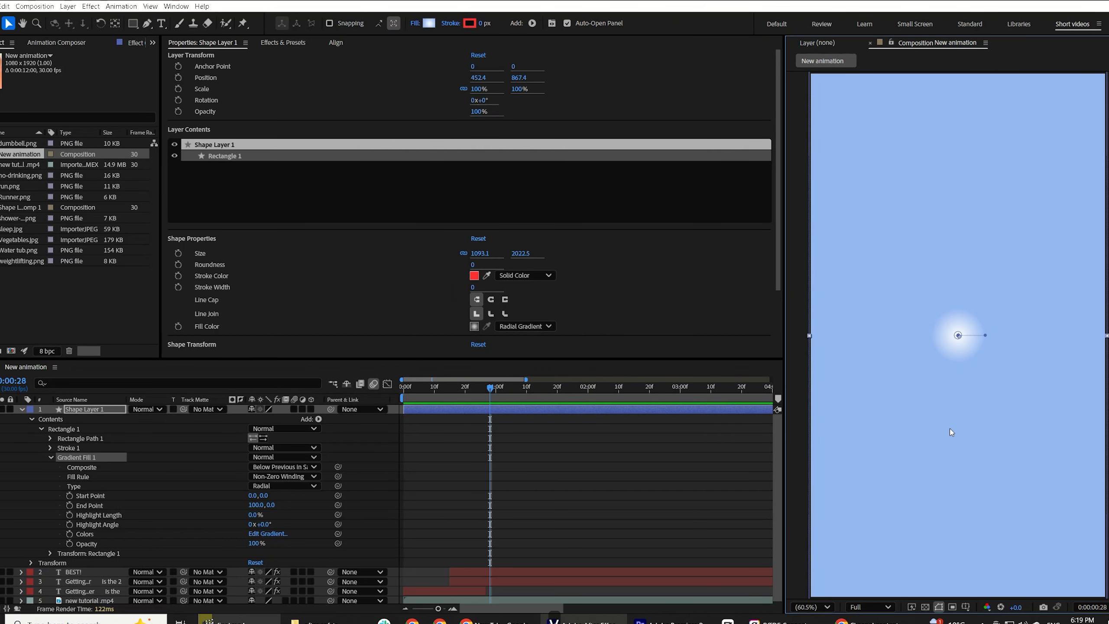
pyautogui.click(986, 334)
pyautogui.moveTo(987, 335); pyautogui.dragTo(1108, 623)
pyautogui.press('s')
pyautogui.press('s')
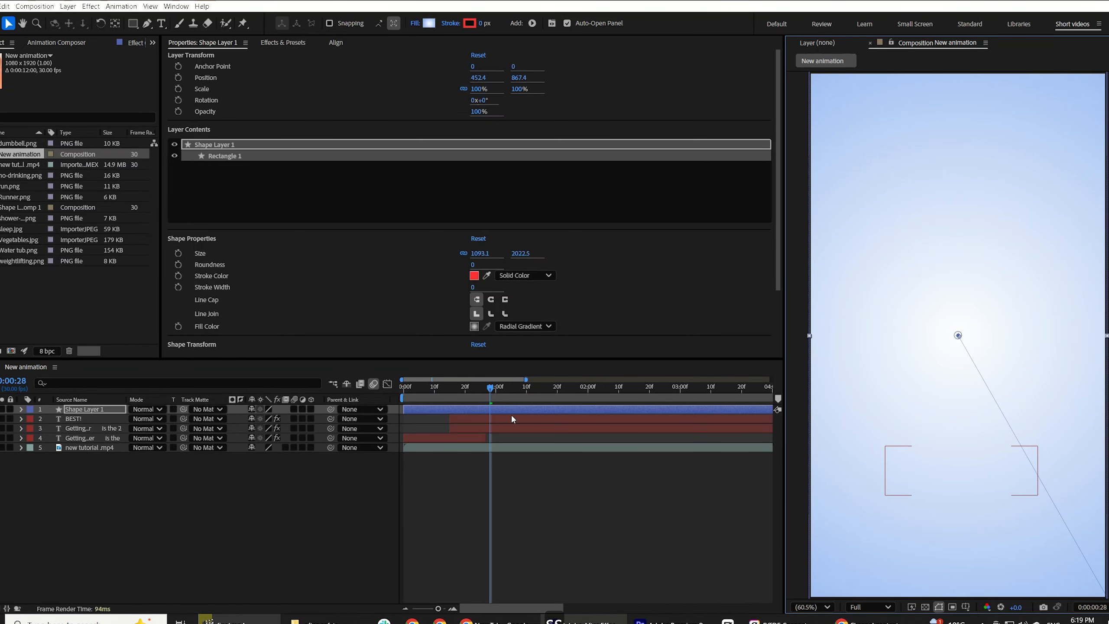
# Step: Adjust the gradient shape layer to start just before 0:00:28, checking the timing with playback
pyautogui.moveTo(426, 413); pyautogui.dragTo(487, 424)
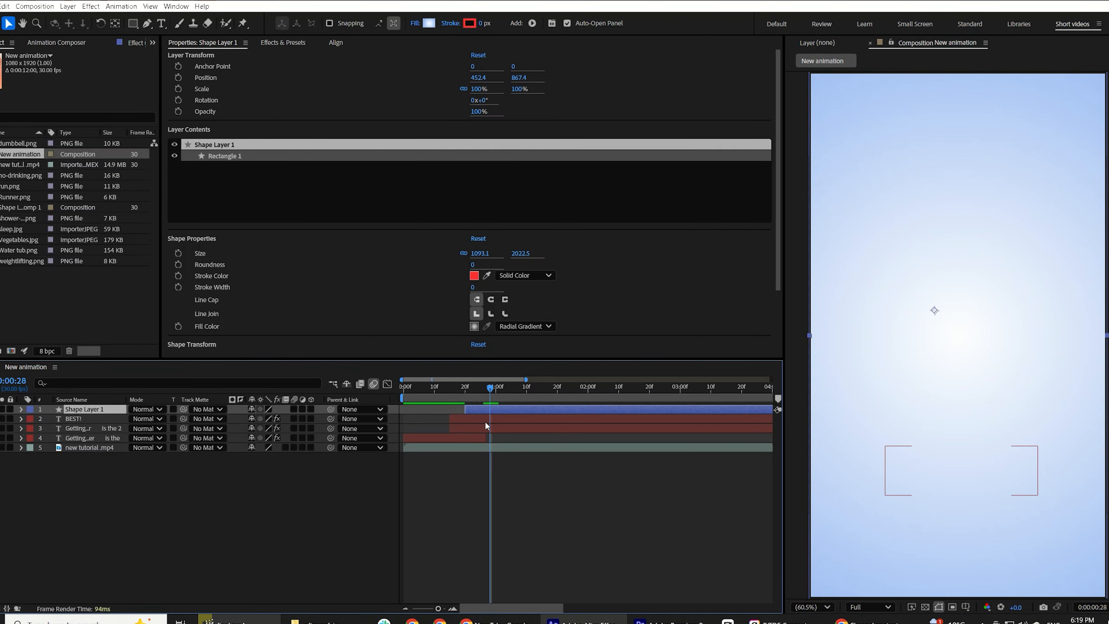
pyautogui.click(426, 394)
pyautogui.press('space')
pyautogui.press('space')
pyautogui.moveTo(442, 394); pyautogui.dragTo(470, 403)
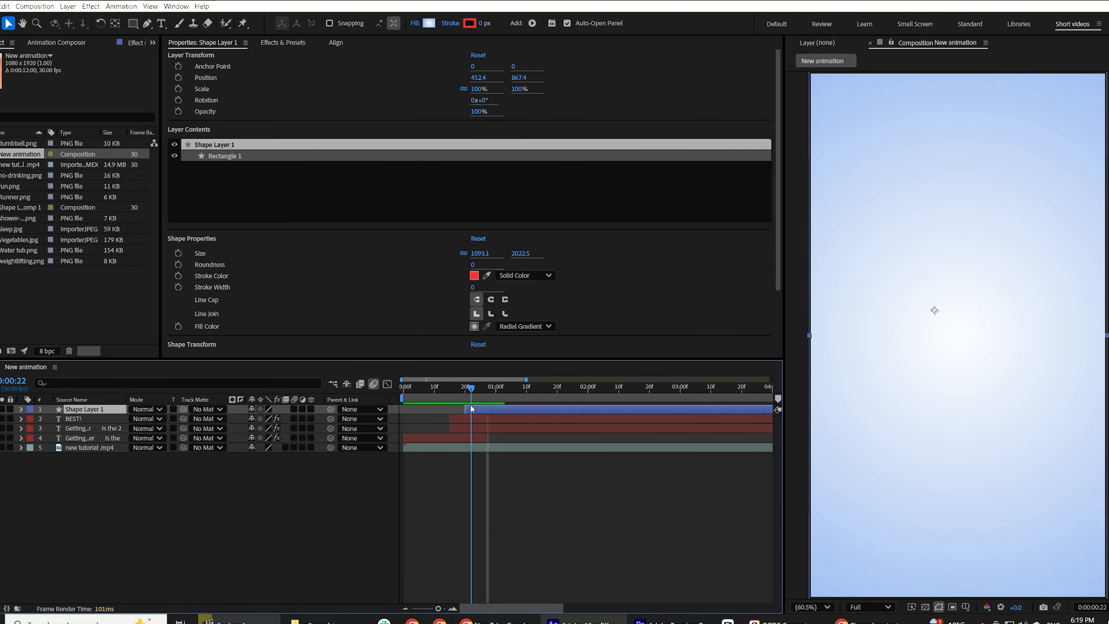
pyautogui.press('space')
pyautogui.press('space')
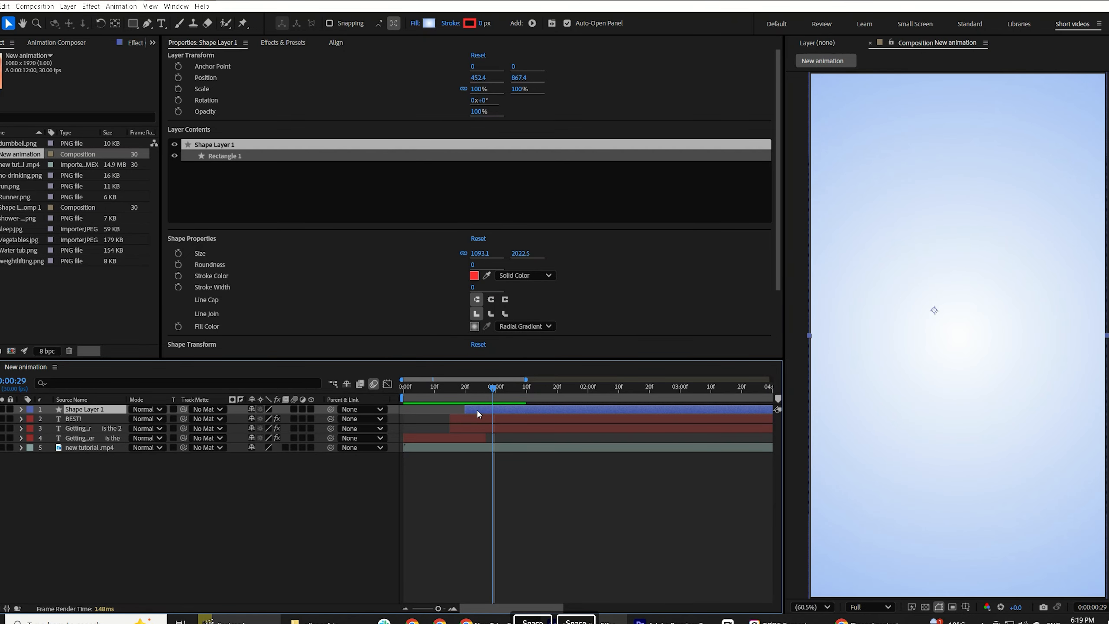
pyautogui.moveTo(477, 410)
pyautogui.mouseDown()
pyautogui.moveTo(497, 417)
pyautogui.moveTo(479, 396)
pyautogui.moveTo(490, 397)
pyautogui.mouseUp()
# Step: Pre-compose the gradient shape layer as Shape Layer 1 Comp 2
pyautogui.rightClick(505, 412)
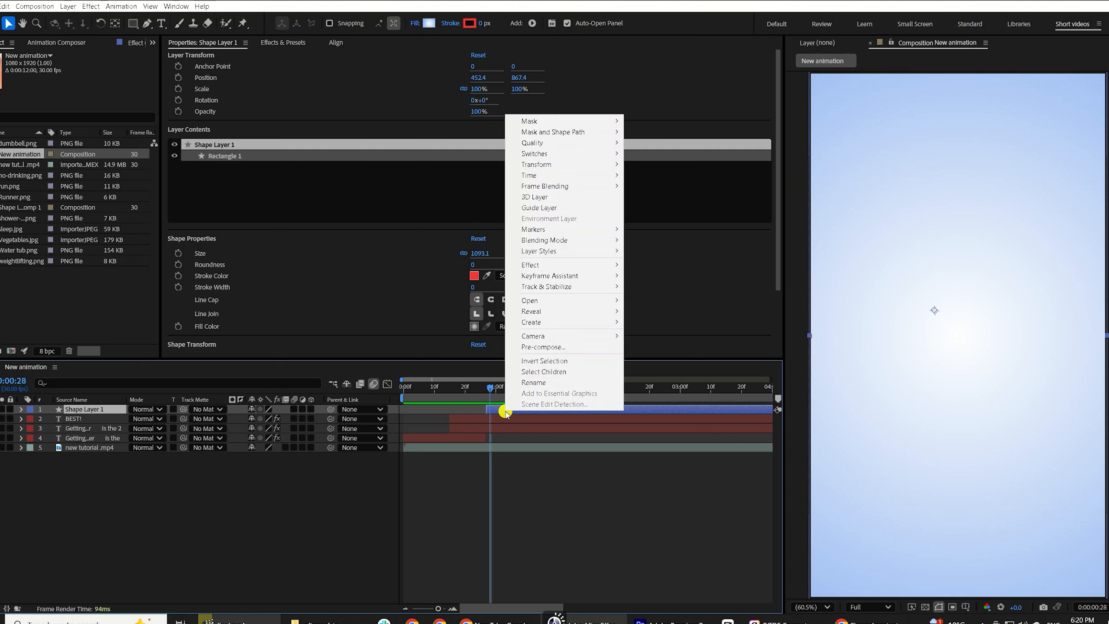
pyautogui.click(559, 348)
pyautogui.click(610, 388)
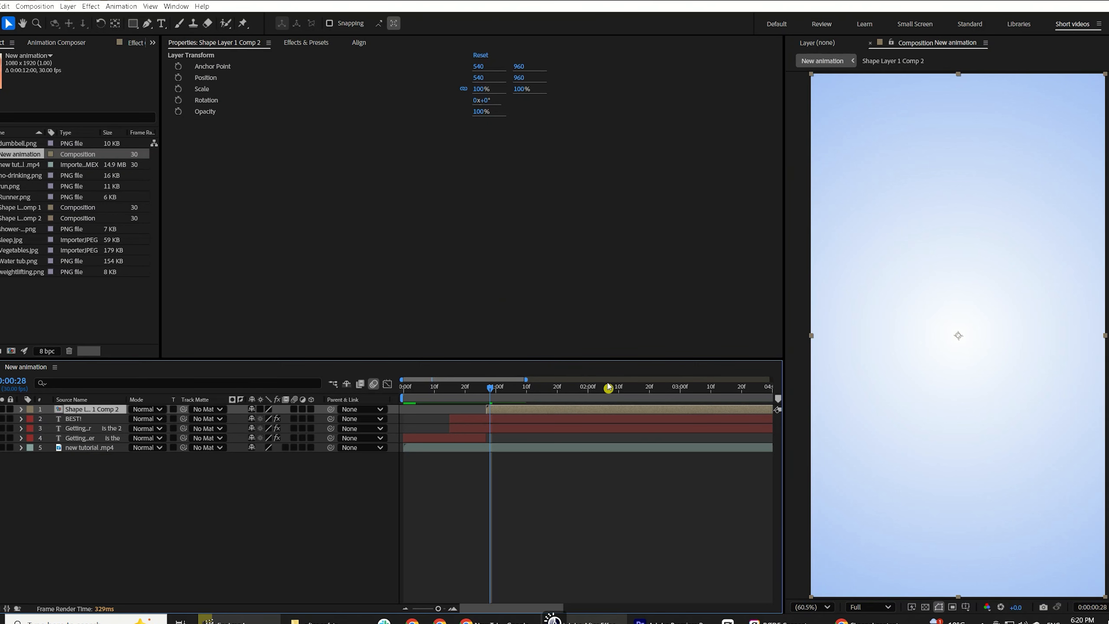
# Step: Draw a large circular mask on the pre-composed gradient layer with the Ellipse tool
pyautogui.click(134, 29)
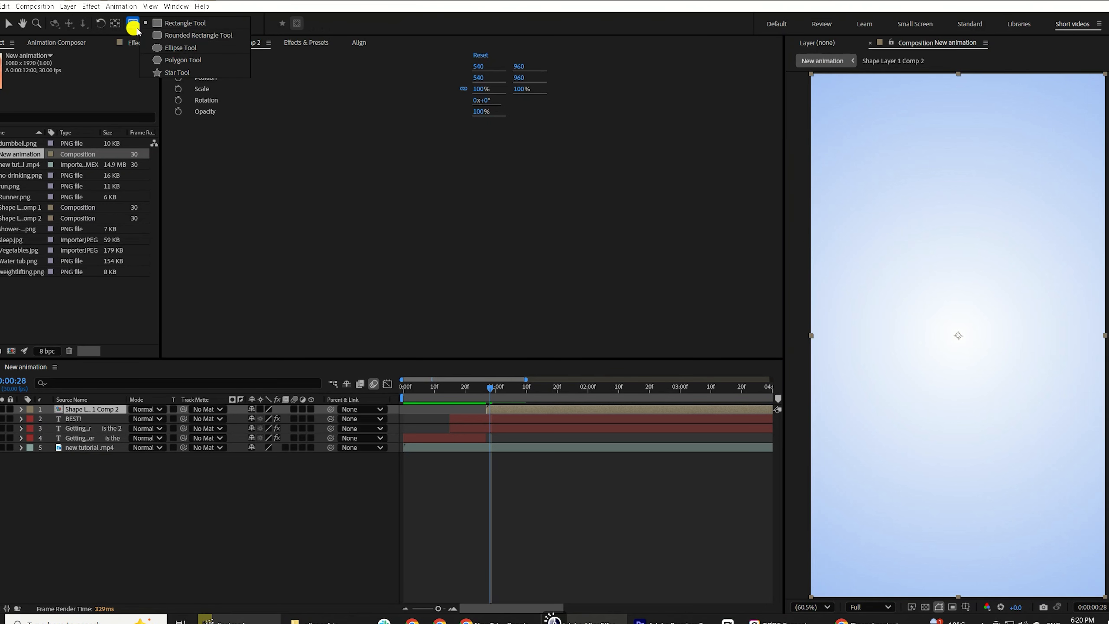
pyautogui.click(183, 55)
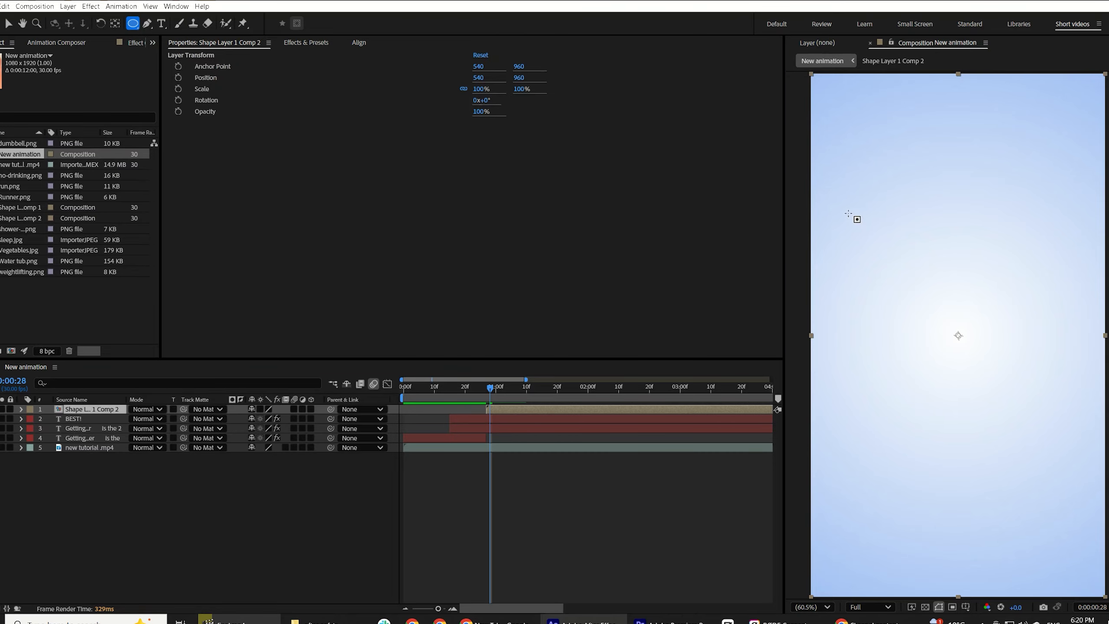
pyautogui.moveTo(844, 202); pyautogui.dragTo(1066, 472)
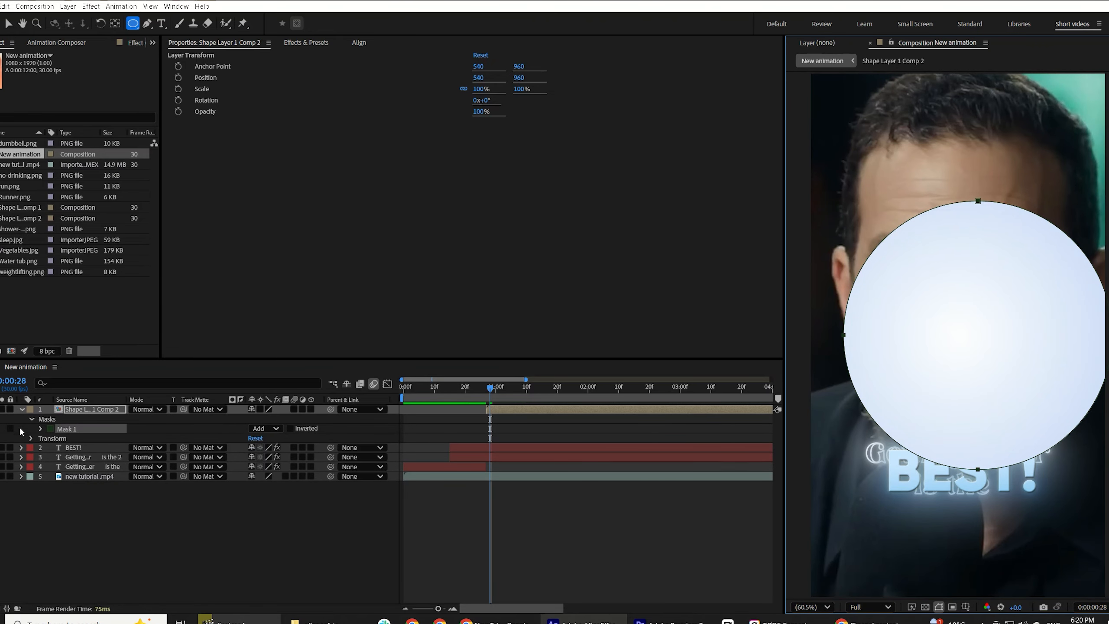
# Step: Select the circular mask's path and move it sideways to roughly the composition's horizontal centre
pyautogui.click(39, 429)
pyautogui.click(80, 438)
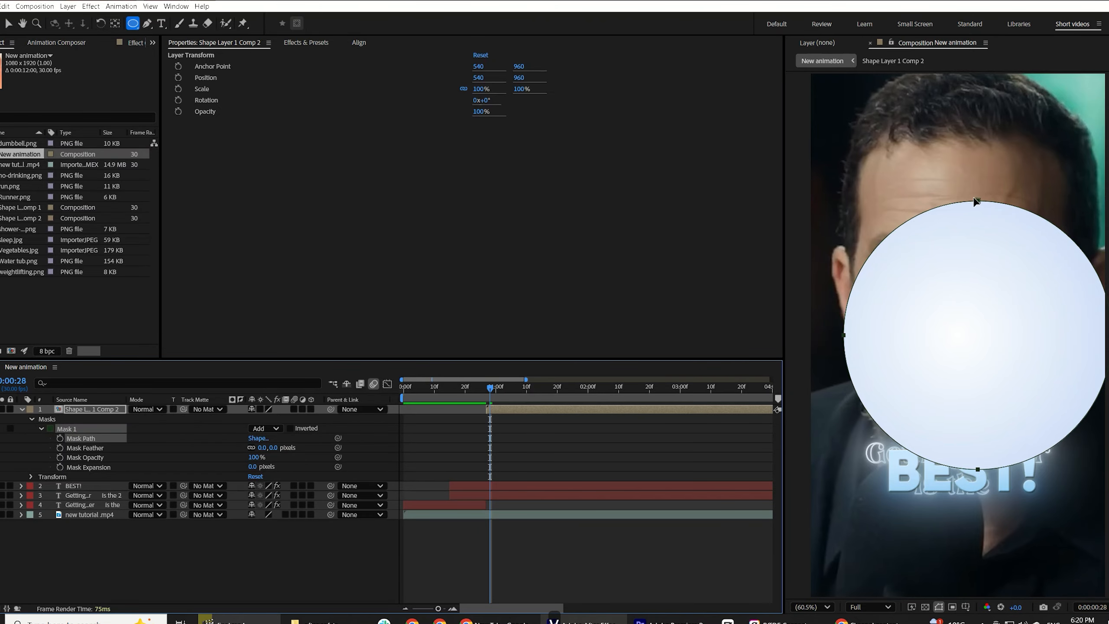
pyautogui.press('v')
pyautogui.moveTo(978, 203)
pyautogui.mouseDown()
pyautogui.moveTo(949, 206)
pyautogui.moveTo(964, 211)
pyautogui.mouseUp()
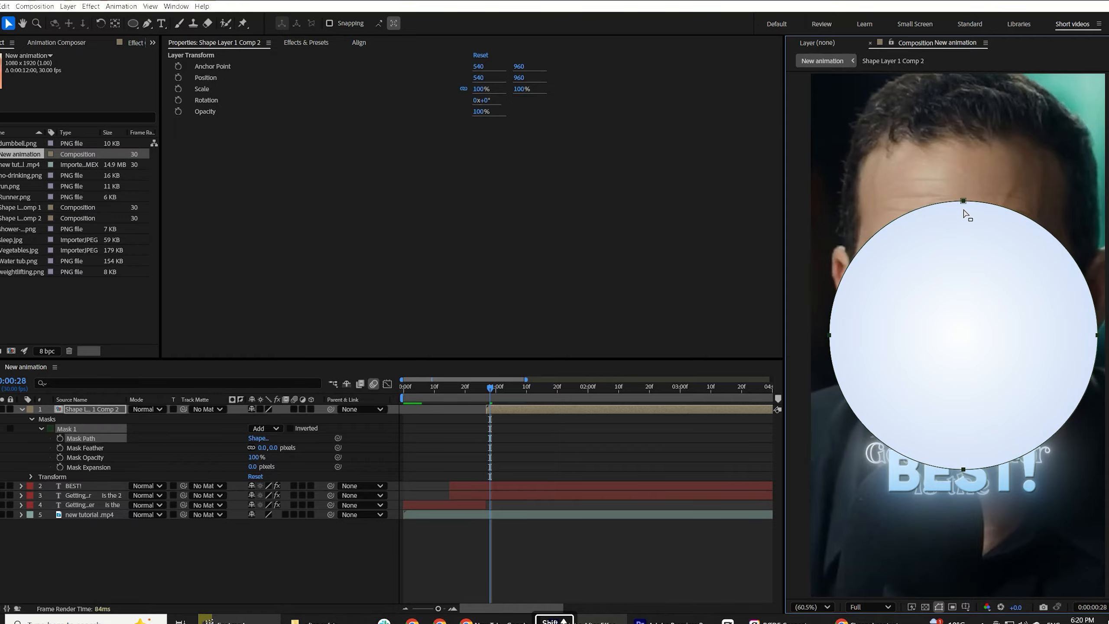
pyautogui.click(358, 42)
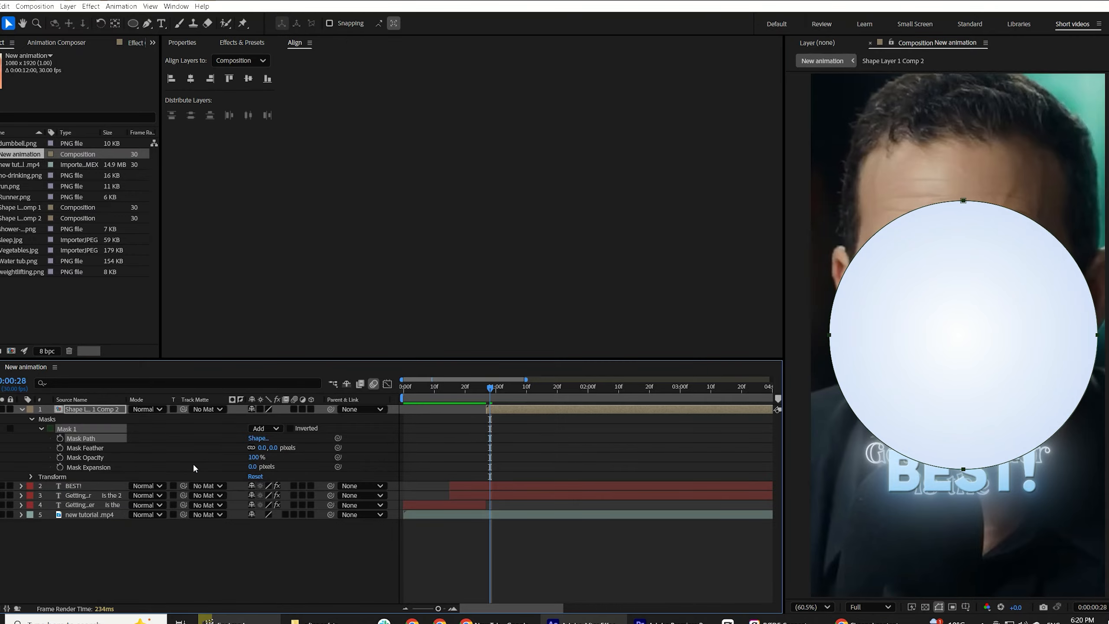
# Step: Keyframe the mask's expansion from 689 px at 0:00:28 to -499 px at 0:01:05
pyautogui.click(60, 467)
pyautogui.moveTo(492, 396); pyautogui.dragTo(512, 401)
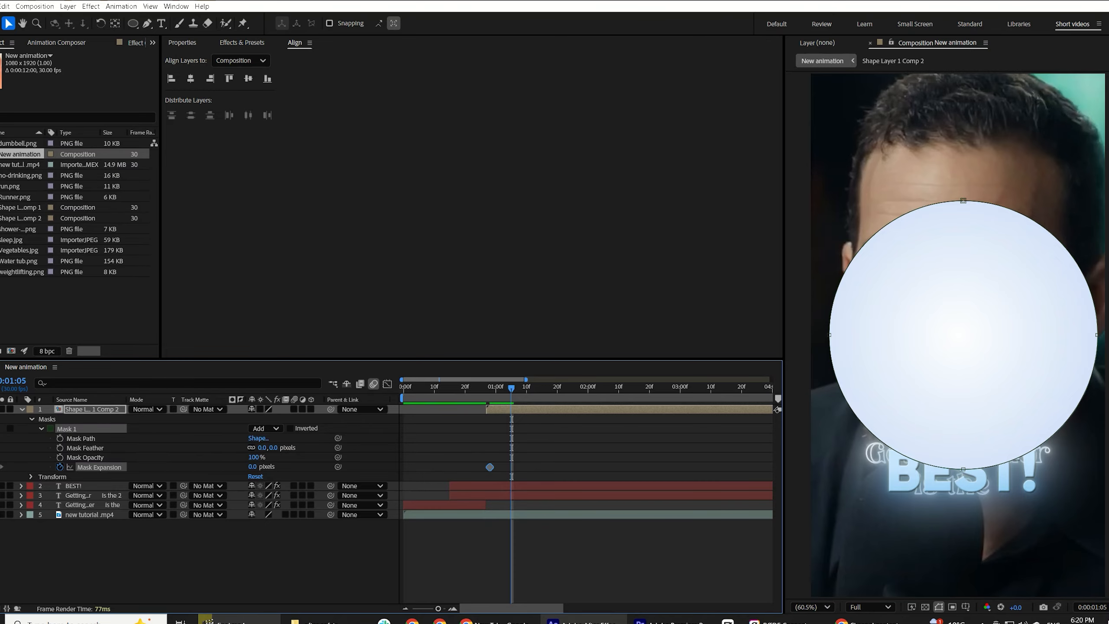
pyautogui.click(1, 467)
pyautogui.moveTo(255, 468); pyautogui.dragTo(72, 547)
pyautogui.press('space')
pyautogui.moveTo(253, 466); pyautogui.dragTo(578, 437)
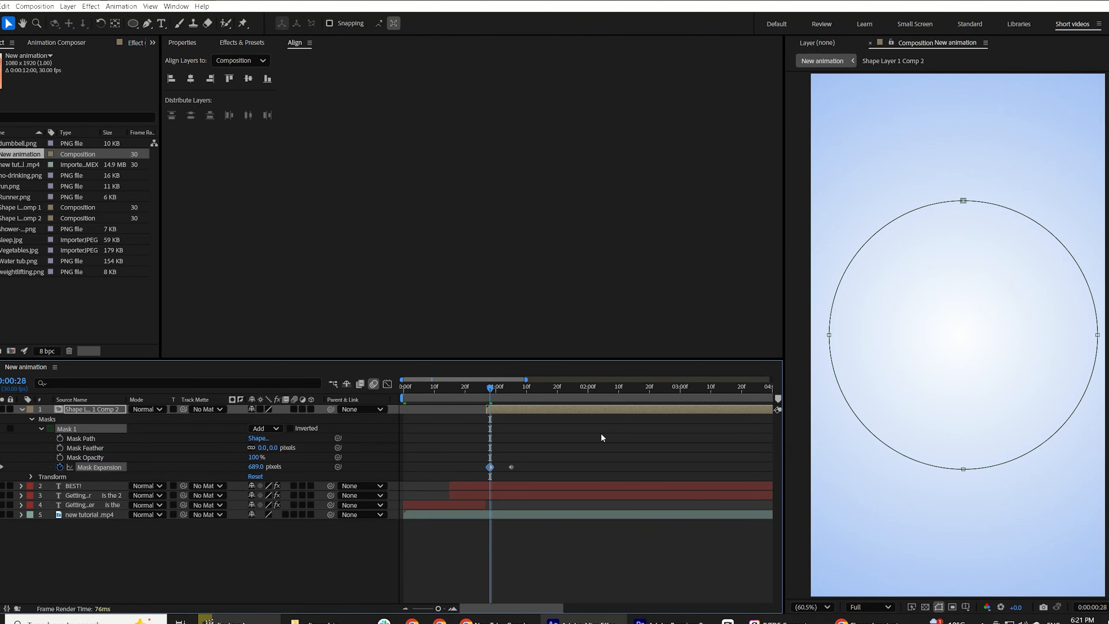
# Step: Move the first Mask Expansion keyframe to about 0:00:26 and ease both keyframes into a steep central peak in the speed graph
pyautogui.press('=')
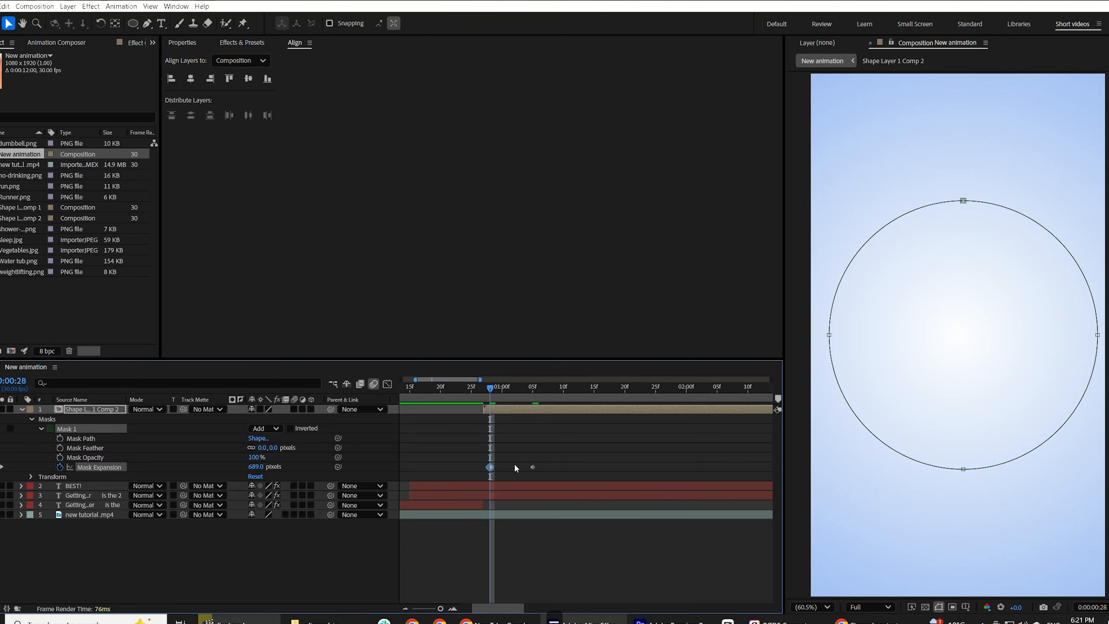
pyautogui.moveTo(490, 467); pyautogui.dragTo(590, 441)
pyautogui.click(387, 384)
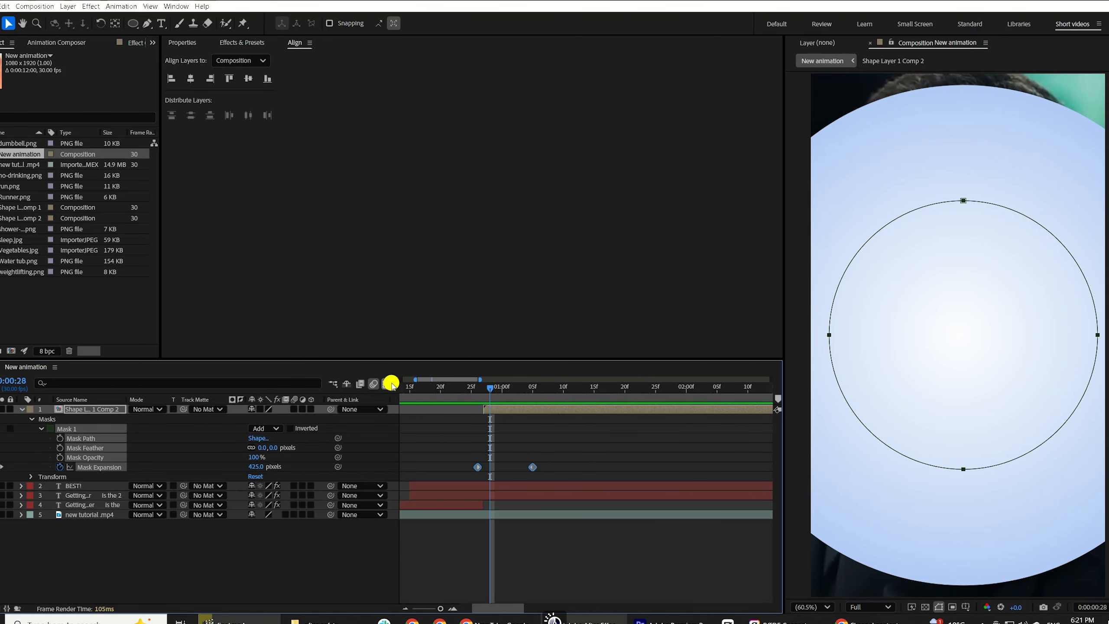
pyautogui.click(491, 600)
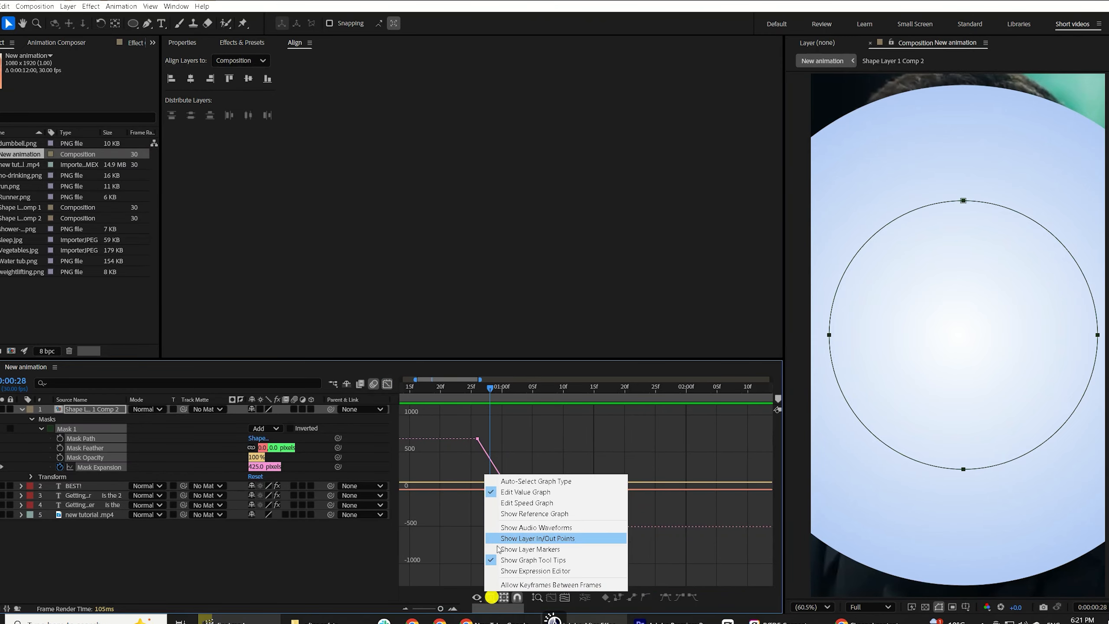
pyautogui.click(512, 503)
pyautogui.scroll(-5, 529, 480)
pyautogui.click(516, 519)
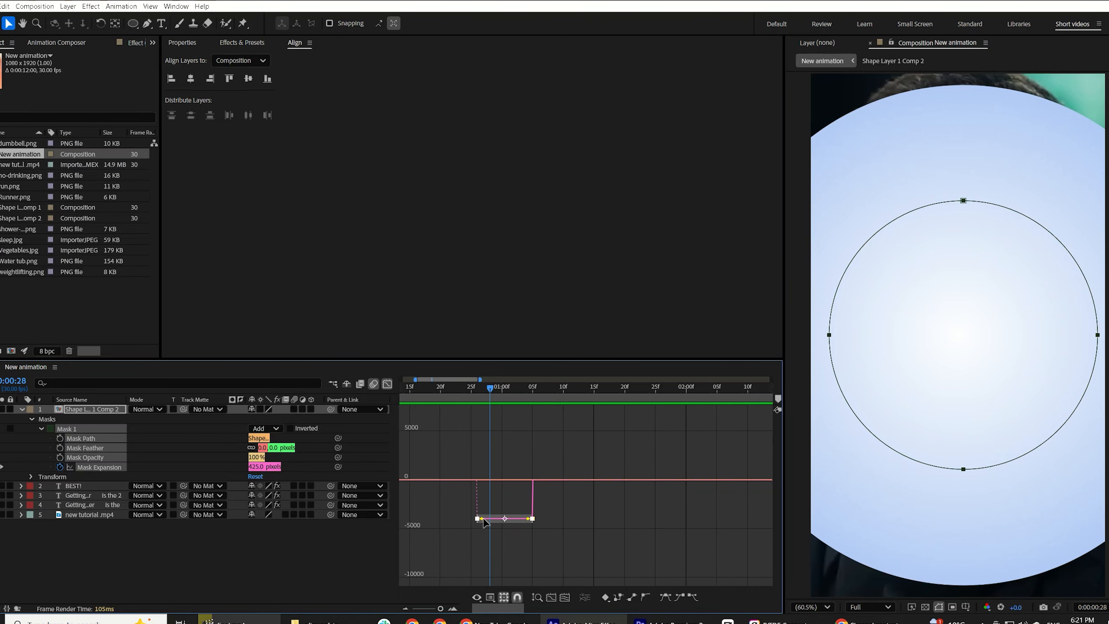
pyautogui.moveTo(482, 519); pyautogui.dragTo(517, 480)
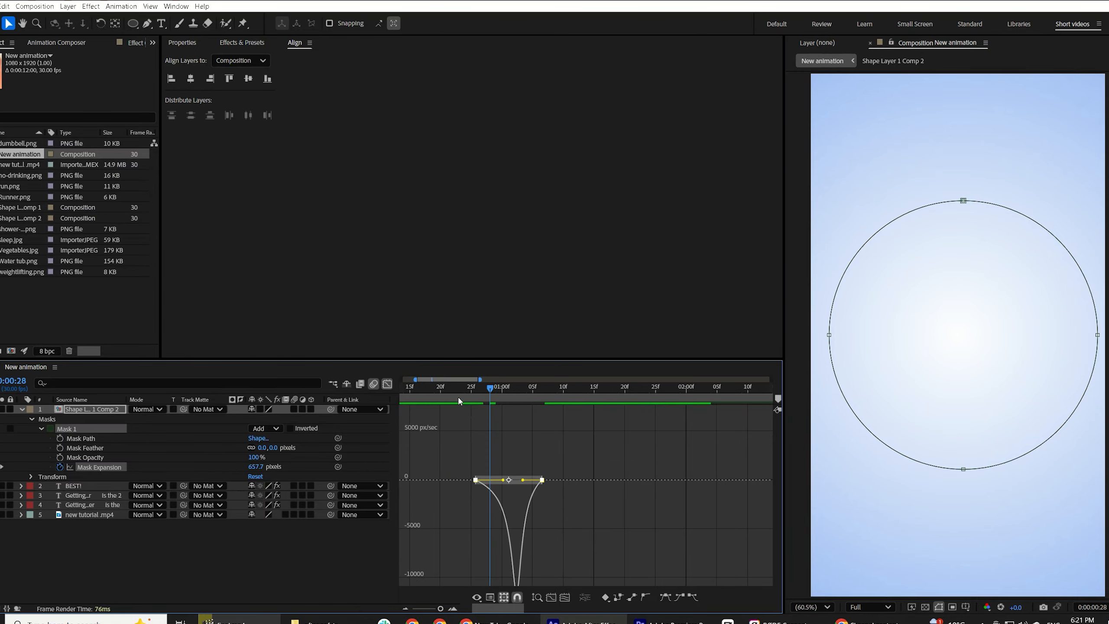
# Step: Preview the eased circle animation, leave the Graph Editor and move the last Mask Expansion keyframe to about 0:01:14
pyautogui.click(452, 391)
pyautogui.press('space')
pyautogui.press('space')
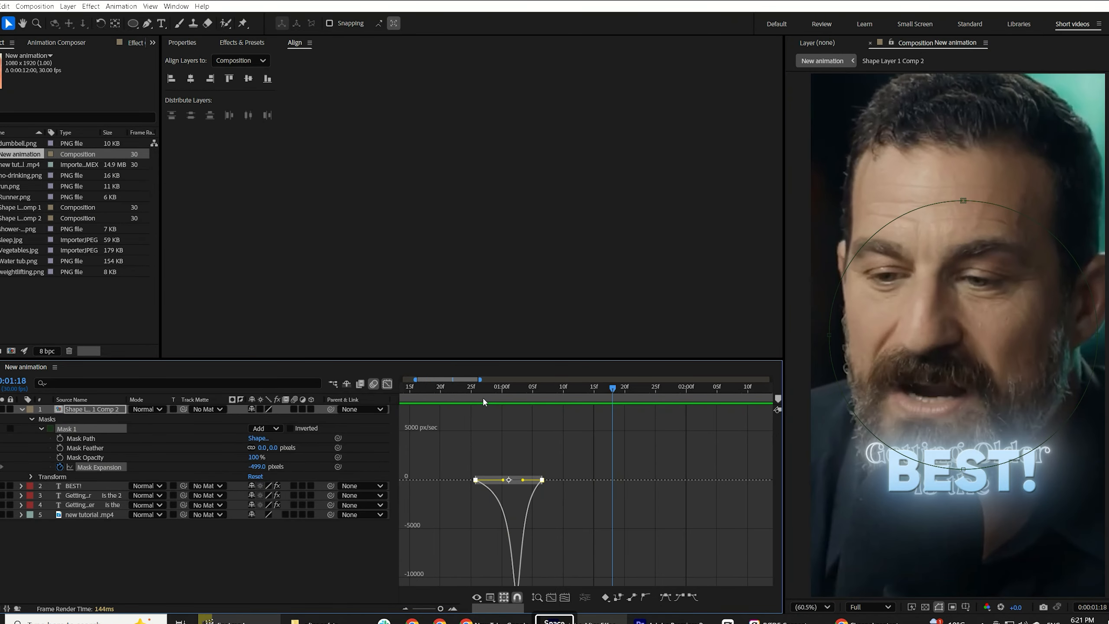
pyautogui.click(479, 398)
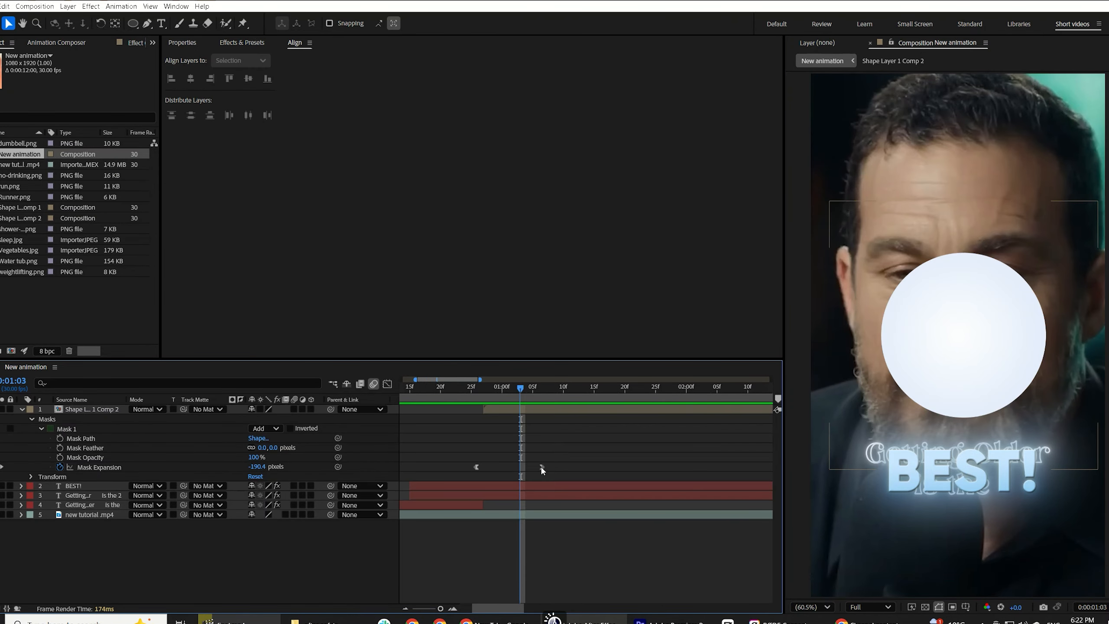
pyautogui.moveTo(541, 467); pyautogui.dragTo(587, 467)
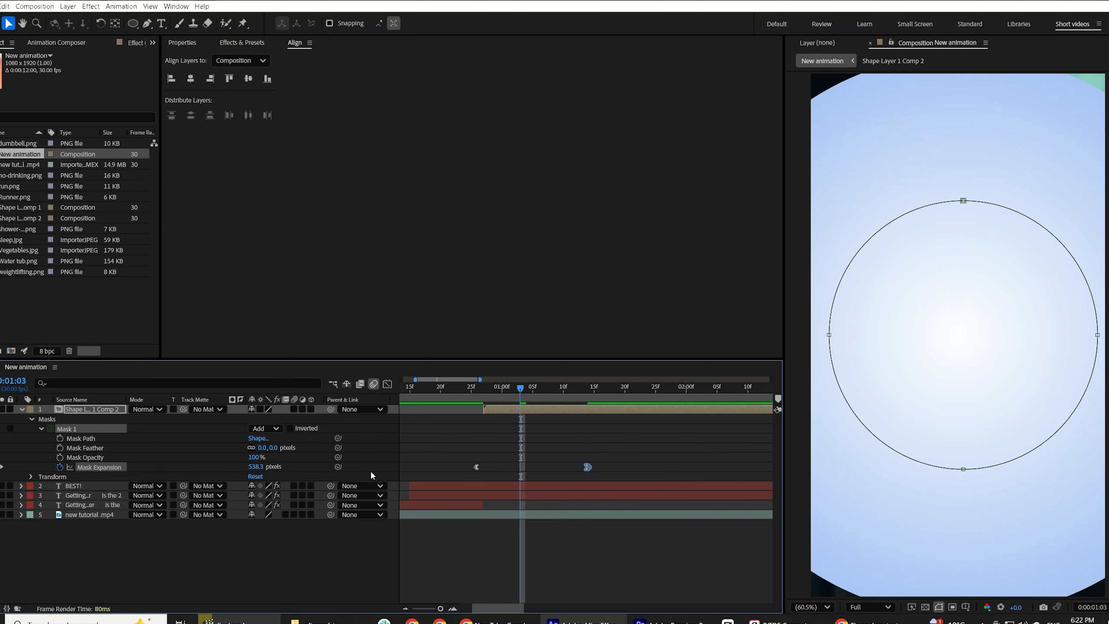
# Step: Invert the circular mask and scrub through the transition to 0:01:09 to check it
pyautogui.click(290, 428)
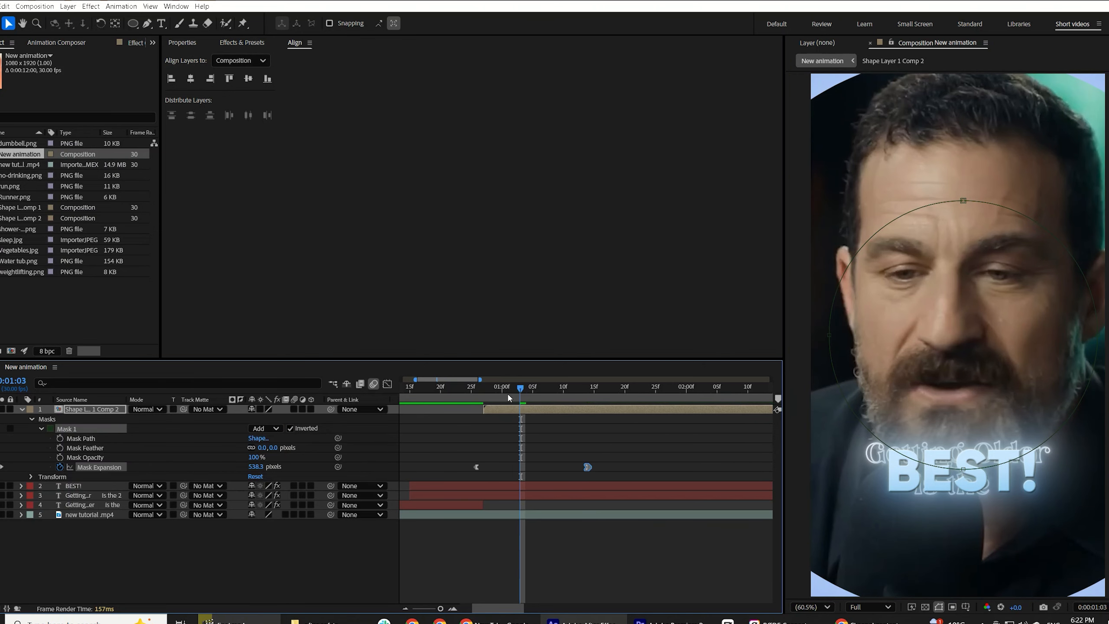
pyautogui.moveTo(519, 390); pyautogui.dragTo(558, 403)
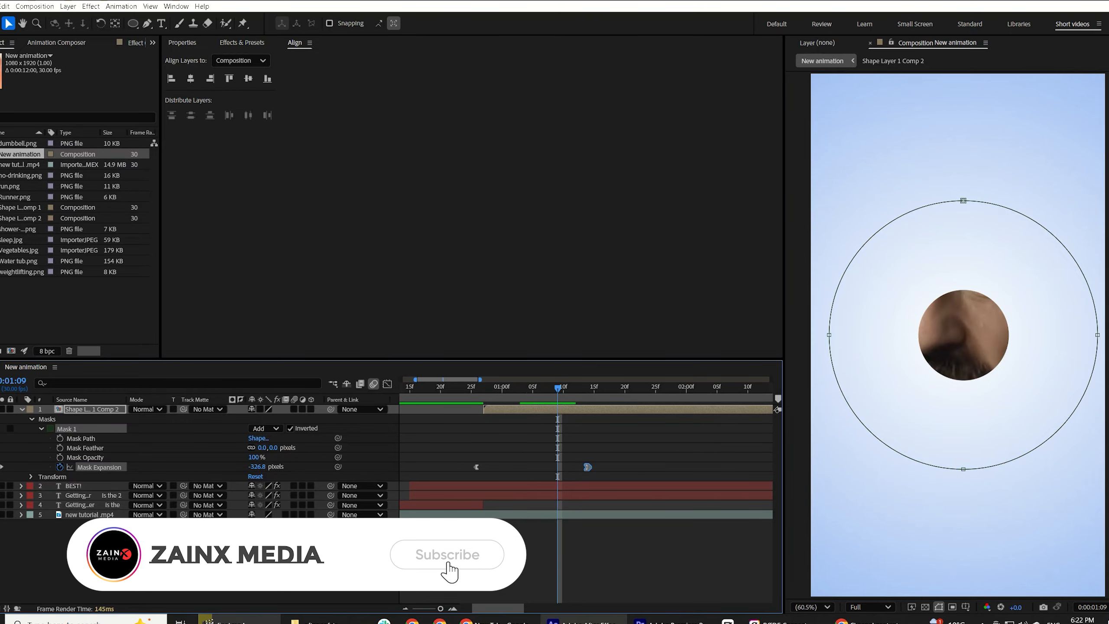
# Step: Compare with the reference video final.mp4 and enable motion blur on the masked Shape Layer 1 Comp 2 layer
pyautogui.click(238, 620)
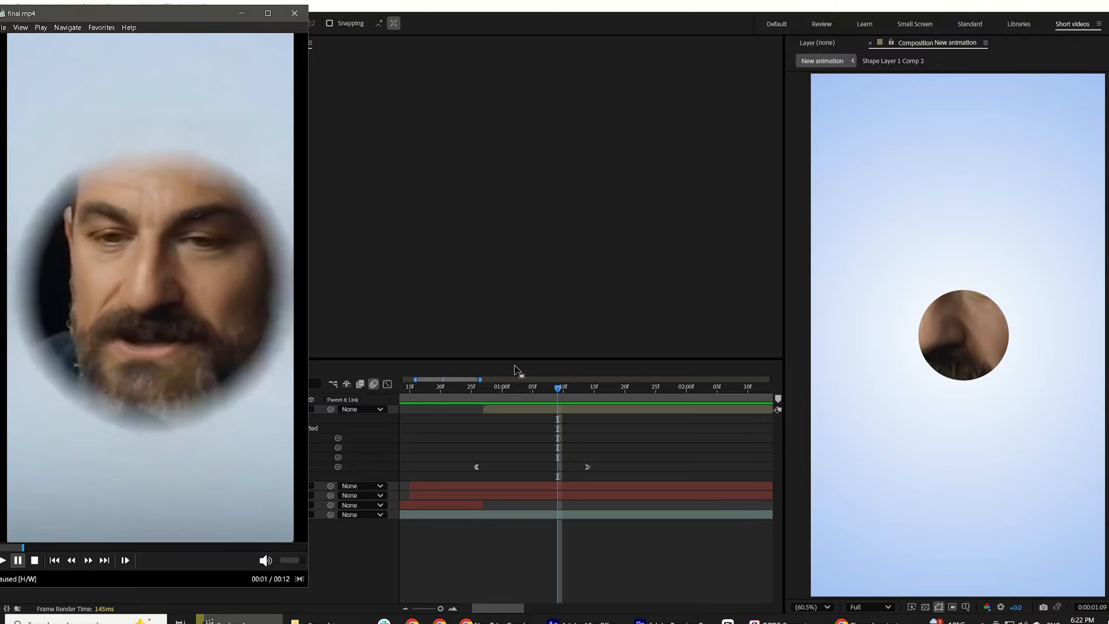
pyautogui.click(488, 409)
pyautogui.click(294, 409)
pyautogui.click(373, 383)
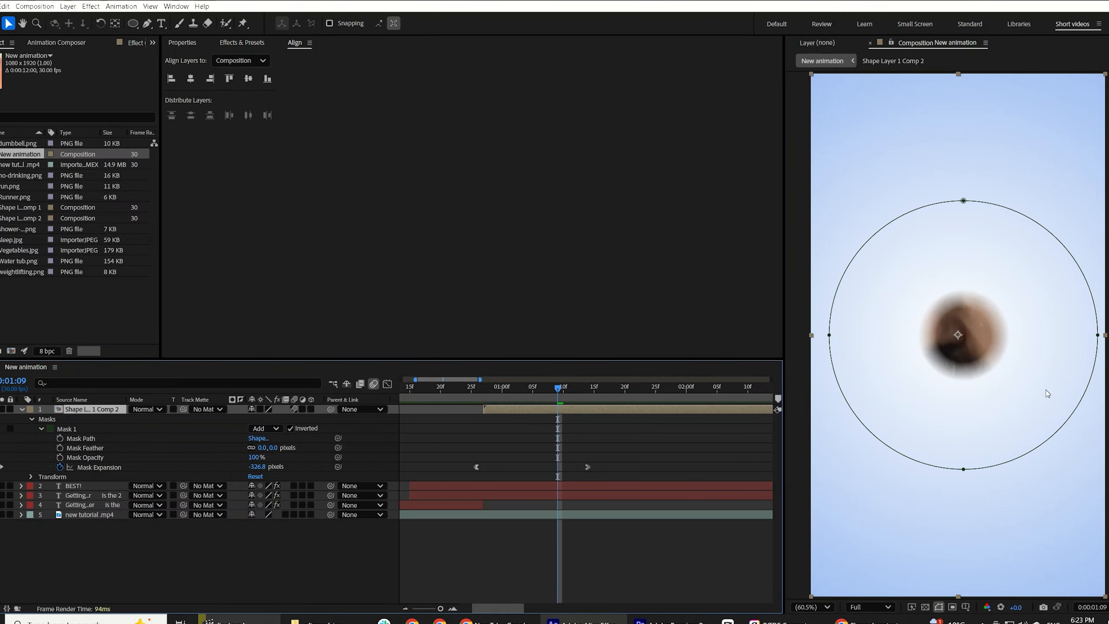
# Step: Preview the motion-blurred circle transition from 0:00:24 and return to 0:01:07
pyautogui.click(540, 399)
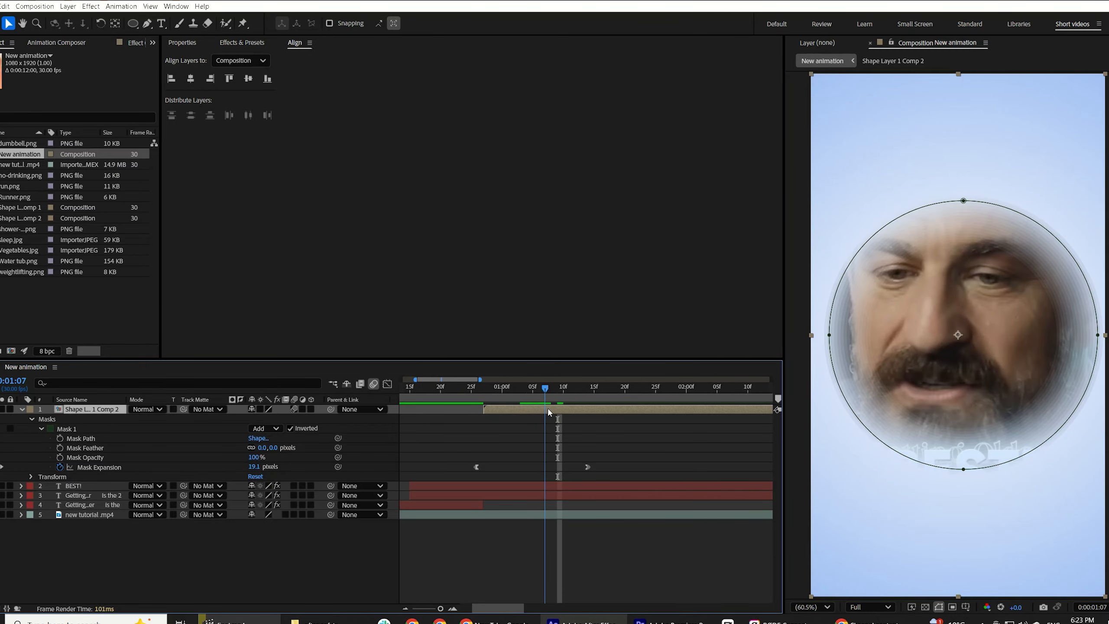
pyautogui.click(469, 395)
pyautogui.press('pageup')
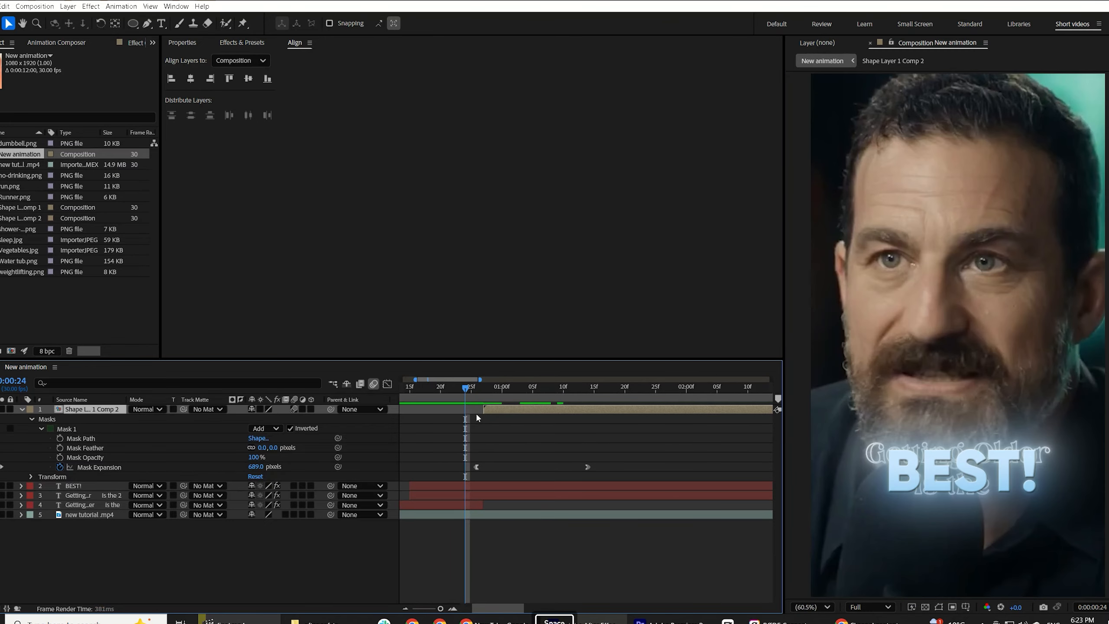
pyautogui.press('space')
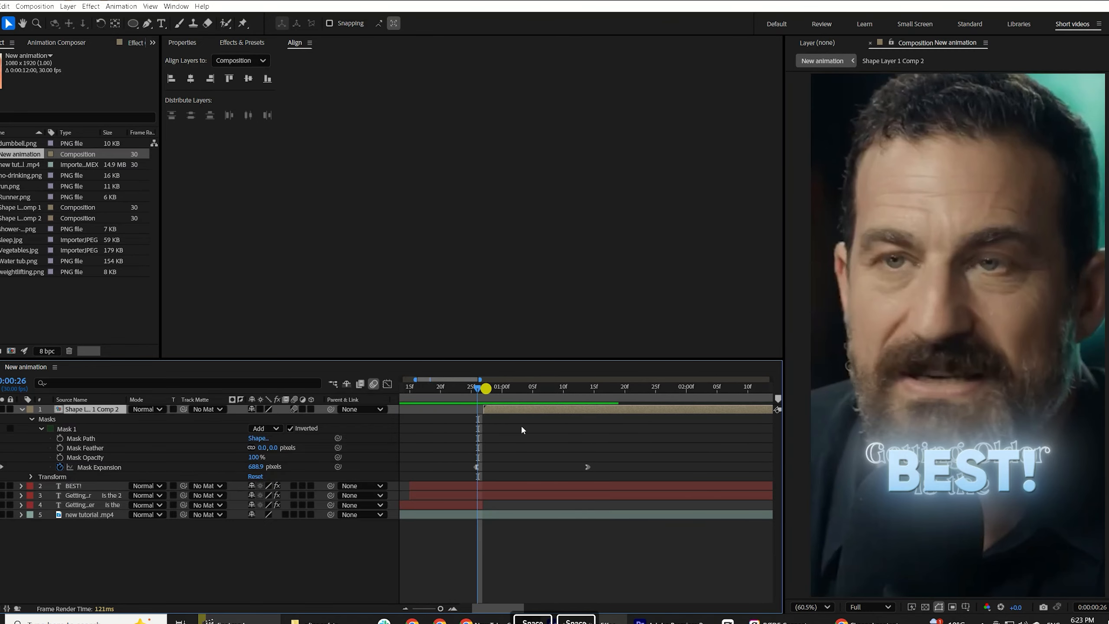
pyautogui.moveTo(549, 387)
pyautogui.mouseDown()
pyautogui.moveTo(534, 396)
pyautogui.moveTo(547, 399)
pyautogui.mouseUp()
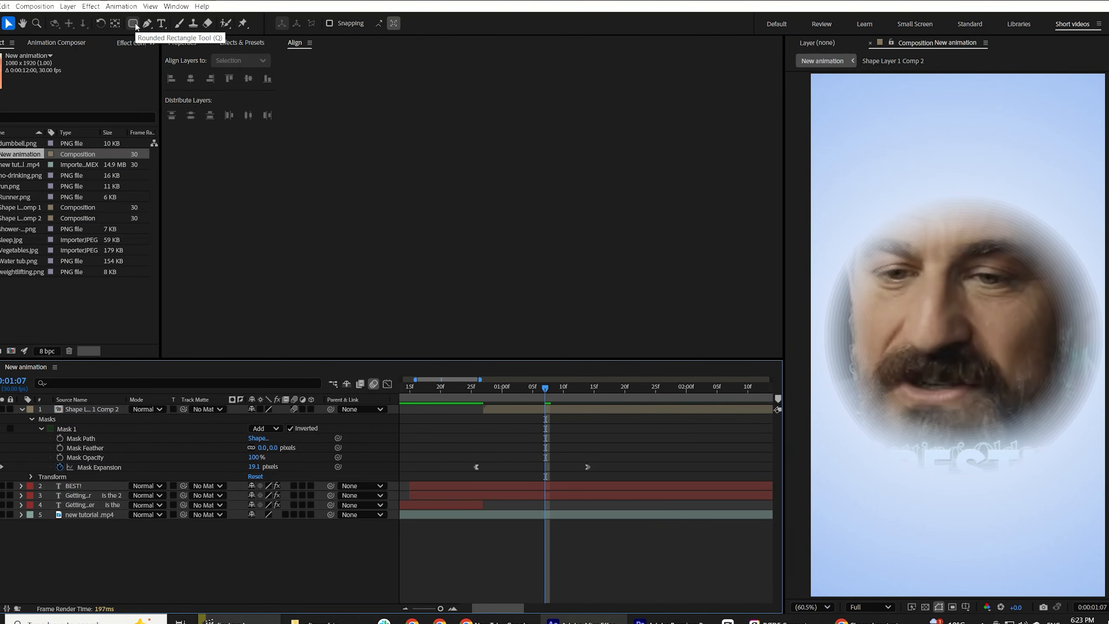
# Step: Draw a rounded rectangle bar about 933 × 152 px and center it horizontally and vertically in the composition
pyautogui.click(133, 23)
pyautogui.press('q')
pyautogui.moveTo(834, 307); pyautogui.dragTo(1089, 349)
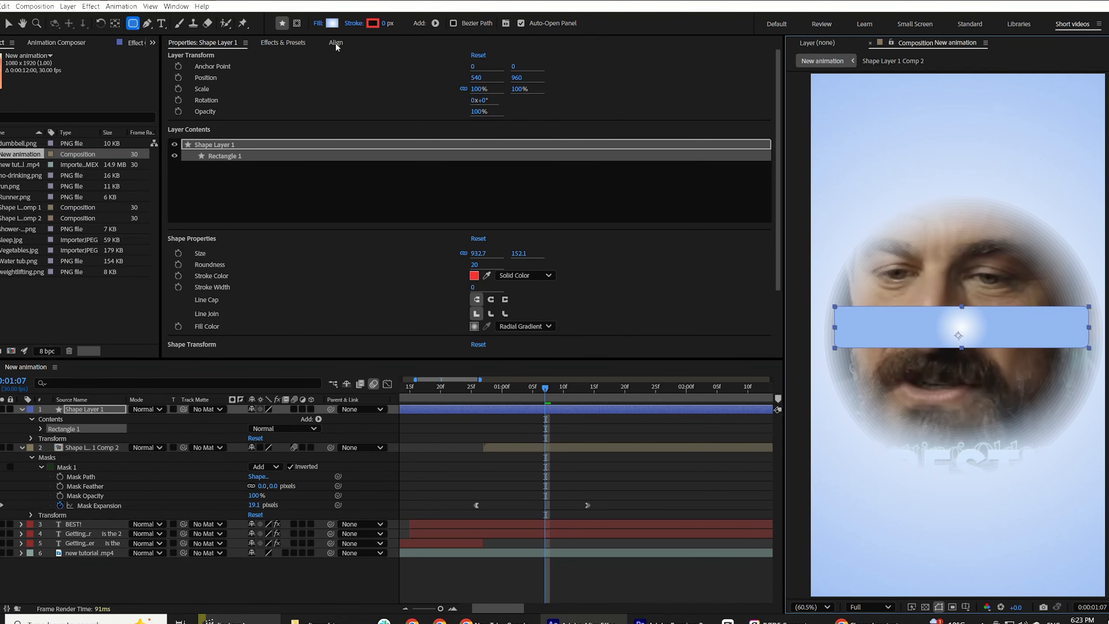
pyautogui.click(336, 42)
pyautogui.click(246, 79)
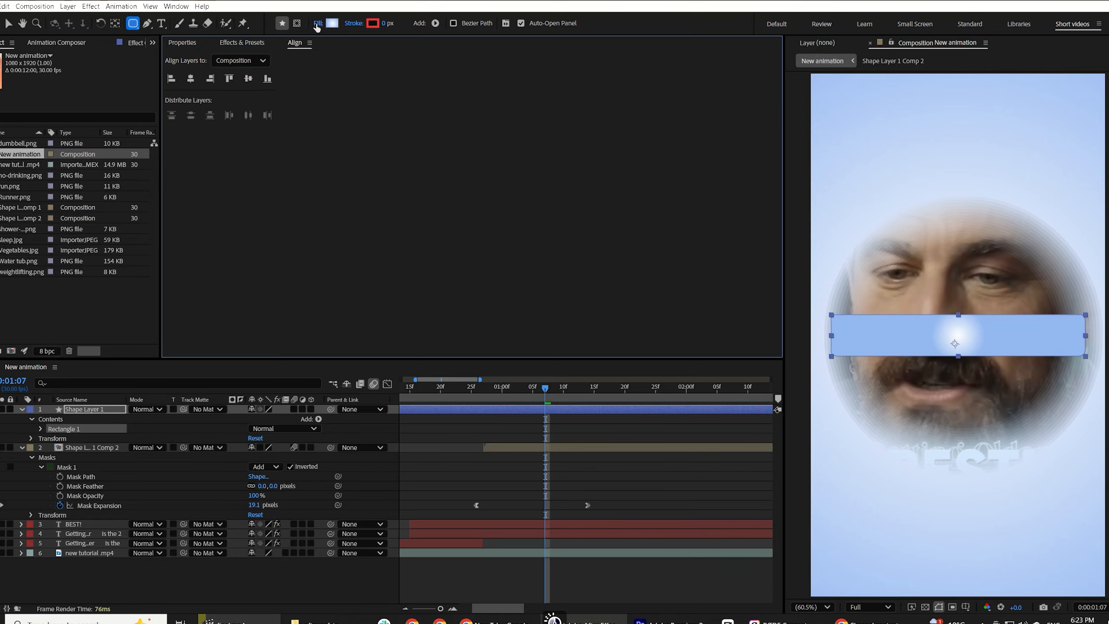
pyautogui.click(191, 79)
# Step: Change the bar's fill to a solid color and sample the light blue A9C5F4 from the background's upper corner
pyautogui.click(318, 22)
pyautogui.click(515, 278)
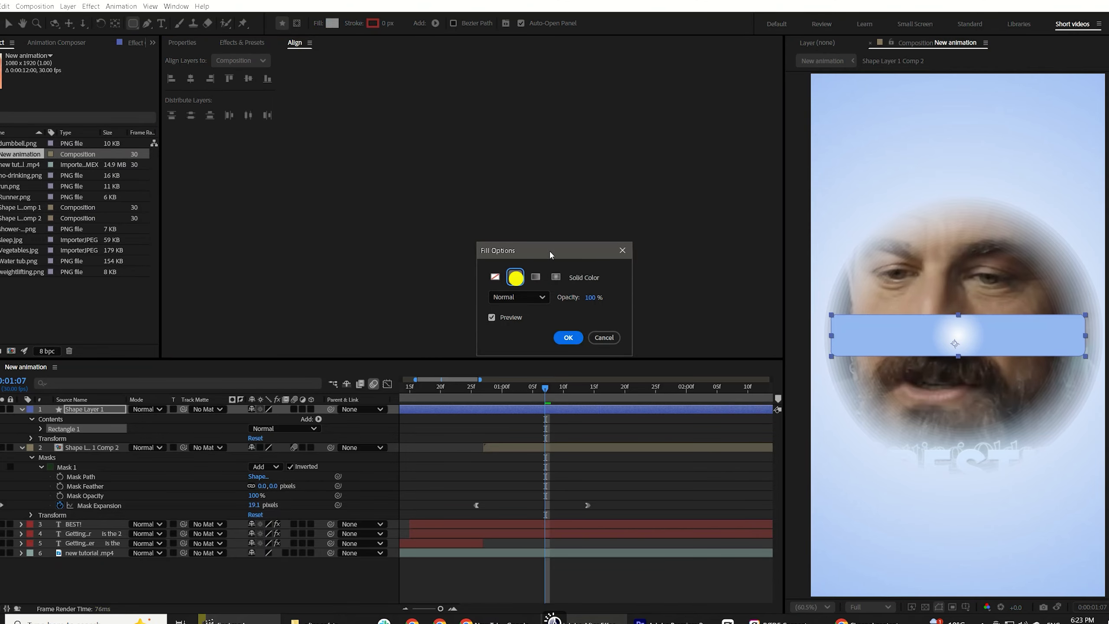
pyautogui.click(568, 337)
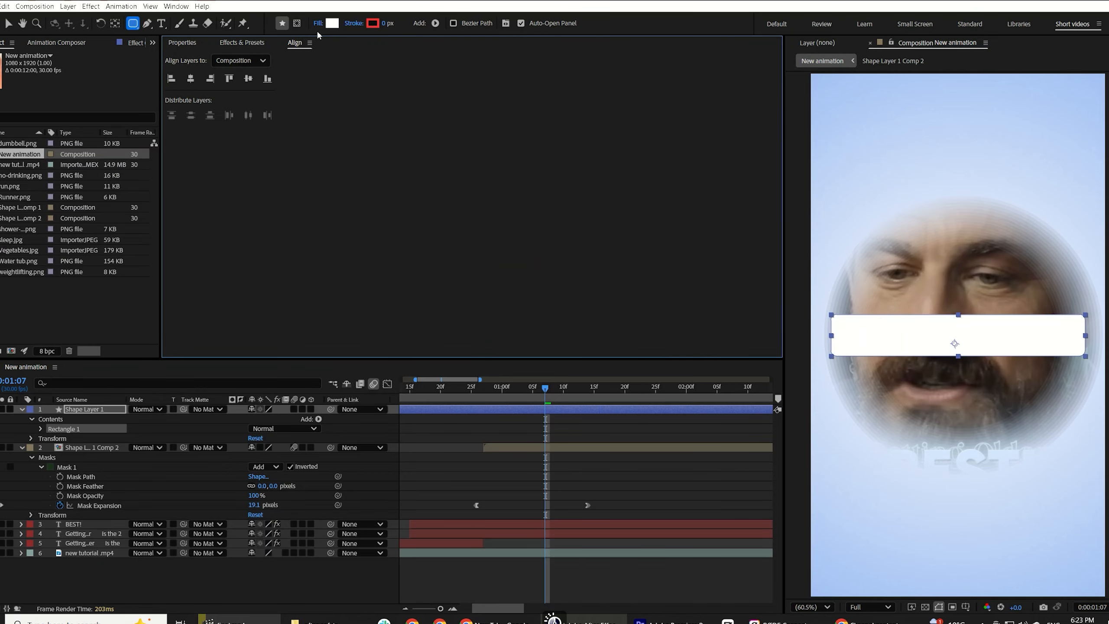
pyautogui.click(334, 24)
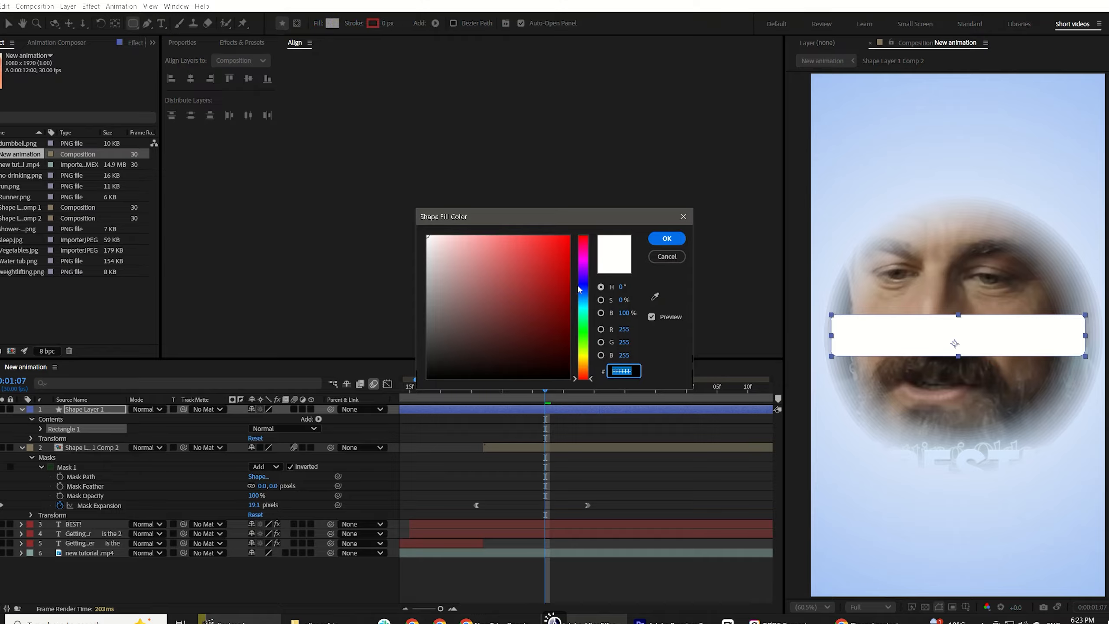
pyautogui.click(583, 293)
pyautogui.click(524, 245)
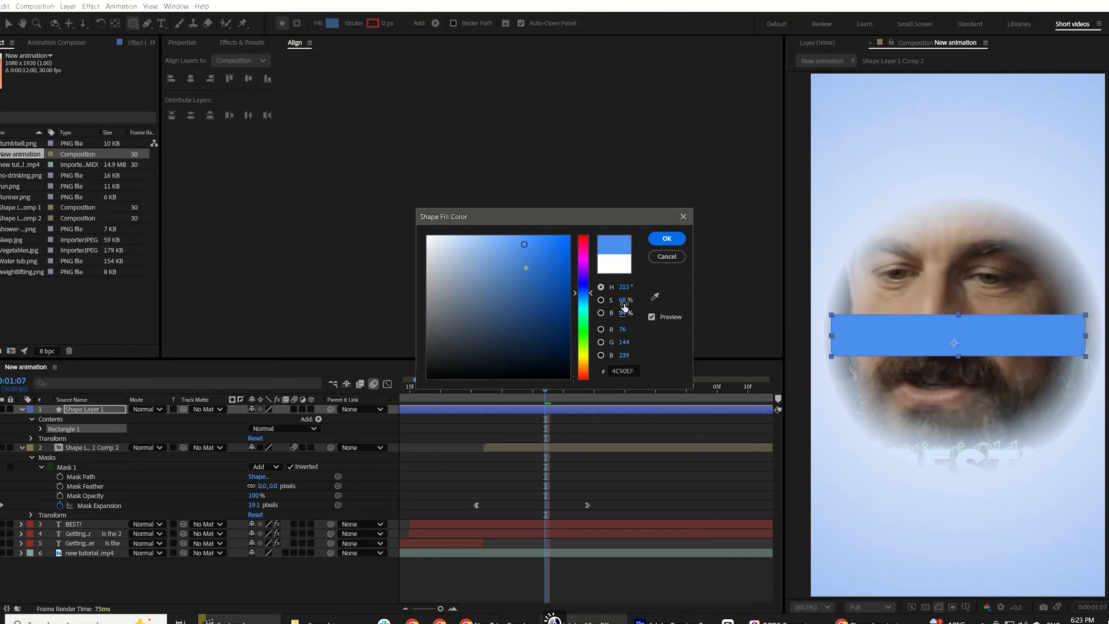
pyautogui.click(655, 296)
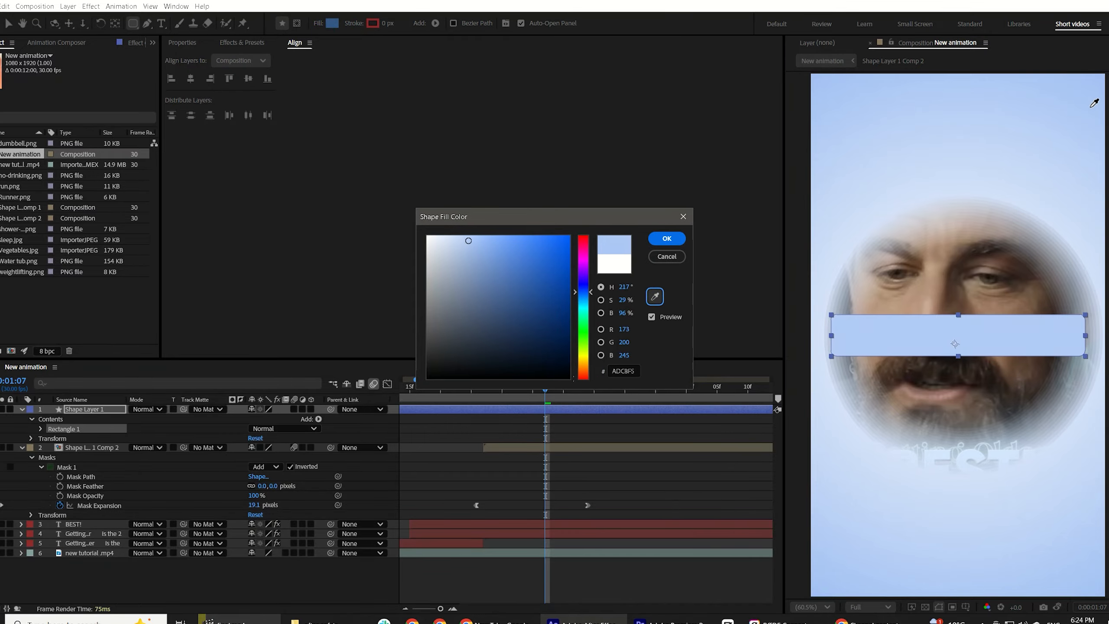
pyautogui.click(1086, 86)
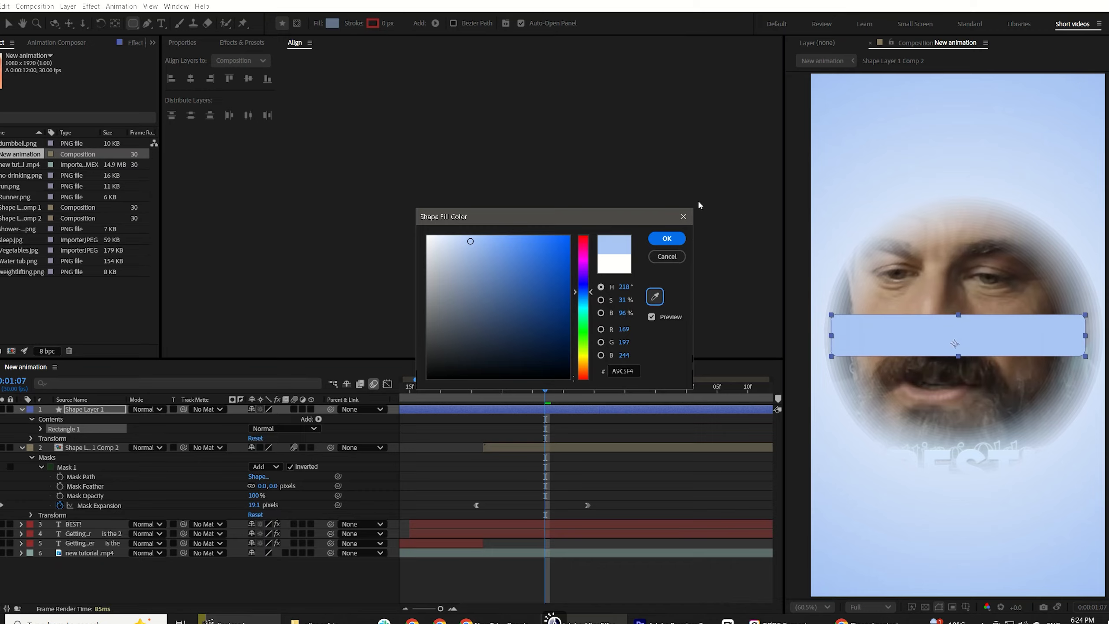
pyautogui.click(655, 240)
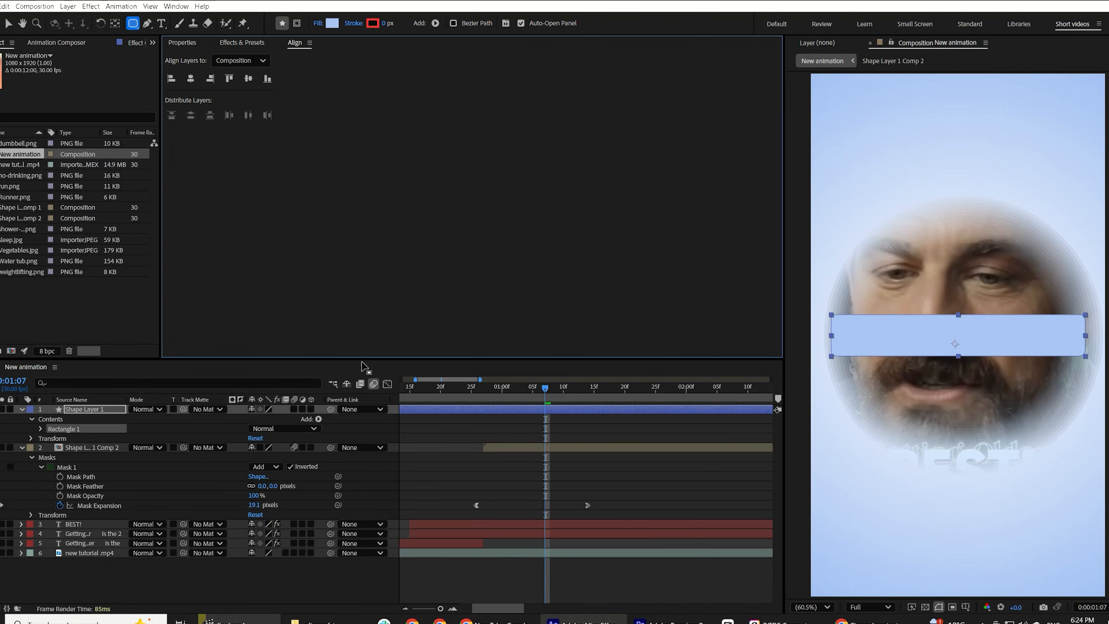
# Step: Set the roundness of the bar's rectangle path to 500
pyautogui.click(39, 428)
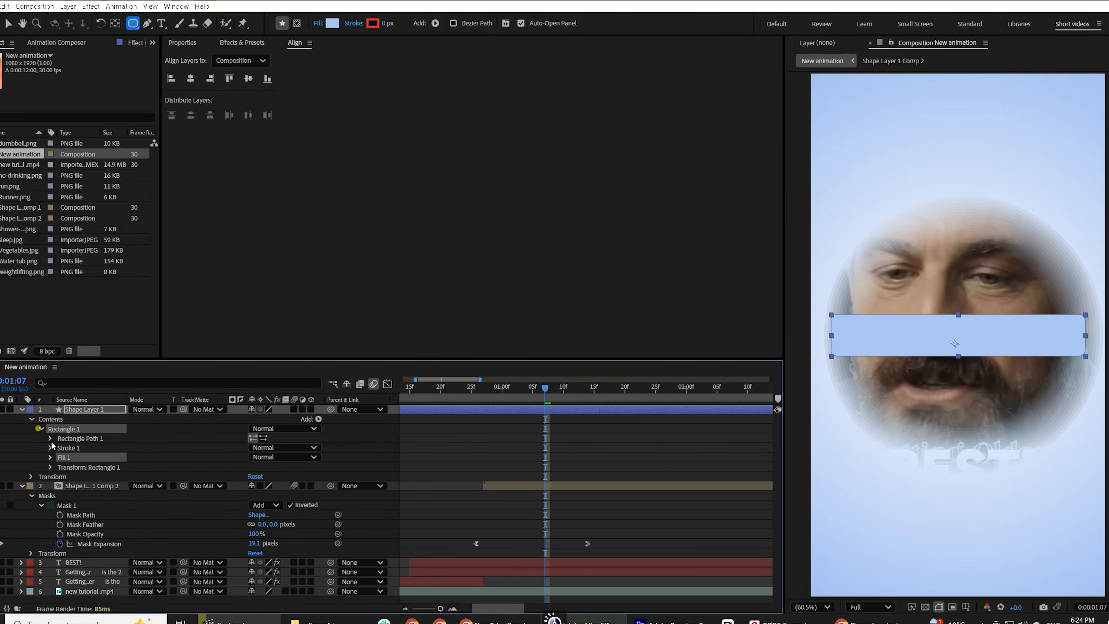
pyautogui.click(49, 439)
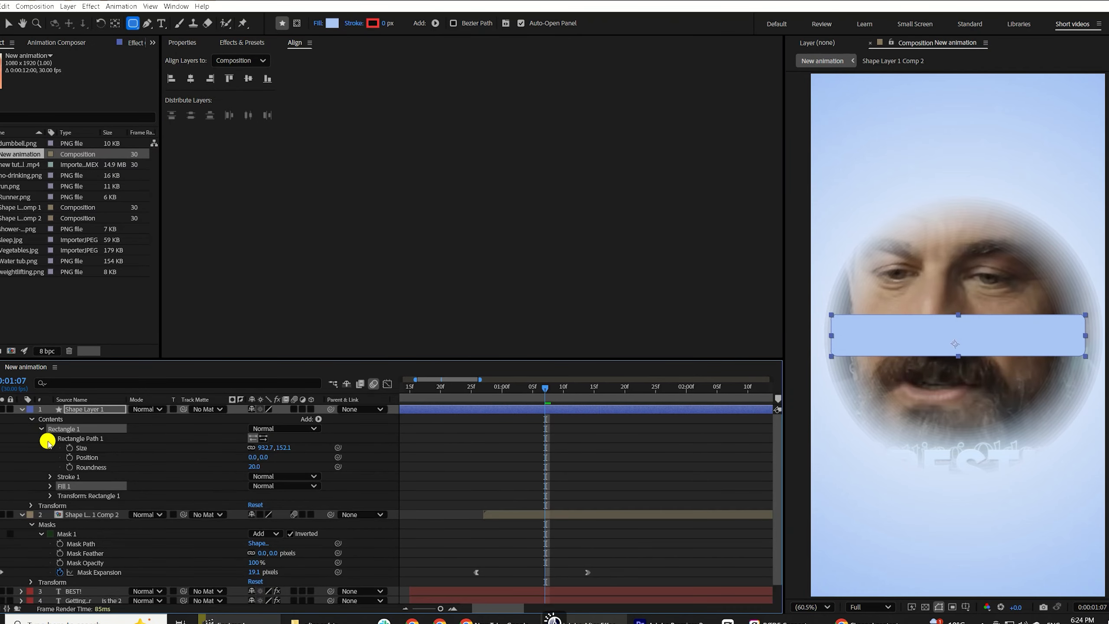
pyautogui.click(261, 470)
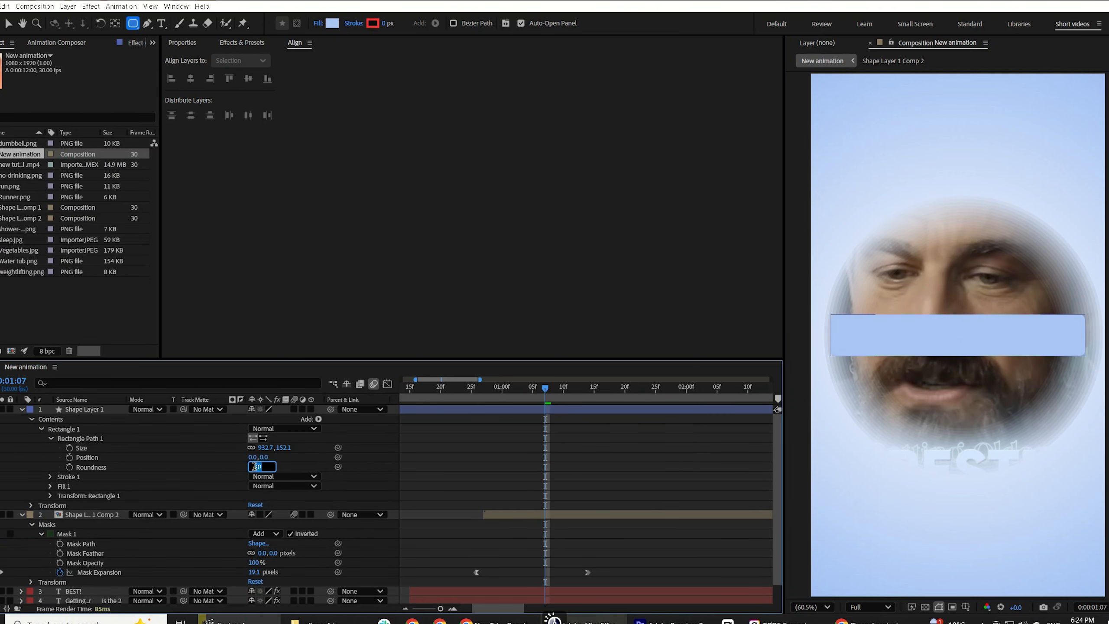
pyautogui.click(210, 458)
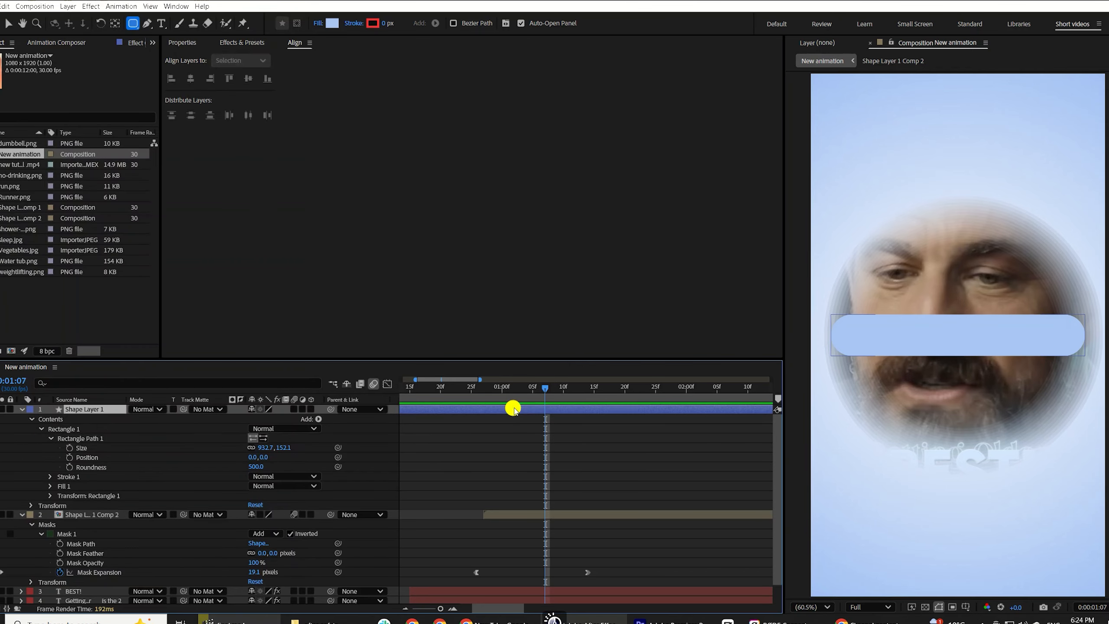
# Step: Add a Drop Shadow layer style to the bar with 50% opacity, a distance of 15 and an increased size
pyautogui.rightClick(512, 408)
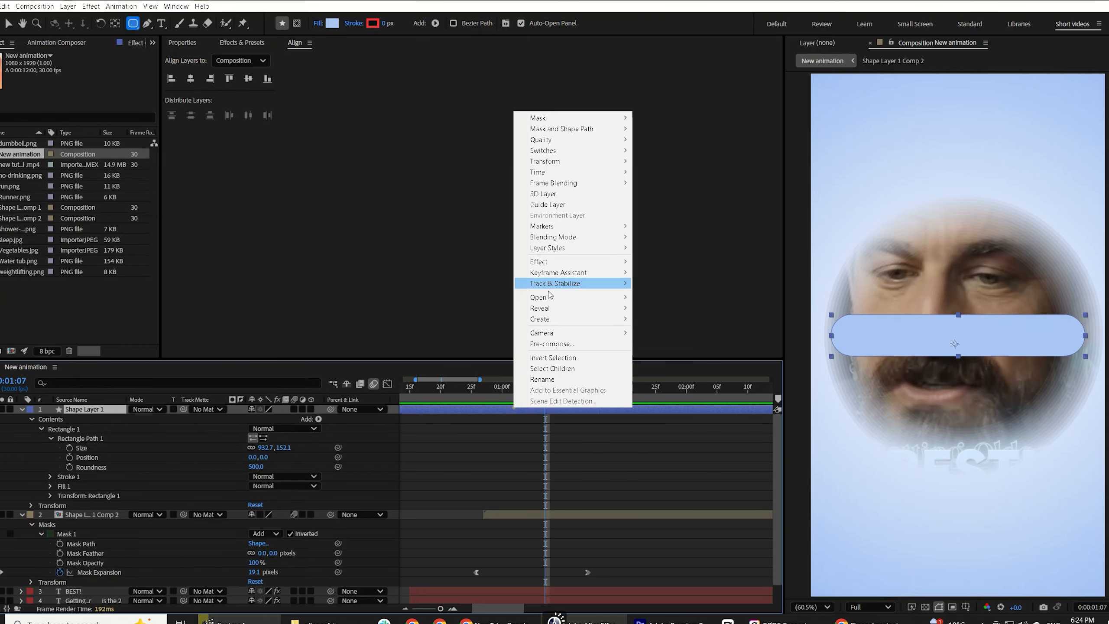
pyautogui.moveTo(584, 248)
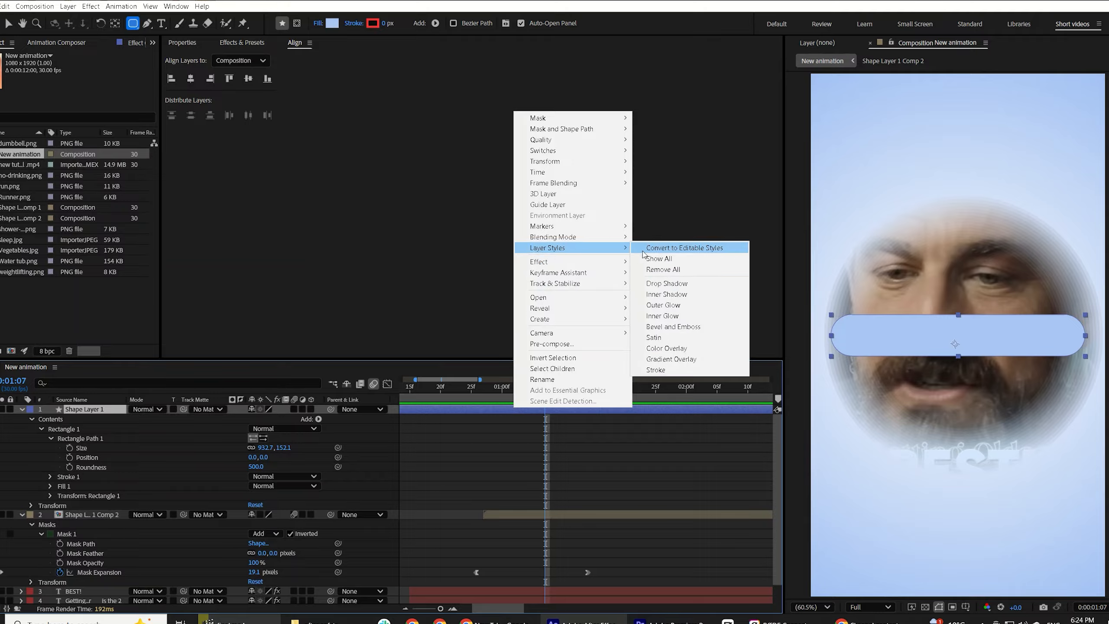
pyautogui.click(668, 283)
pyautogui.click(40, 535)
pyautogui.click(252, 531)
pyautogui.write('50')
pyautogui.click(213, 540)
pyautogui.click(254, 561)
pyautogui.write('15')
pyautogui.click(233, 565)
pyautogui.moveTo(253, 579); pyautogui.dragTo(263, 575)
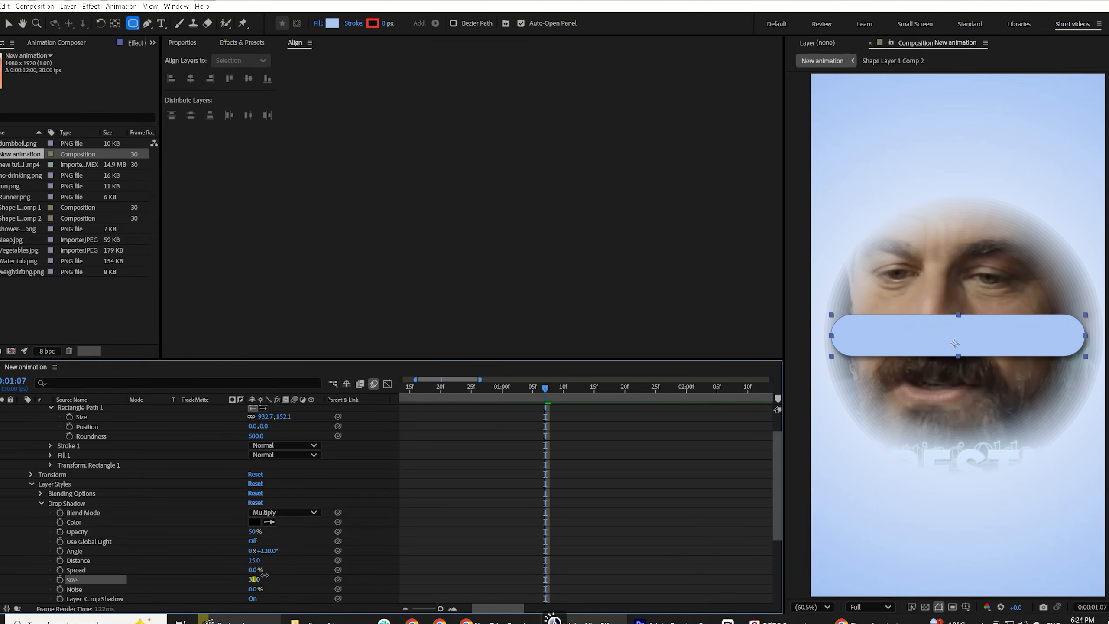
# Step: Collapse the layer properties, trim the bar layer to start together with Shape Layer 1 Comp 2, and move to 0:01:14
pyautogui.scroll(3, 590, 439)
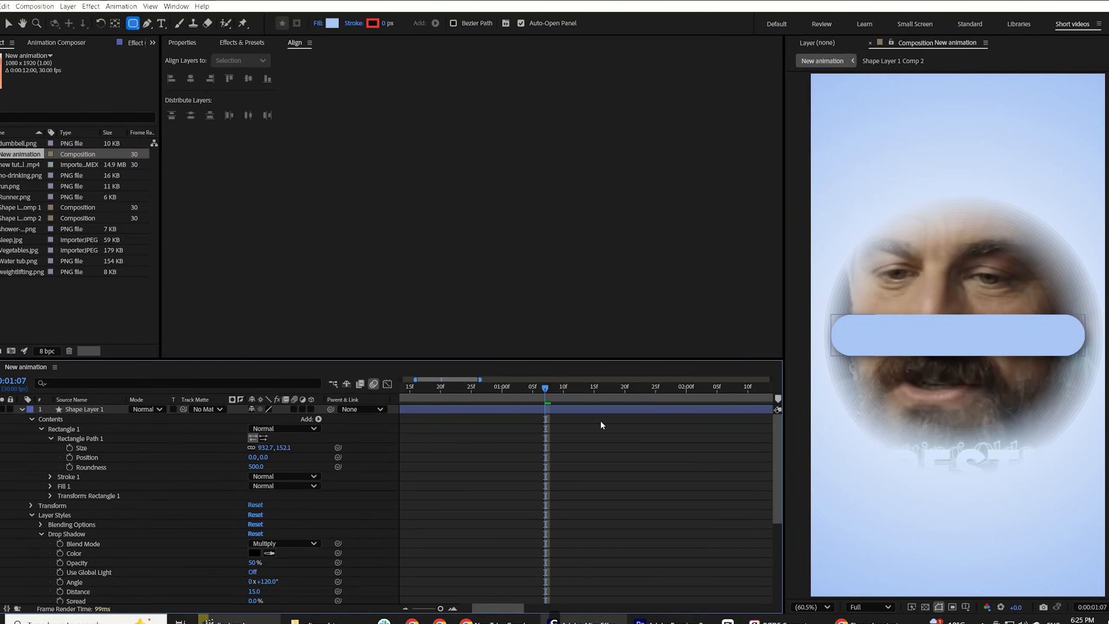
pyautogui.press('u')
pyautogui.click(430, 411)
pyautogui.moveTo(505, 431); pyautogui.dragTo(604, 466)
pyautogui.moveTo(558, 395); pyautogui.dragTo(588, 406)
pyautogui.click(572, 496)
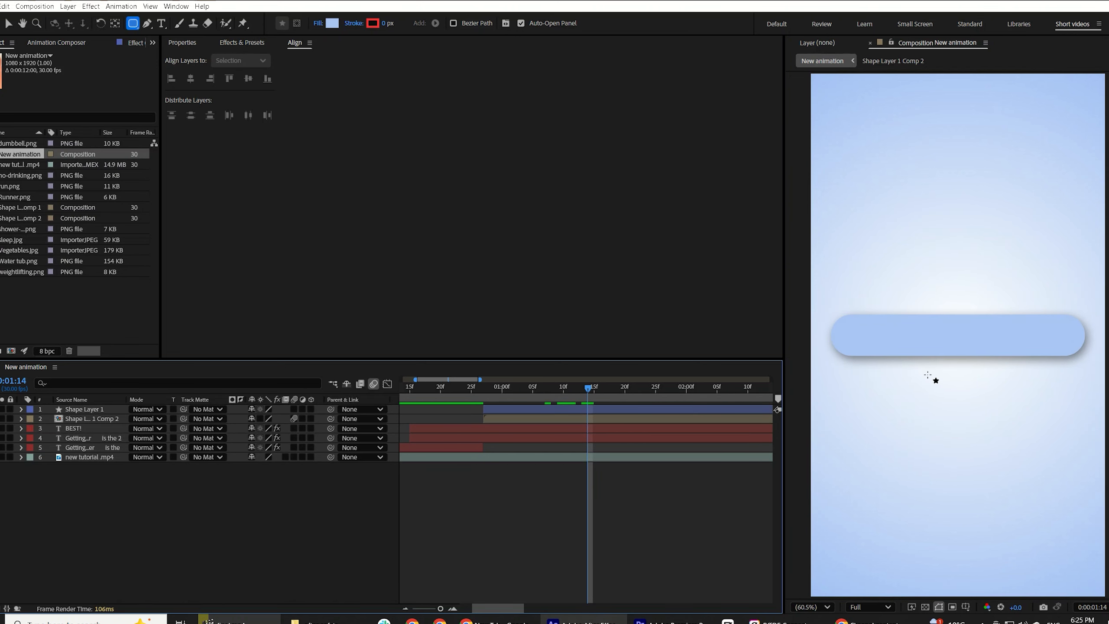
# Step: Add Scale keyframes to the bar at 0:01:06, 0:01:12 and 0:01:18, timed against the revealed Mask Expansion keyframes
pyautogui.click(526, 418)
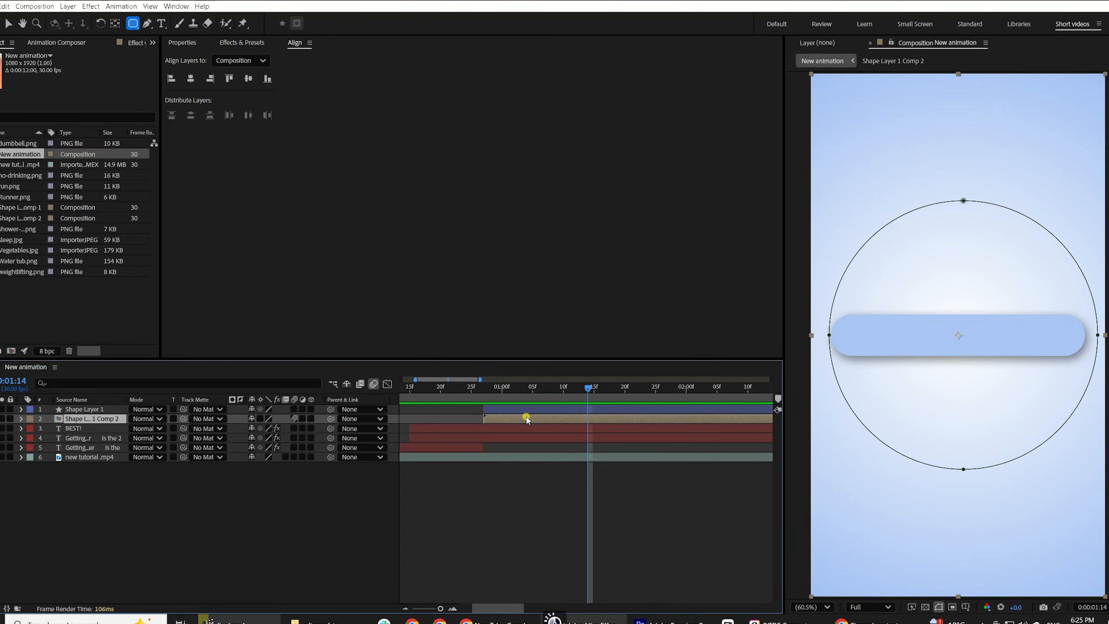
pyautogui.press('u')
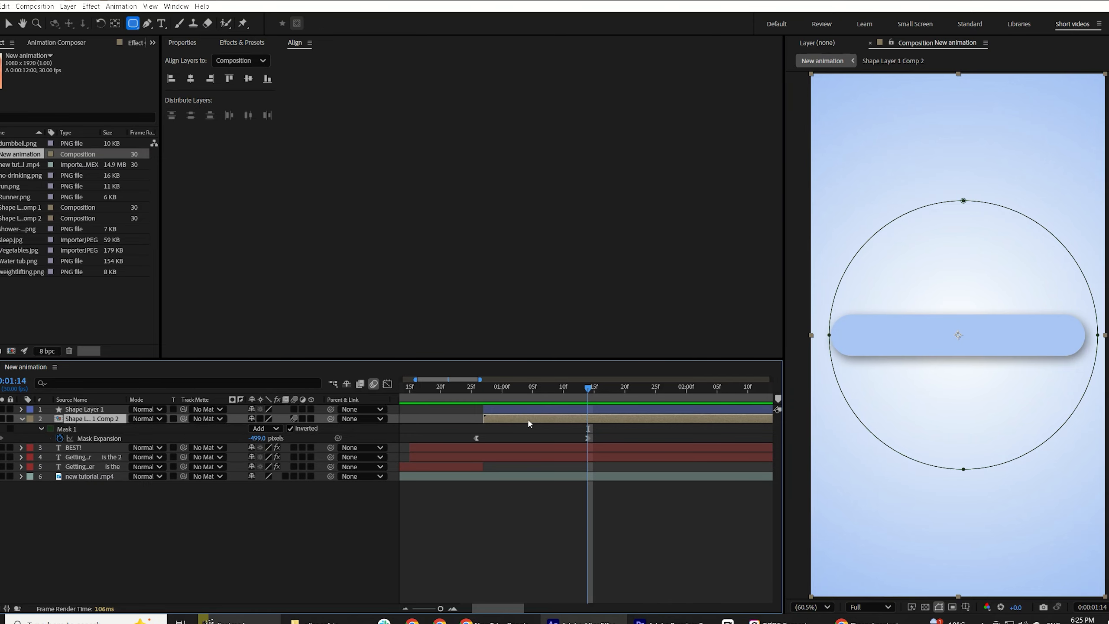
pyautogui.moveTo(589, 388); pyautogui.dragTo(541, 425)
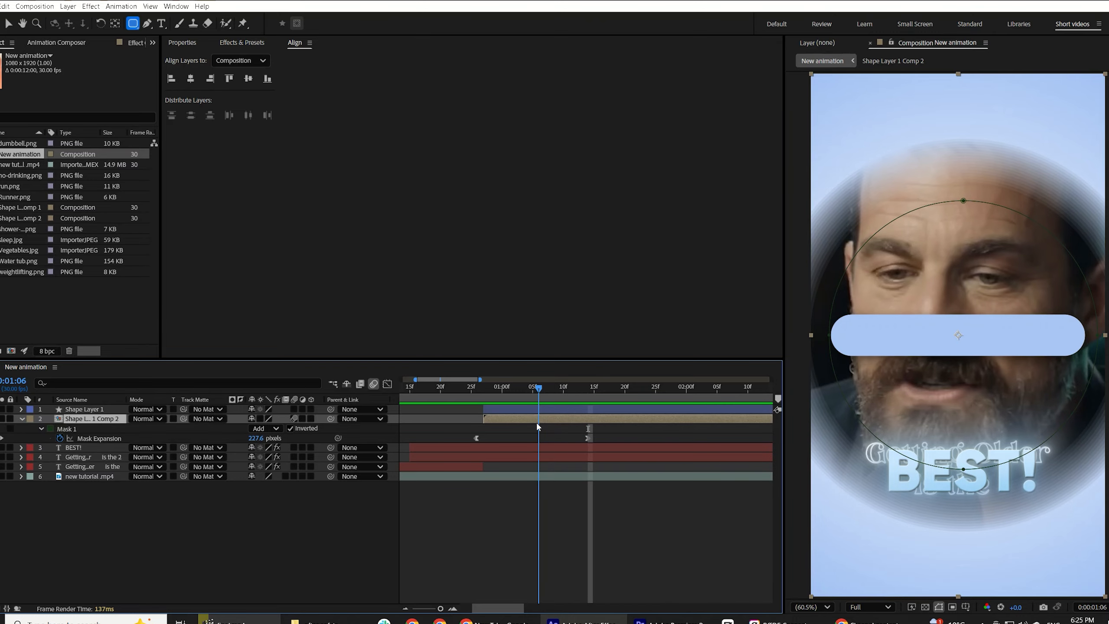
pyautogui.click(534, 410)
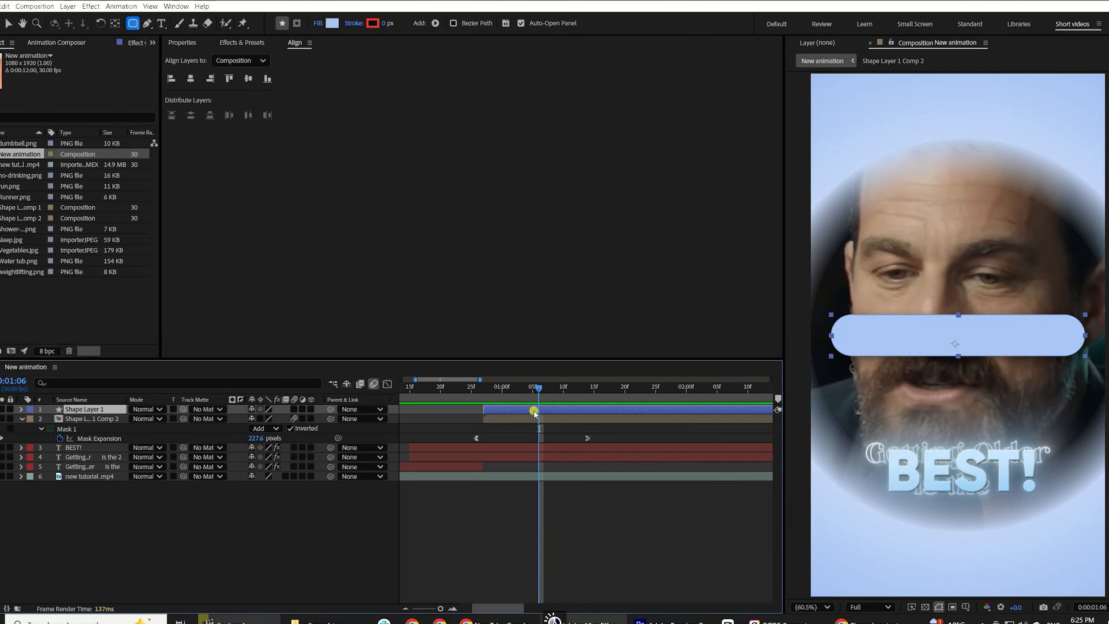
pyautogui.press('s')
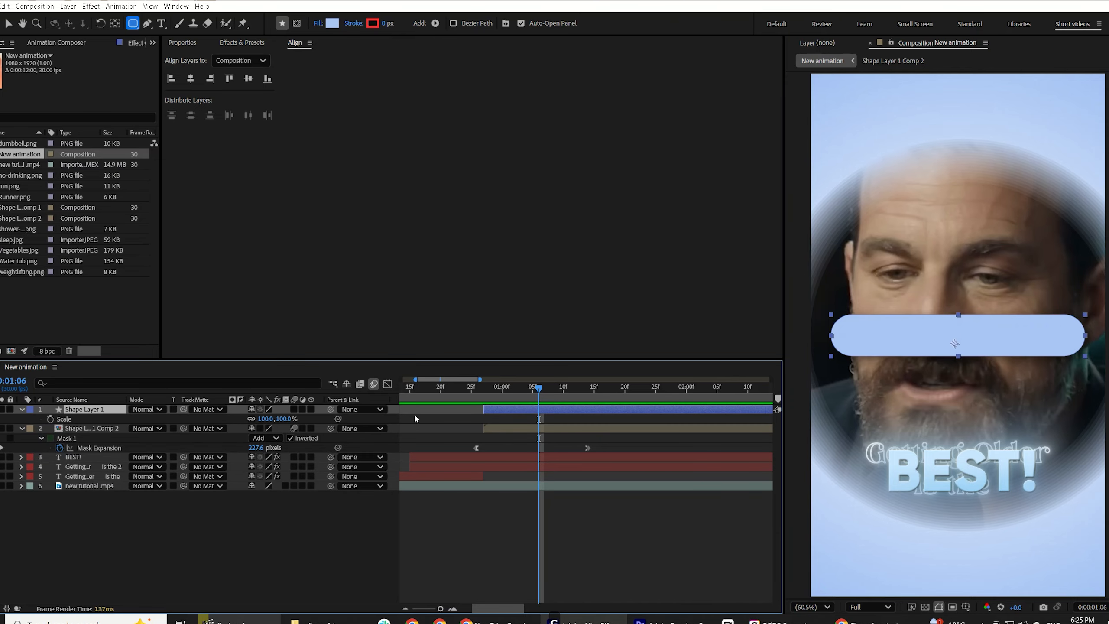
pyautogui.click(51, 419)
pyautogui.press('pagedown')
pyautogui.press('pagedown')
pyautogui.press('pagedown')
pyautogui.press('pagedown')
pyautogui.press('pagedown')
pyautogui.press('pagedown')
pyautogui.hotkey('alt', 'shift', 's')
pyautogui.press('pagedown')
pyautogui.press('pagedown')
pyautogui.press('pagedown')
pyautogui.press('pagedown')
pyautogui.press('pagedown')
pyautogui.press('pagedown')
pyautogui.hotkey('alt', 'shift', 's')
# Step: Set the bar's middle Scale keyframe to 125% and its first Scale keyframe to 0%
pyautogui.press('j')
pyautogui.click(266, 419)
pyautogui.write('125')
pyautogui.press('Return')
pyautogui.click(552, 387)
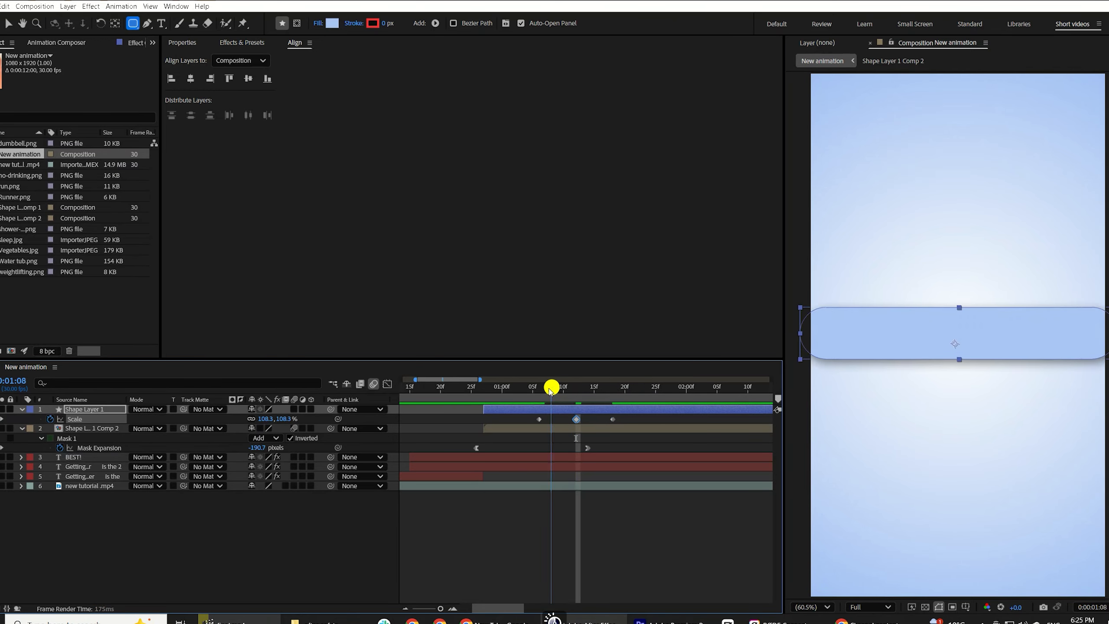
pyautogui.moveTo(551, 387); pyautogui.dragTo(539, 389)
pyautogui.click(286, 419)
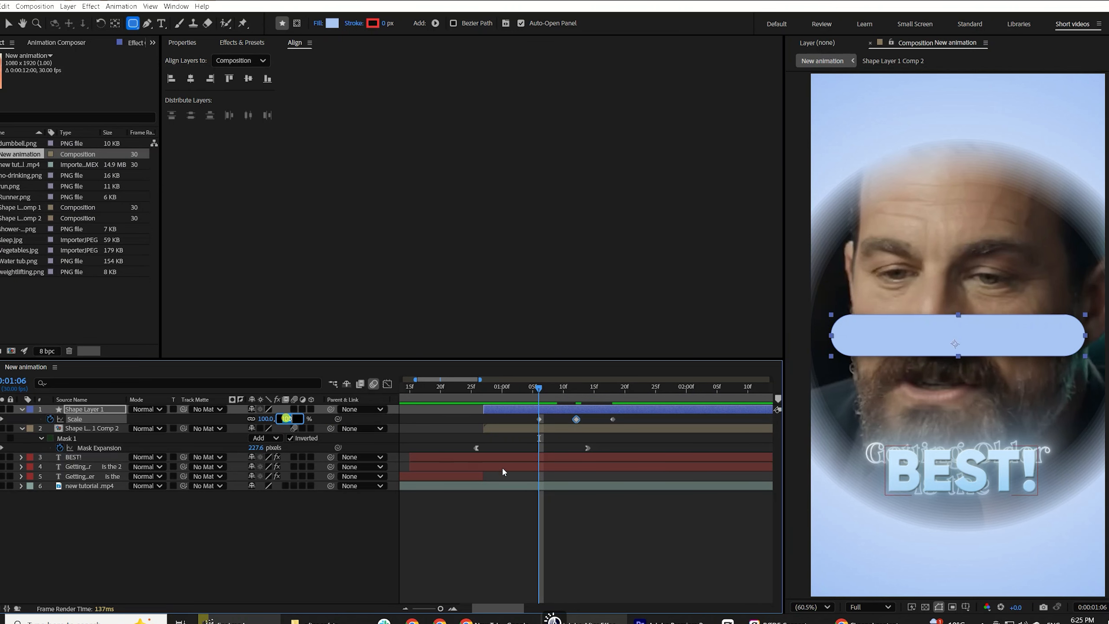
pyautogui.write('0')
pyautogui.click(614, 516)
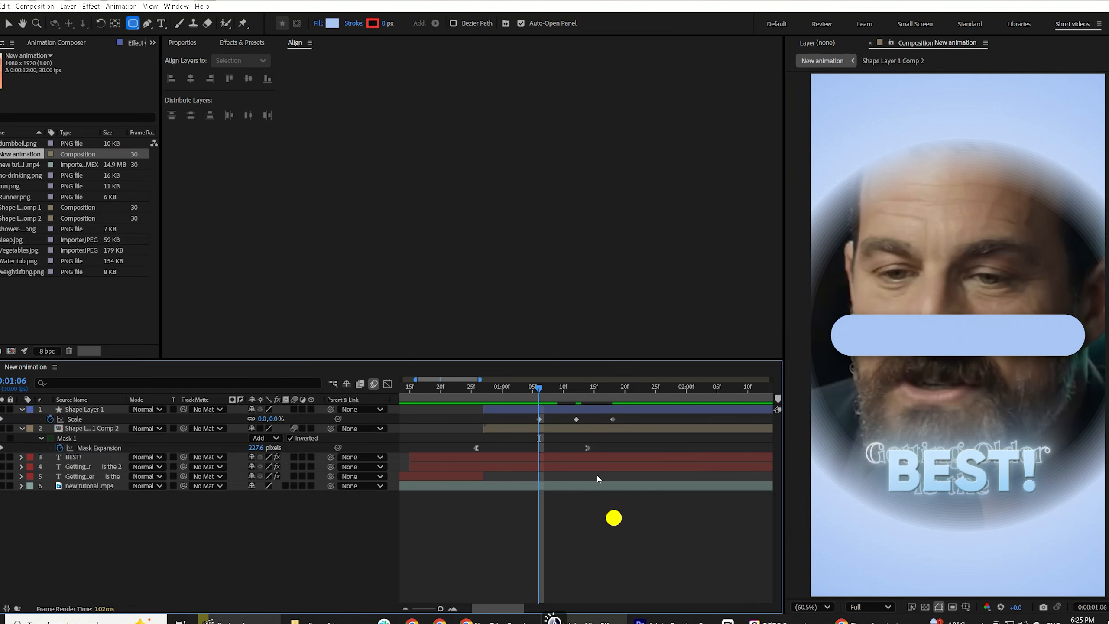
# Step: Preview the bar's scale-up to 0:01:14 and move its Scale keyframes to about 0:01:02, 0:01:11 and 0:01:17
pyautogui.click(530, 395)
pyautogui.press('space')
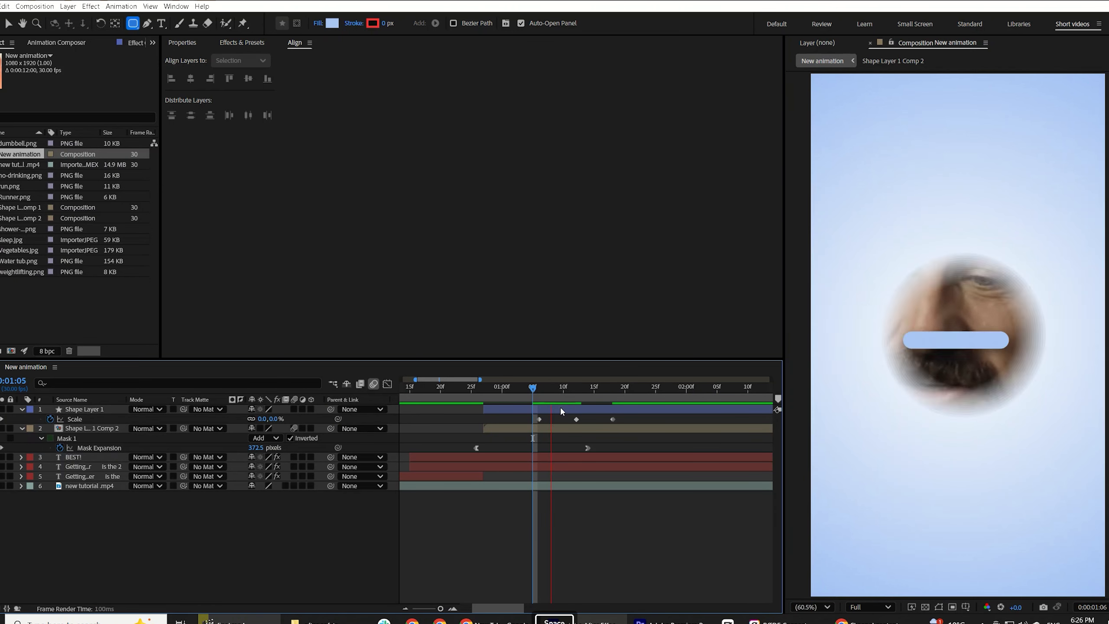
pyautogui.click(549, 394)
pyautogui.moveTo(548, 394); pyautogui.dragTo(589, 389)
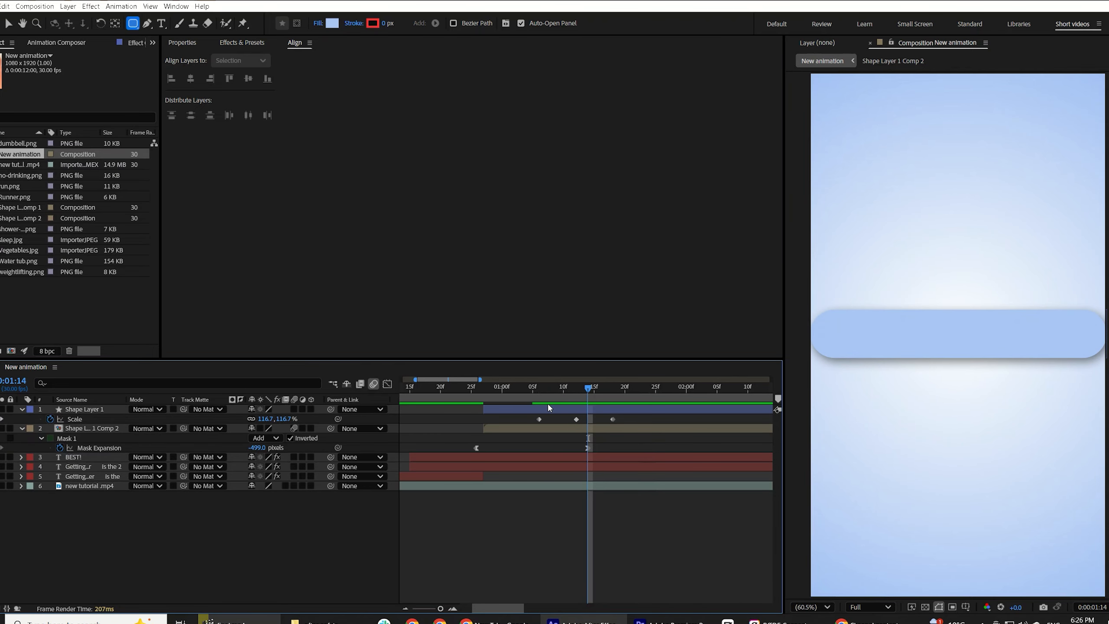
pyautogui.moveTo(540, 419); pyautogui.dragTo(607, 419)
pyautogui.moveTo(620, 415); pyautogui.dragTo(494, 432)
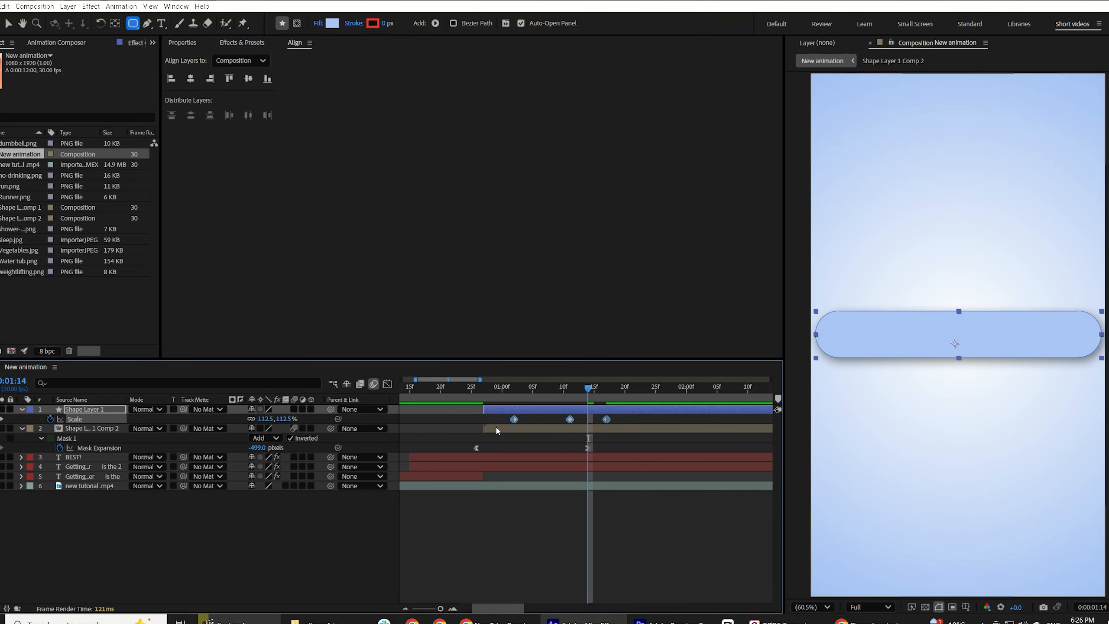
# Step: Apply Easy Ease to the bar's Scale keyframes and enable motion blur on the bar layer
pyautogui.press('F9')
pyautogui.click(531, 524)
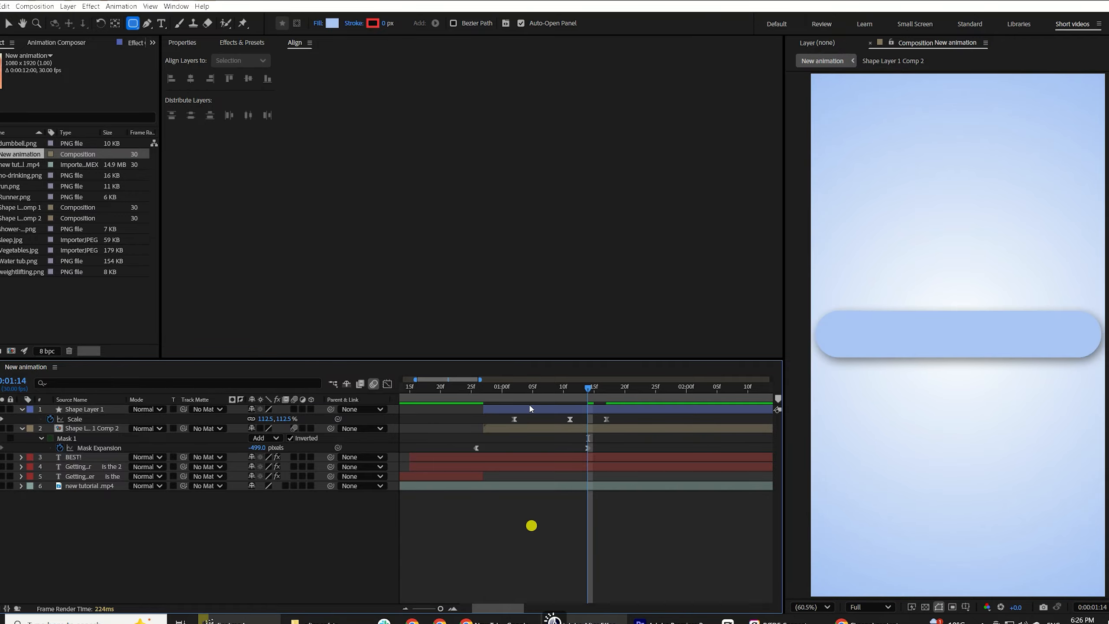
pyautogui.click(294, 408)
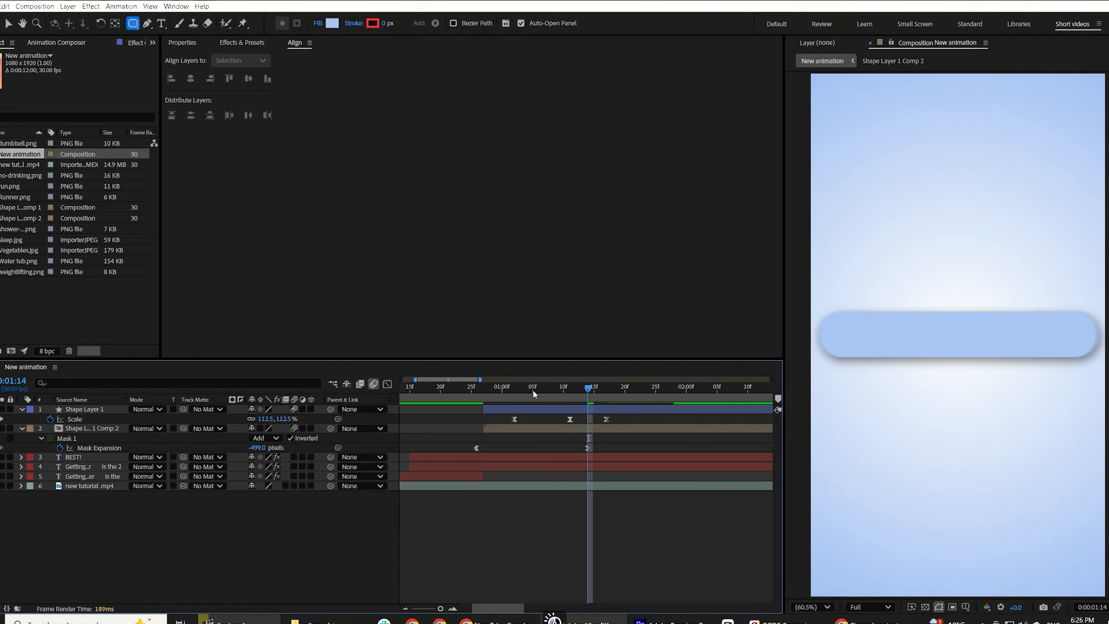
# Step: Preview the bar's eased, motion-blurred pop-in from around 0:00:29 and again from about 0:01:02
pyautogui.click(497, 388)
pyautogui.press('space')
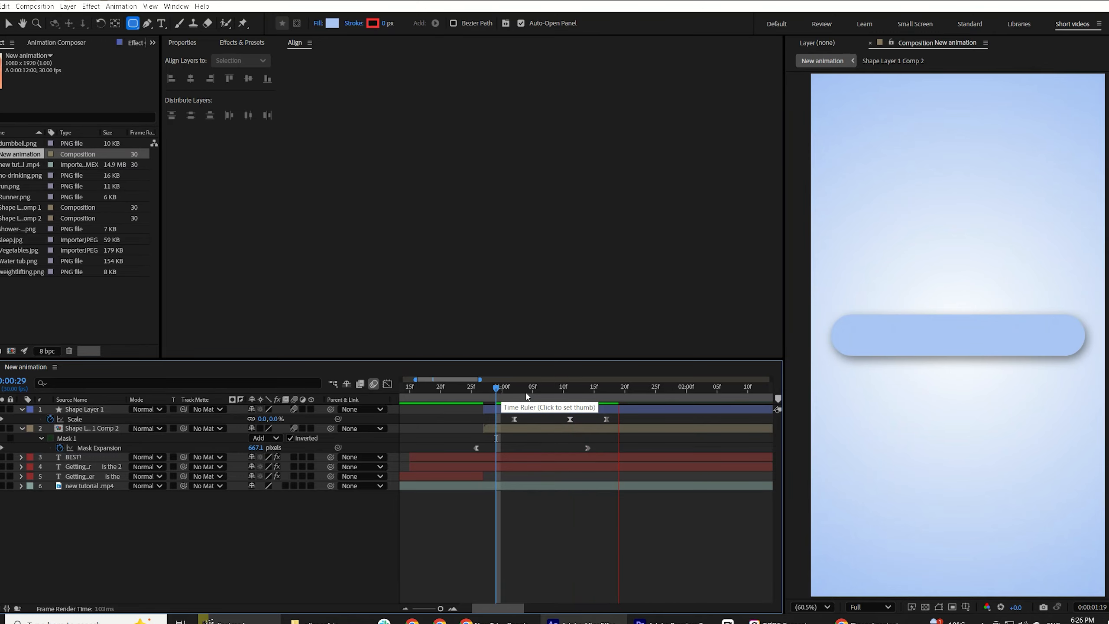
pyautogui.press('space')
pyautogui.click(513, 391)
pyautogui.press('space')
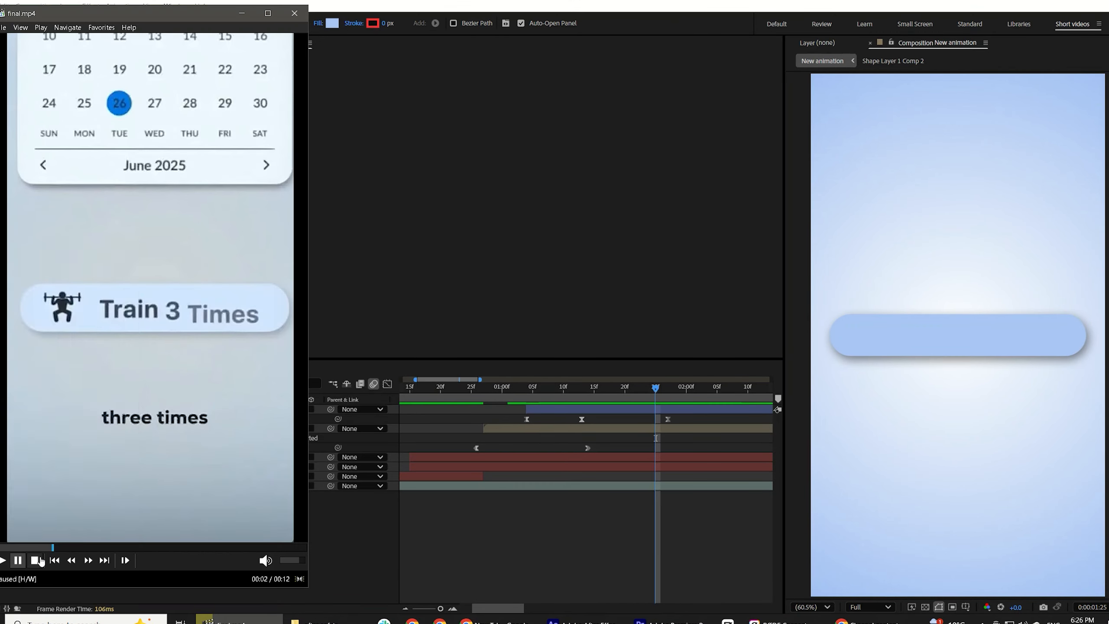
# Step: Using the calendar card in final.mp4 as reference, draw a rectangle about 989 × 556 px above the bar and set its Roundness to 50
pyautogui.click(42, 545)
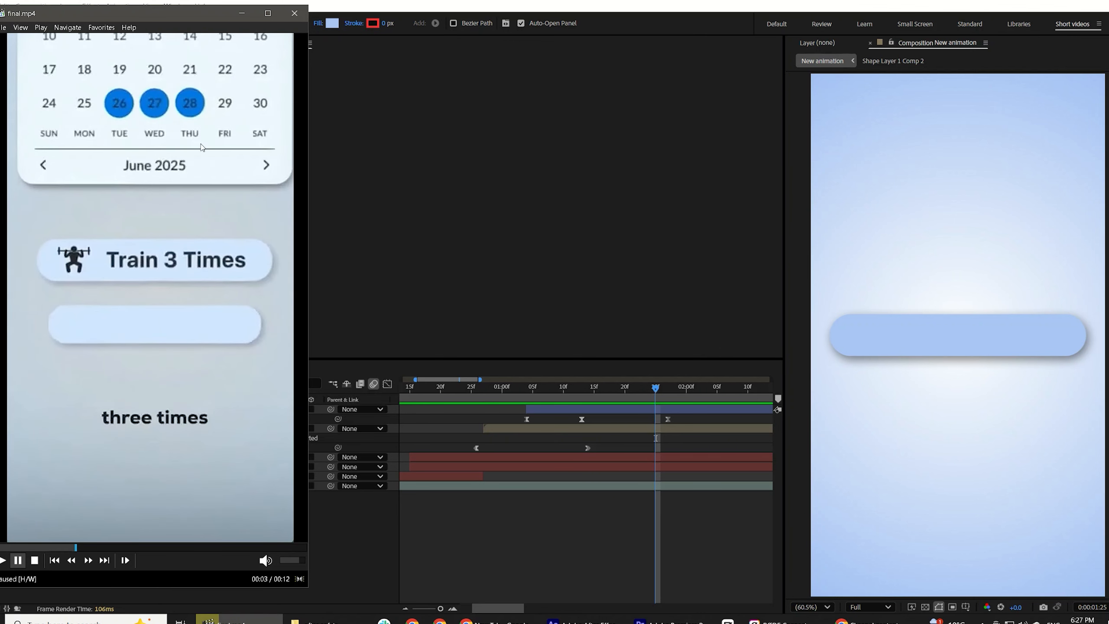
pyautogui.click(471, 509)
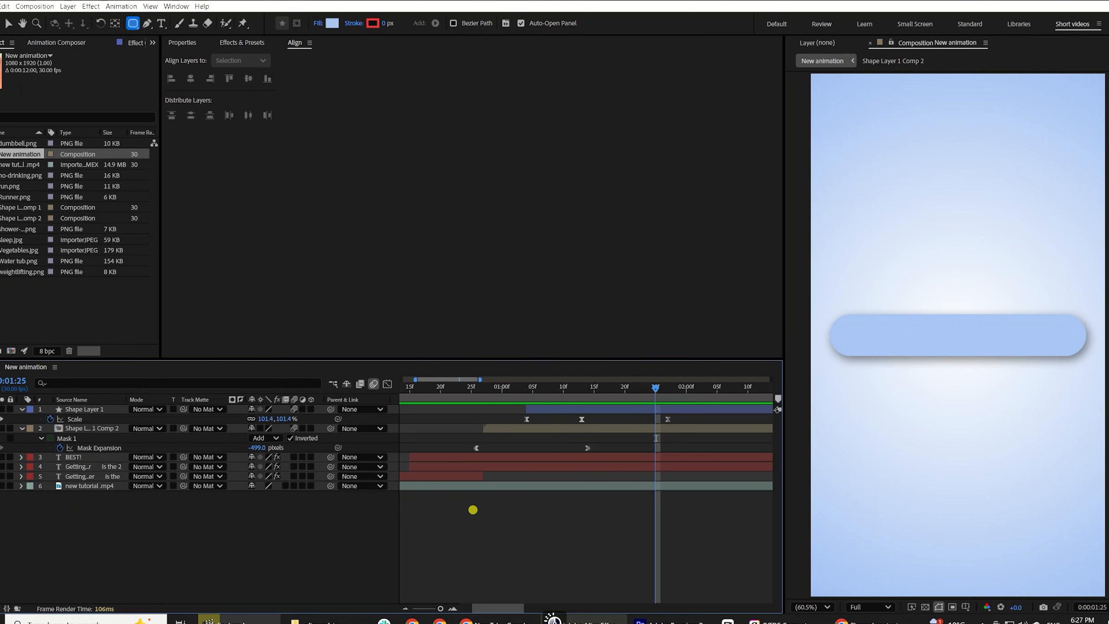
pyautogui.click(133, 23)
pyautogui.moveTo(832, 78); pyautogui.dragTo(1100, 230)
pyautogui.click(41, 428)
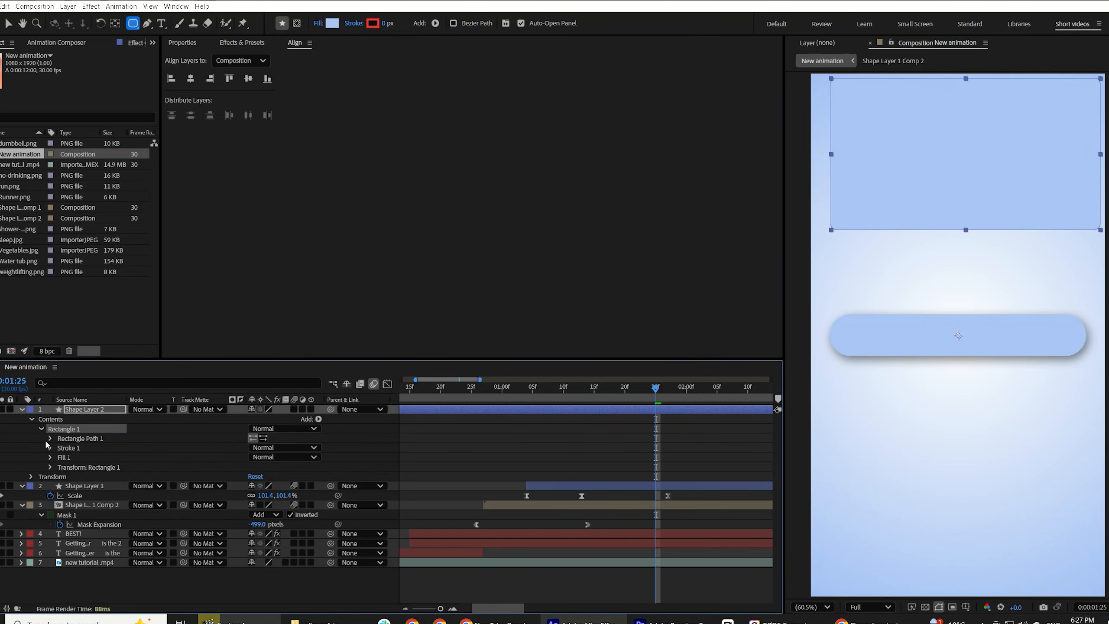
pyautogui.click(50, 438)
pyautogui.click(255, 466)
pyautogui.click(215, 457)
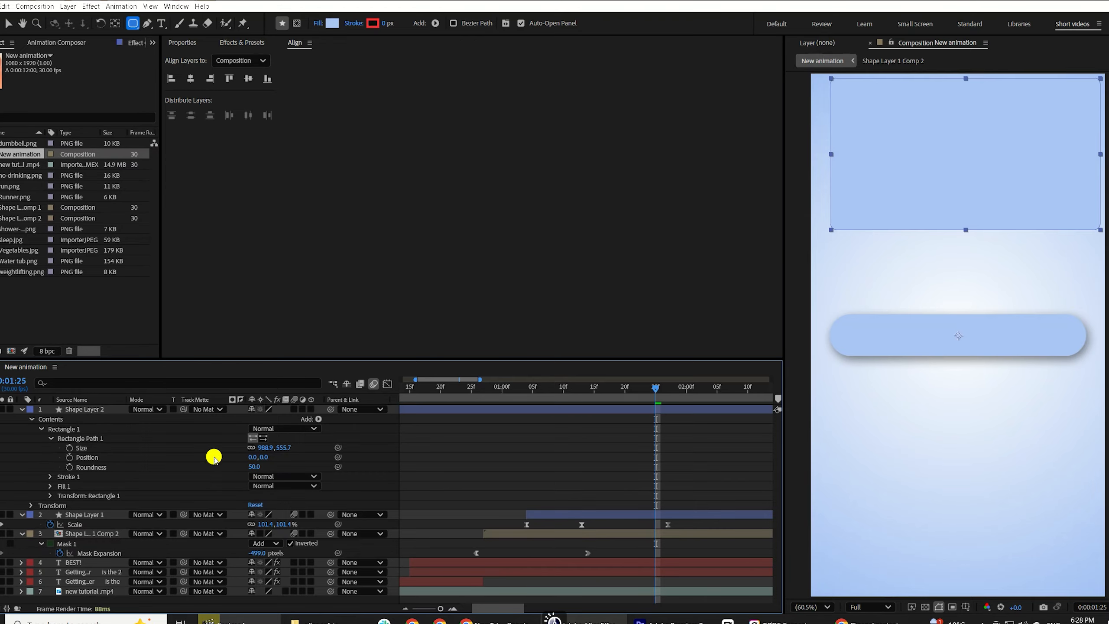
# Step: Change the new card's fill color to white
pyautogui.click(332, 24)
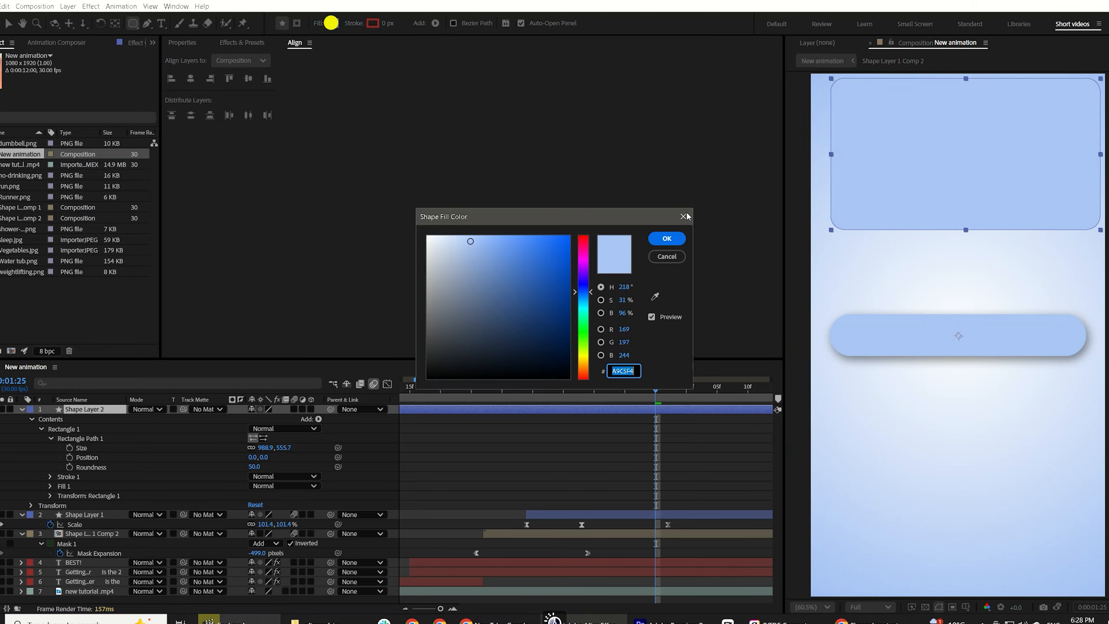
pyautogui.moveTo(504, 253); pyautogui.dragTo(392, 203)
pyautogui.click(663, 236)
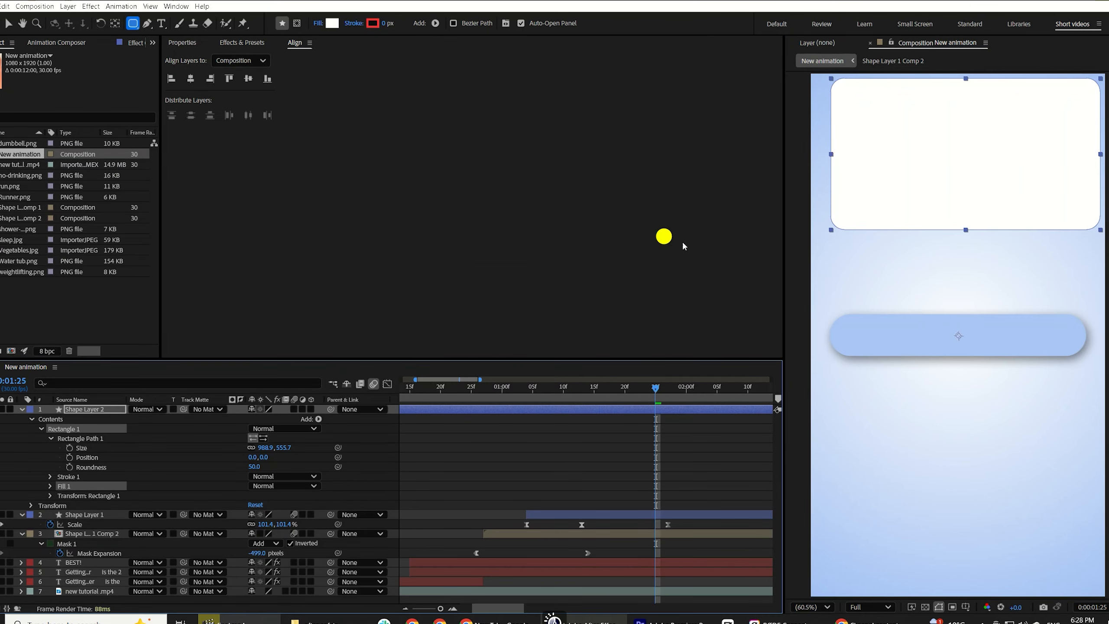
# Step: Copy the Layer Styles of the bar on Shape Layer 1 and paste them onto the white card on Shape Layer 2
pyautogui.click(532, 515)
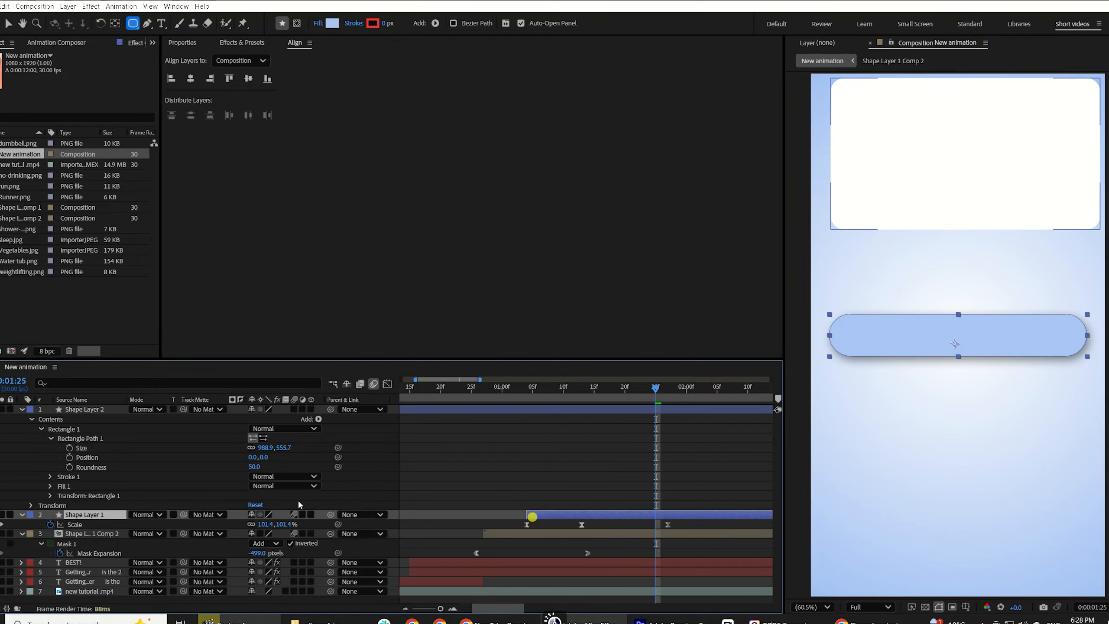
pyautogui.click(27, 514)
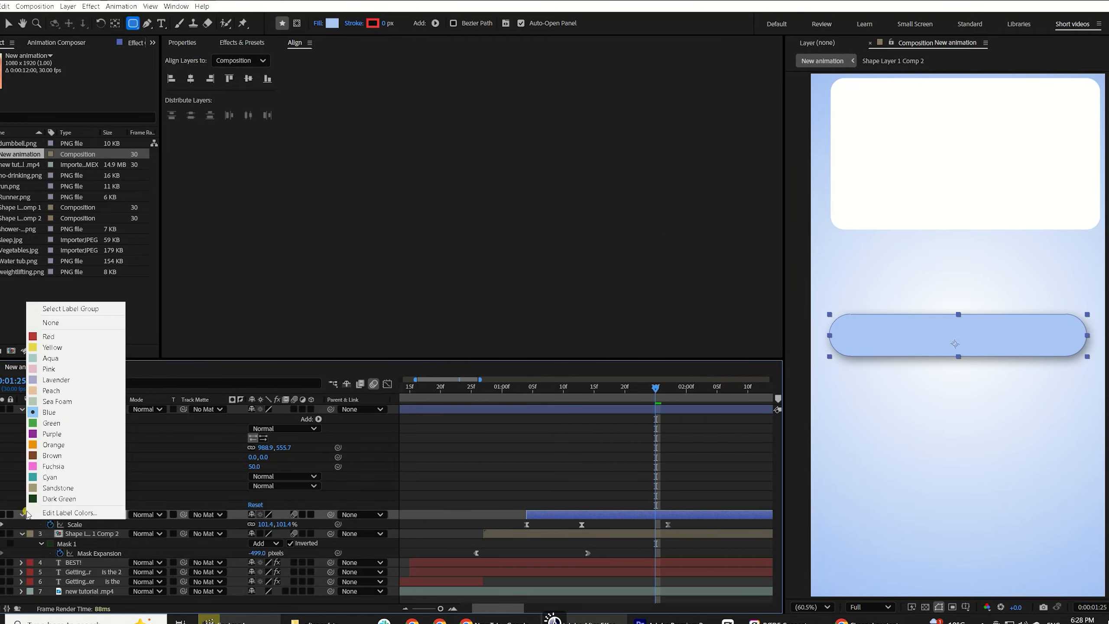
pyautogui.click(20, 512)
pyautogui.click(20, 512)
pyautogui.click(20, 513)
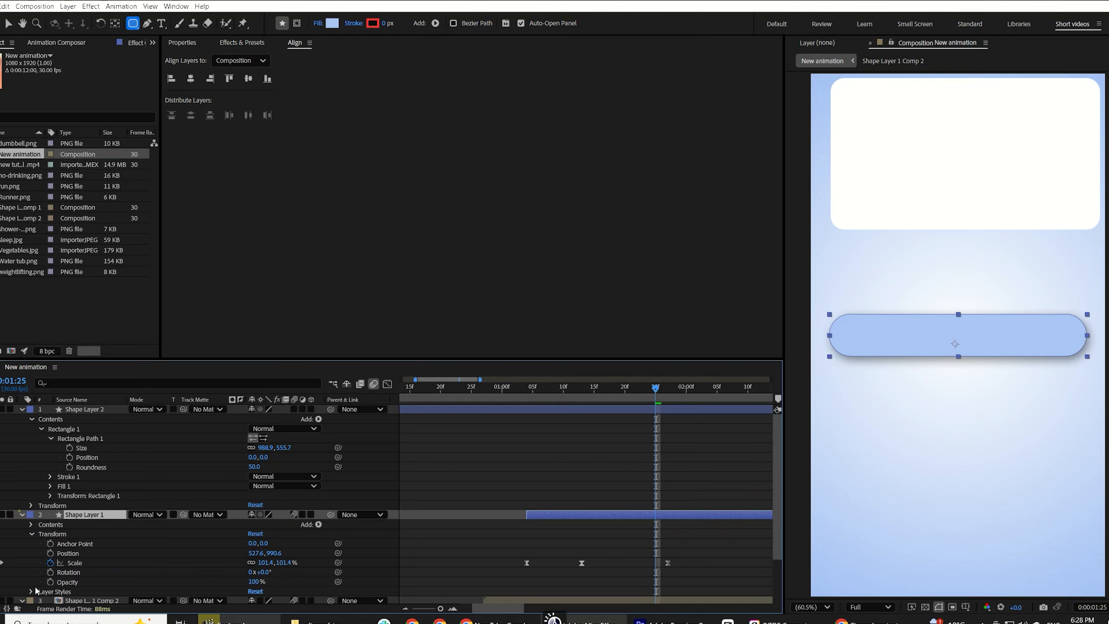
pyautogui.click(49, 591)
pyautogui.hotkey('ctrl', 'c')
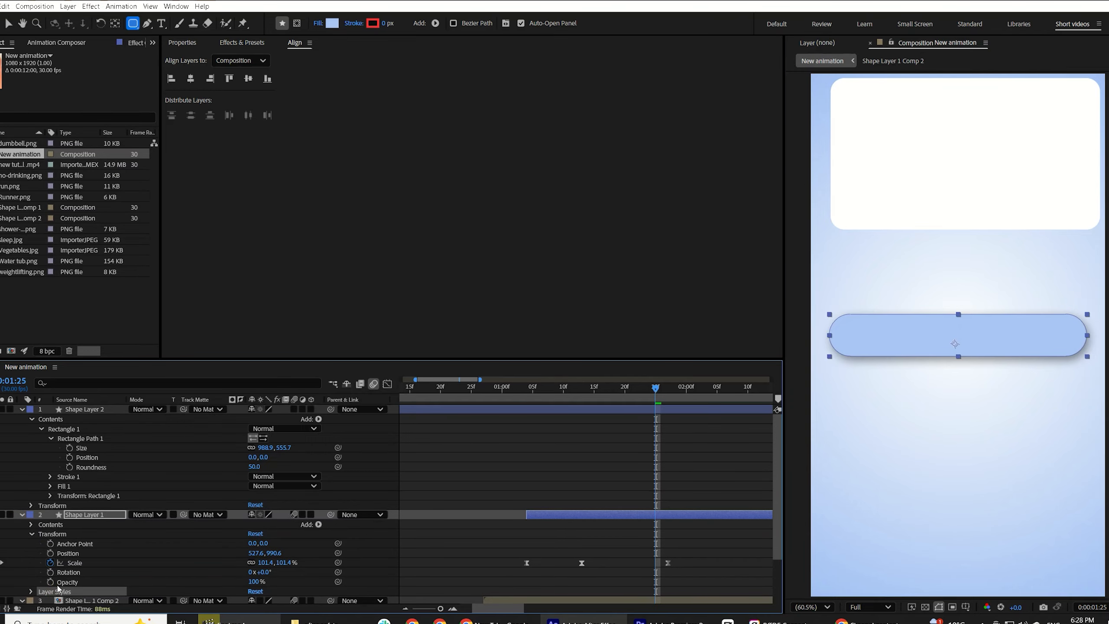
pyautogui.click(83, 409)
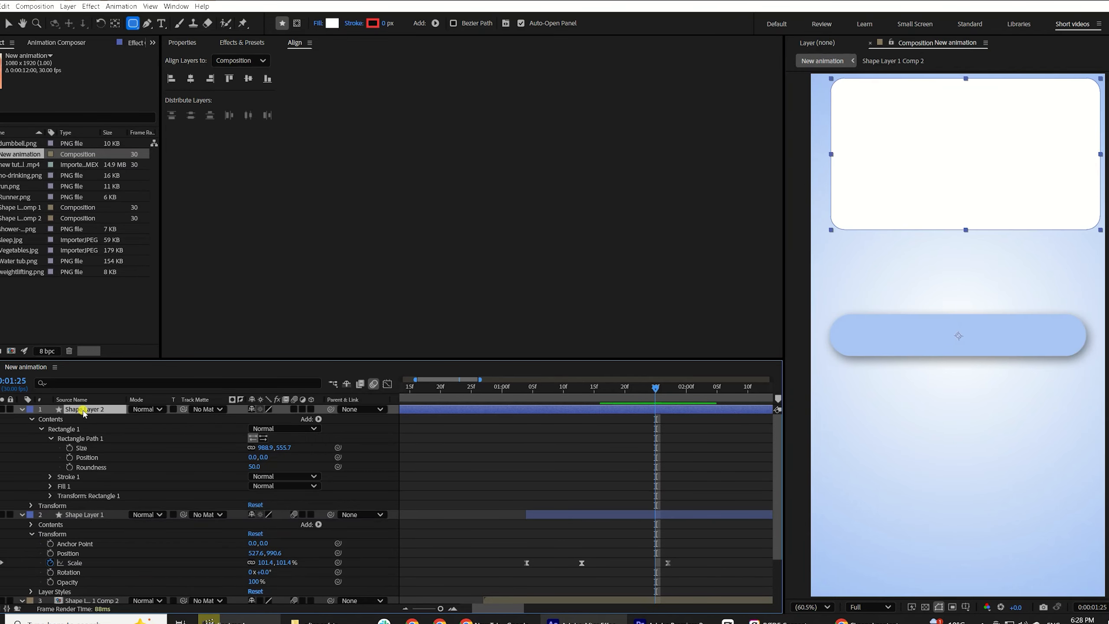
pyautogui.hotkey('ctrl', 'v')
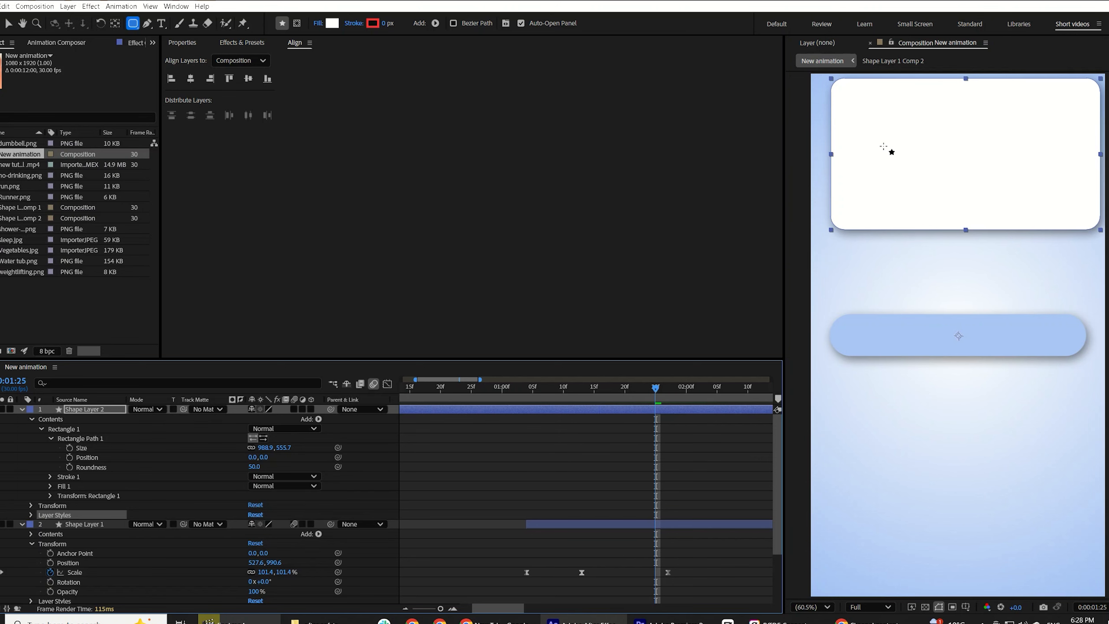
# Step: Collapse the layer properties and trim the white card's layer to start together with the bar layer
pyautogui.click(614, 459)
pyautogui.press('v')
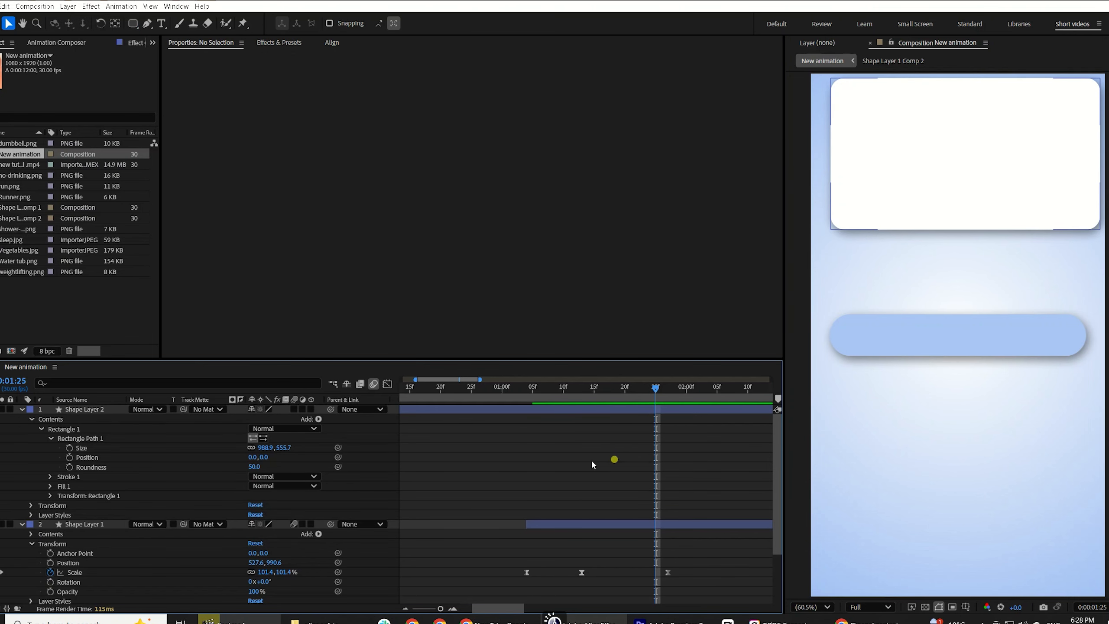
pyautogui.press('u')
pyautogui.moveTo(421, 408); pyautogui.dragTo(631, 499)
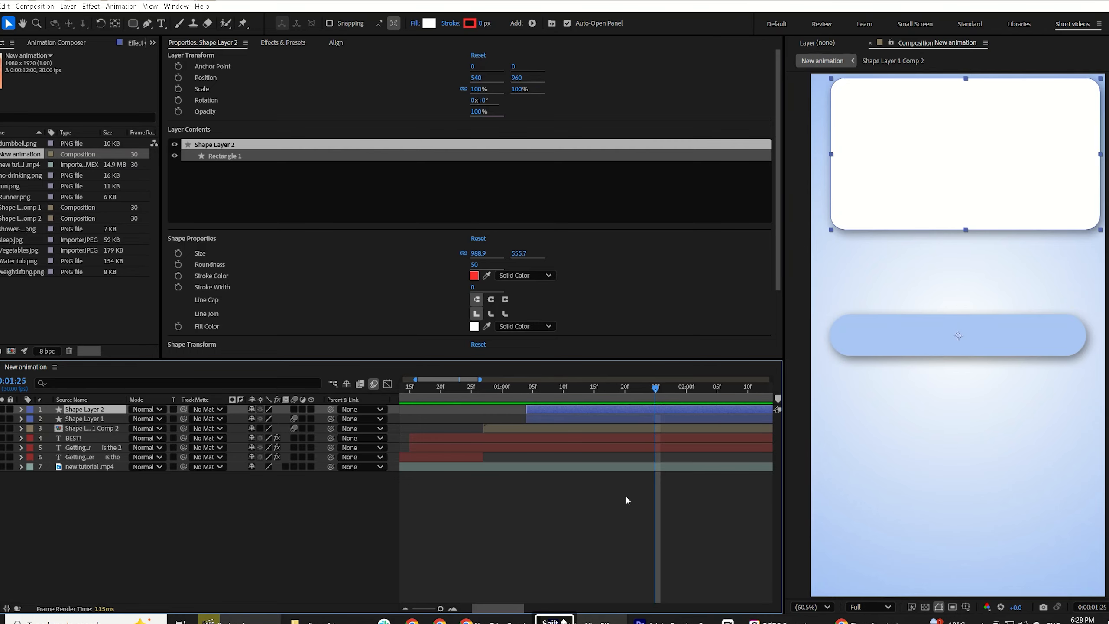
# Step: Move the white card up by setting its Position to 540, 871
pyautogui.press('p')
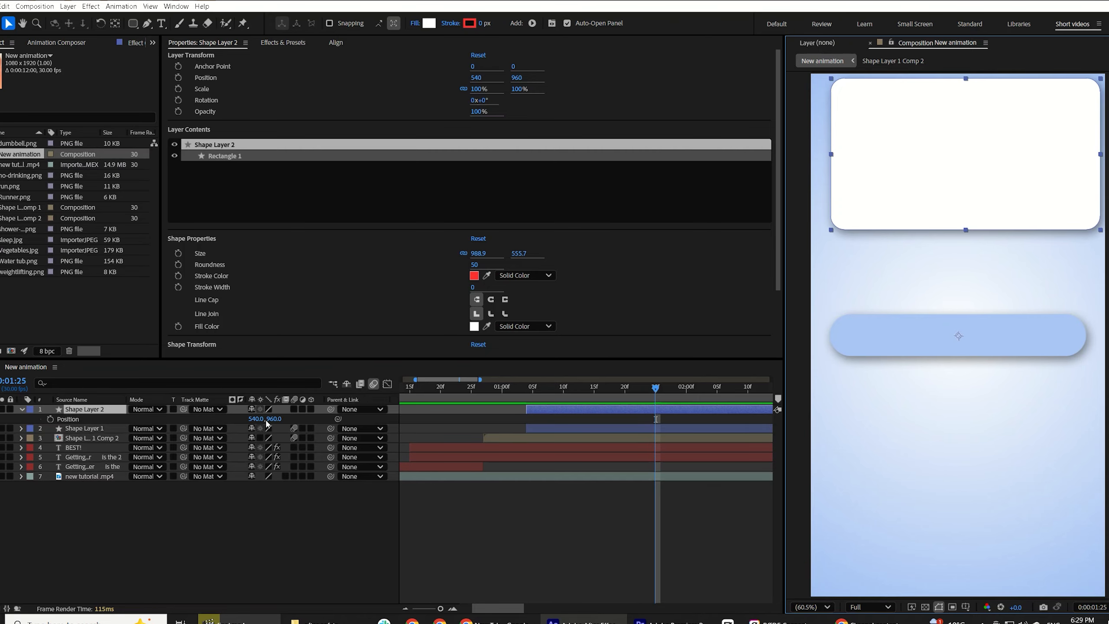
pyautogui.moveTo(274, 418); pyautogui.dragTo(250, 393)
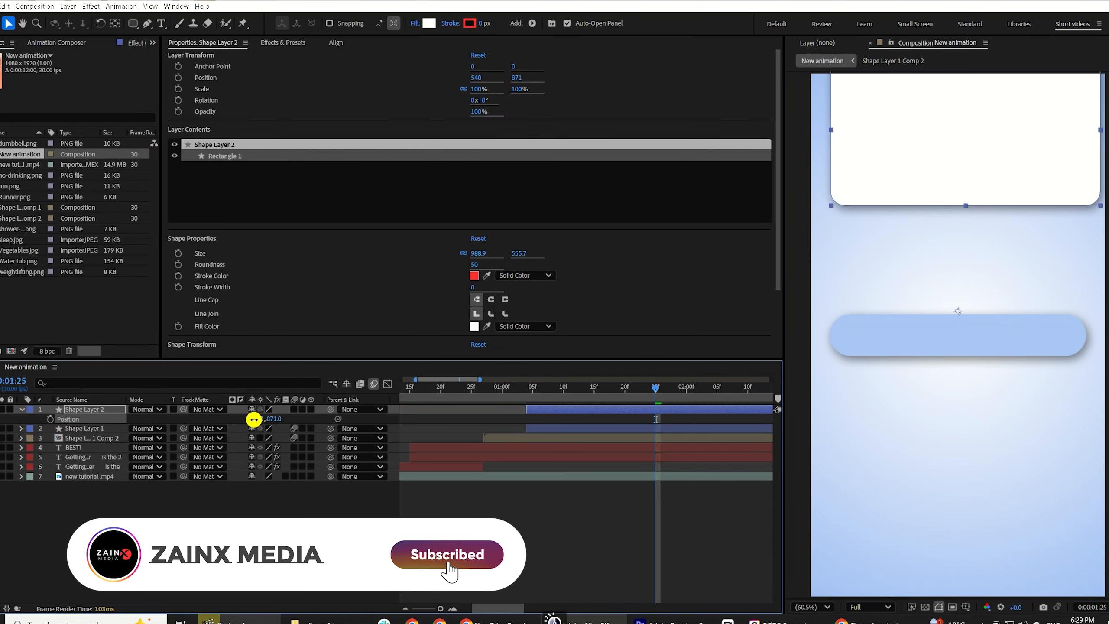
pyautogui.moveTo(249, 421); pyautogui.dragTo(256, 418)
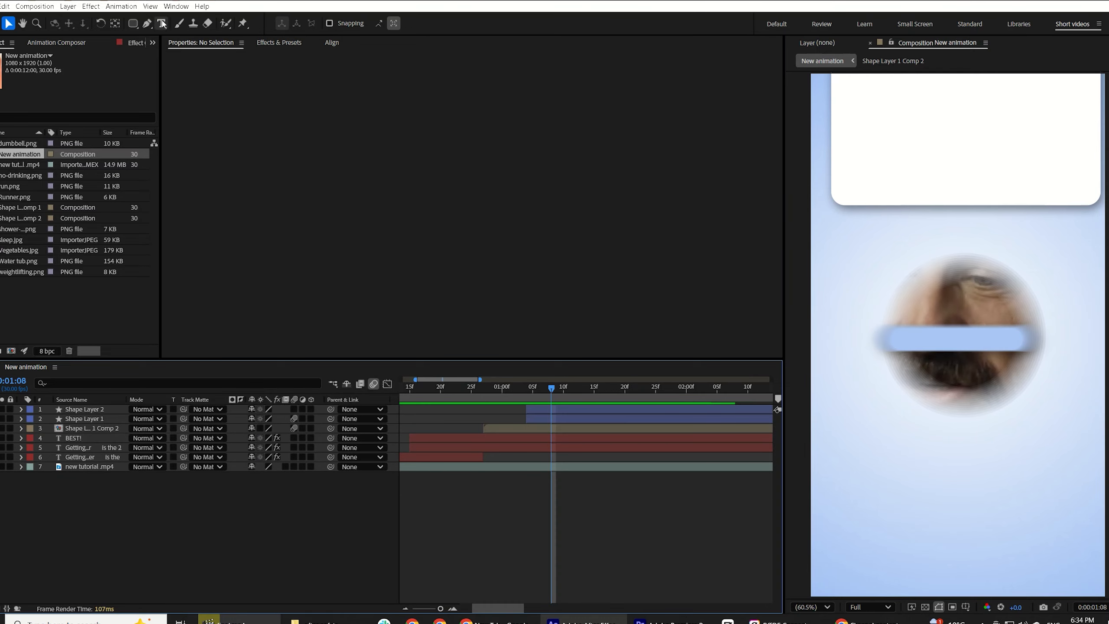
pyautogui.click(161, 23)
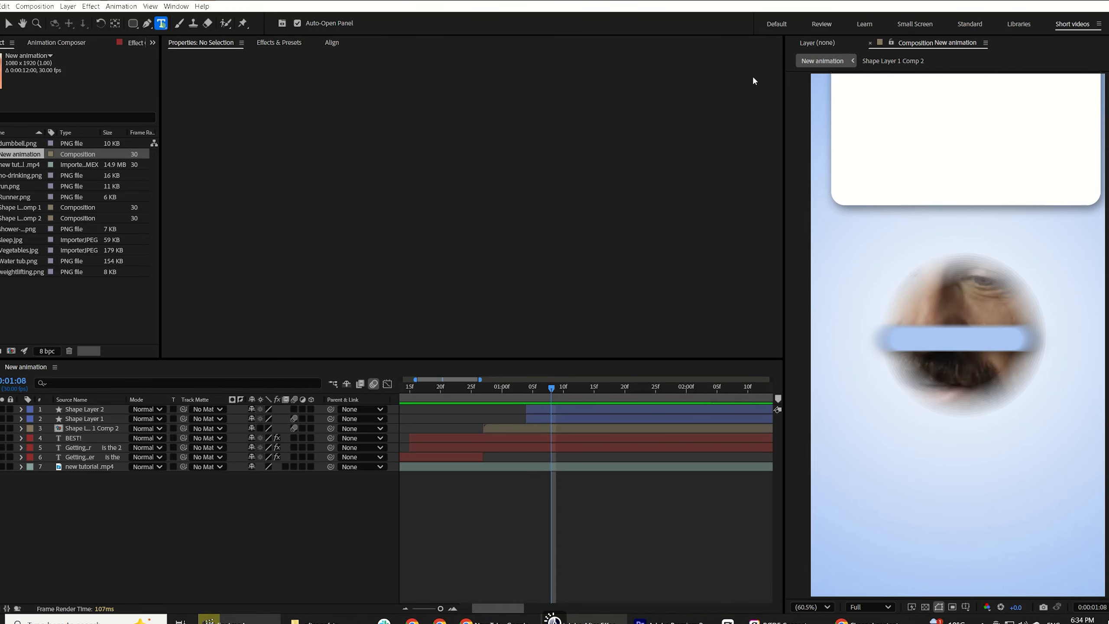
pyautogui.click(866, 92)
pyautogui.write('11 ')
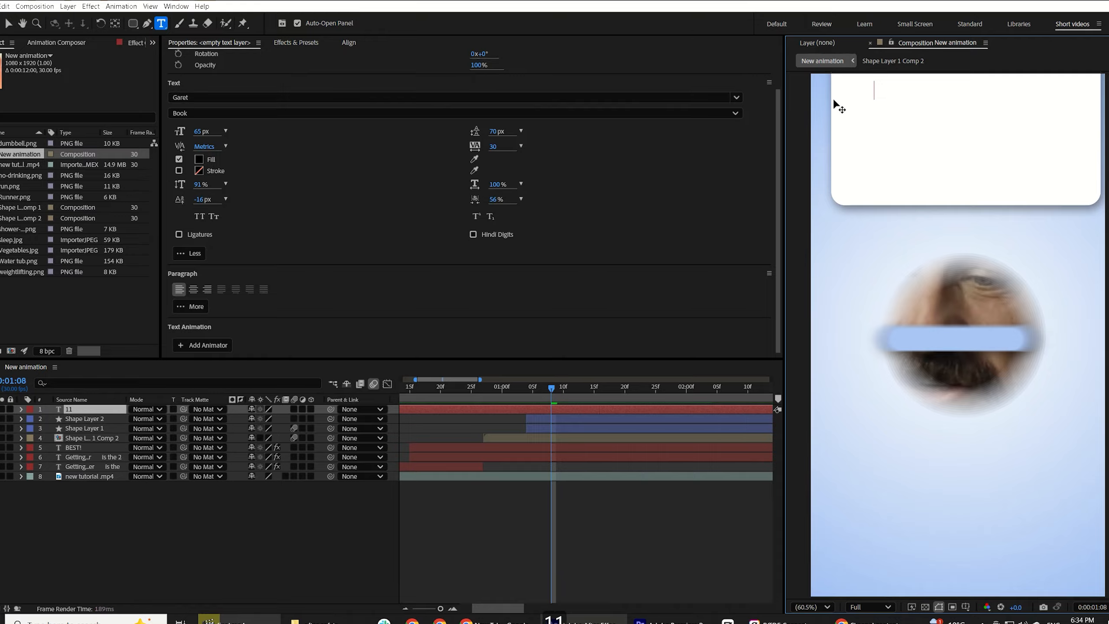
pyautogui.write('12  ')
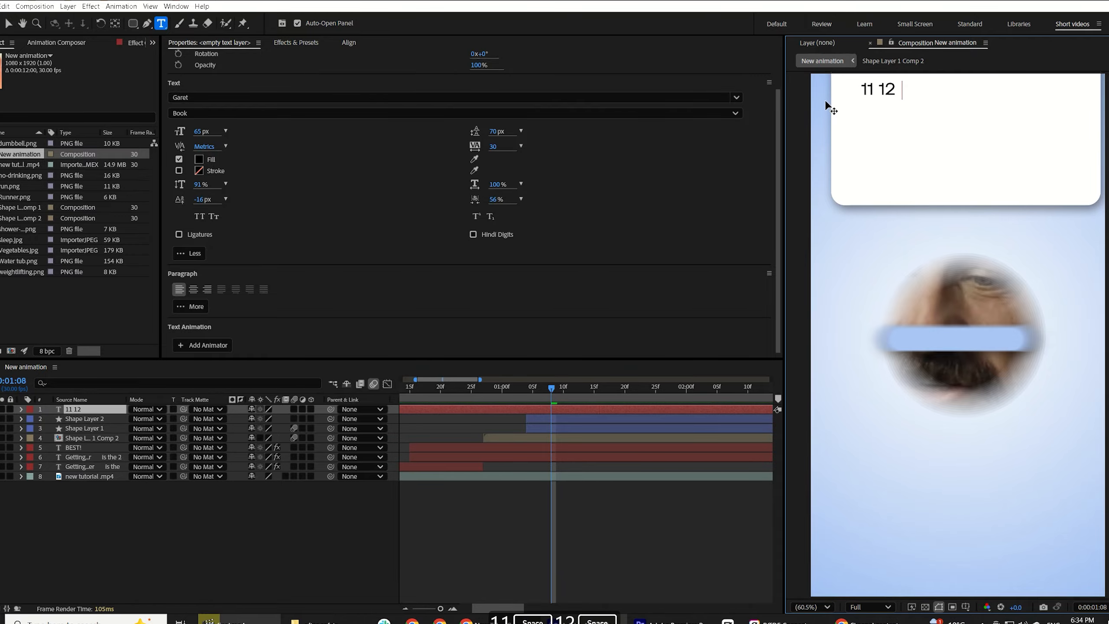
pyautogui.write('13  ')
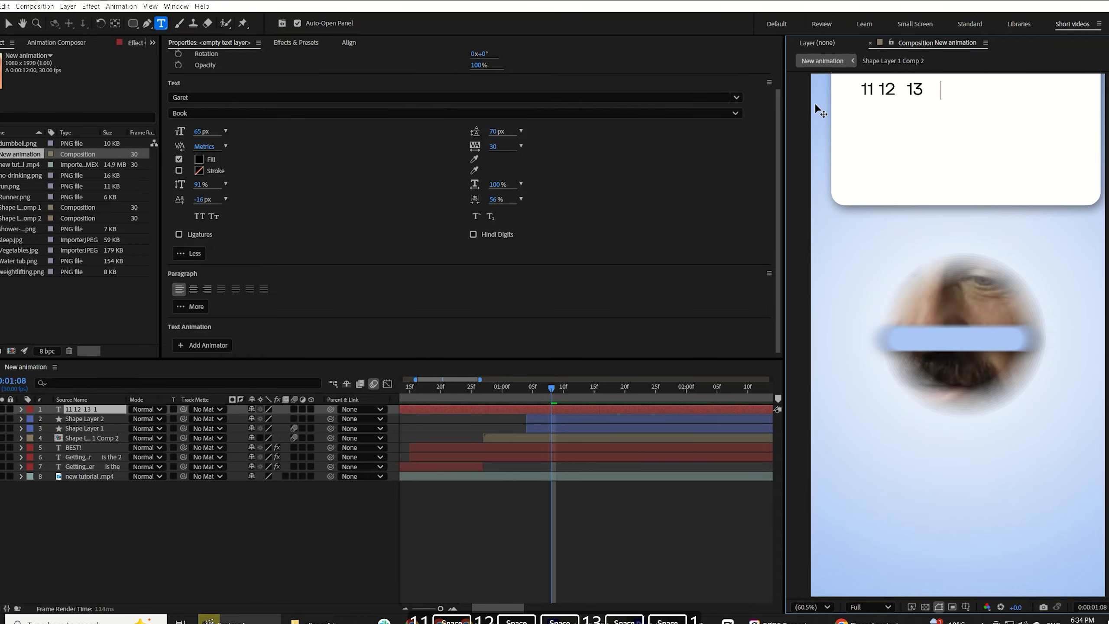
pyautogui.write('14  15')
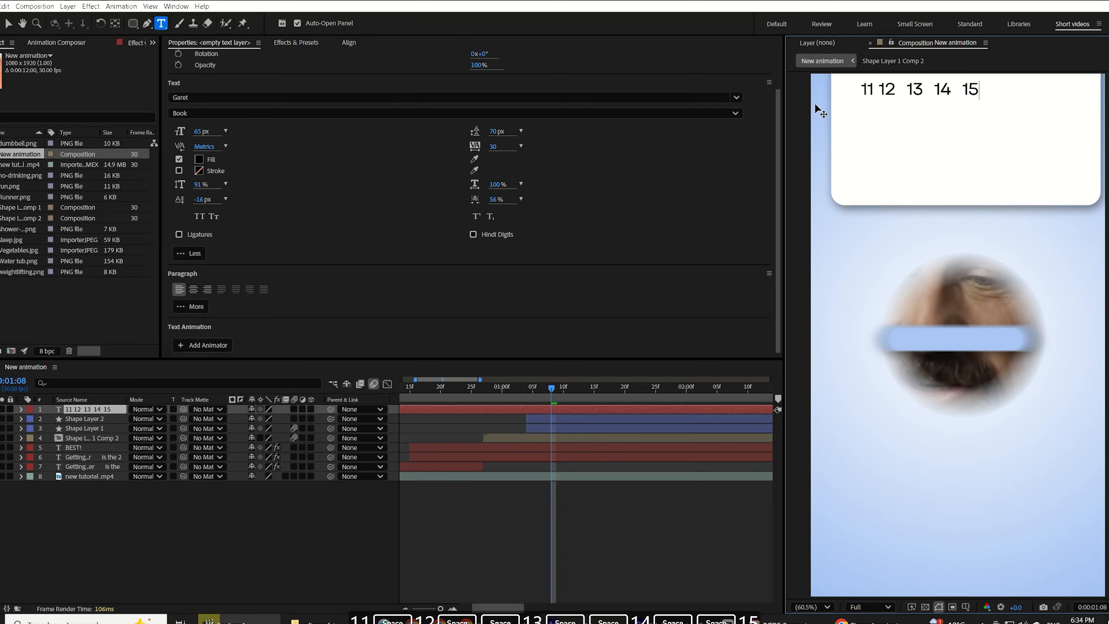
pyautogui.write('  16  174')
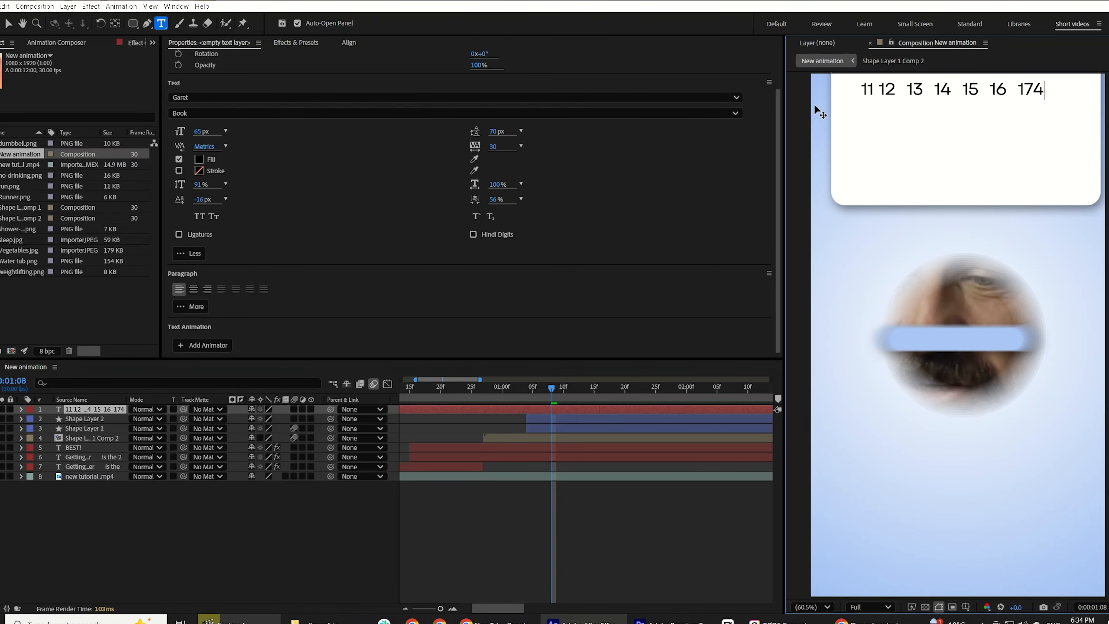
pyautogui.press('BackSpace')
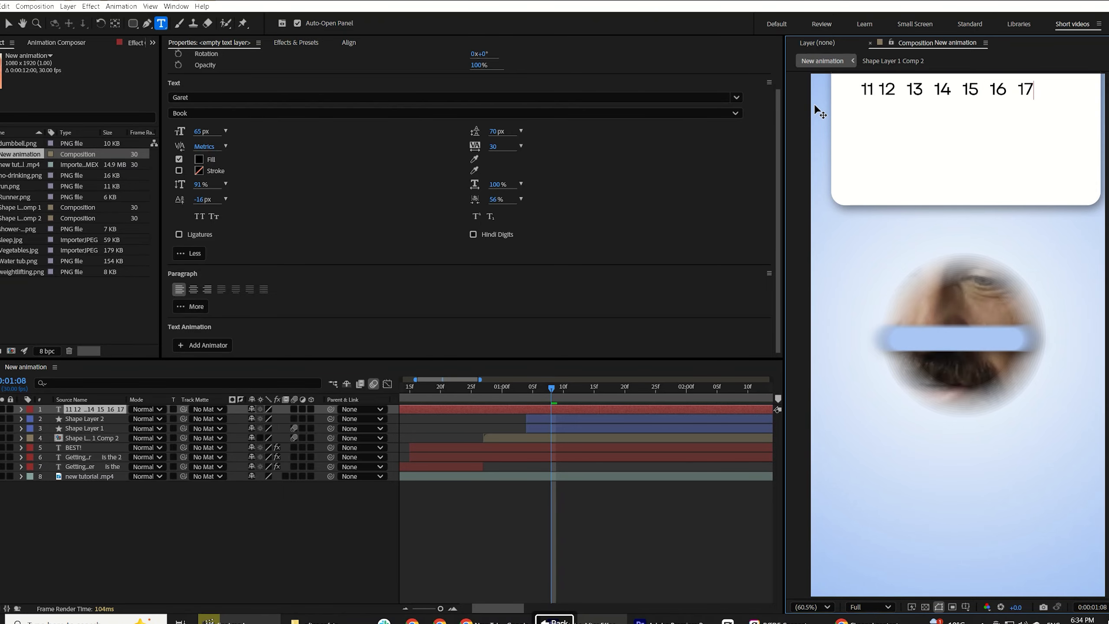
pyautogui.click(877, 83)
pyautogui.press('space')
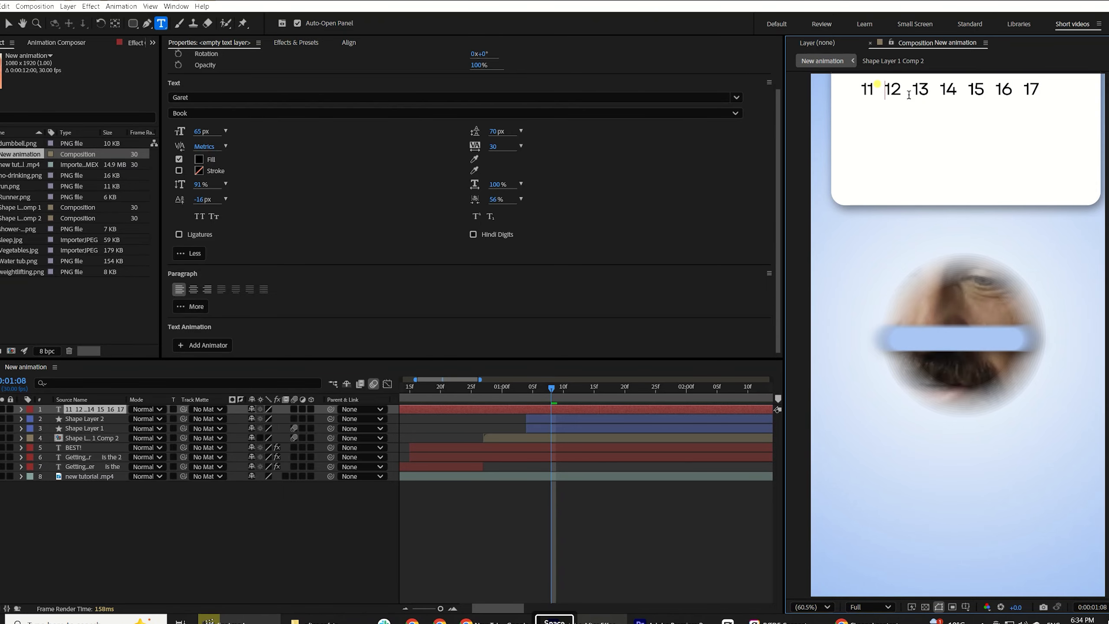
# Step: Set the font size of the whole number row to 85 px
pyautogui.hotkey('ctrl', 'a')
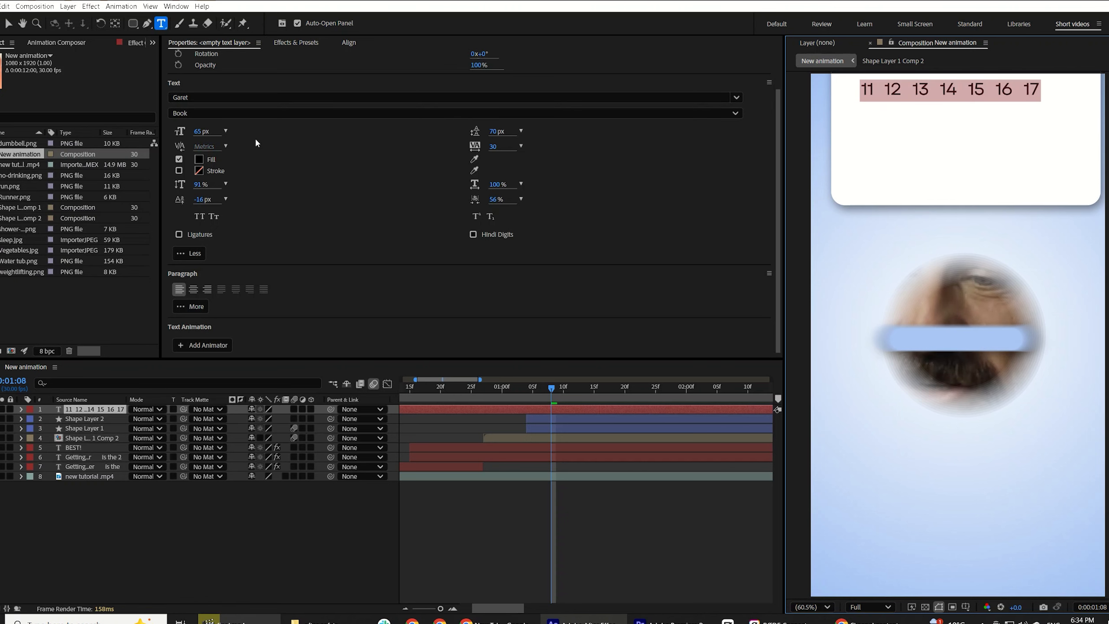
pyautogui.click(201, 130)
pyautogui.write('85')
pyautogui.click(268, 131)
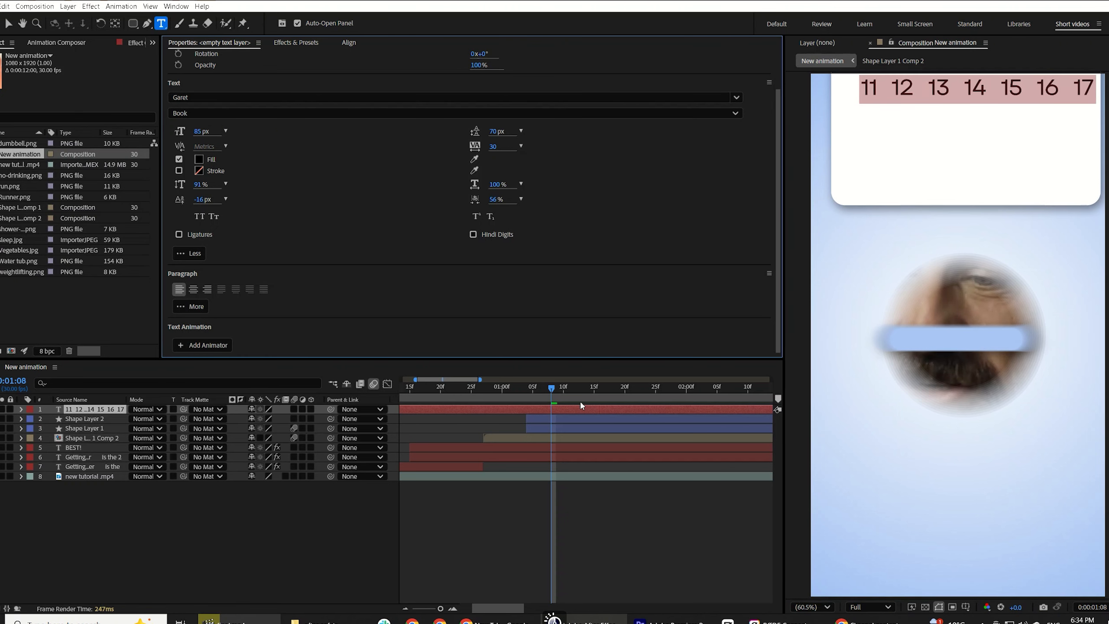
# Step: Duplicate the number row twice and move the first copy down beneath the original row
pyautogui.press('Escape')
pyautogui.hotkey('ctrl', 'd')
pyautogui.hotkey('ctrl', 'd')
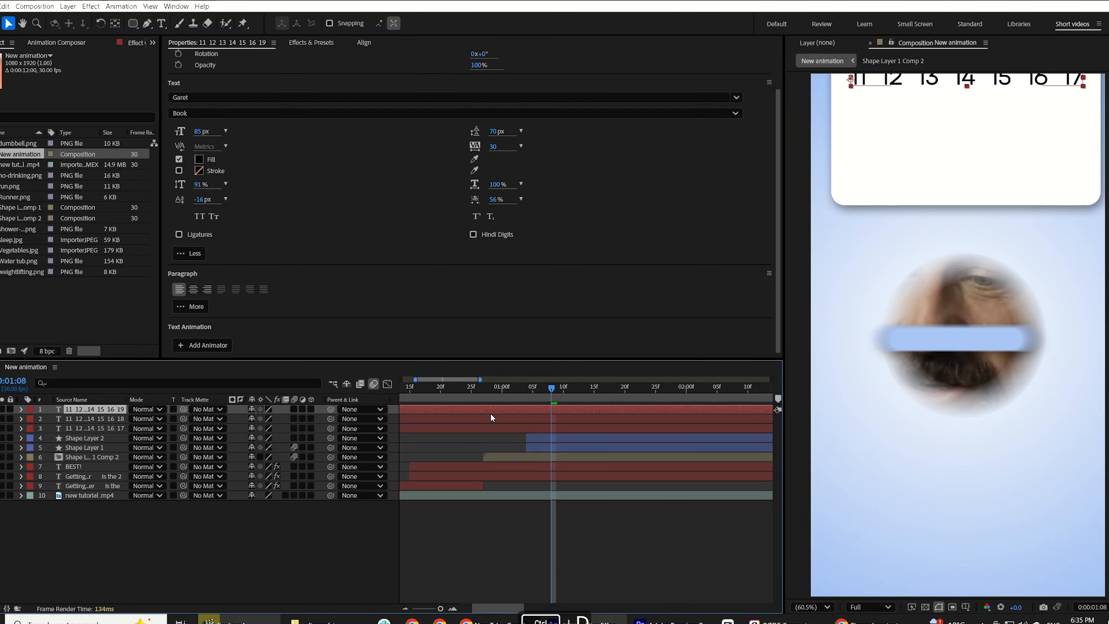
pyautogui.click(532, 419)
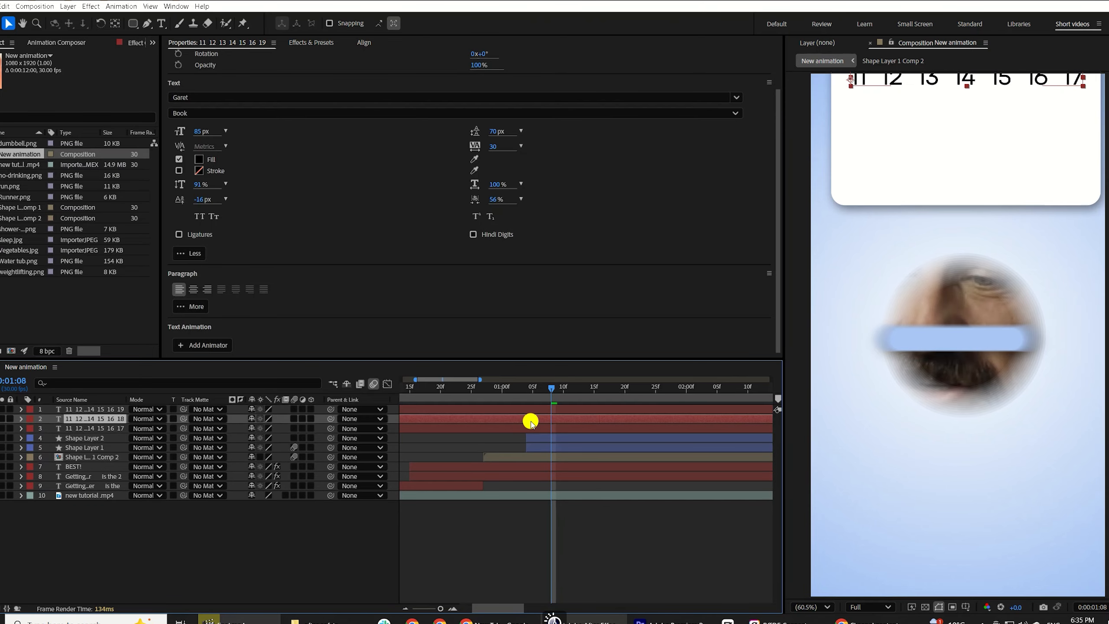
pyautogui.press('p')
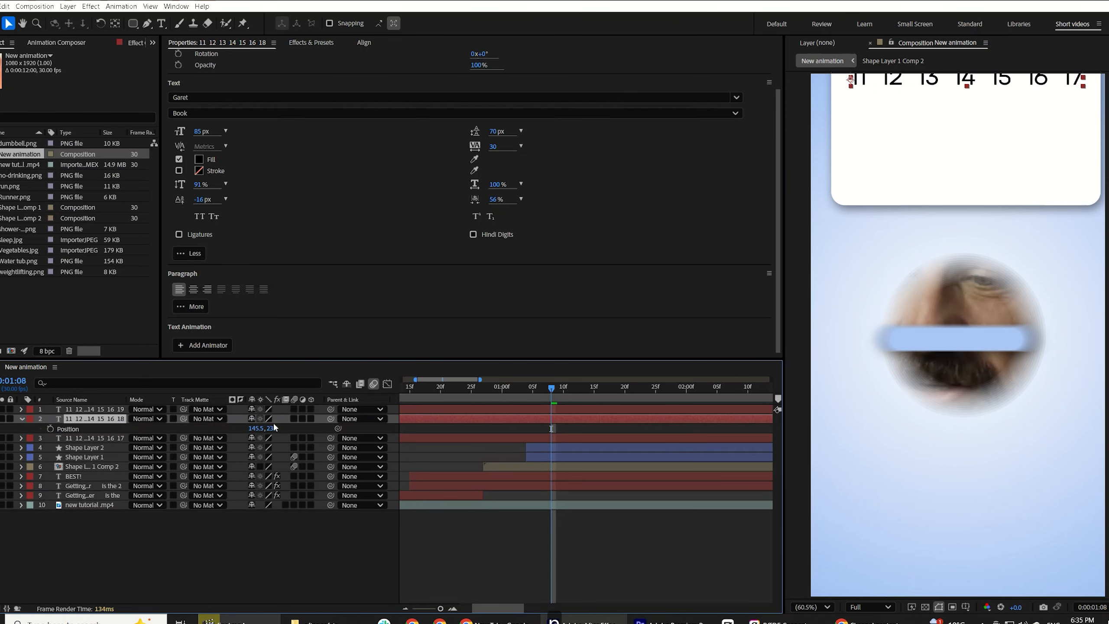
pyautogui.moveTo(272, 432); pyautogui.dragTo(331, 419)
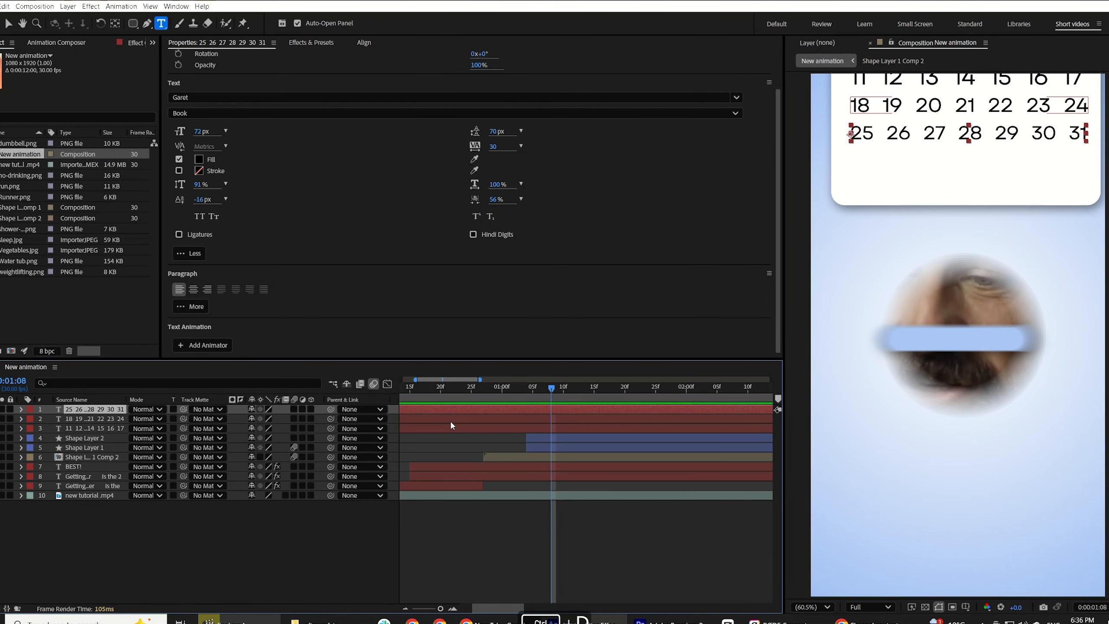
# Step: Duplicate the last number row, place the copy below it, and make it read SUN MON TUE WED THU FRI SAT at 50 px
pyautogui.hotkey('ctrl', 'd')
pyautogui.press('p')
pyautogui.moveTo(275, 418); pyautogui.dragTo(355, 410)
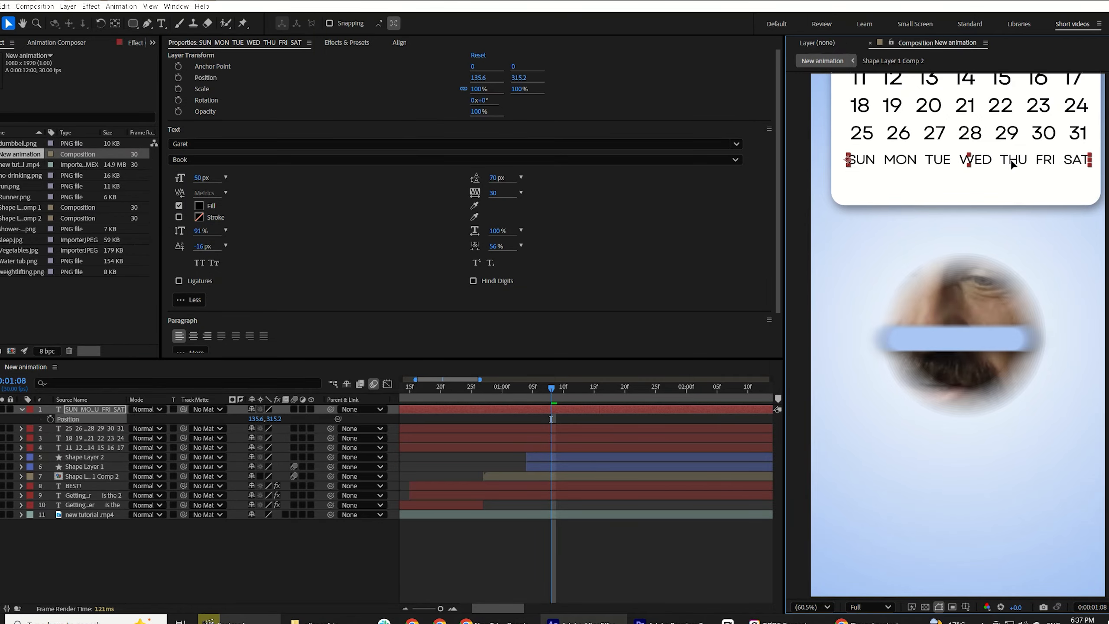
pyautogui.moveTo(1012, 163); pyautogui.dragTo(1012, 161)
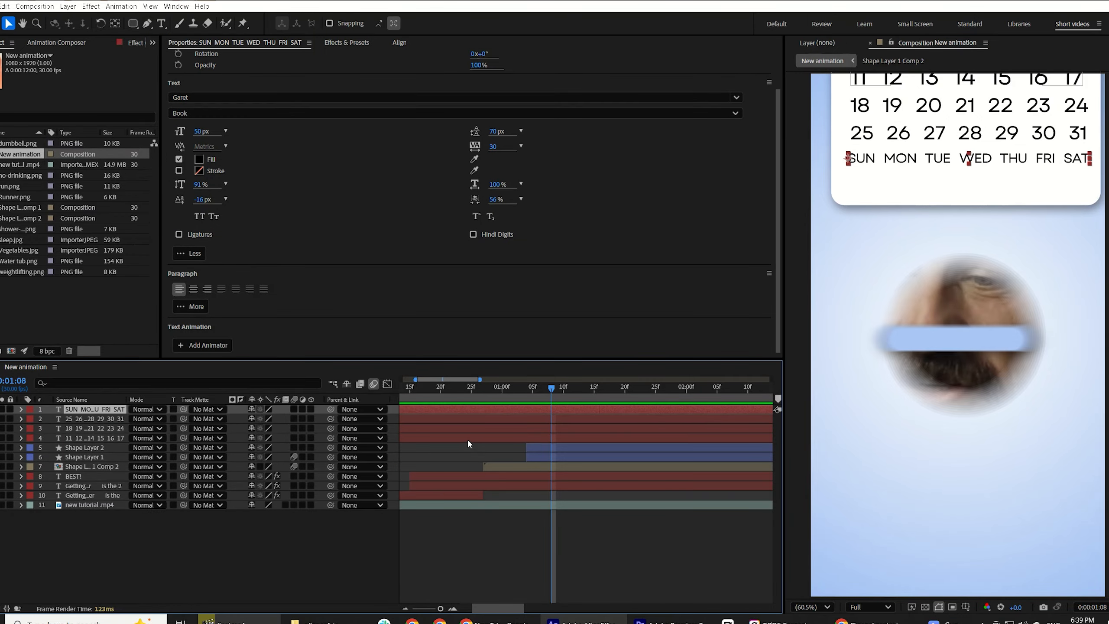
# Step: Shift the weekday row and the three number row layers to start at the same time as the white card layer
pyautogui.keyDown('shift'); pyautogui.click(463, 438); pyautogui.keyUp('shift')
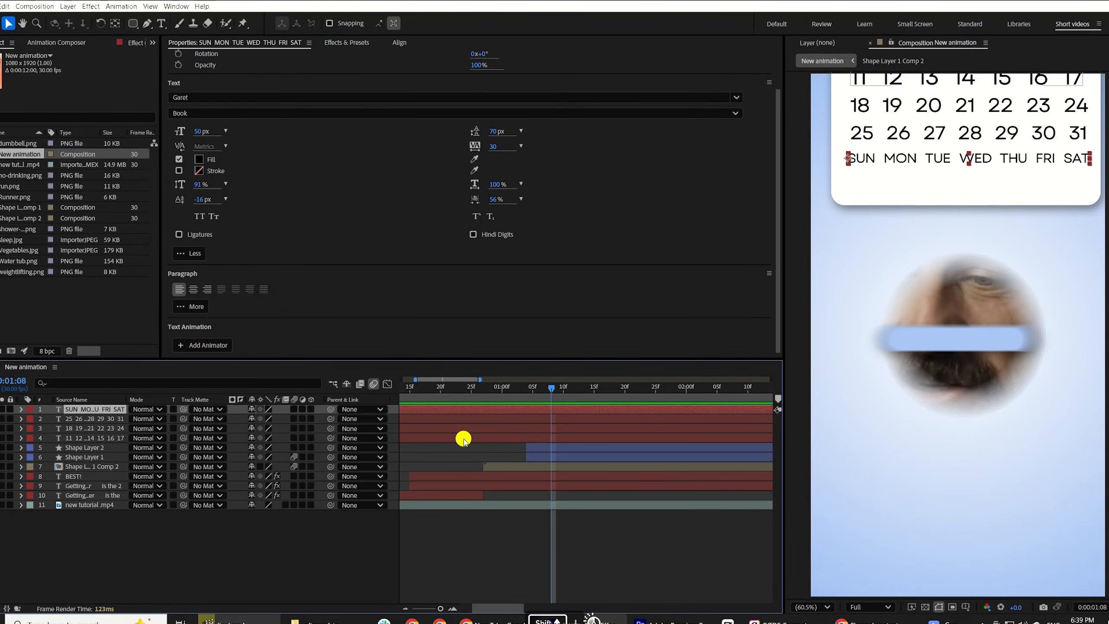
pyautogui.moveTo(439, 427); pyautogui.dragTo(644, 478)
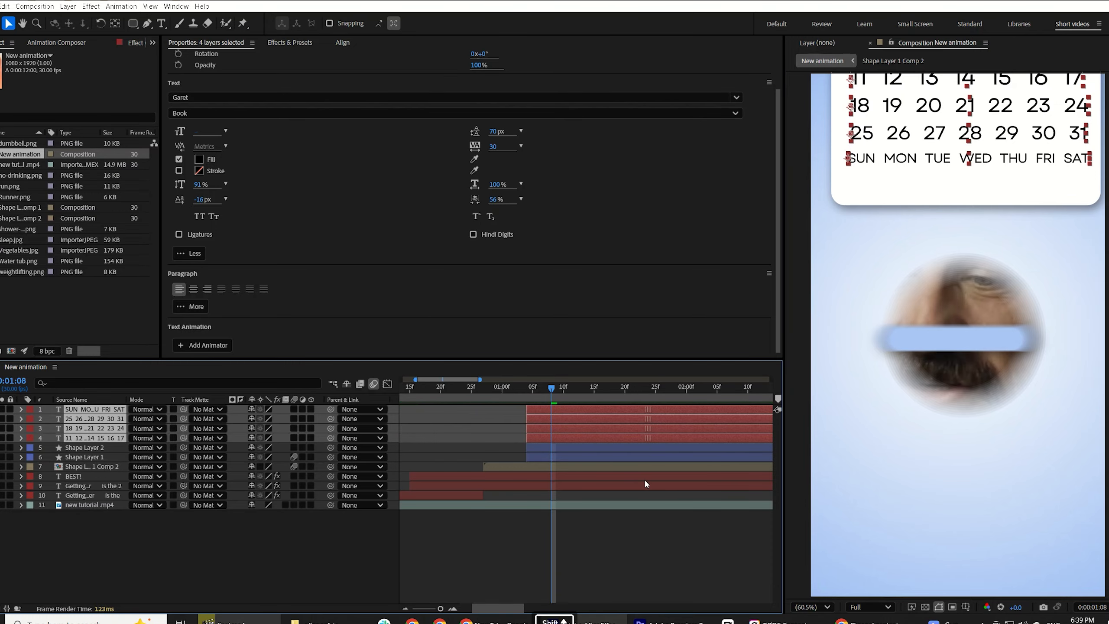
pyautogui.hotkey('ctrl', 'shift', 'a')
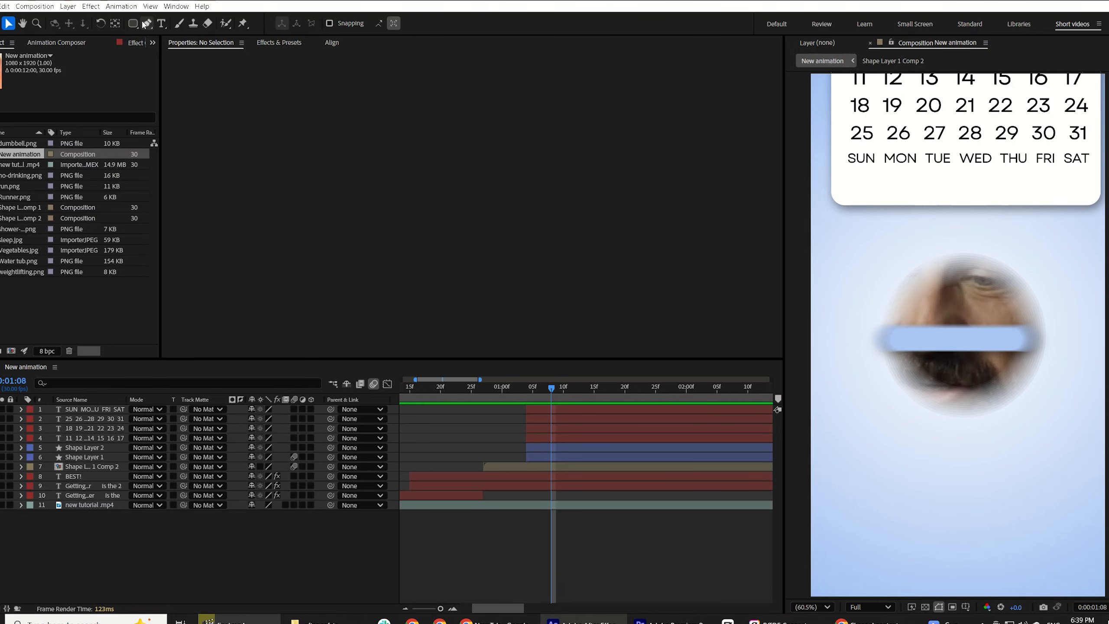
# Step: Draw a straight horizontal line with the Pen tool beneath the weekday row, spanning nearly the card's full width
pyautogui.click(141, 21)
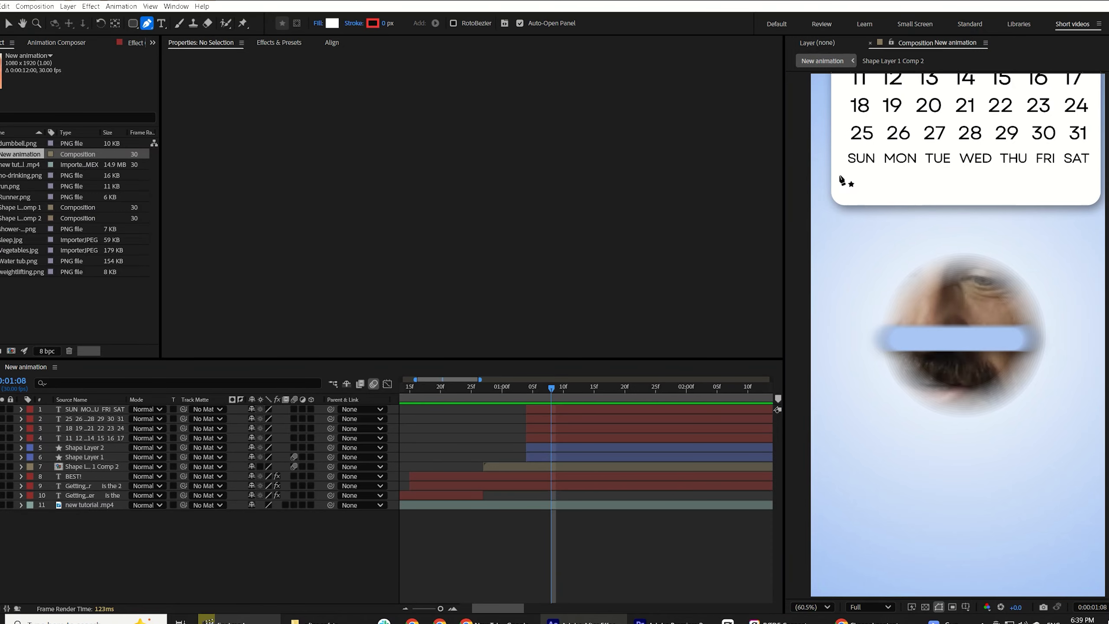
pyautogui.click(839, 175)
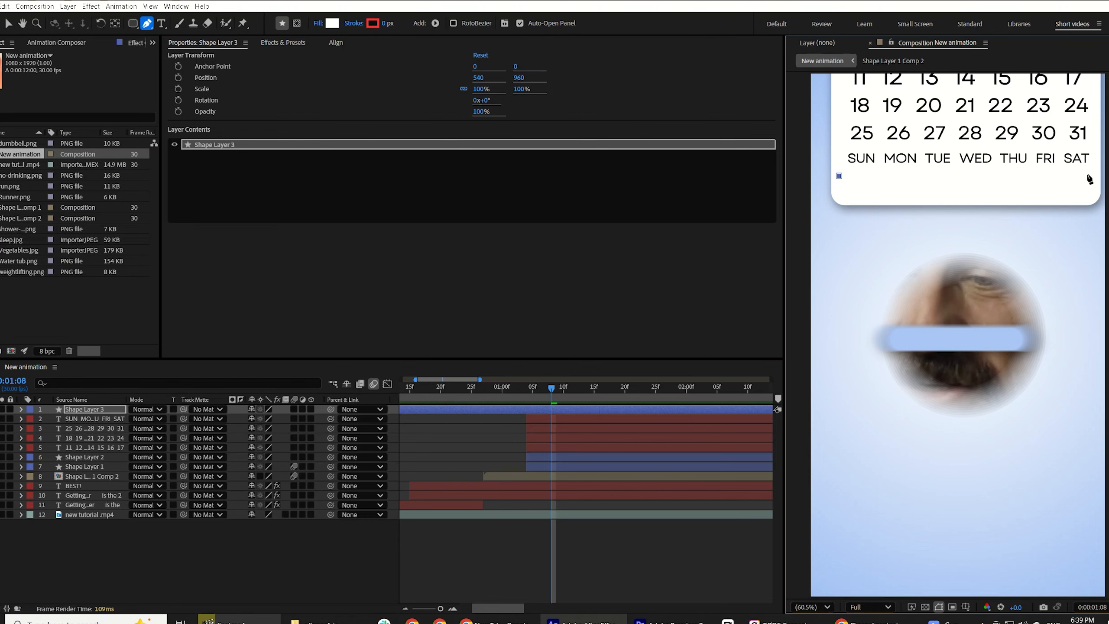
pyautogui.keyDown('shift'); pyautogui.click(1086, 175); pyautogui.keyUp('shift')
# Step: Set the horizontal line's stroke to 3 px wide and black (000000)
pyautogui.click(386, 23)
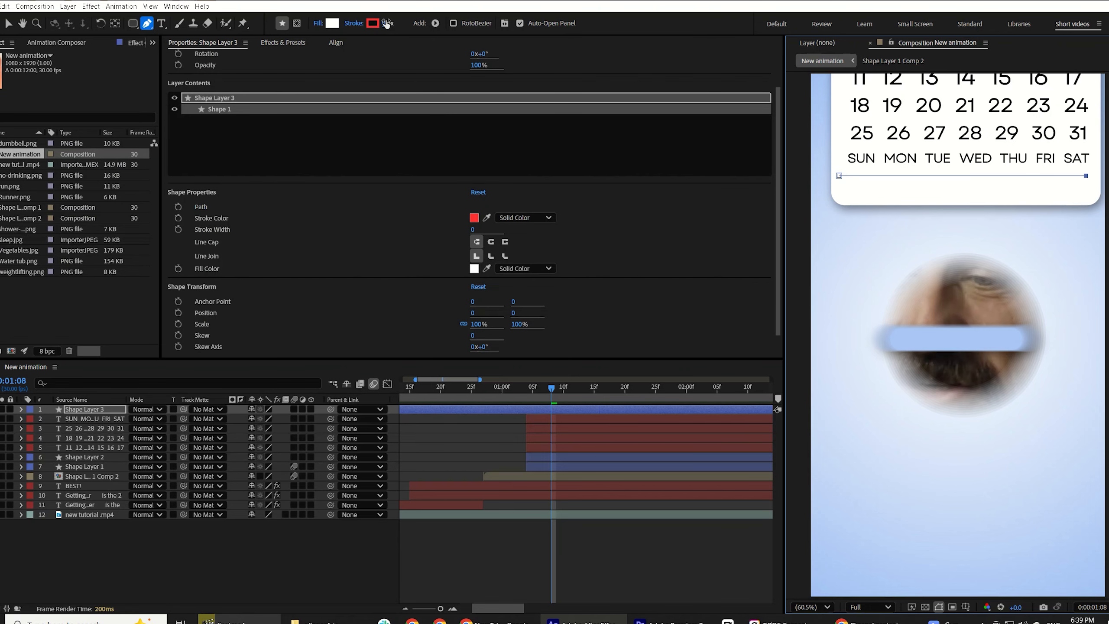
pyautogui.write('3')
pyautogui.click(372, 23)
pyautogui.moveTo(512, 334); pyautogui.dragTo(570, 378)
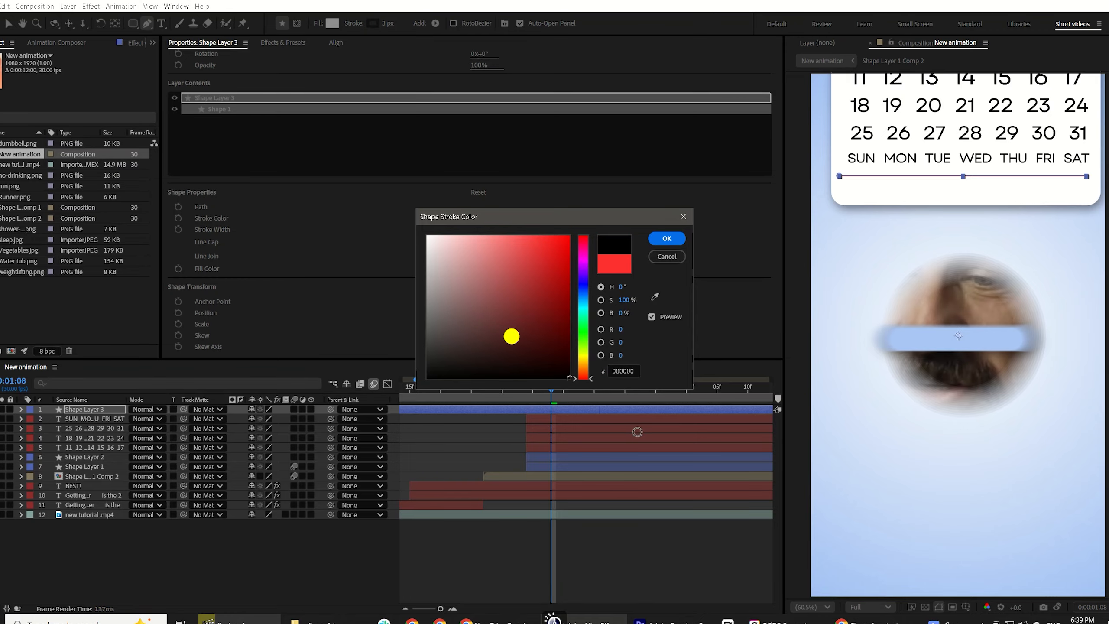
pyautogui.click(667, 239)
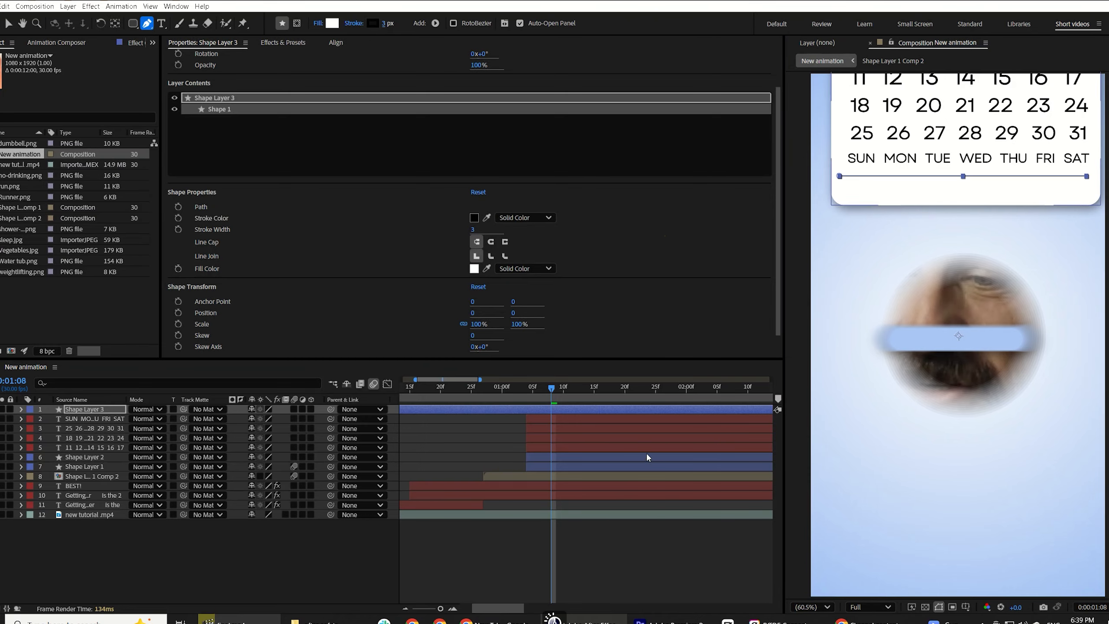
# Step: Draw a small left-pointing chevron on a new shape layer with the Pen tool, below the line's left end
pyautogui.click(541, 546)
pyautogui.click(853, 184)
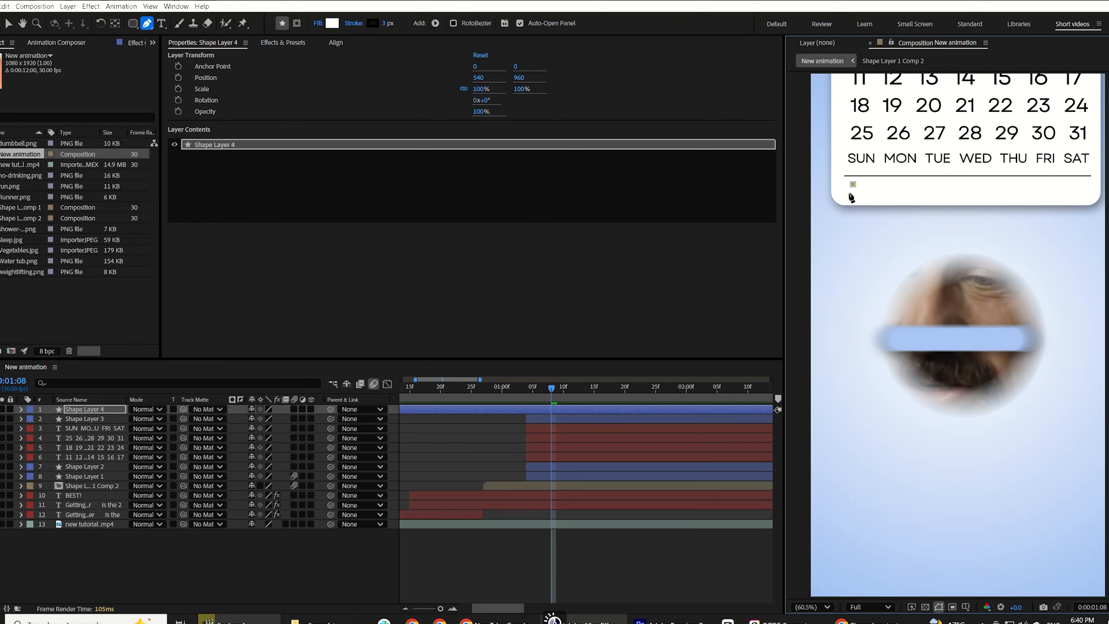
pyautogui.click(847, 192)
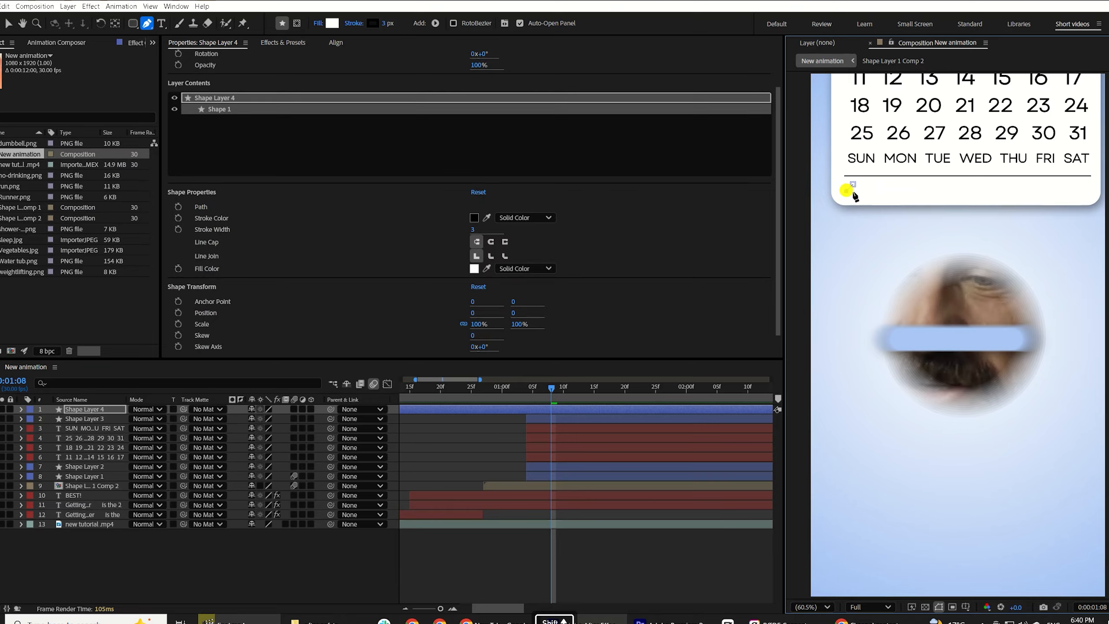
pyautogui.keyDown('shift'); pyautogui.click(853, 194); pyautogui.keyUp('shift')
pyautogui.click(593, 411)
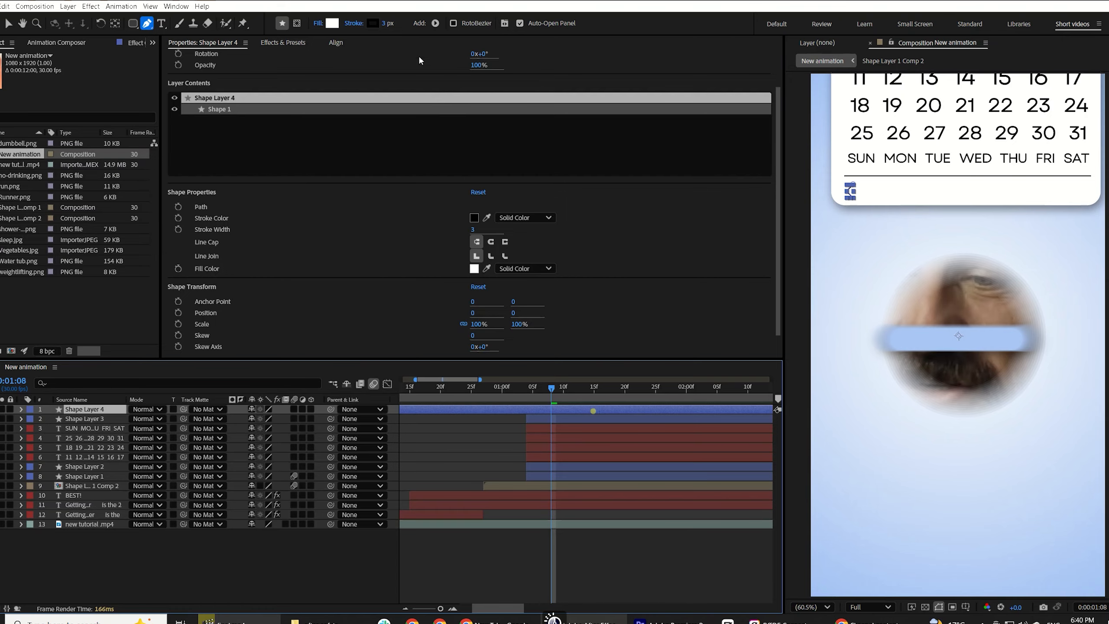
# Step: Set the chevron's stroke width to 8 px and shift its layer to start with the white card layer
pyautogui.click(384, 22)
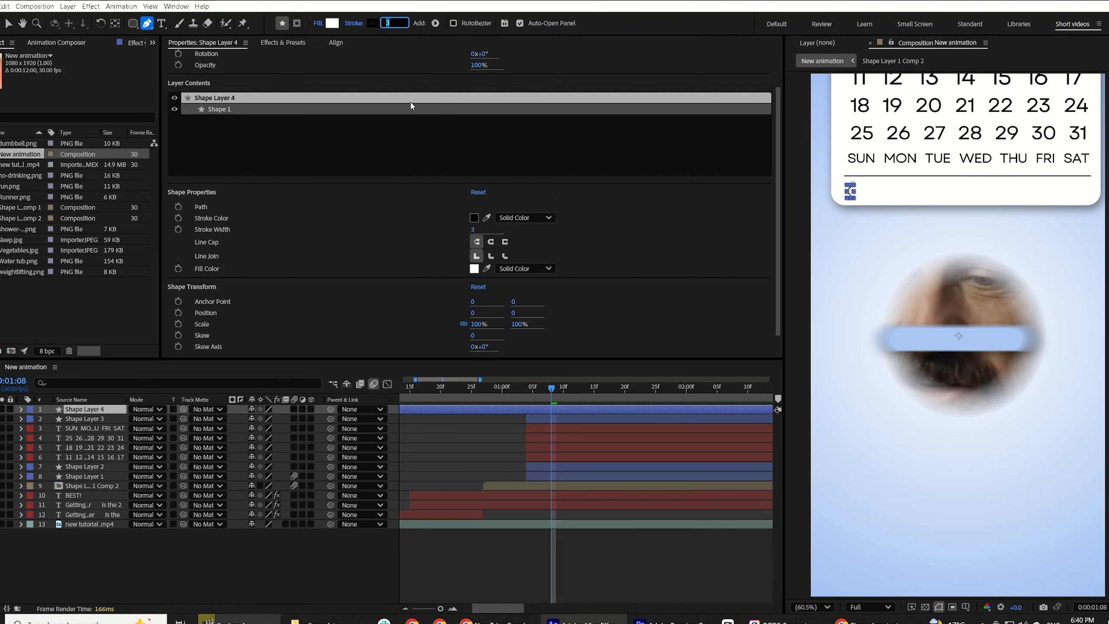
pyautogui.write('8')
pyautogui.click(451, 409)
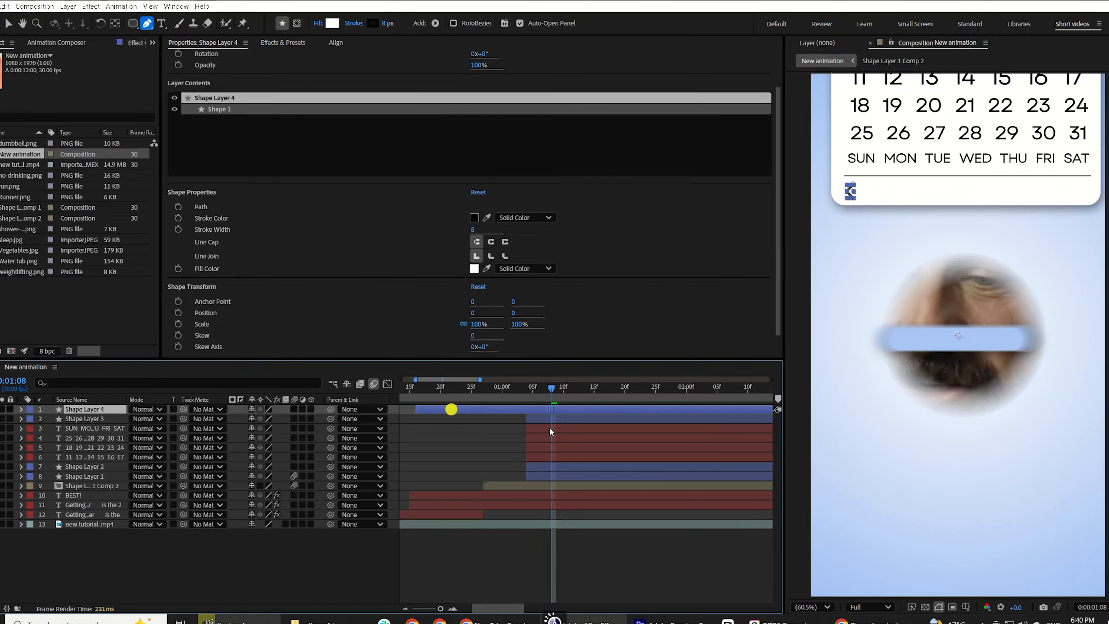
pyautogui.moveTo(549, 426); pyautogui.dragTo(563, 433)
pyautogui.click(640, 553)
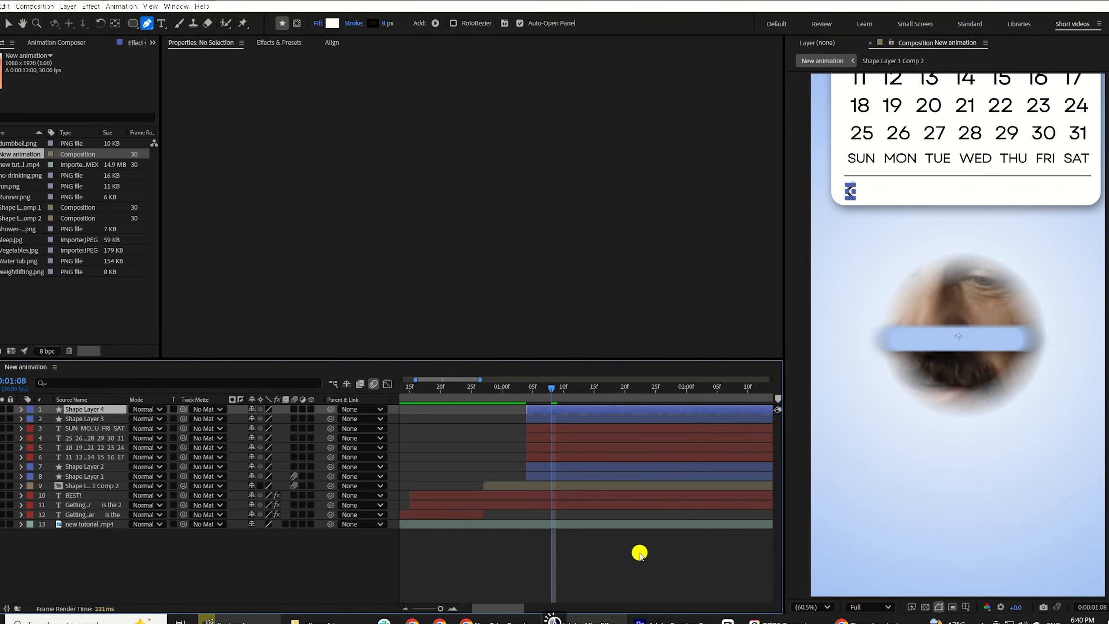
# Step: Duplicate the chevron layer and move the copy horizontally to Position 993, 960
pyautogui.click(544, 409)
pyautogui.hotkey('ctrl', 'd')
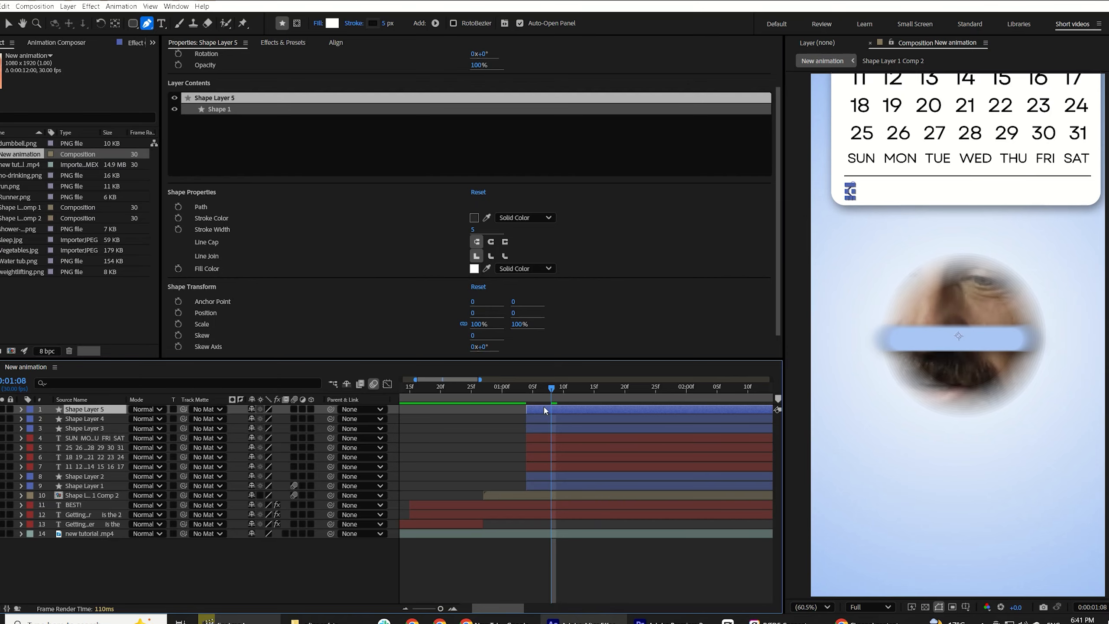
pyautogui.press('p')
pyautogui.moveTo(256, 419); pyautogui.dragTo(510, 422)
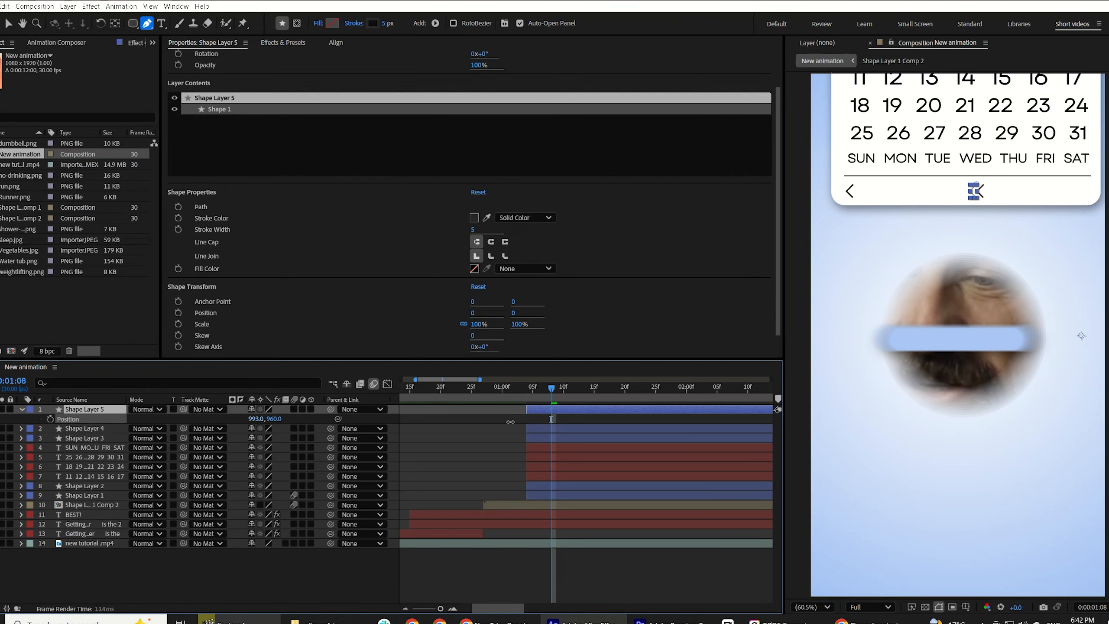
# Step: Move the copied chevron's anchor point onto the chevron itself and set its Rotation to 180°
pyautogui.click(115, 23)
pyautogui.moveTo(1082, 339); pyautogui.dragTo(1000, 227)
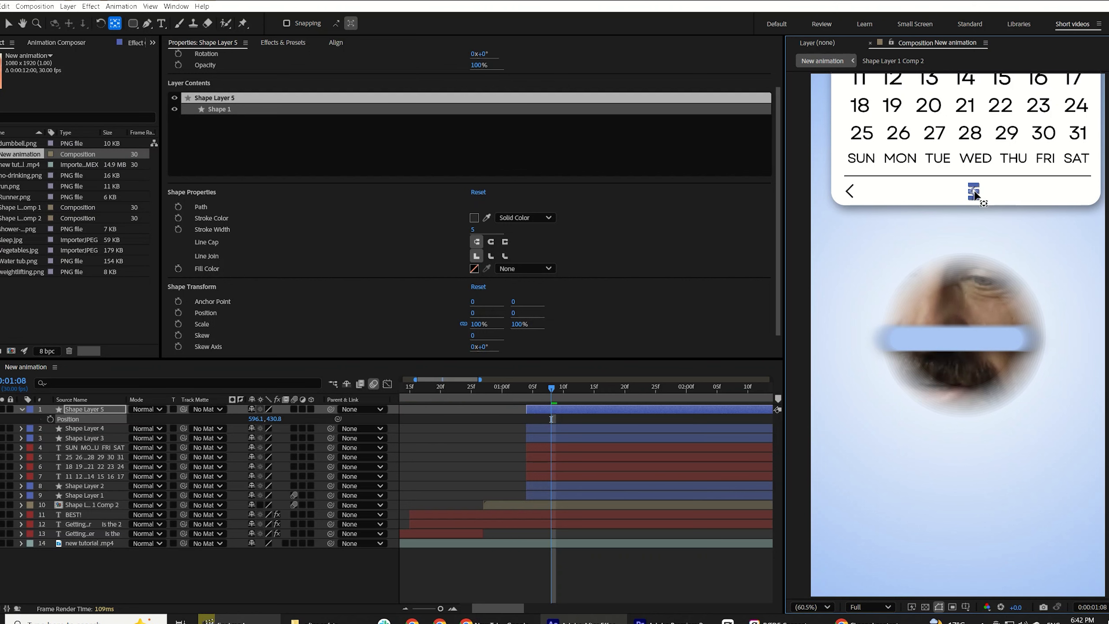
pyautogui.press('r')
pyautogui.click(264, 418)
pyautogui.click(261, 419)
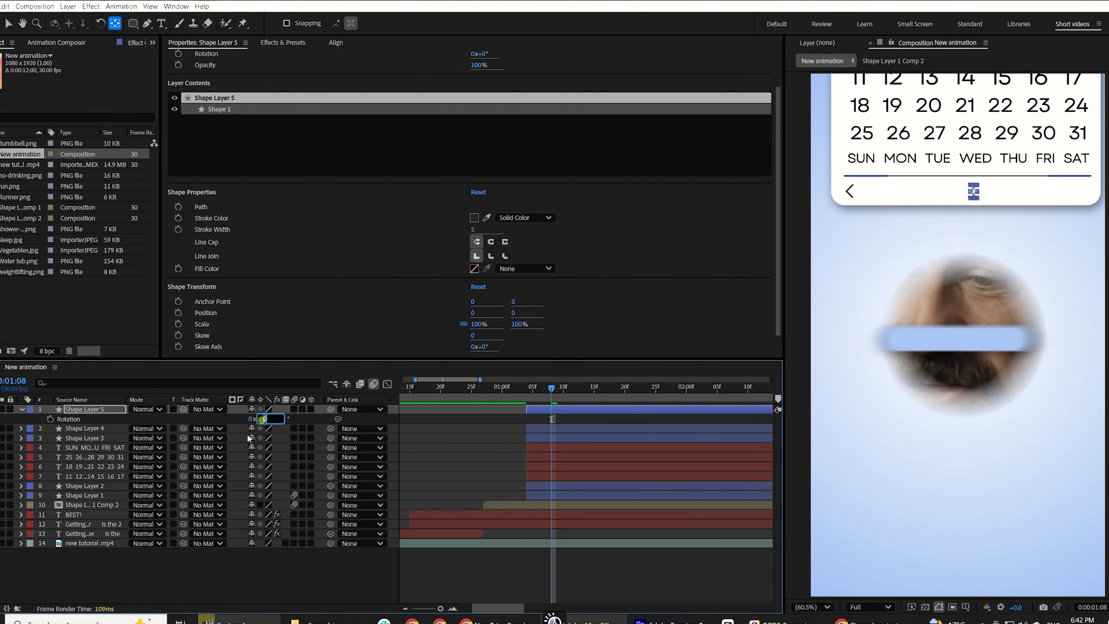
pyautogui.click(557, 421)
# Step: Move the rotated chevron to the line's right end by setting its Position X to 1015.1
pyautogui.click(543, 410)
pyautogui.press('p')
pyautogui.moveTo(256, 420); pyautogui.dragTo(534, 463)
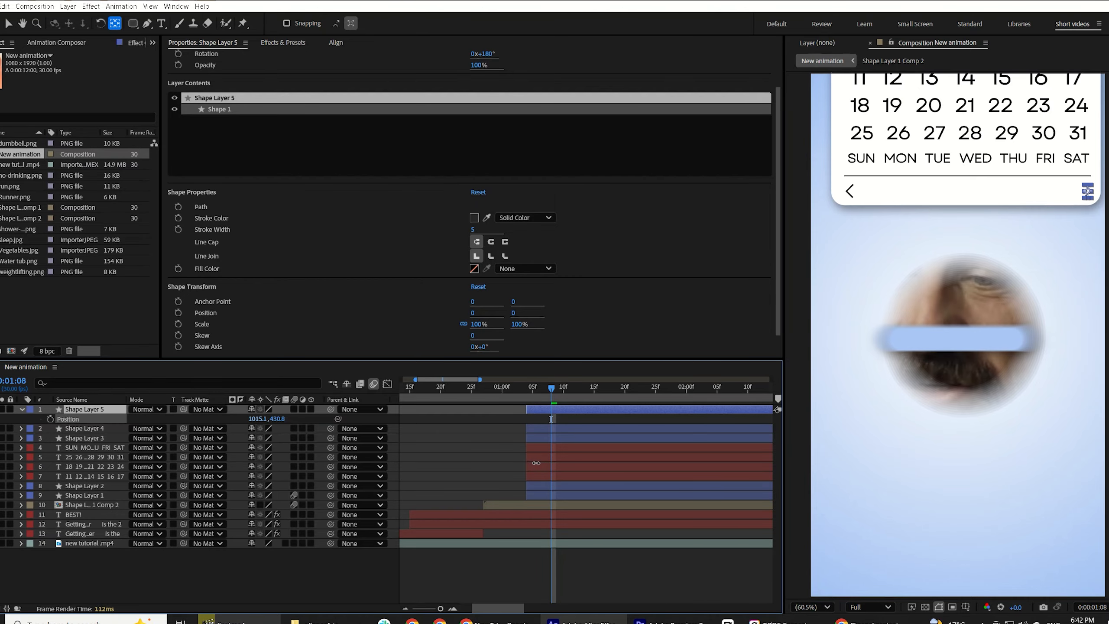
pyautogui.hotkey('ctrl', 'shift', 'a')
# Step: Add a text layer reading December 2025 and center it between the two chevrons beneath the line
pyautogui.click(160, 23)
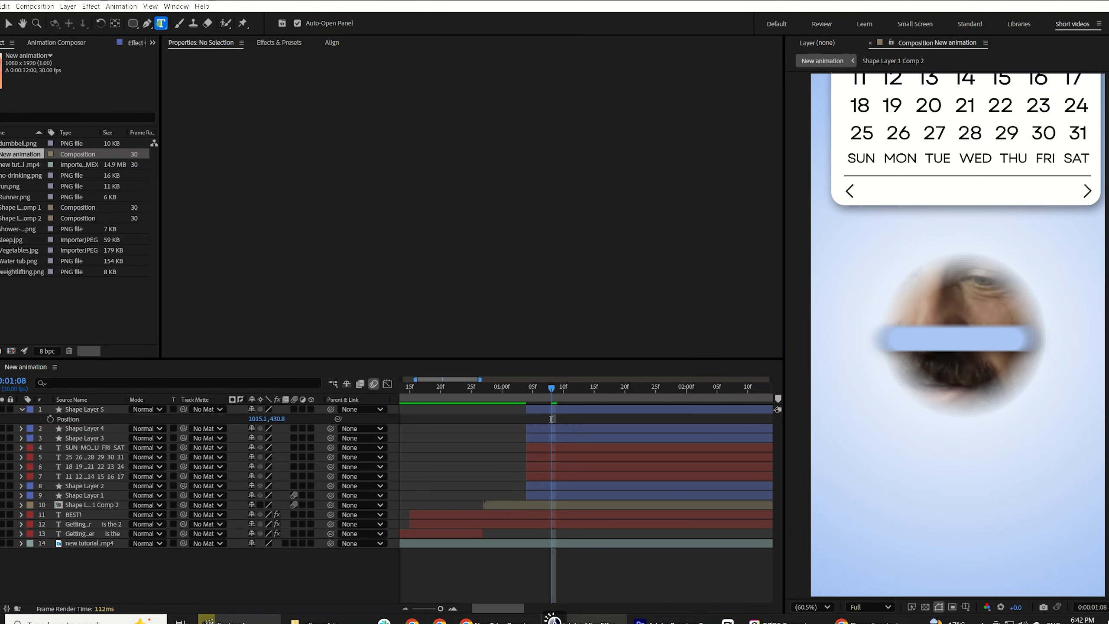
pyautogui.click(922, 190)
pyautogui.write('December 2025')
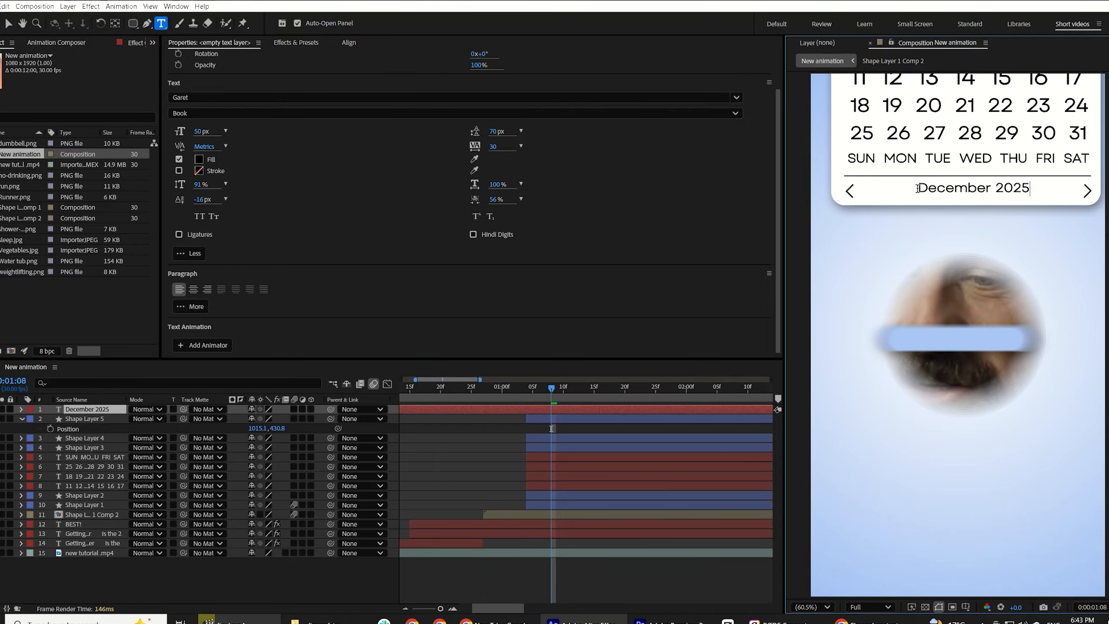
pyautogui.press('Escape')
pyautogui.moveTo(989, 188); pyautogui.dragTo(981, 193)
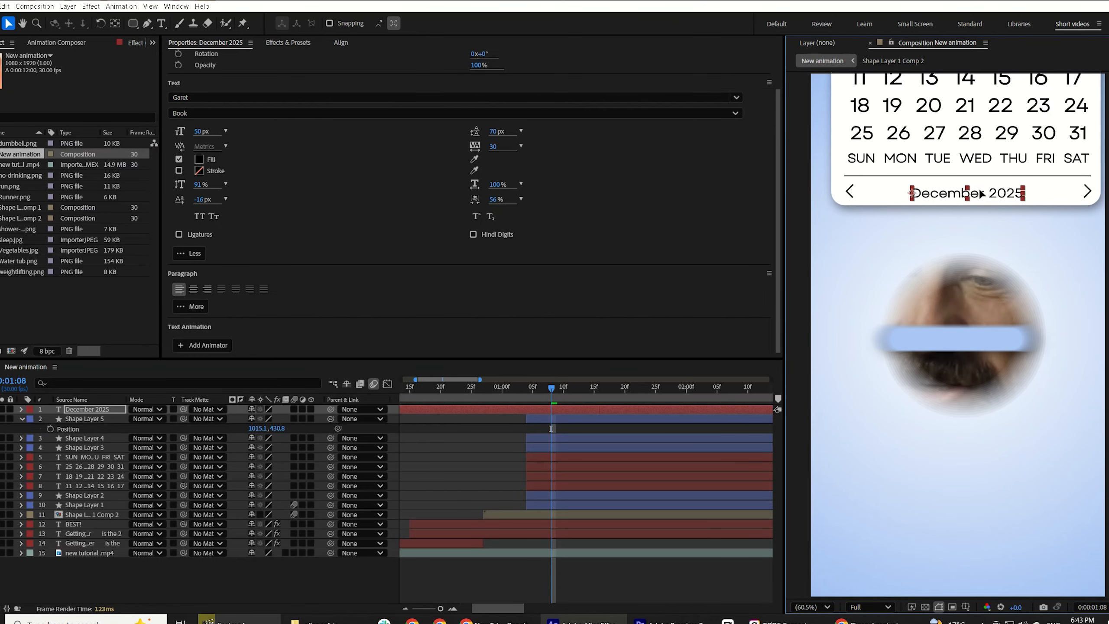
# Step: Pre-compose the December 2025 text, chevrons, line, weekday row and number rows as Pre-comp 1, moving all attributes into it
pyautogui.keyDown('shift'); pyautogui.click(537, 478); pyautogui.keyUp('shift')
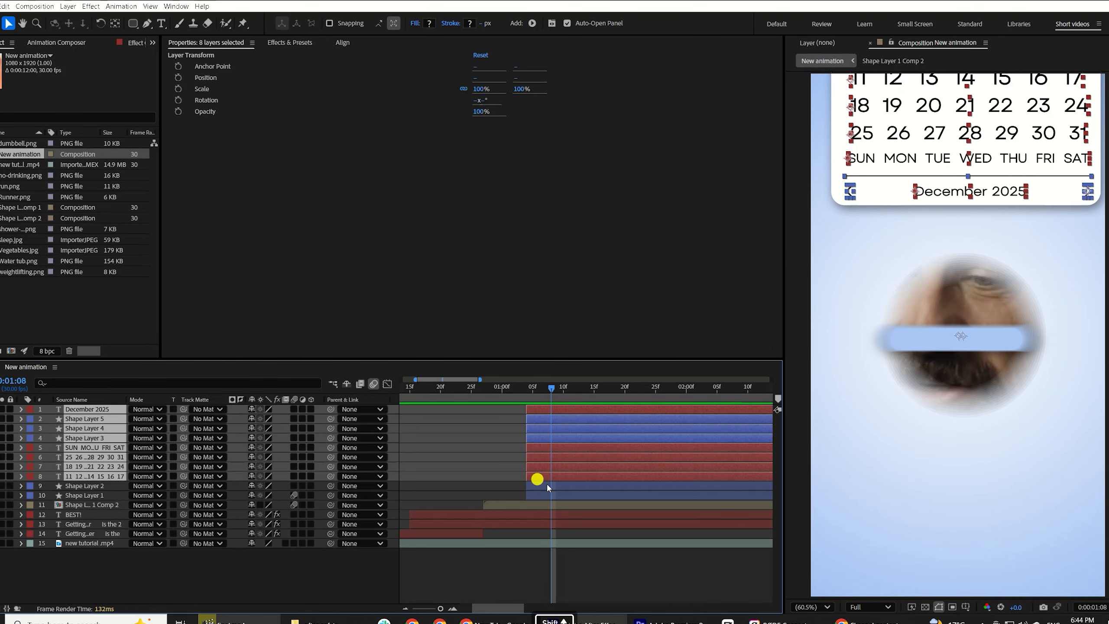
pyautogui.rightClick(544, 467)
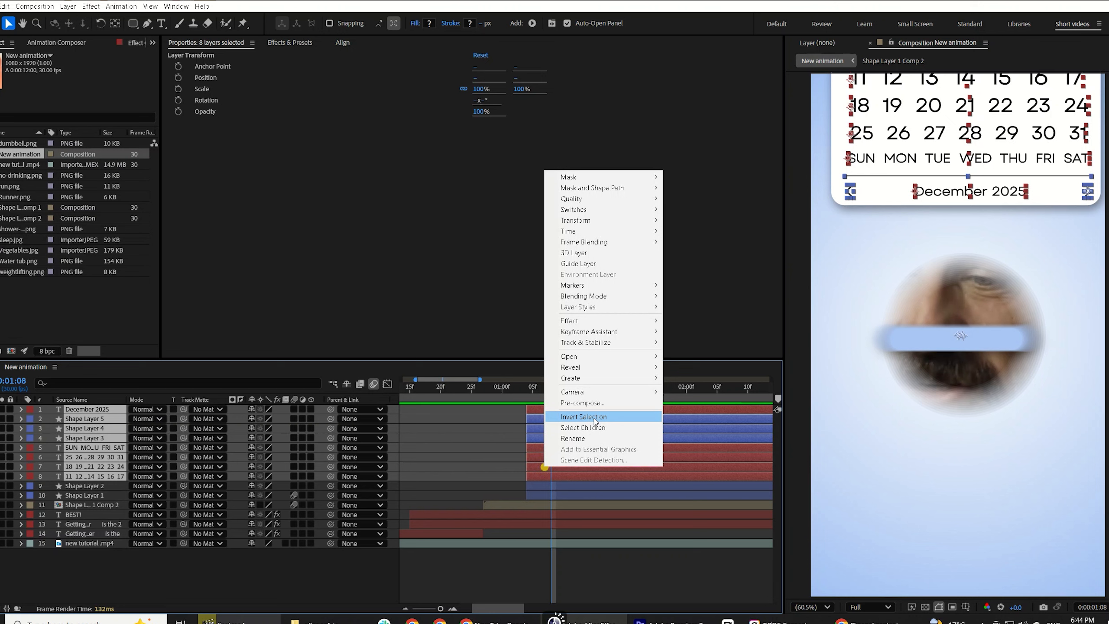
pyautogui.click(583, 403)
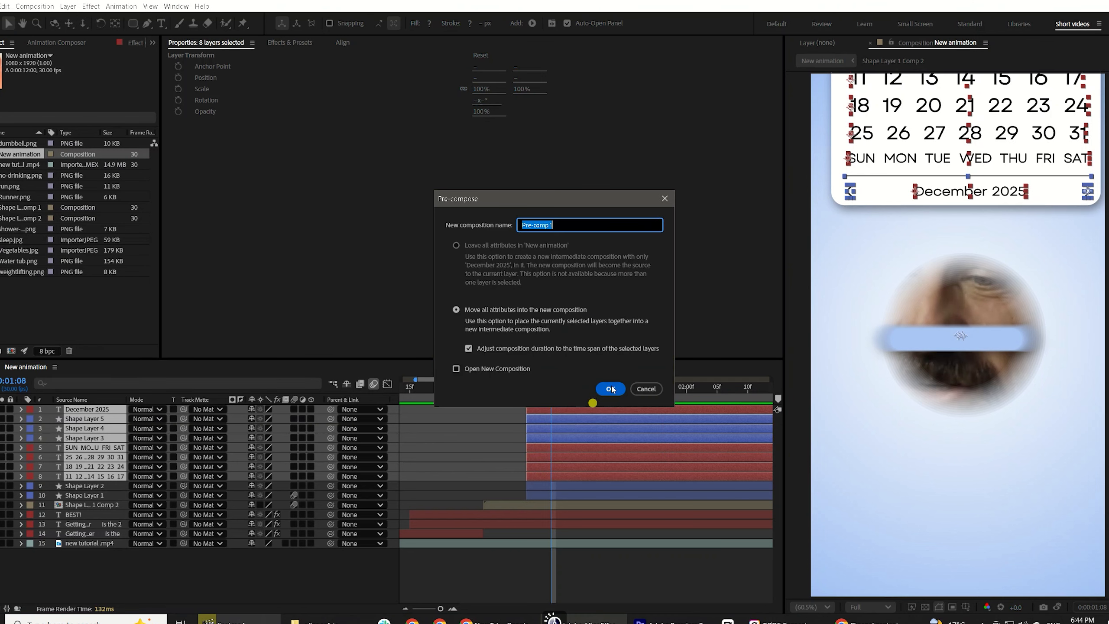
pyautogui.click(610, 386)
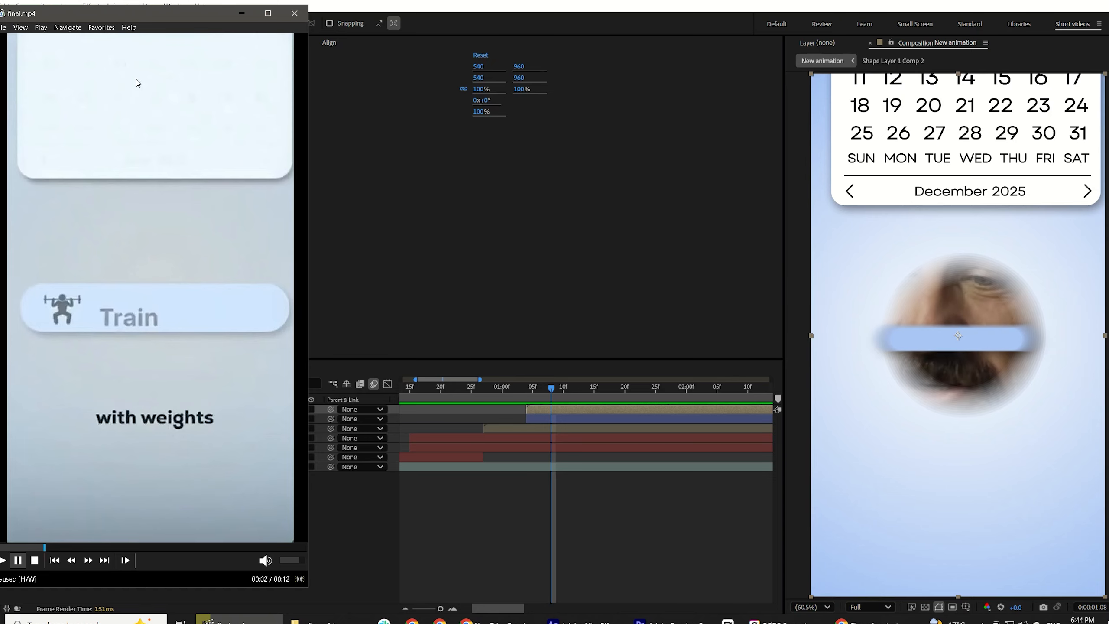
# Step: Check the card's motion in the final.mp4 reference video, and parent Pre-comp 1 to Shape Layer 2
pyautogui.press('space')
pyautogui.press('space')
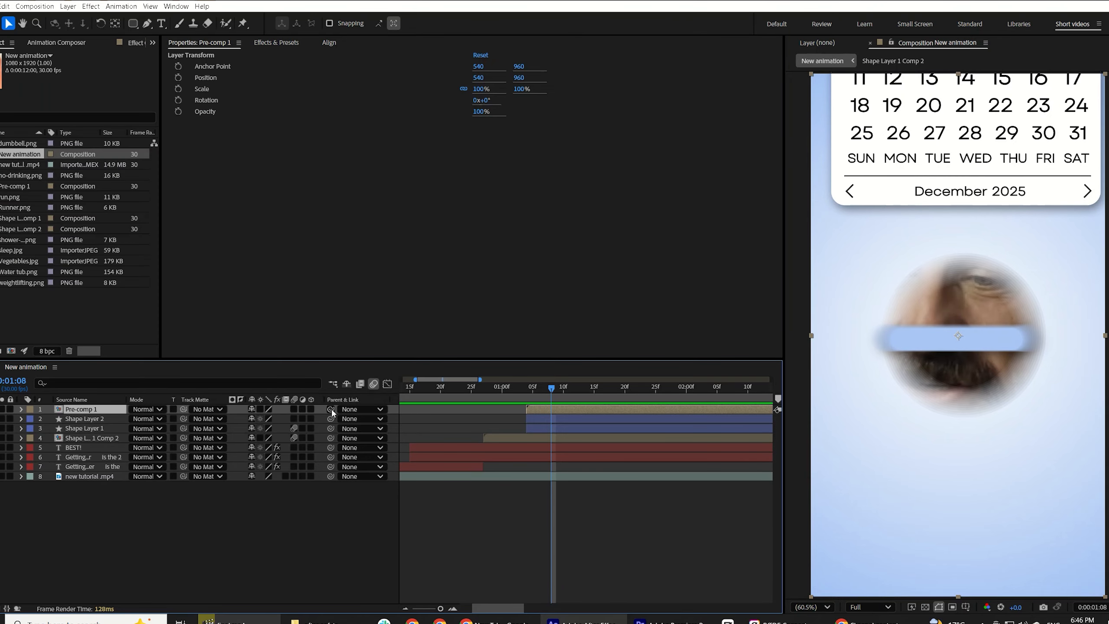
pyautogui.moveTo(331, 410); pyautogui.dragTo(87, 418)
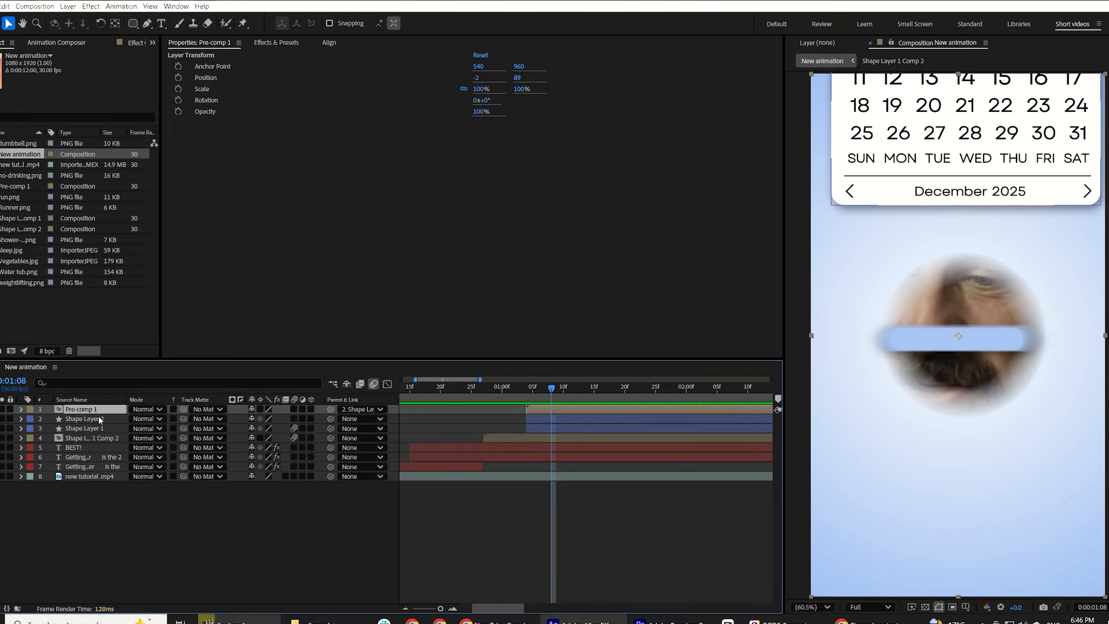
# Step: Keyframe the white card's Position at 542, 871 at 0:00:01:08 and at 542, 320 at 0:00:01:04
pyautogui.click(538, 419)
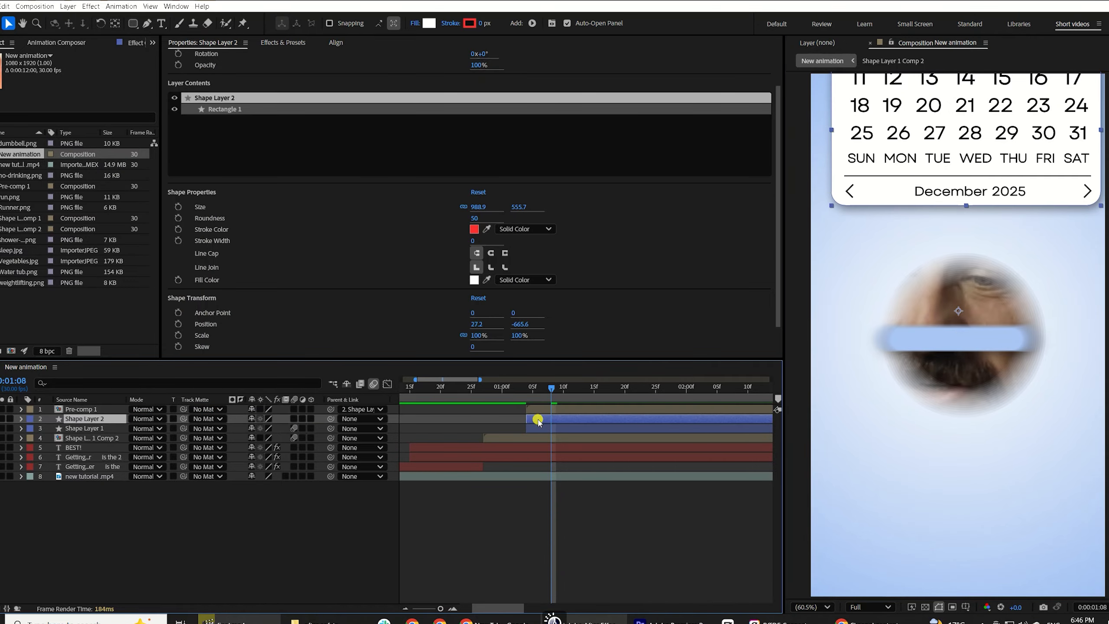
pyautogui.press('p')
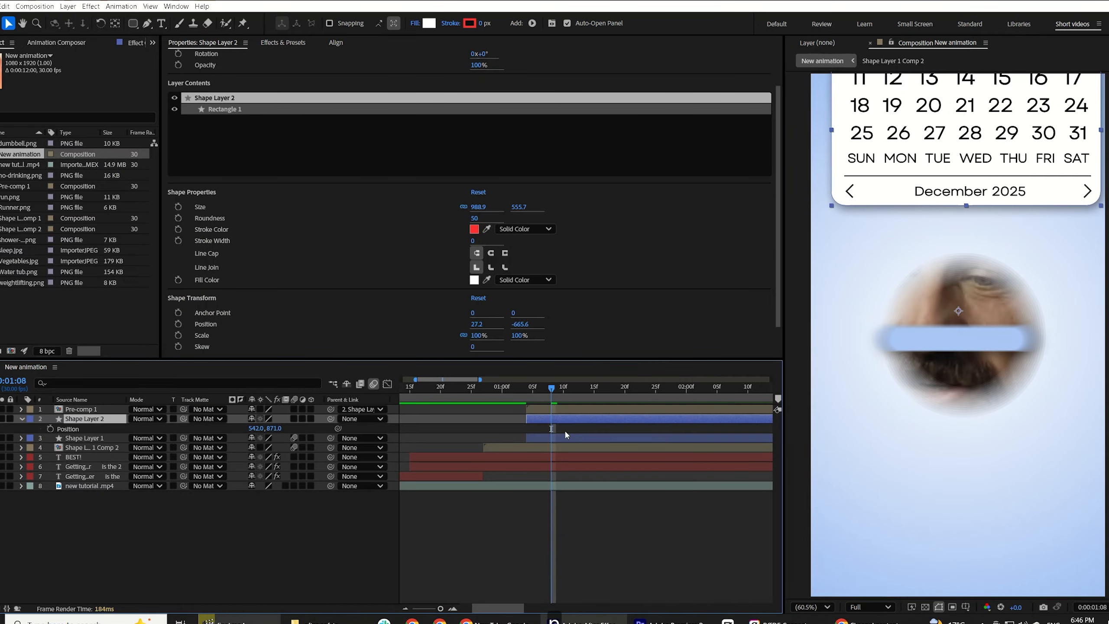
pyautogui.click(50, 429)
pyautogui.click(527, 401)
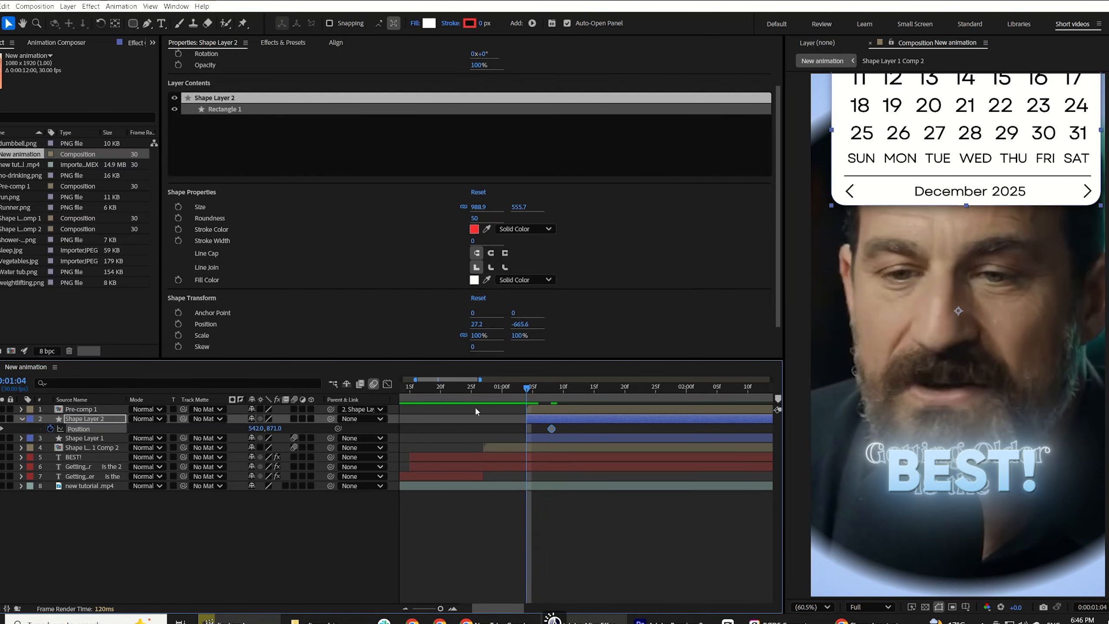
pyautogui.moveTo(280, 428); pyautogui.dragTo(90, 308)
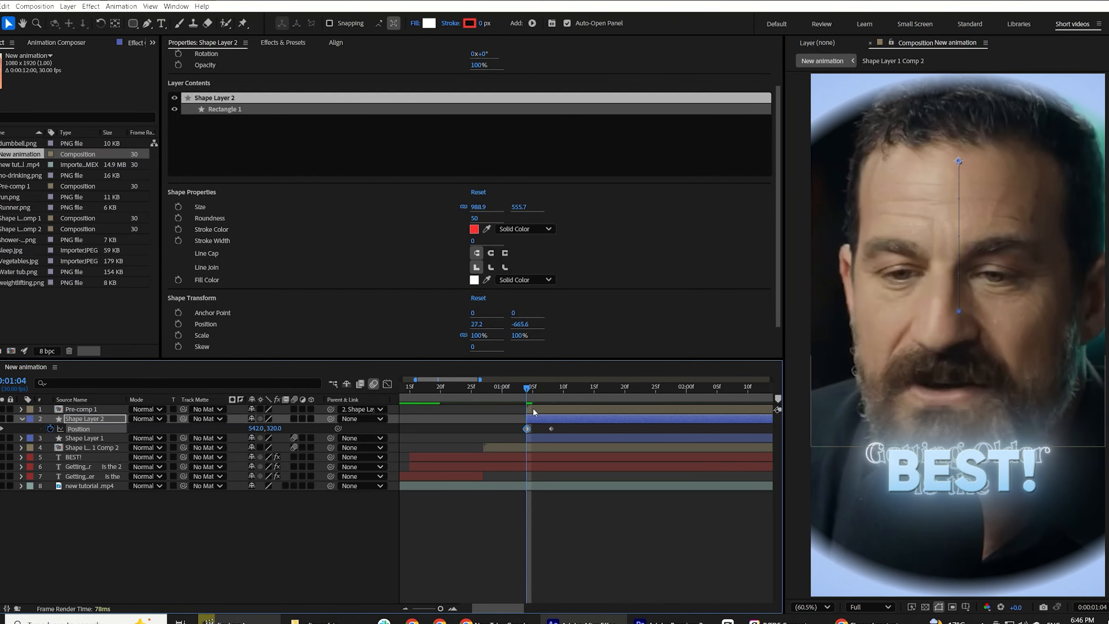
# Step: Enable motion blur for both Pre-comp 1 and the white card layer
pyautogui.keyDown('shift'); pyautogui.click(533, 409); pyautogui.keyUp('shift')
pyautogui.click(296, 409)
pyautogui.click(294, 408)
# Step: Retime the white card's Position keyframes so the slide runs from 0:00:01:08 to about 0:00:01:16
pyautogui.moveTo(551, 429); pyautogui.dragTo(598, 438)
pyautogui.moveTo(597, 436); pyautogui.dragTo(513, 436)
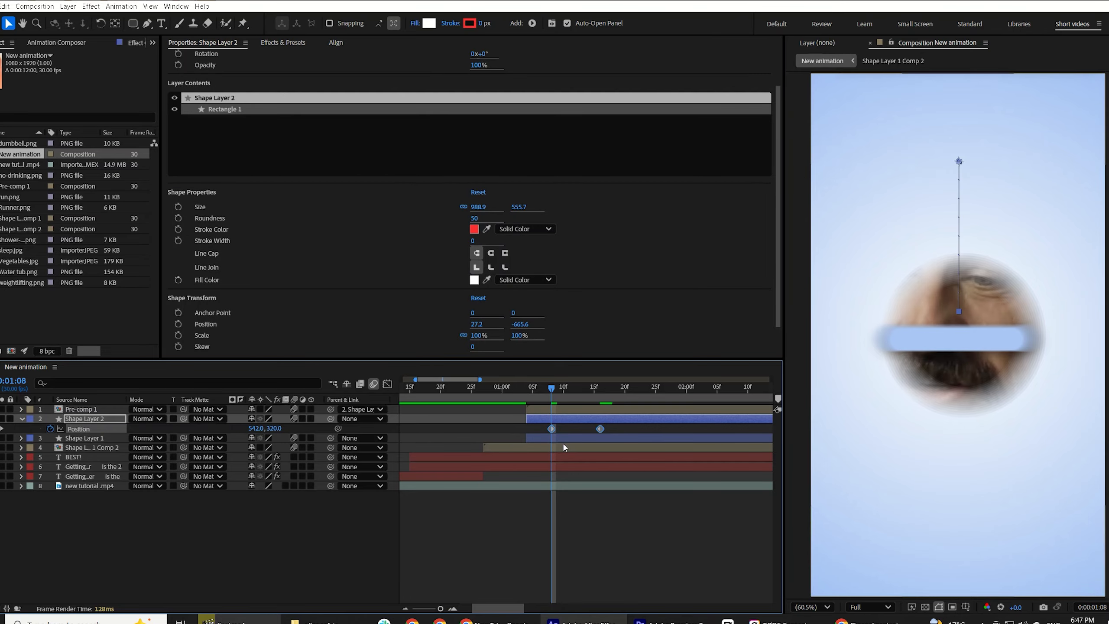
# Step: Apply Easy Ease to the white card's Position keyframes and preview the slide
pyautogui.press('F9')
pyautogui.click(579, 525)
pyautogui.press('space')
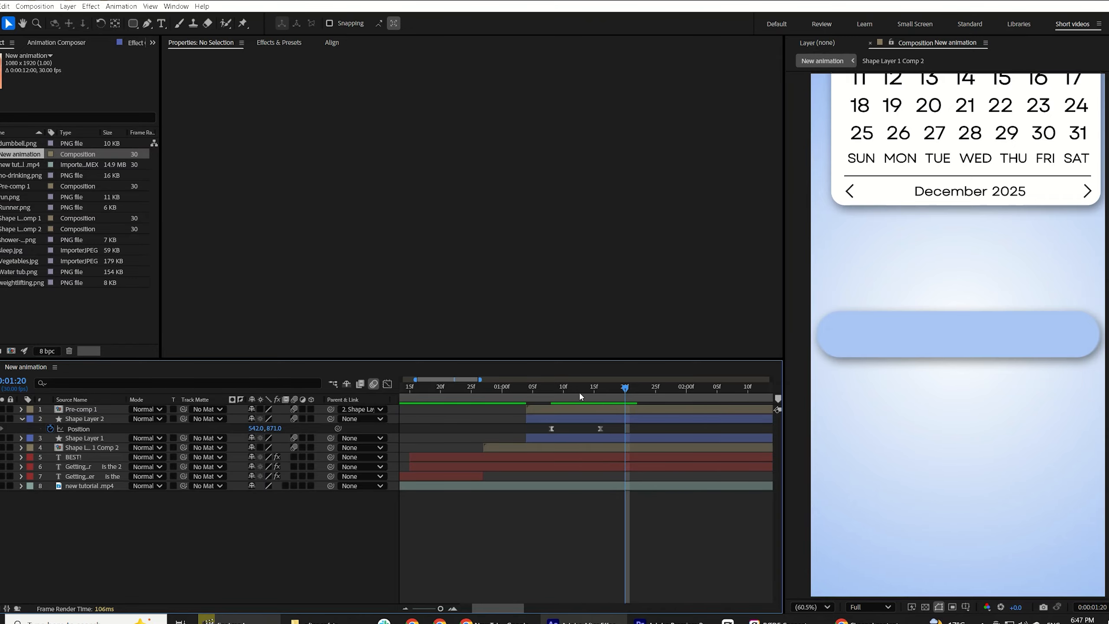
# Step: Keyframe Pre-comp 1's Position at -2, -364 at 0:00:01:18 and at -2, 89 at about 0:00:01:25
pyautogui.click(581, 408)
pyautogui.press('p')
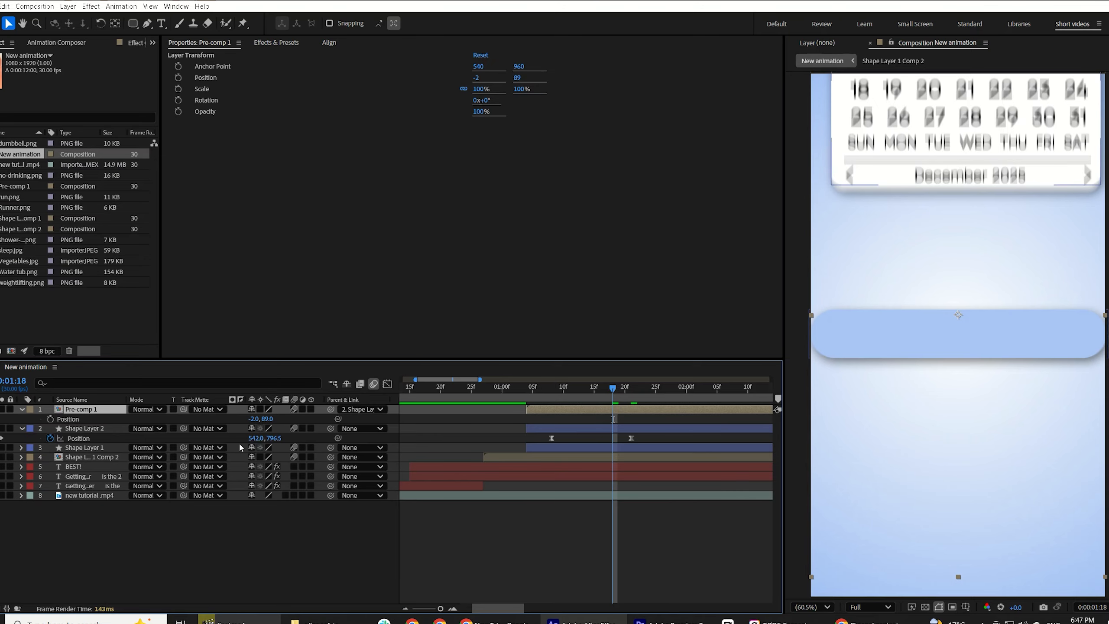
pyautogui.click(52, 419)
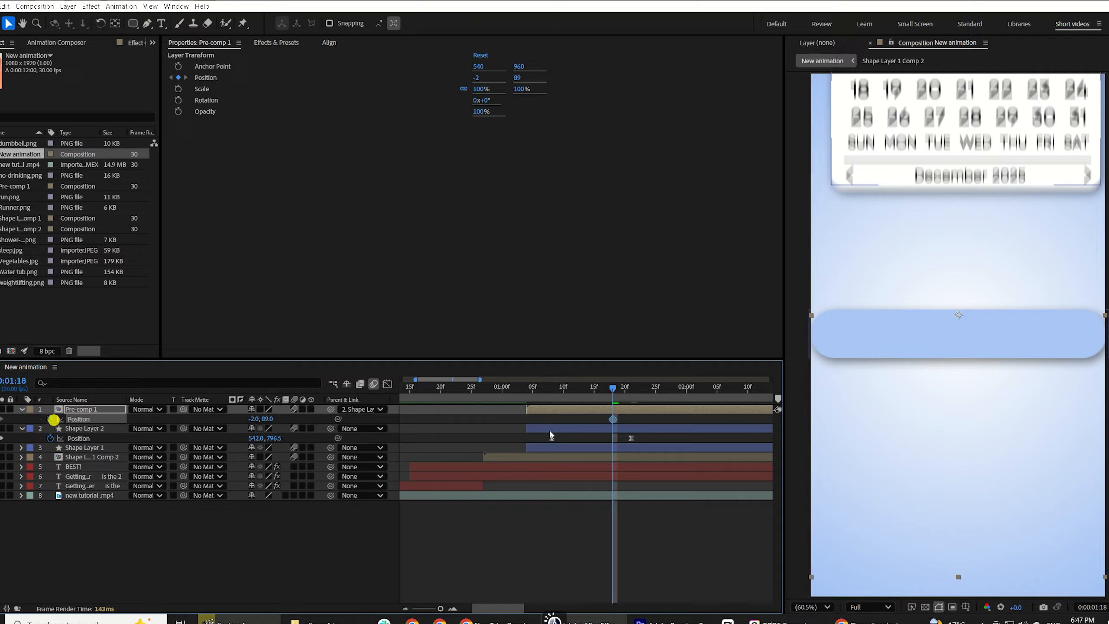
pyautogui.moveTo(613, 418); pyautogui.dragTo(656, 434)
pyautogui.moveTo(267, 419); pyautogui.dragTo(88, 399)
# Step: Keyframe Pre-comp 1's Opacity from 0% at about 0:00:01:16 to 100% at about 0:00:01:26
pyautogui.press('t')
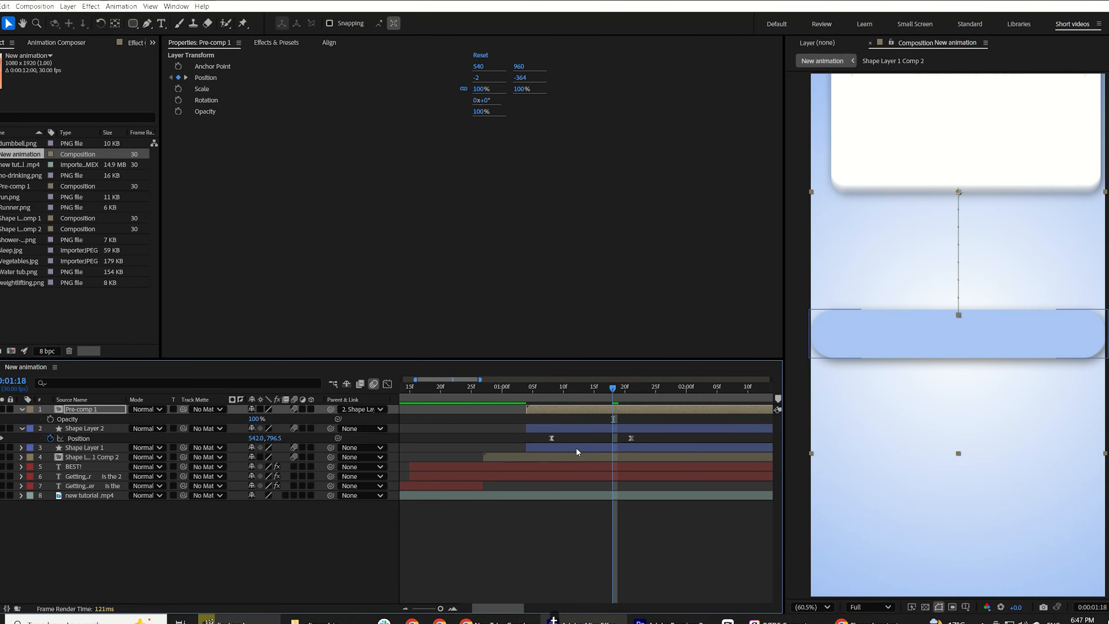
pyautogui.click(50, 419)
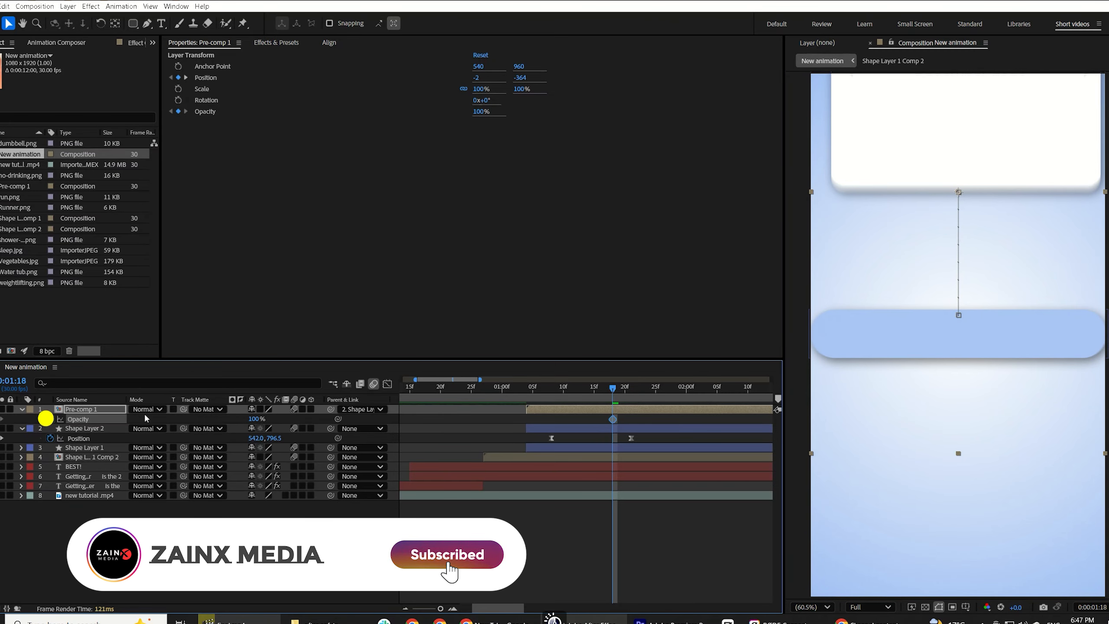
pyautogui.click(254, 419)
pyautogui.write('0')
pyautogui.press('Return')
pyautogui.moveTo(613, 419)
pyautogui.mouseDown()
pyautogui.moveTo(565, 425)
pyautogui.moveTo(600, 419)
pyautogui.mouseUp()
pyautogui.click(563, 421)
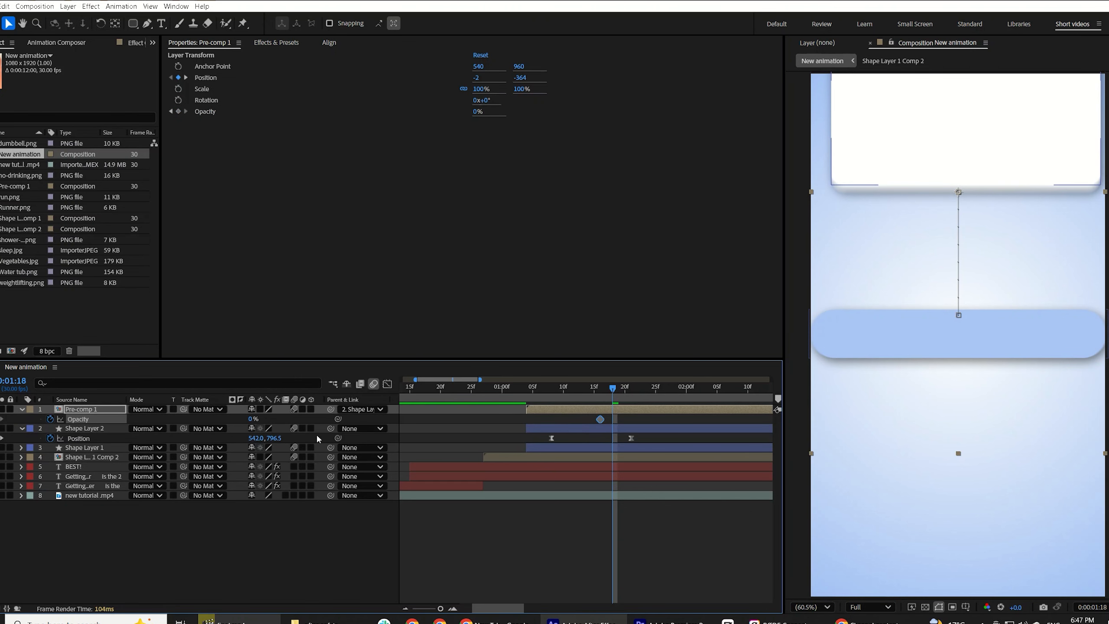
pyautogui.moveTo(252, 426); pyautogui.dragTo(571, 416)
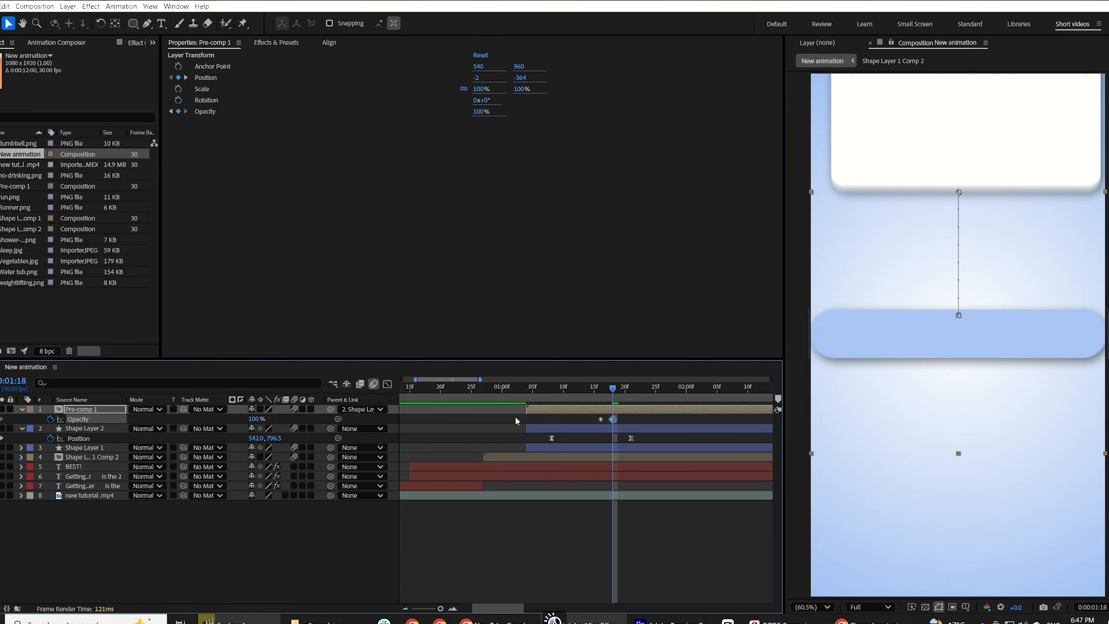
pyautogui.moveTo(614, 420); pyautogui.dragTo(662, 419)
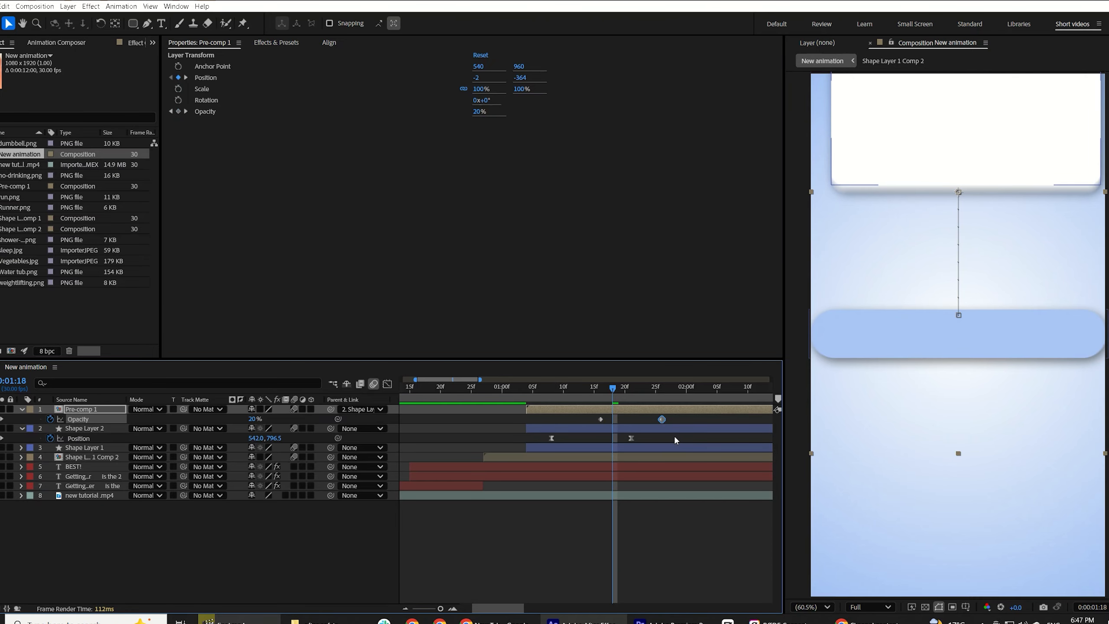
# Step: Apply Easy Ease to all of Pre-comp 1's Position and Opacity keyframes and preview from 0:00:01:15
pyautogui.hotkey('shift', 'p')
pyautogui.moveTo(675, 418); pyautogui.dragTo(556, 440)
pyautogui.press('F9')
pyautogui.click(640, 423)
pyautogui.click(594, 388)
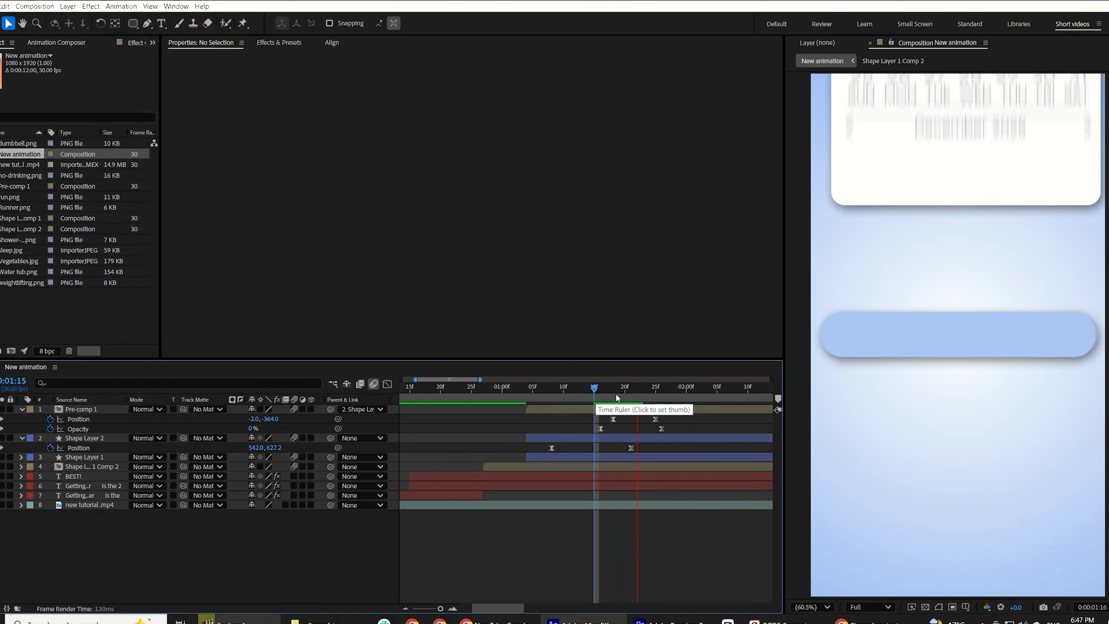
pyautogui.press('space')
# Step: Shift Pre-comp 1's keyframes so Position starts at 0:00:01:21, move its last Position keyframe to about 0:00:02:04, and review the motion
pyautogui.moveTo(623, 397); pyautogui.dragTo(630, 426)
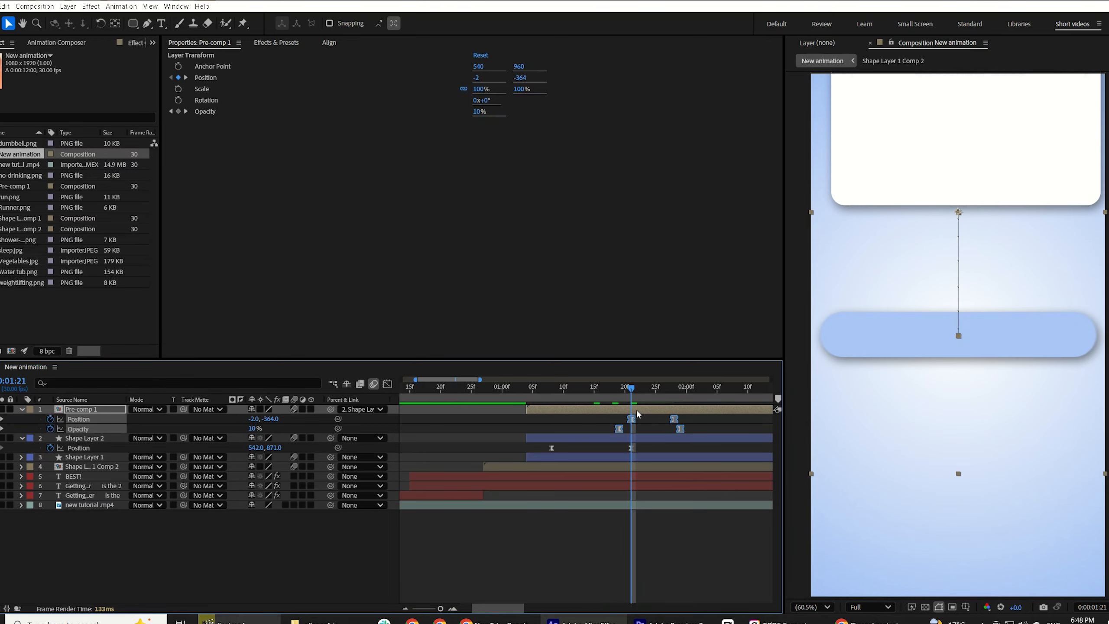
pyautogui.click(642, 421)
pyautogui.moveTo(632, 388); pyautogui.dragTo(714, 427)
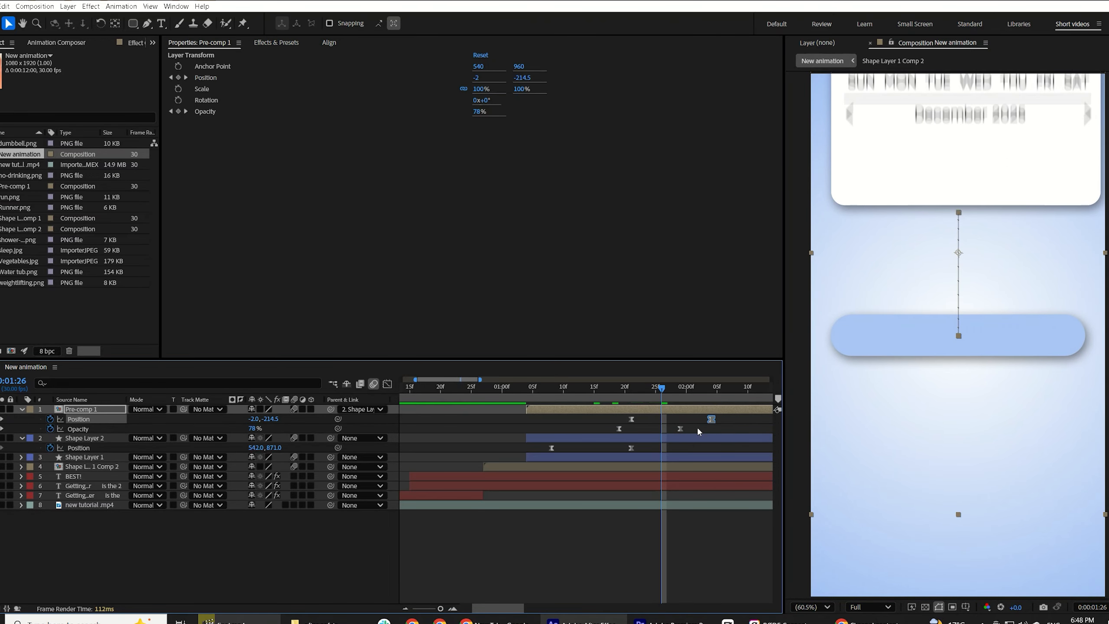
pyautogui.click(664, 421)
pyautogui.click(520, 390)
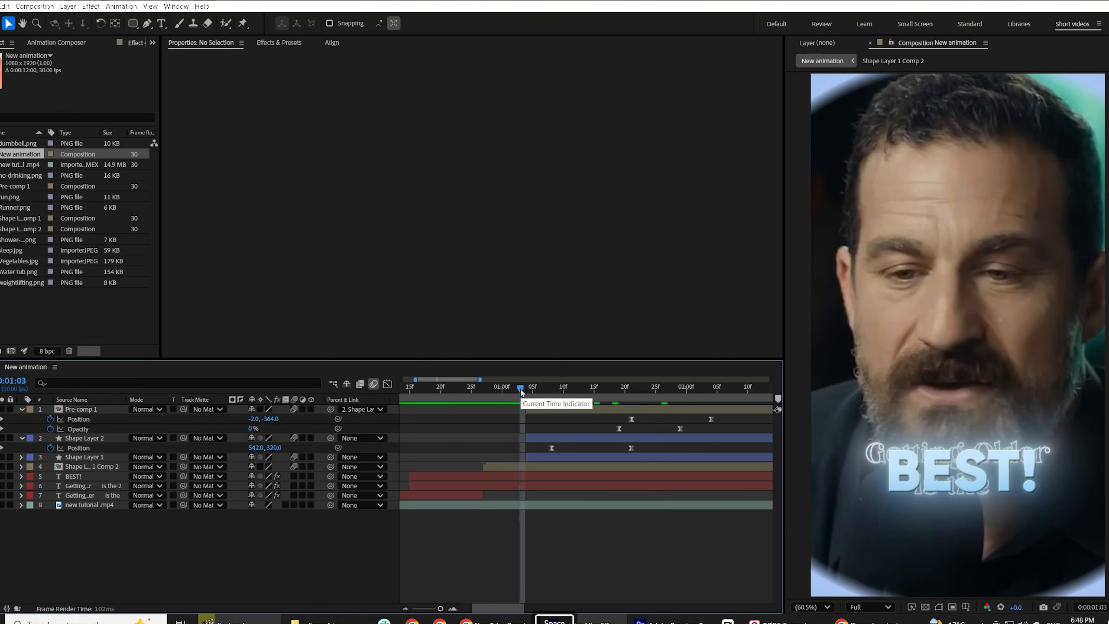
pyautogui.moveTo(520, 390); pyautogui.dragTo(693, 388)
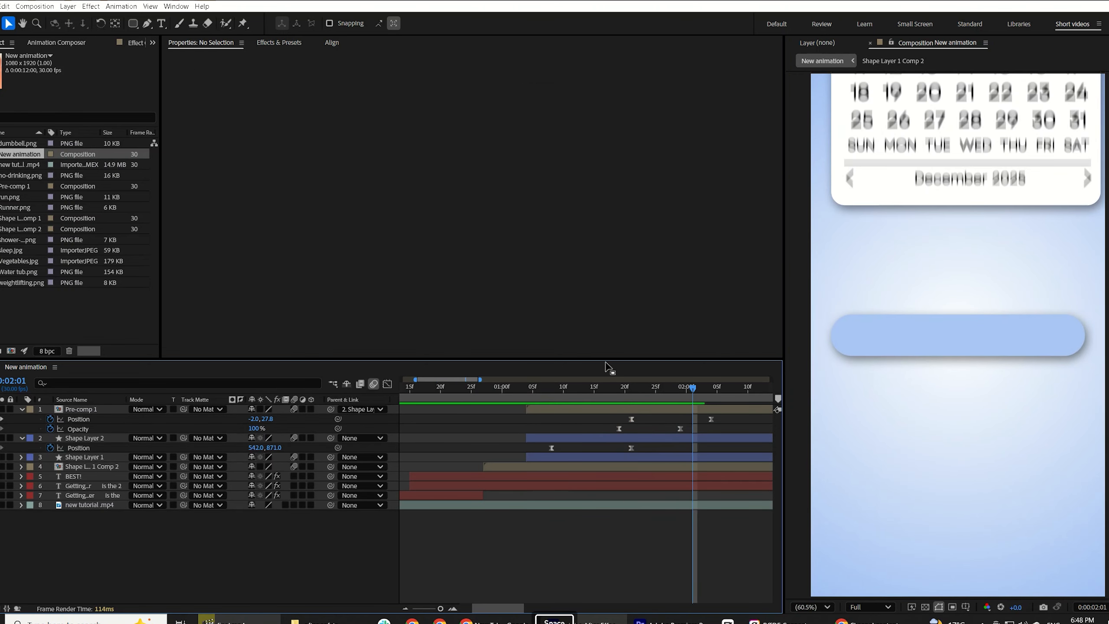
# Step: Turn off motion blur for Pre-comp 1 and preview the calendar's entrance from 0:00:01:17
pyautogui.click(613, 408)
pyautogui.click(294, 409)
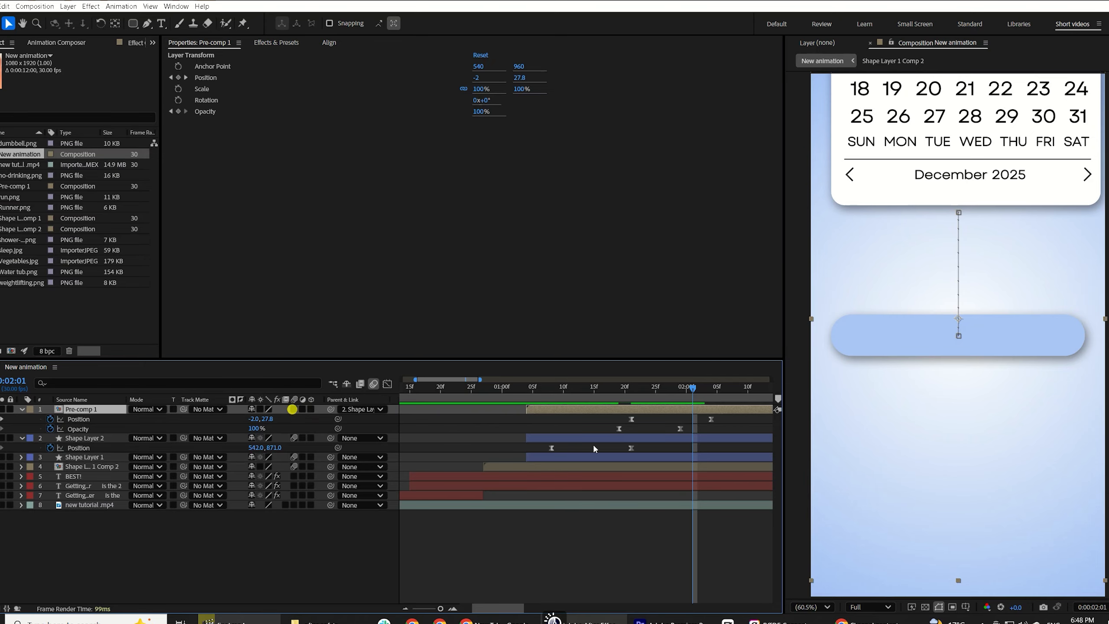
pyautogui.click(598, 549)
pyautogui.click(607, 388)
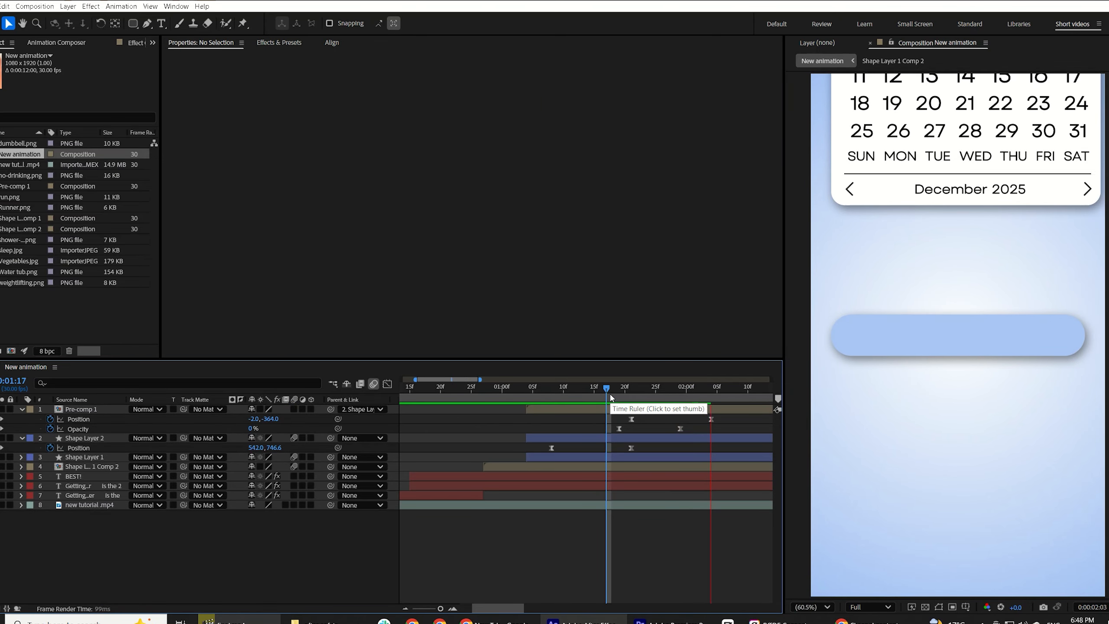
pyautogui.press('space')
# Step: Reshape the speed curve of Pre-comp 1's Position keyframes with a longer ease at the end, and preview the slide
pyautogui.moveTo(729, 420); pyautogui.dragTo(614, 418)
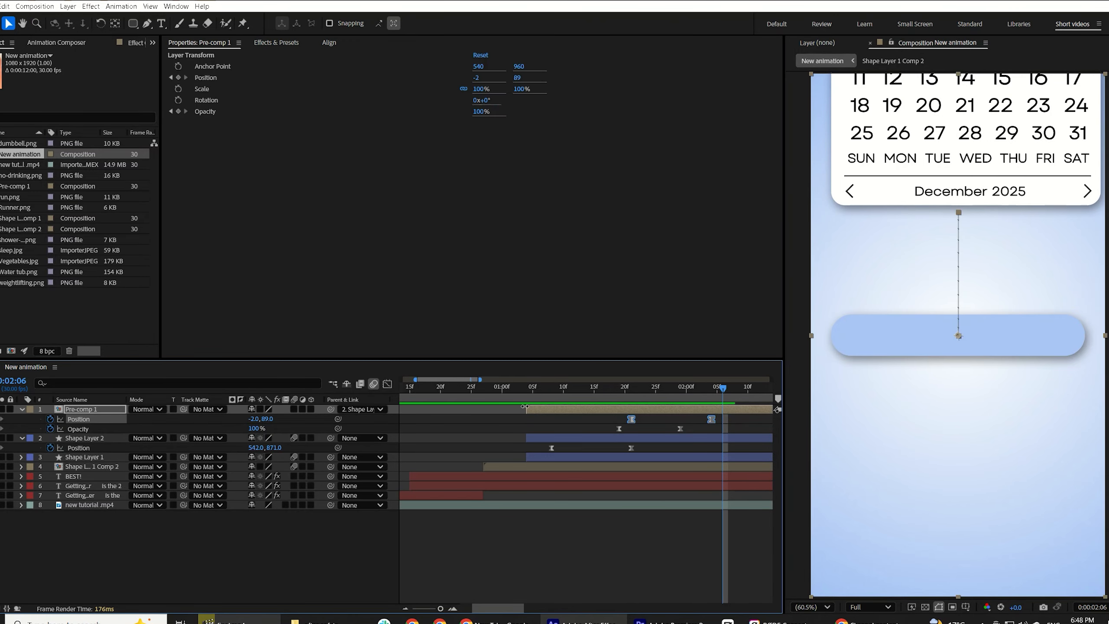
pyautogui.click(387, 383)
pyautogui.moveTo(761, 450); pyautogui.dragTo(602, 501)
pyautogui.moveTo(698, 480); pyautogui.dragTo(637, 480)
pyautogui.click(387, 383)
pyautogui.click(619, 387)
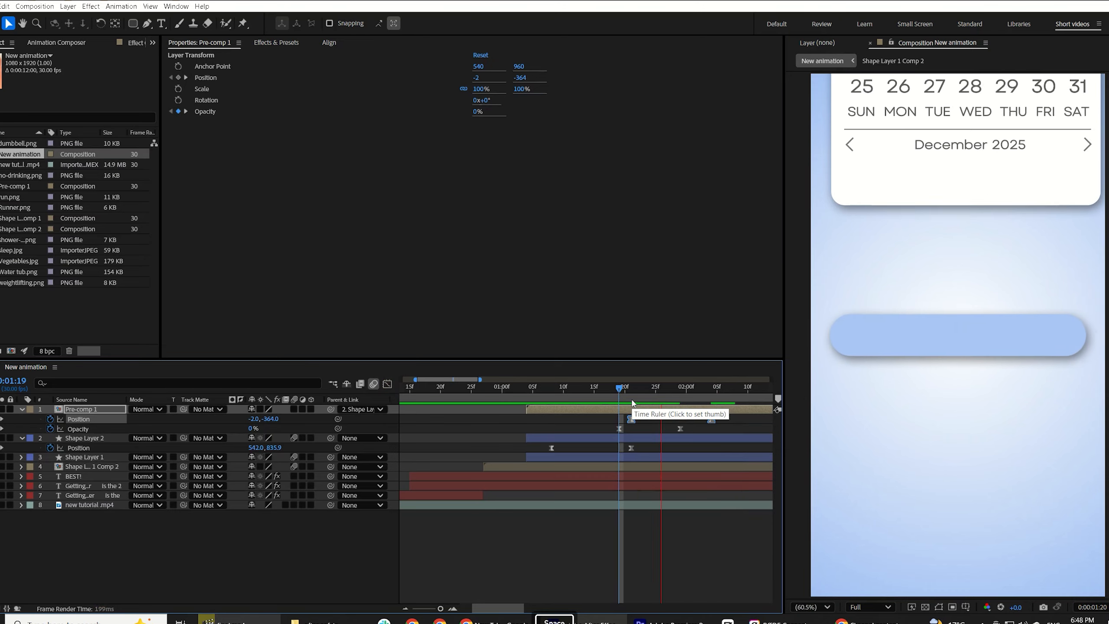
pyautogui.press('space')
pyautogui.click(663, 525)
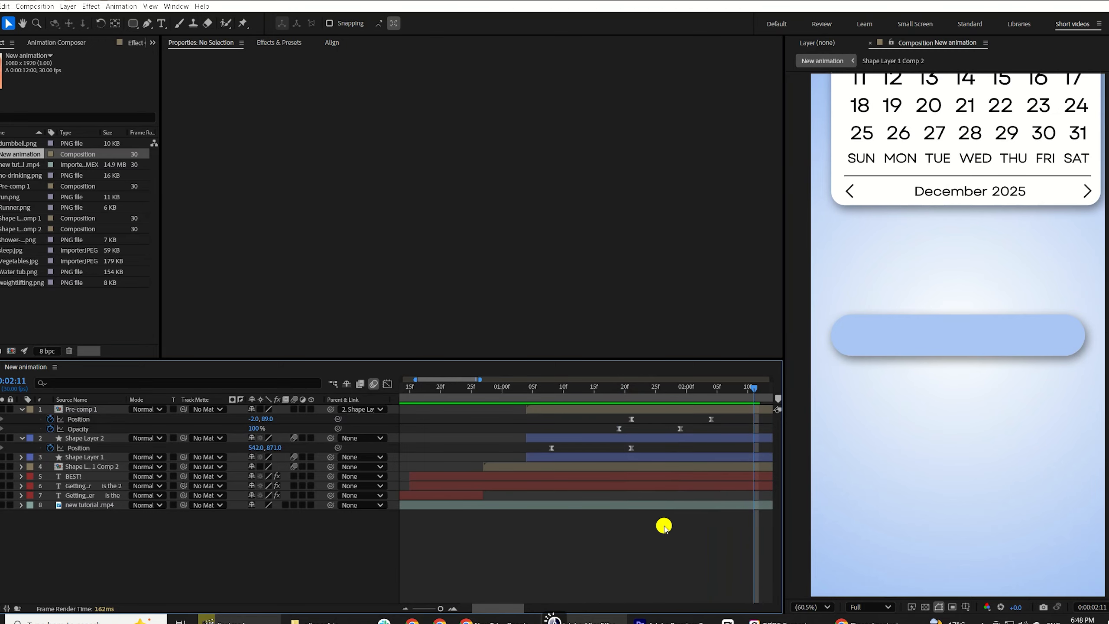
# Step: Draw a circle about 136 px wide over the date 27 on the calendar with the Ellipse tool
pyautogui.click(132, 23)
pyautogui.click(180, 48)
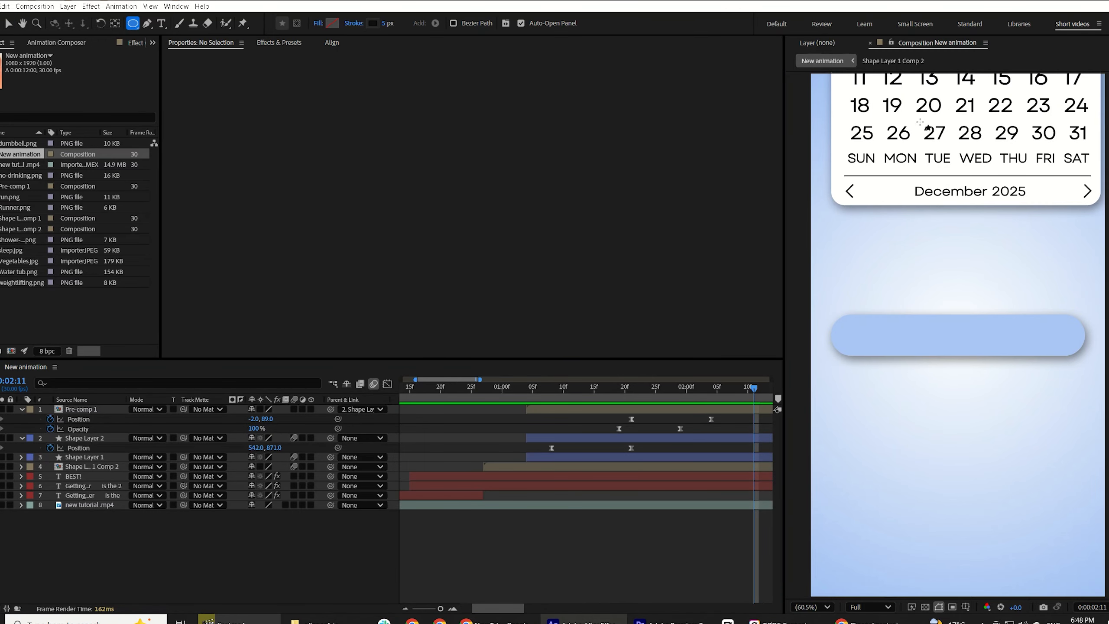
pyautogui.moveTo(925, 125); pyautogui.dragTo(963, 162)
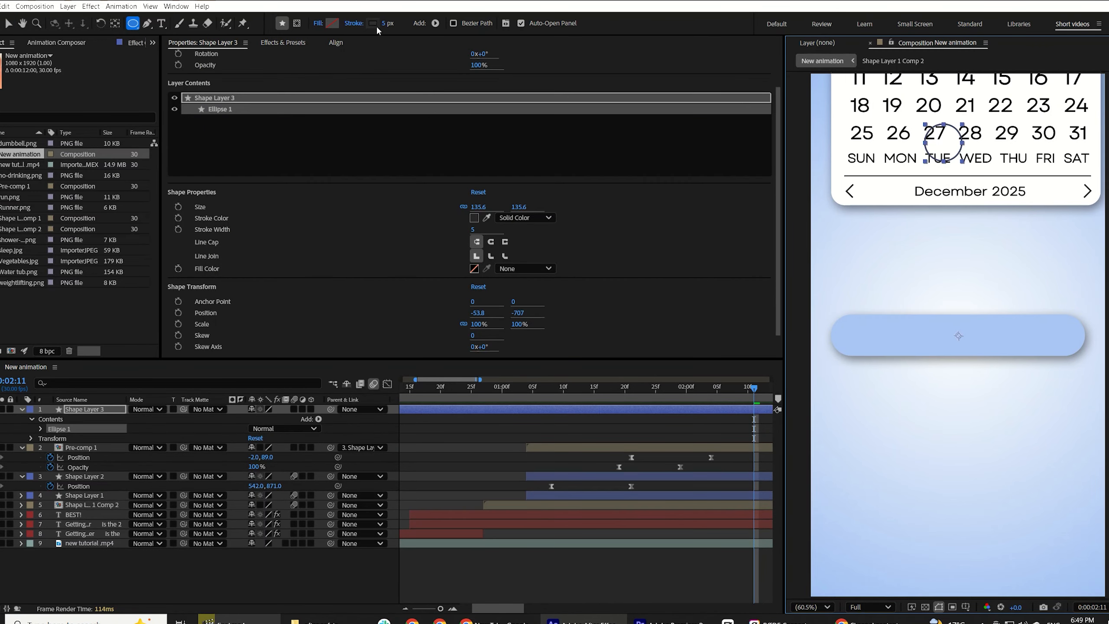
# Step: Remove the circle's stroke and give it a solid blue fill, #3D71E5
pyautogui.click(359, 23)
pyautogui.click(495, 276)
pyautogui.press('Return')
pyautogui.click(331, 23)
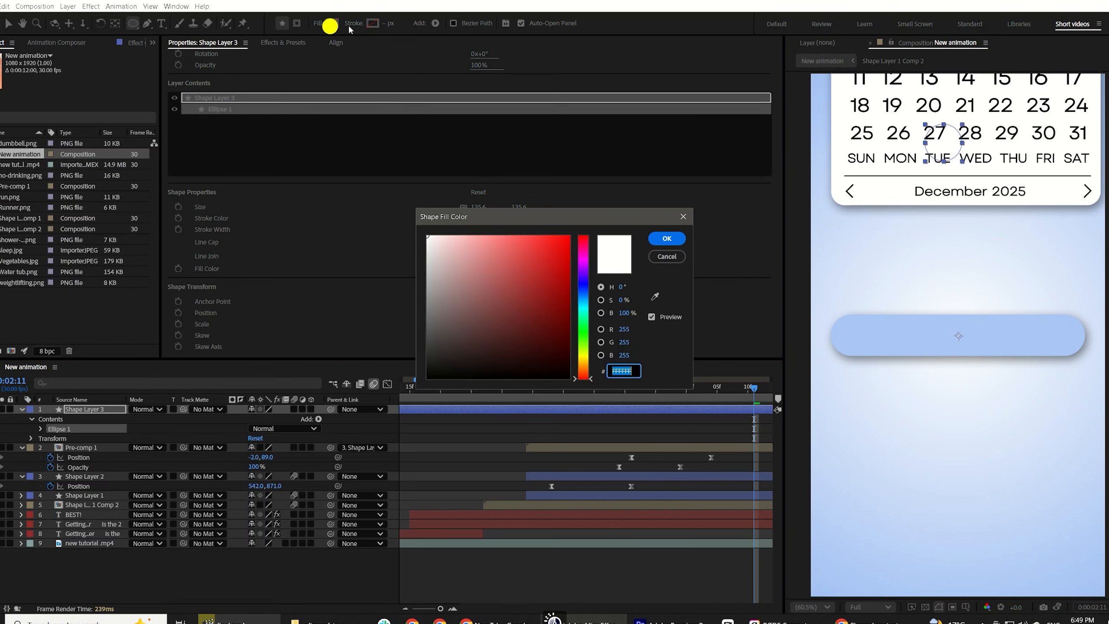
pyautogui.click(584, 290)
pyautogui.click(529, 247)
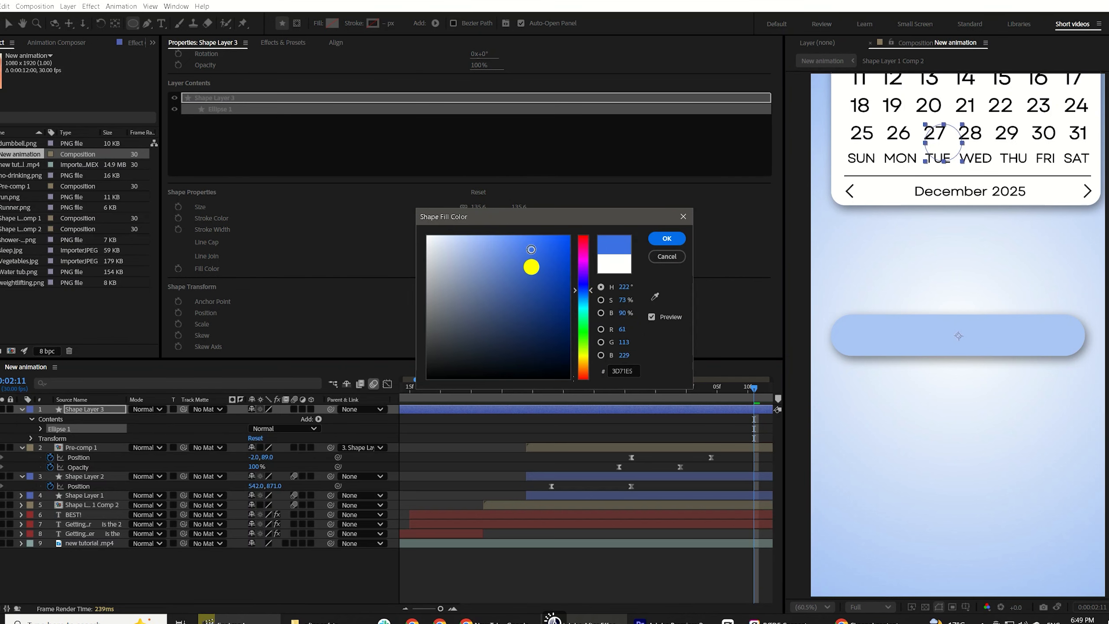
pyautogui.press('Return')
# Step: Scale the blue circle layer to 86% and move it over the date 27
pyautogui.press('s')
pyautogui.click(285, 420)
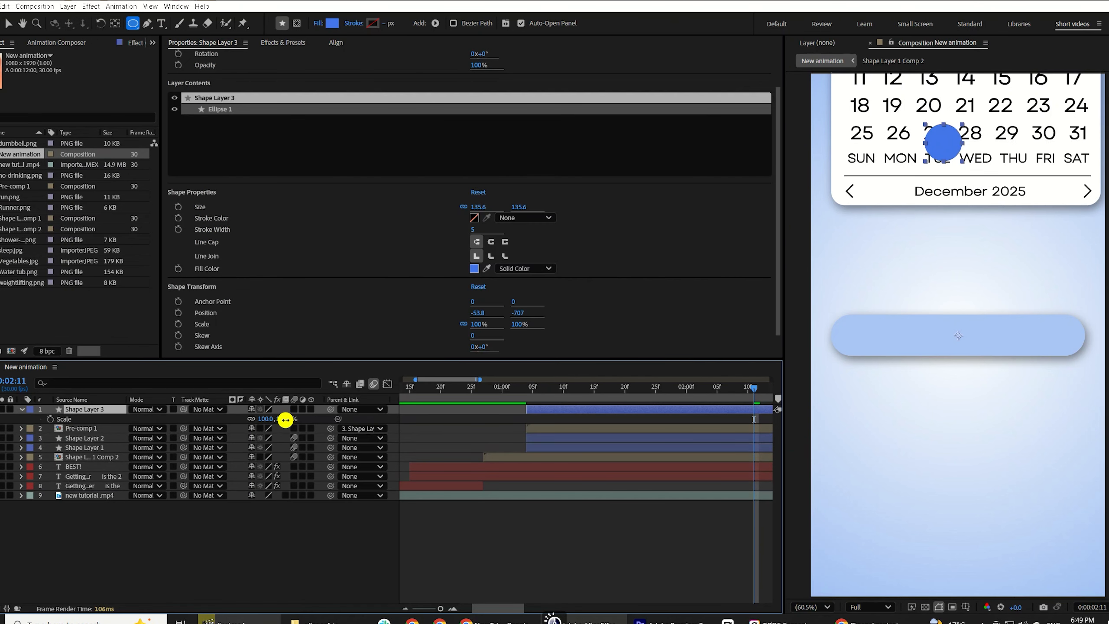
pyautogui.moveTo(285, 419); pyautogui.dragTo(288, 428)
pyautogui.press('v')
pyautogui.moveTo(946, 170); pyautogui.dragTo(934, 133)
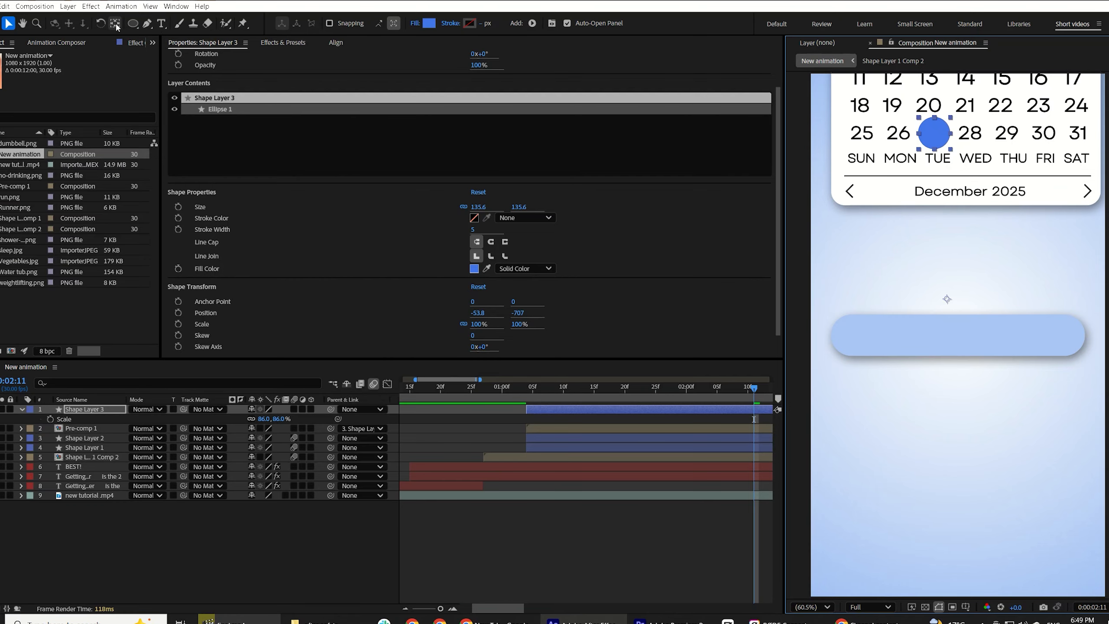
# Step: Move the circle layer's anchor point to the circle's center and set its blending mode to Multiply
pyautogui.click(115, 23)
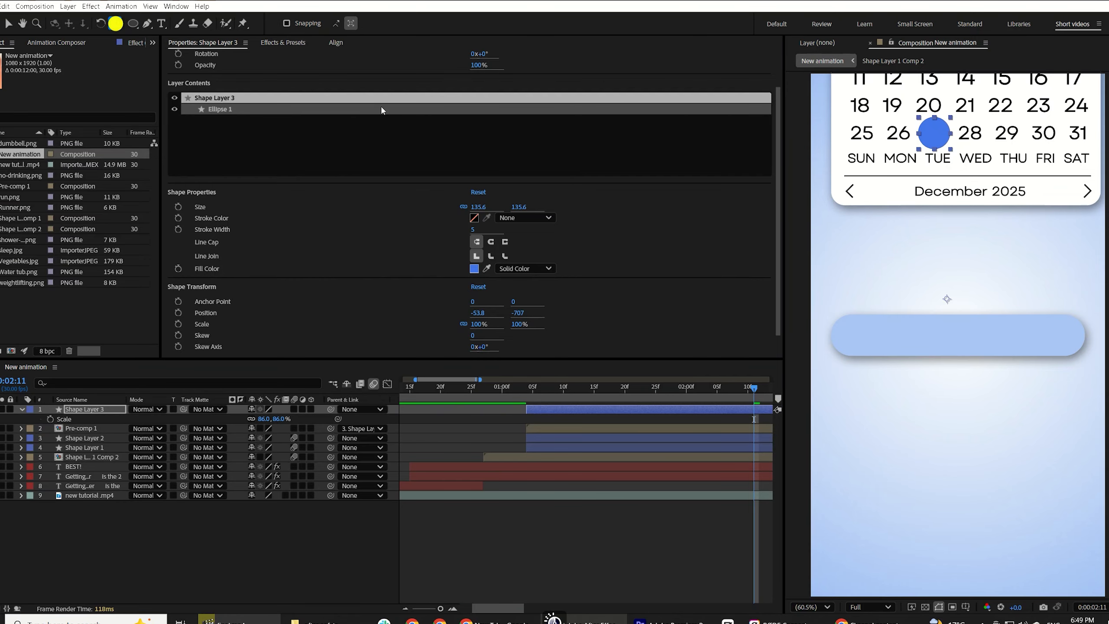
pyautogui.moveTo(947, 298); pyautogui.dragTo(941, 241)
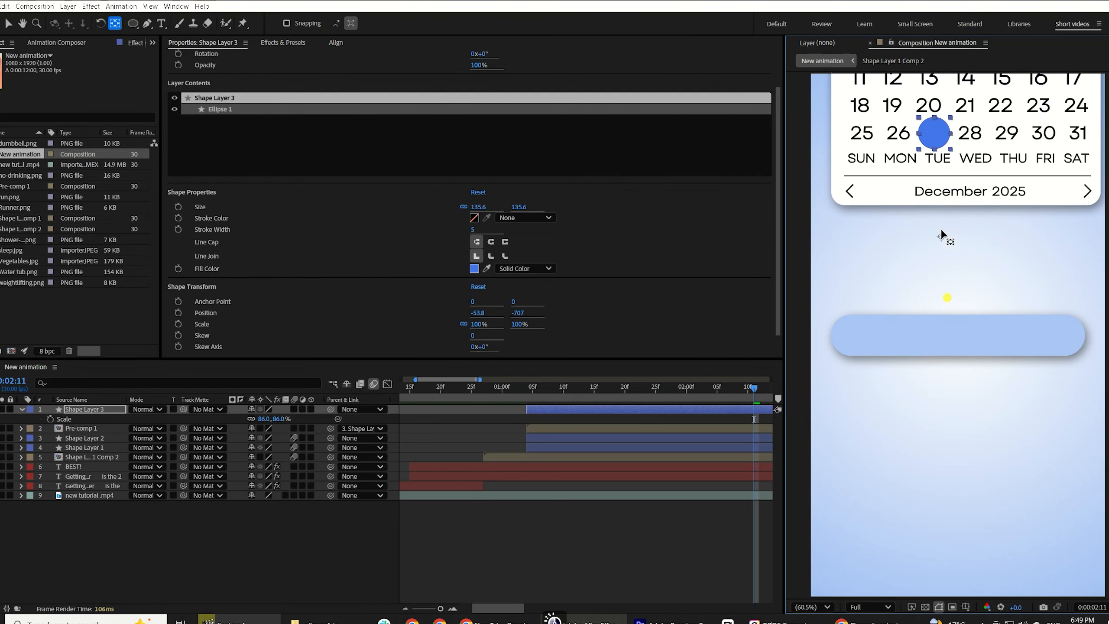
pyautogui.moveTo(936, 180); pyautogui.dragTo(932, 149)
pyautogui.press('ctrl')
pyautogui.click(144, 409)
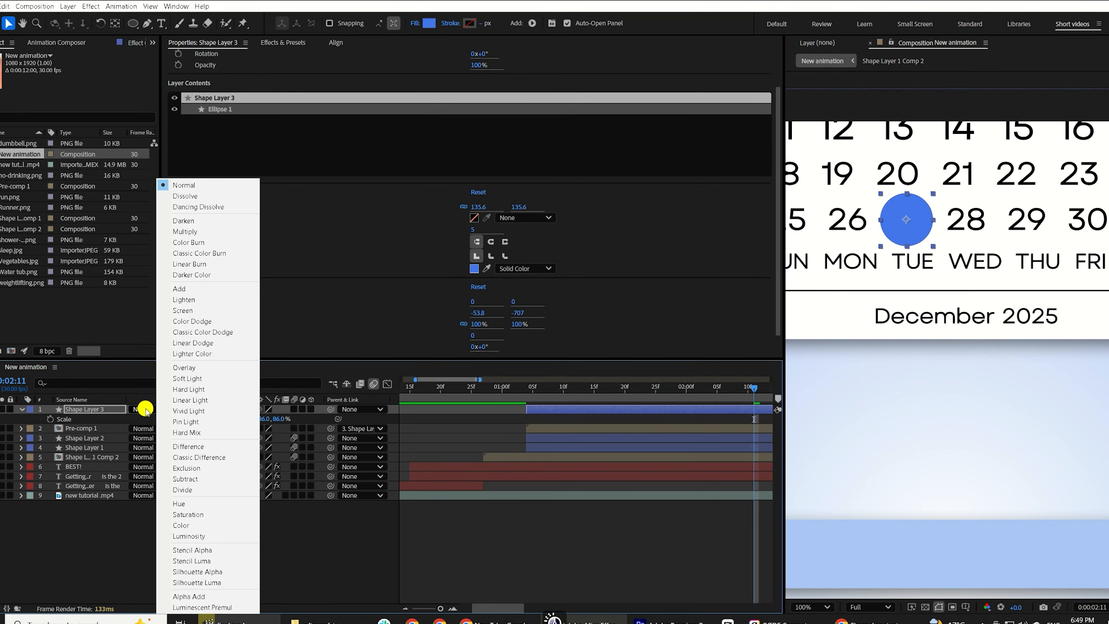
pyautogui.click(186, 231)
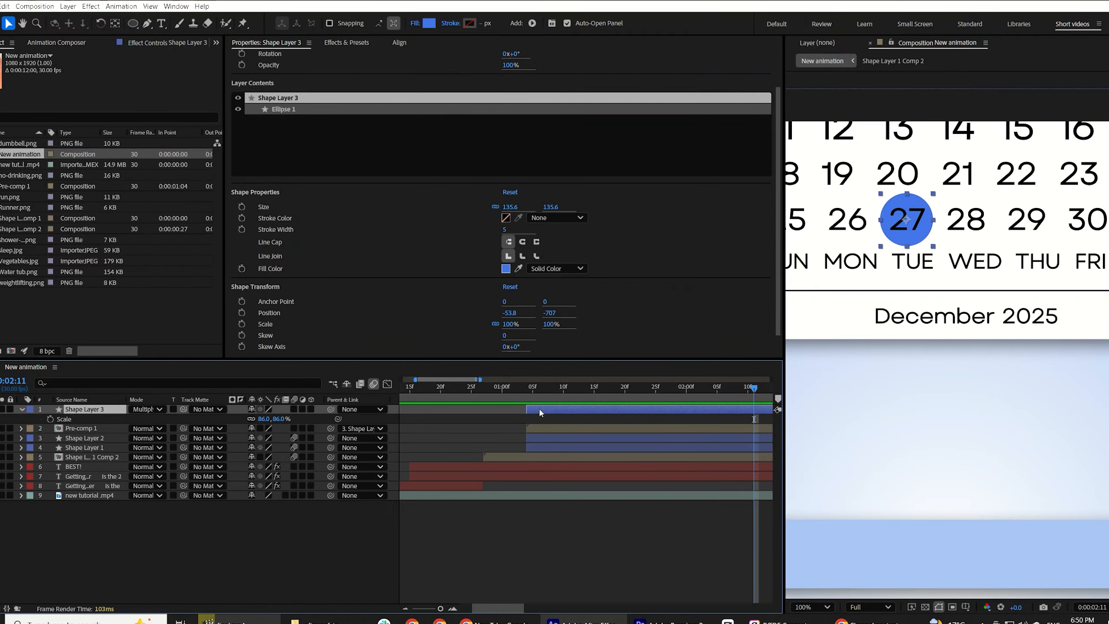
# Step: Make Shape Layer 3 start at 0:00:02:02 and add a Scale keyframe of 86% there
pyautogui.press('s')
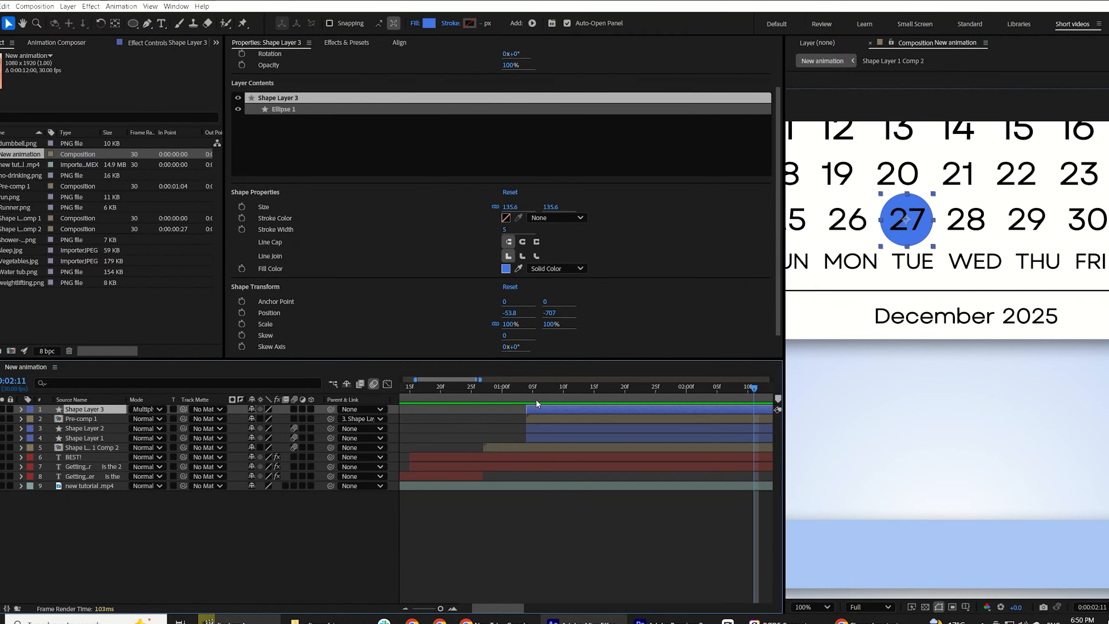
pyautogui.press('s')
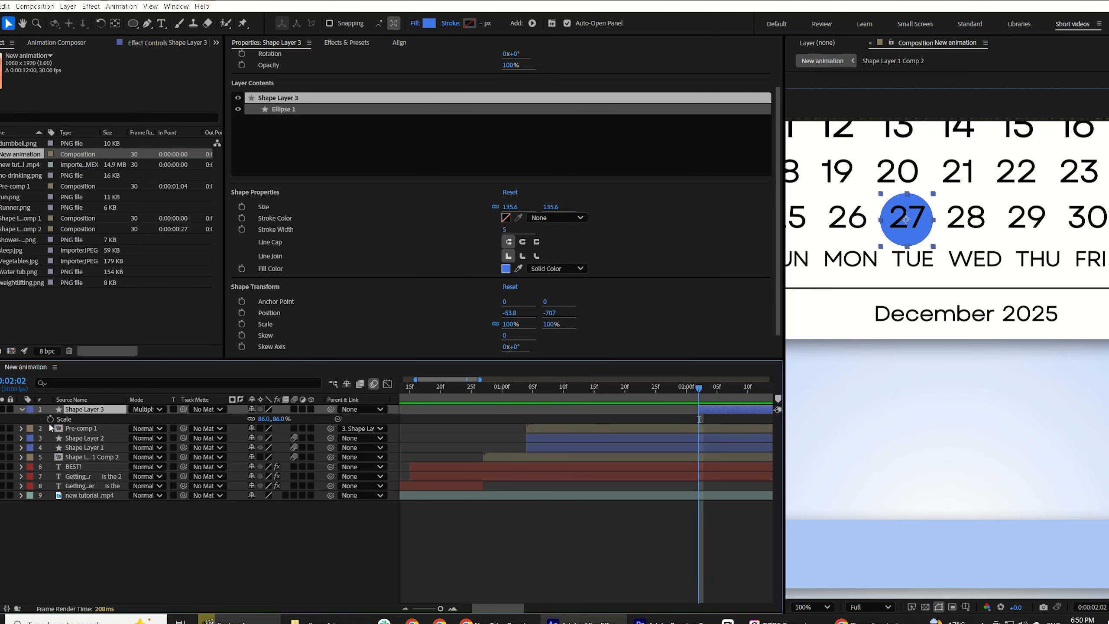
pyautogui.click(50, 419)
pyautogui.hscroll(3, 550, 437)
pyautogui.click(546, 386)
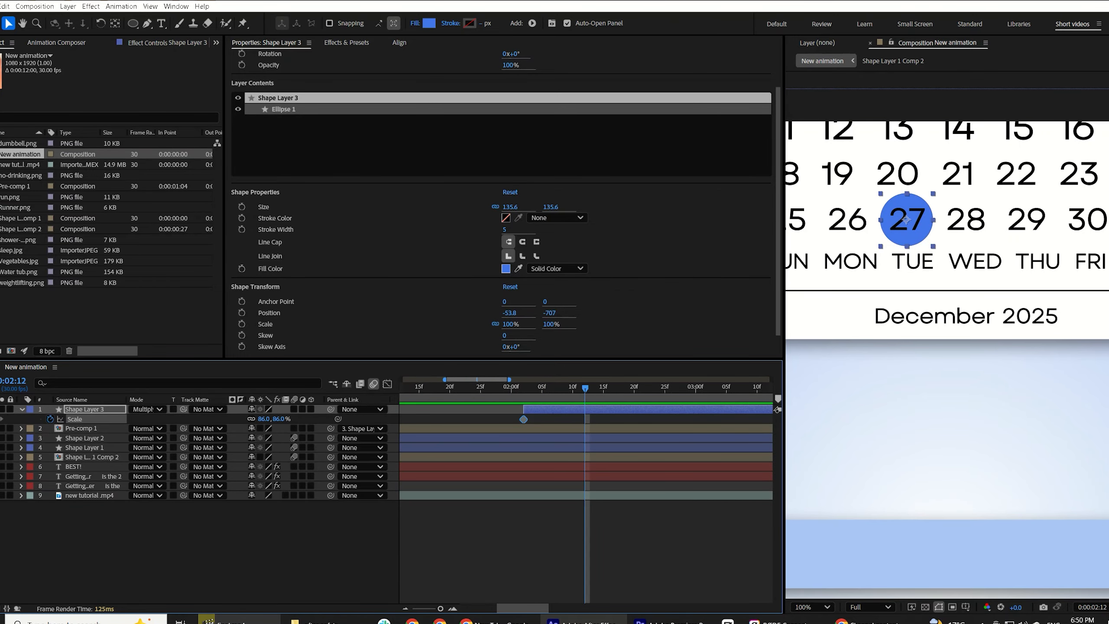
# Step: Add Scale keyframes to Shape Layer 3 at 110% at 0:00:02:12 and at 86% at 0:00:02:18
pyautogui.click(620, 387)
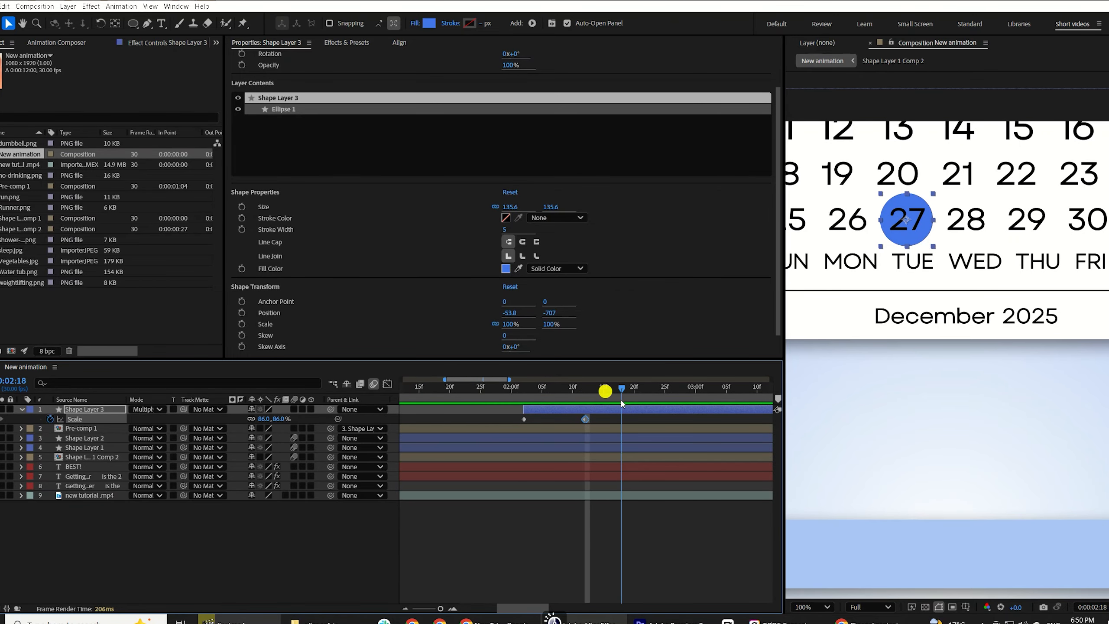
pyautogui.click(1, 422)
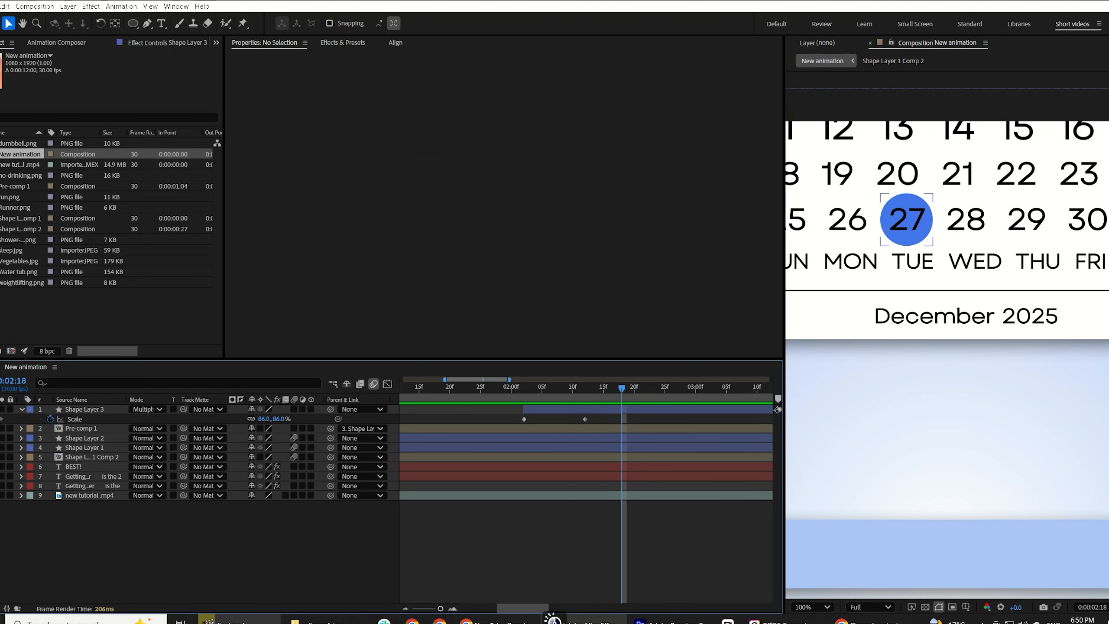
pyautogui.click(0, 419)
pyautogui.click(282, 418)
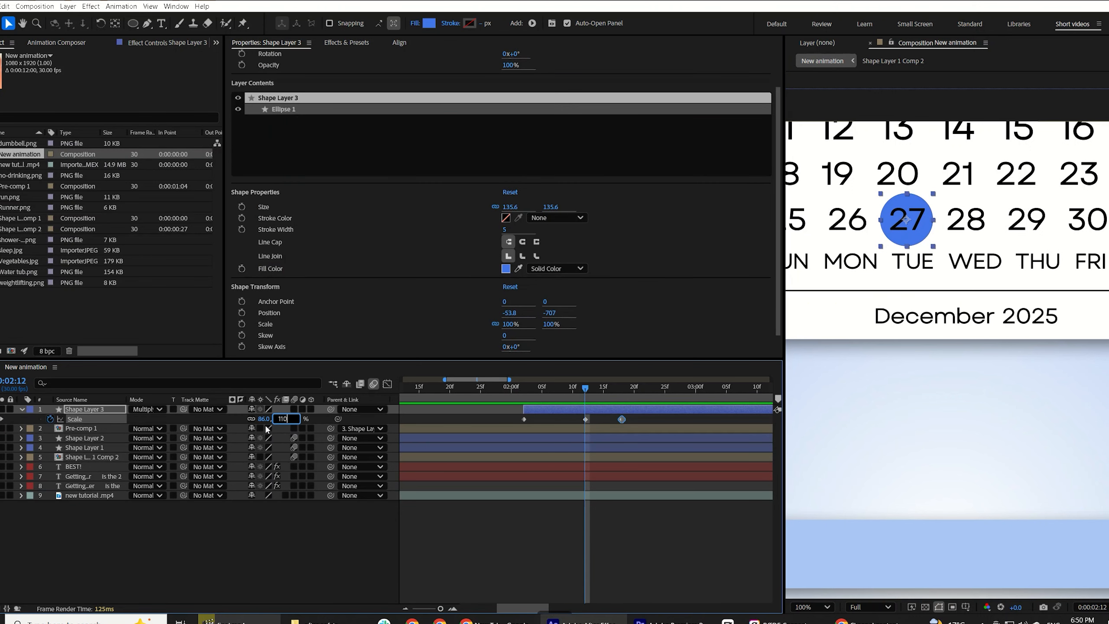
pyautogui.click(197, 420)
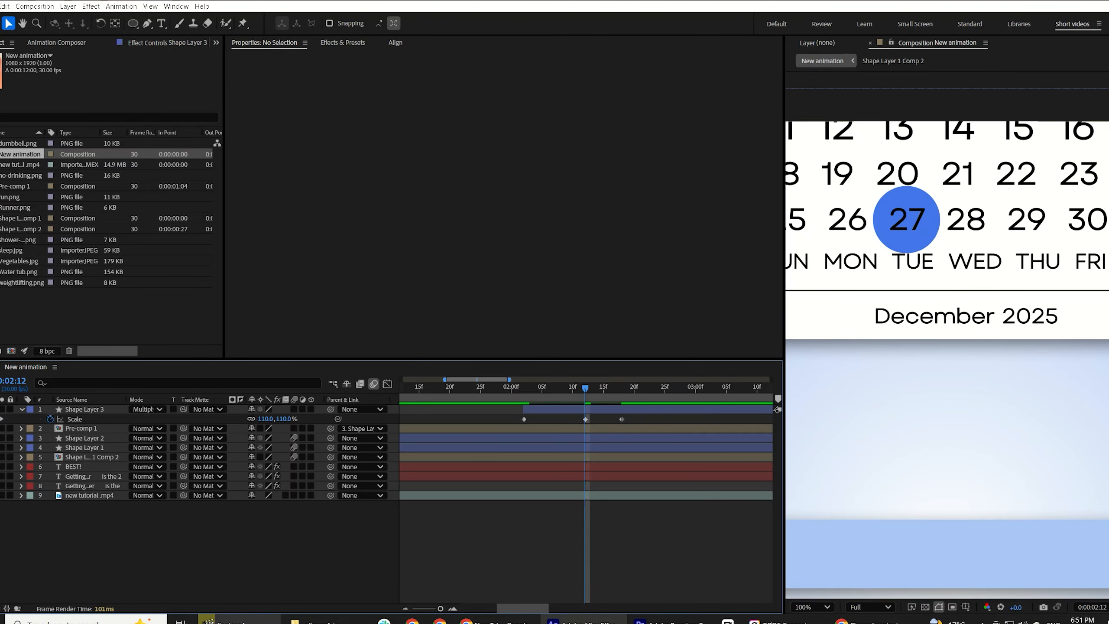
# Step: Set Shape Layer 3's first Scale keyframe at 0:00:02:02 to 0% and apply Easy Ease to all three Scale keyframes
pyautogui.click(0, 419)
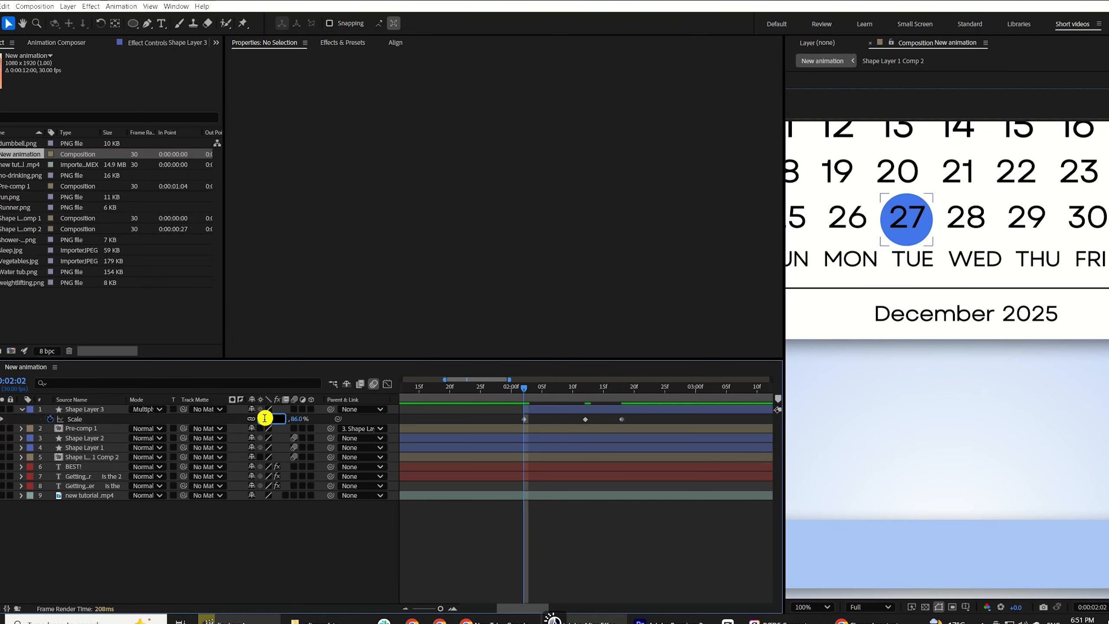
pyautogui.write('0')
pyautogui.press('Return')
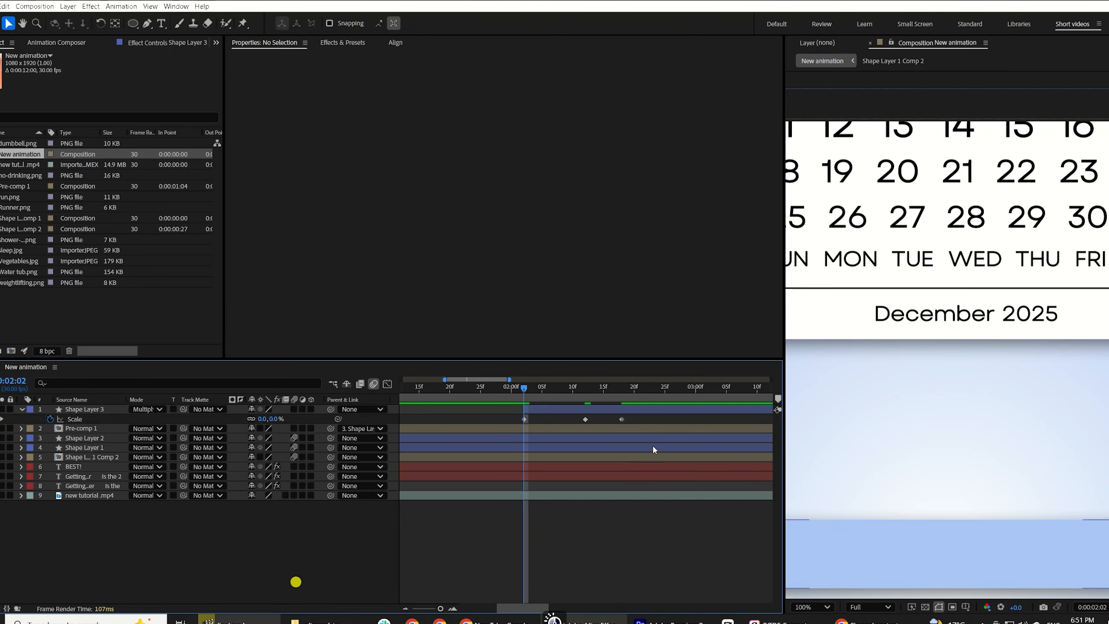
pyautogui.click(631, 413)
pyautogui.moveTo(632, 415); pyautogui.dragTo(516, 437)
pyautogui.press('F9')
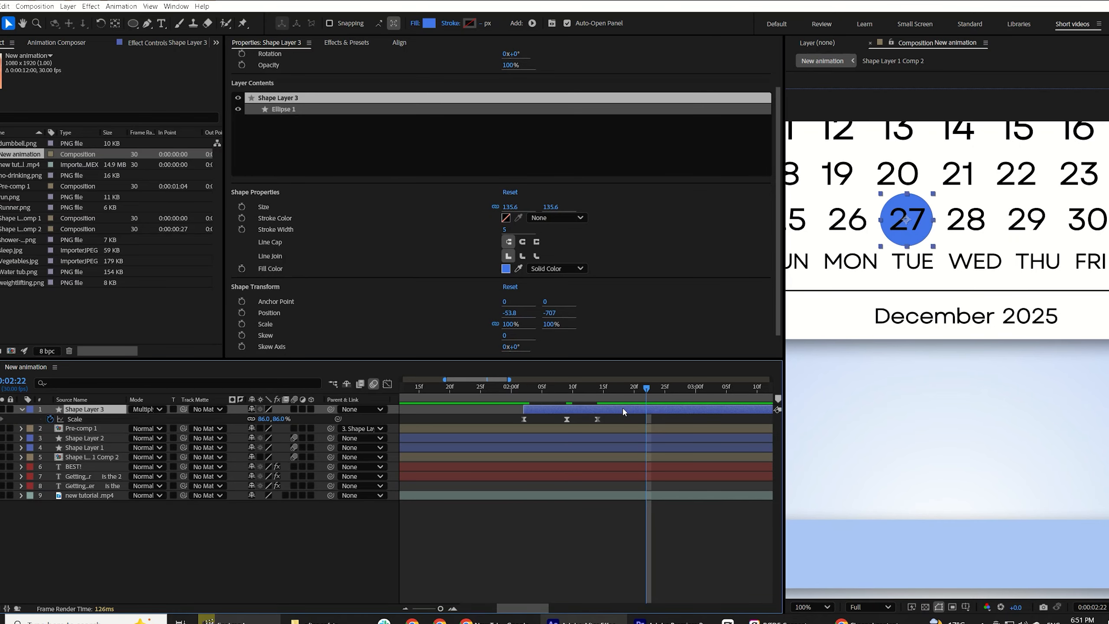
# Step: Duplicate the blue circle layer and move the copy over date 28
pyautogui.hotkey('ctrl', 'd')
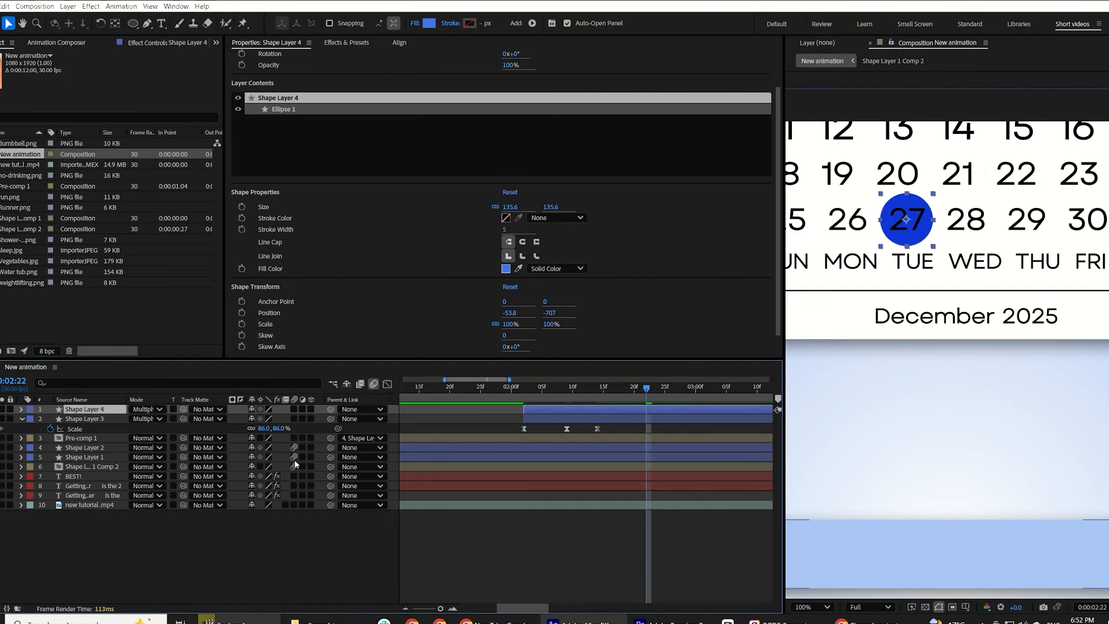
pyautogui.press('p')
pyautogui.moveTo(262, 420); pyautogui.dragTo(336, 415)
# Step: Duplicate the date 28 circle over date 29 and stagger the two copies to start at about 0:00:02:09 and 0:00:02:17
pyautogui.hotkey('ctrl', 'd')
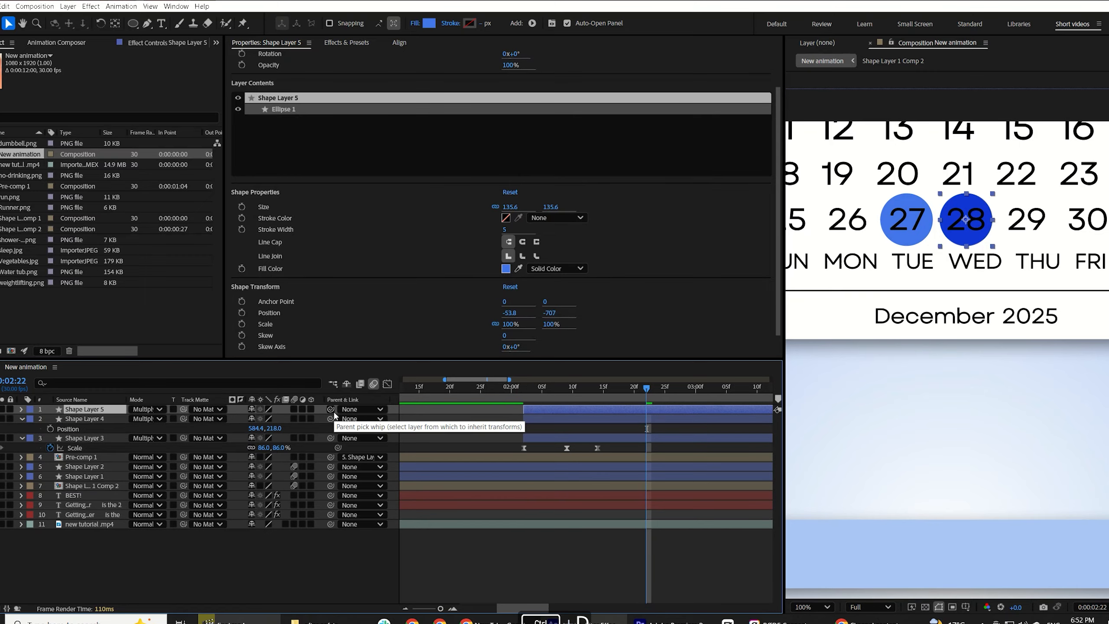
pyautogui.press('p')
pyautogui.moveTo(258, 420); pyautogui.dragTo(325, 415)
pyautogui.press('p')
pyautogui.moveTo(539, 416); pyautogui.dragTo(634, 435)
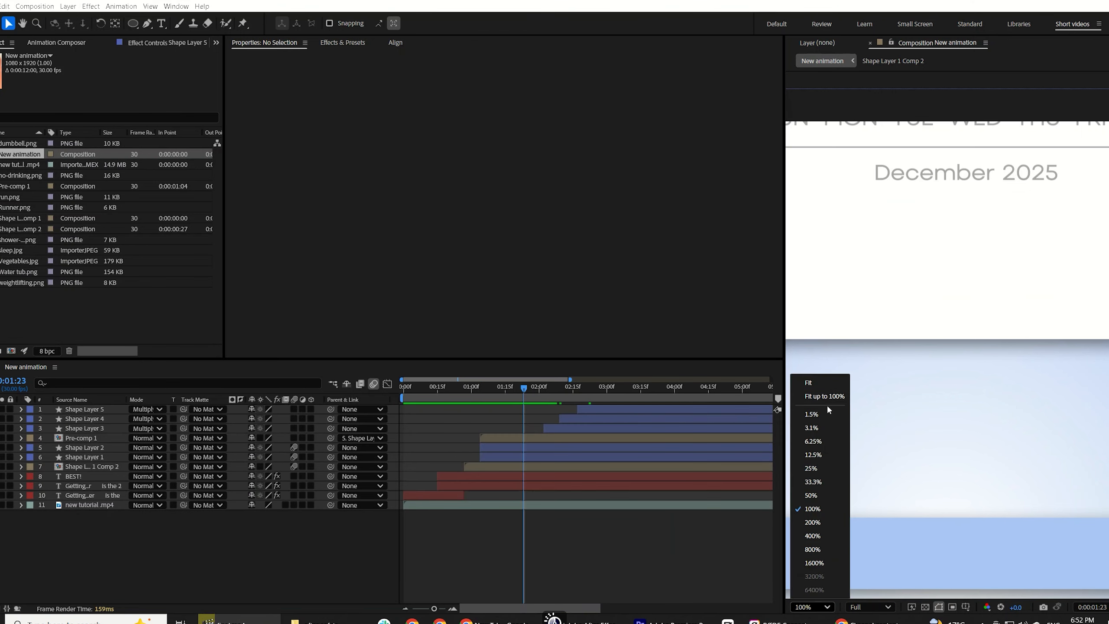
# Step: Fit the composition in the viewer and preview the animation from about 0:00:01:02 through the three circles
pyautogui.click(823, 396)
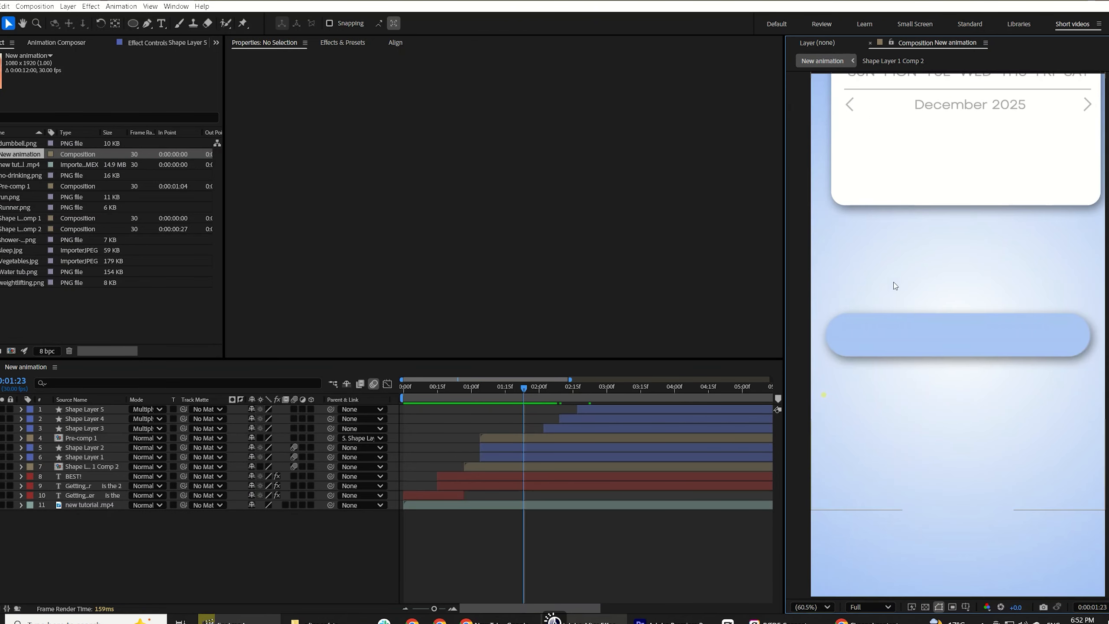
pyautogui.click(477, 400)
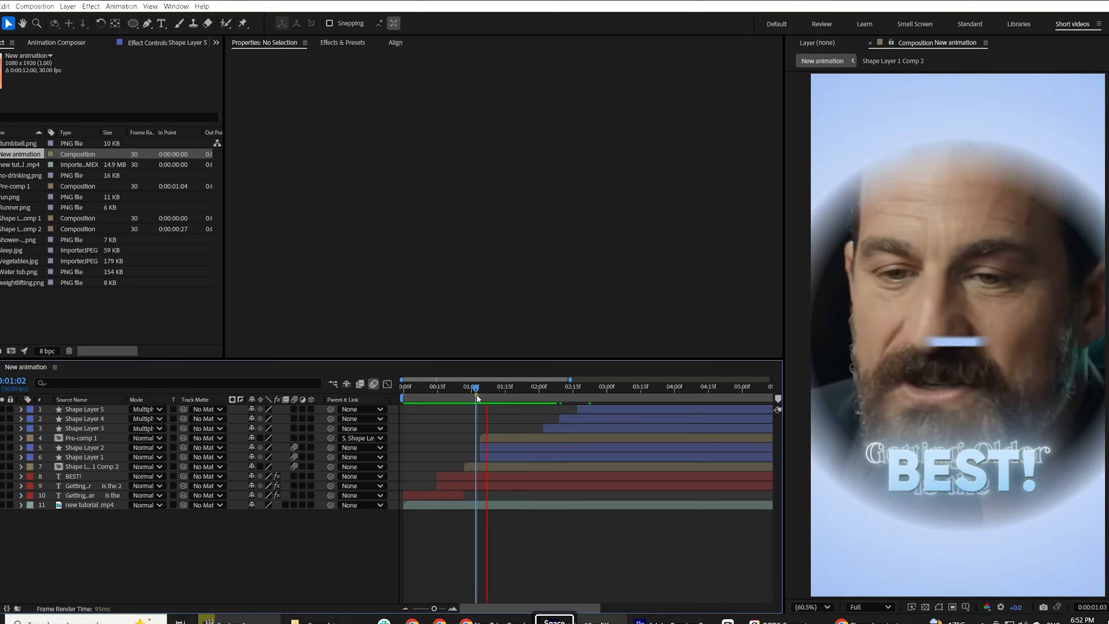
pyautogui.press('space')
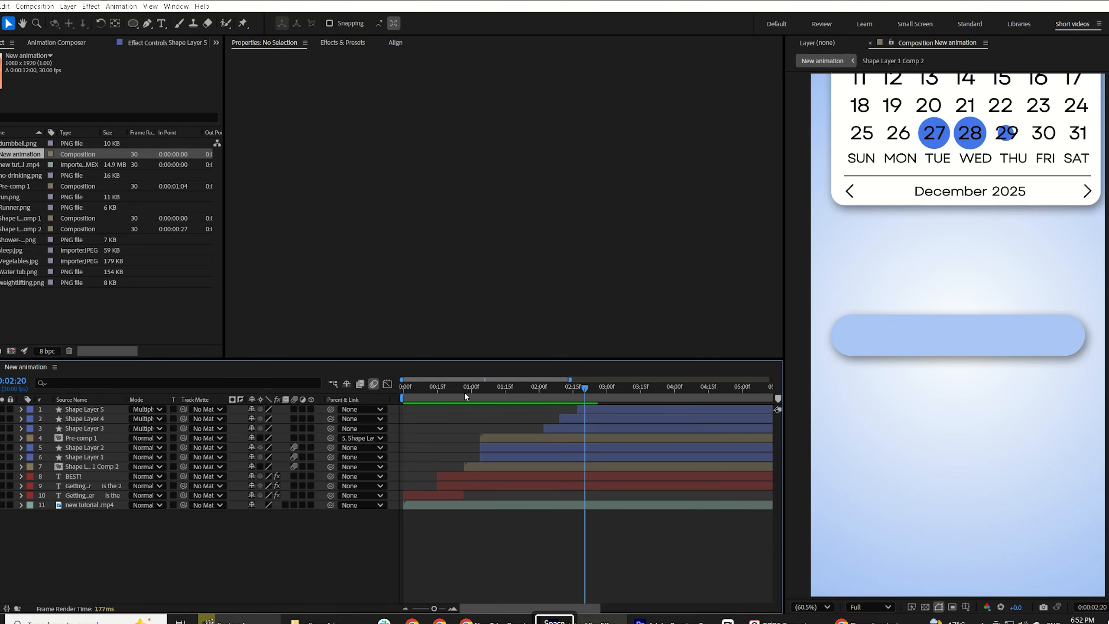
pyautogui.click(465, 393)
pyautogui.press('space')
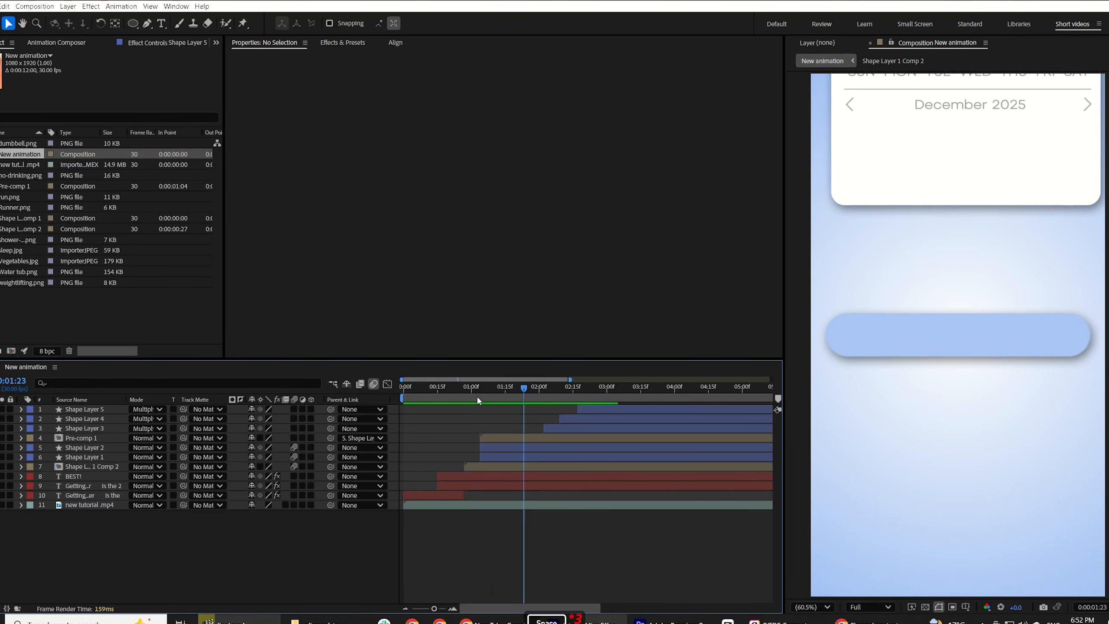
pyautogui.press('space')
pyautogui.press('space')
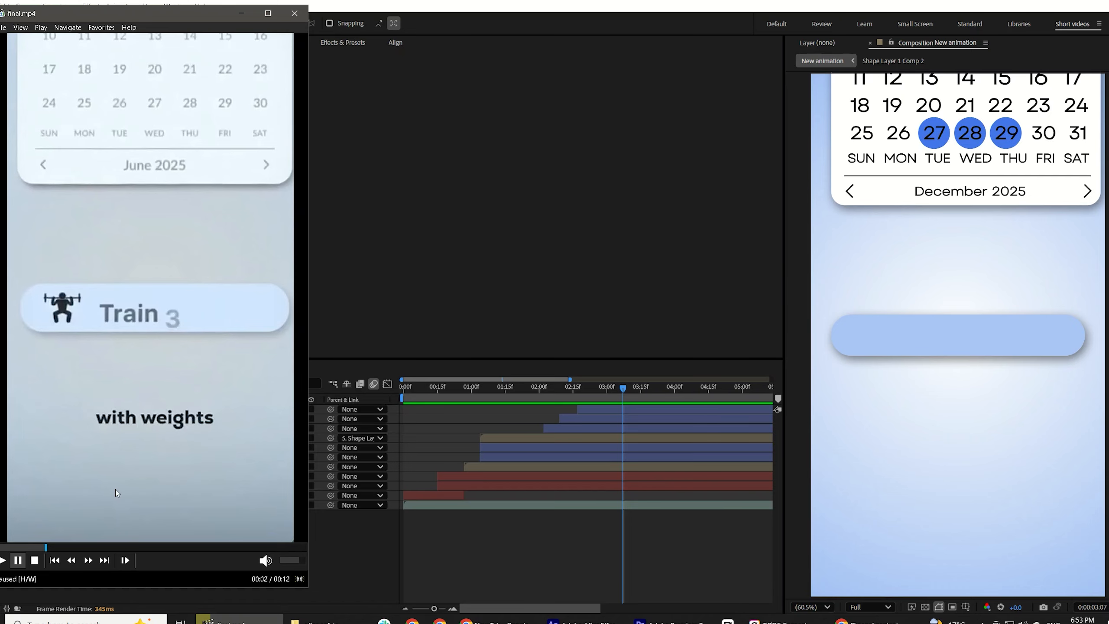
# Step: Play the reference video final.mp4 and examine how the Train 3 Times and Run bars animate
pyautogui.press('space')
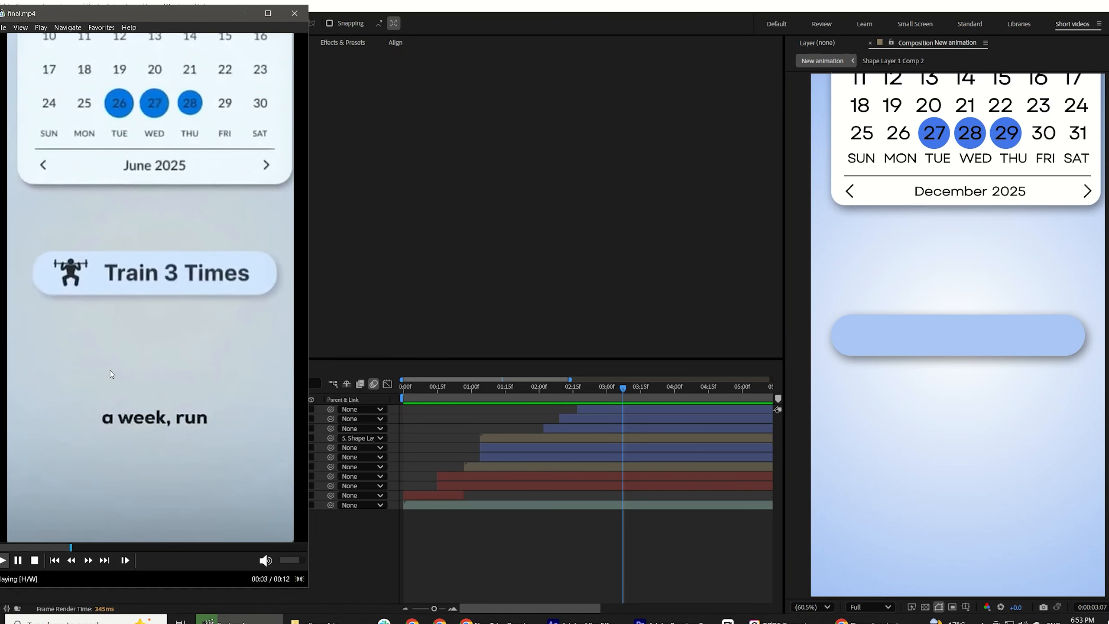
pyautogui.press('space')
pyautogui.press('space')
pyautogui.press('space')
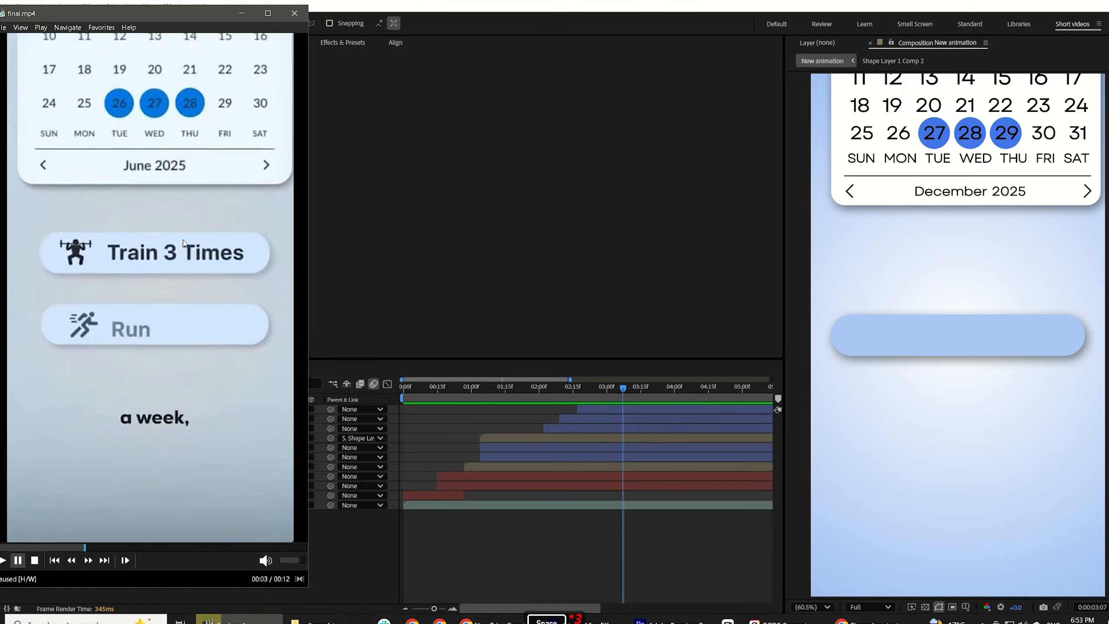
# Step: Duplicate the first Getting Older is the text layer, place it topmost, and make it start at 0:00:02:20
pyautogui.click(584, 399)
pyautogui.moveTo(583, 399); pyautogui.dragTo(585, 402)
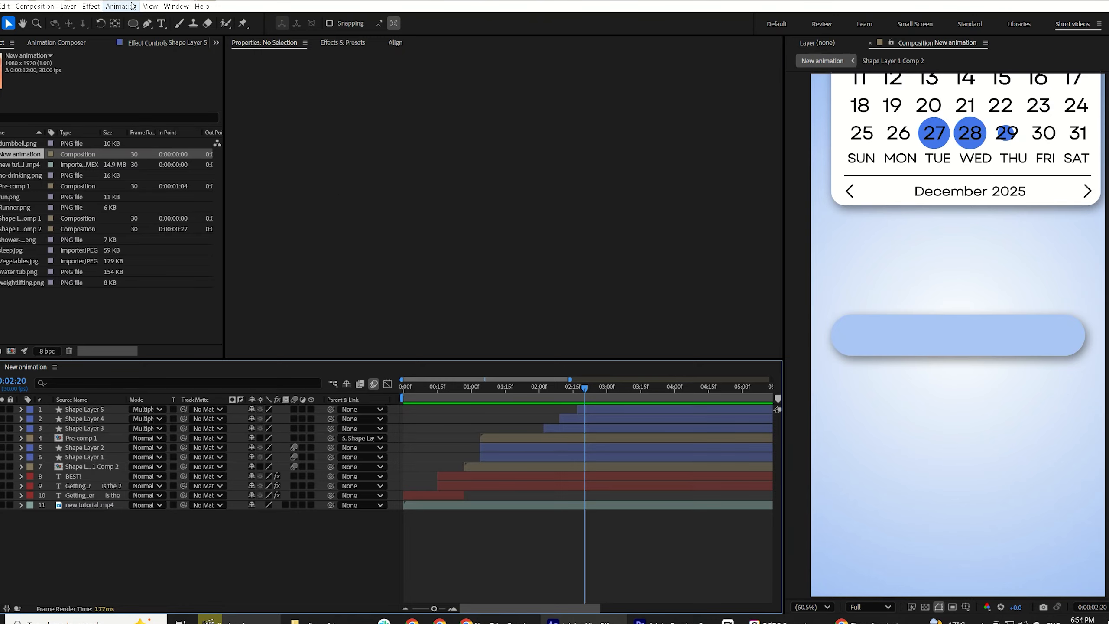
pyautogui.click(433, 495)
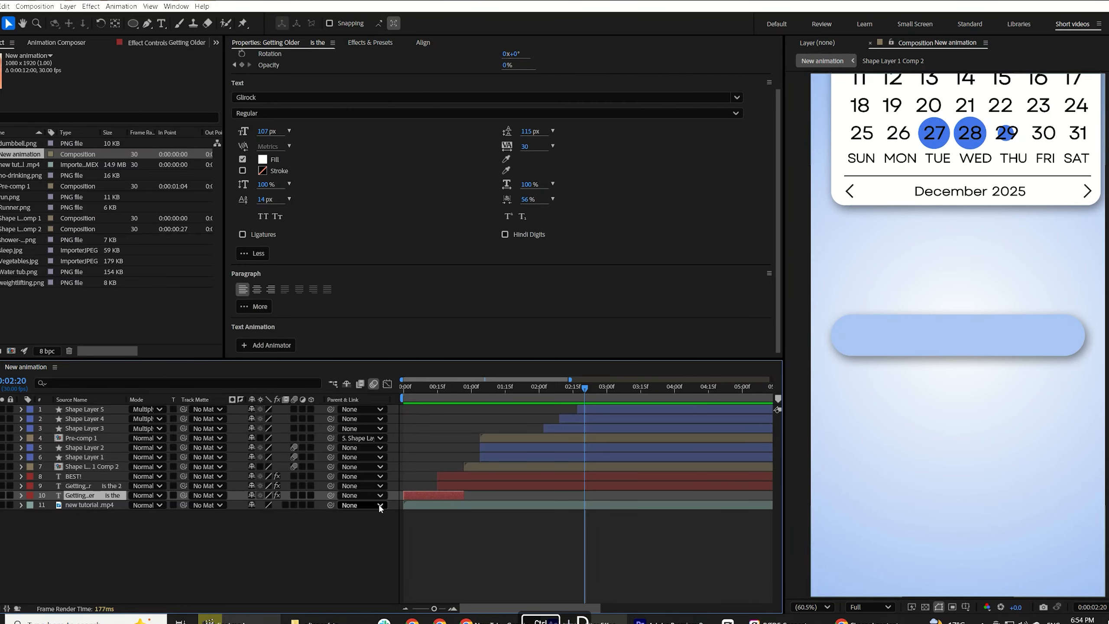
pyautogui.hotkey('ctrl', 'd')
pyautogui.moveTo(112, 493); pyautogui.dragTo(126, 404)
pyautogui.moveTo(430, 413); pyautogui.dragTo(615, 467)
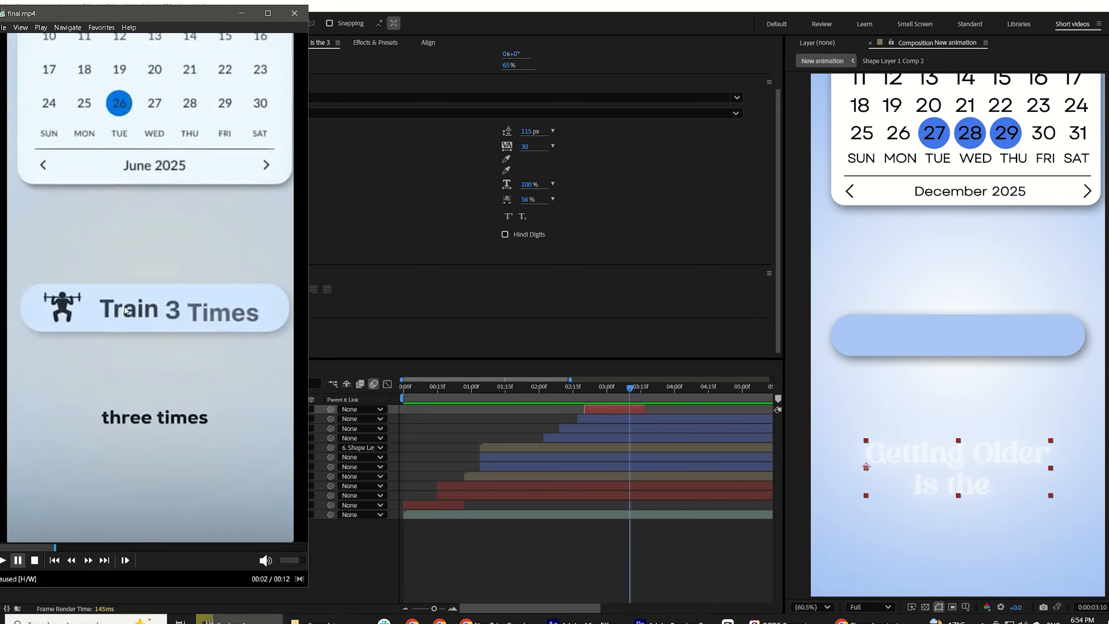
# Step: Replace the duplicated layer's text with "Train 3 Times" and change its fill color to black
pyautogui.doubleClick(603, 409)
pyautogui.hotkey('ctrl', 'a')
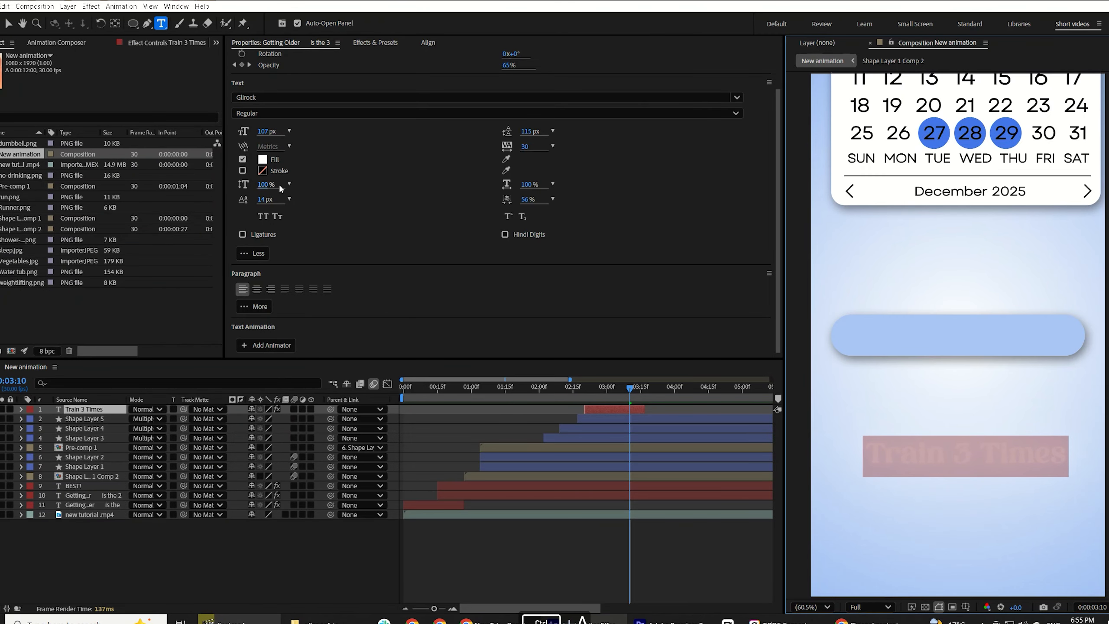
pyautogui.click(262, 160)
pyautogui.click(264, 160)
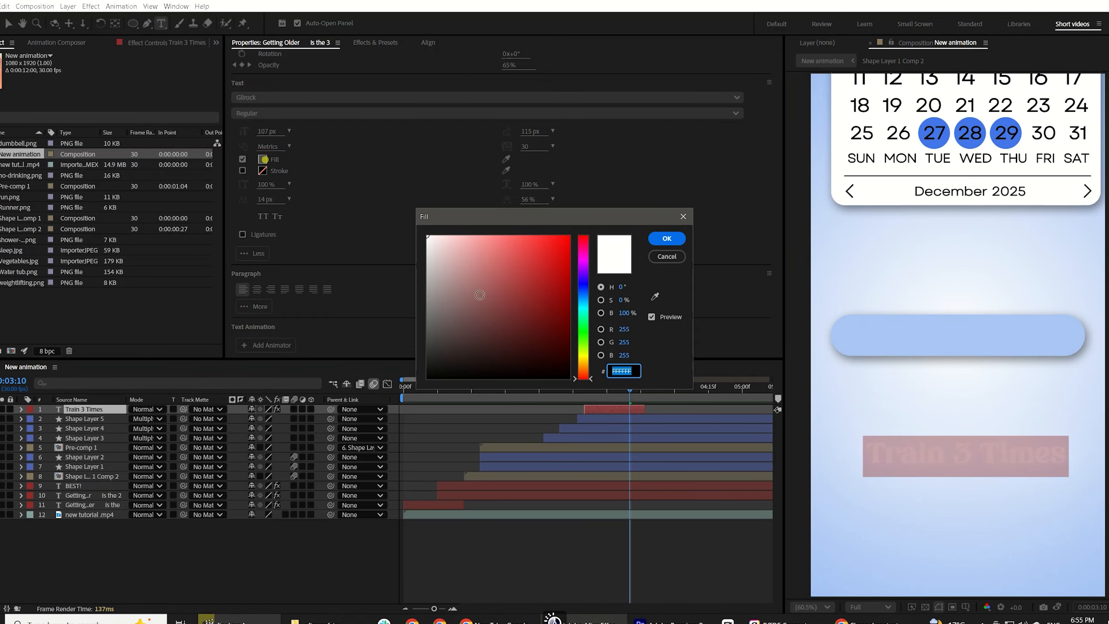
pyautogui.moveTo(510, 321); pyautogui.dragTo(571, 379)
pyautogui.click(661, 237)
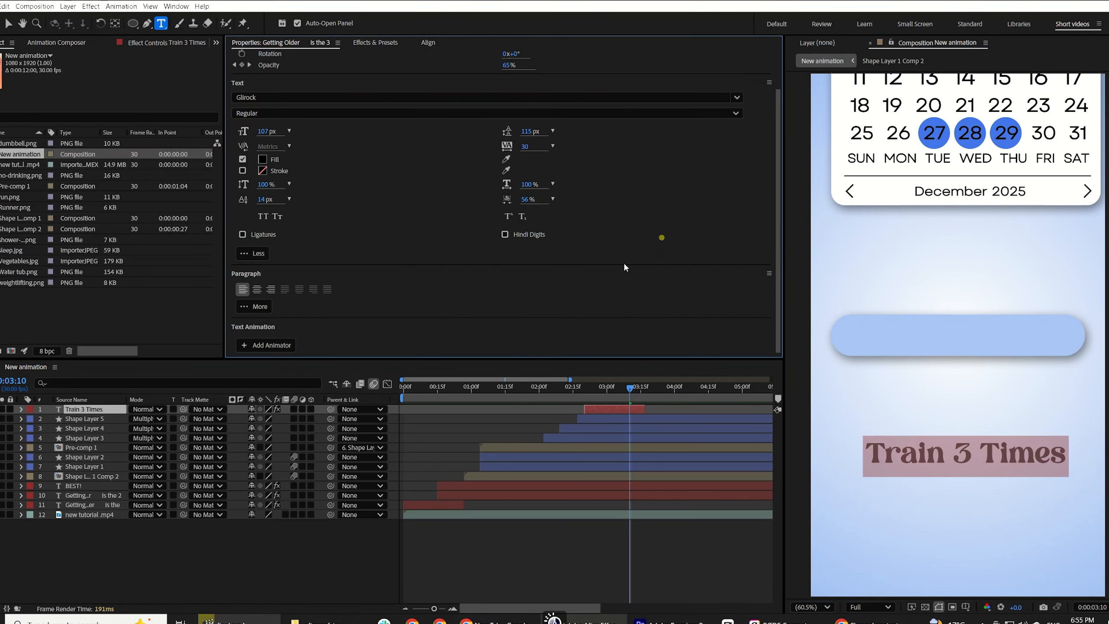
# Step: Set the Train 3 Times text's font to Gilroy-Bold
pyautogui.click(253, 97)
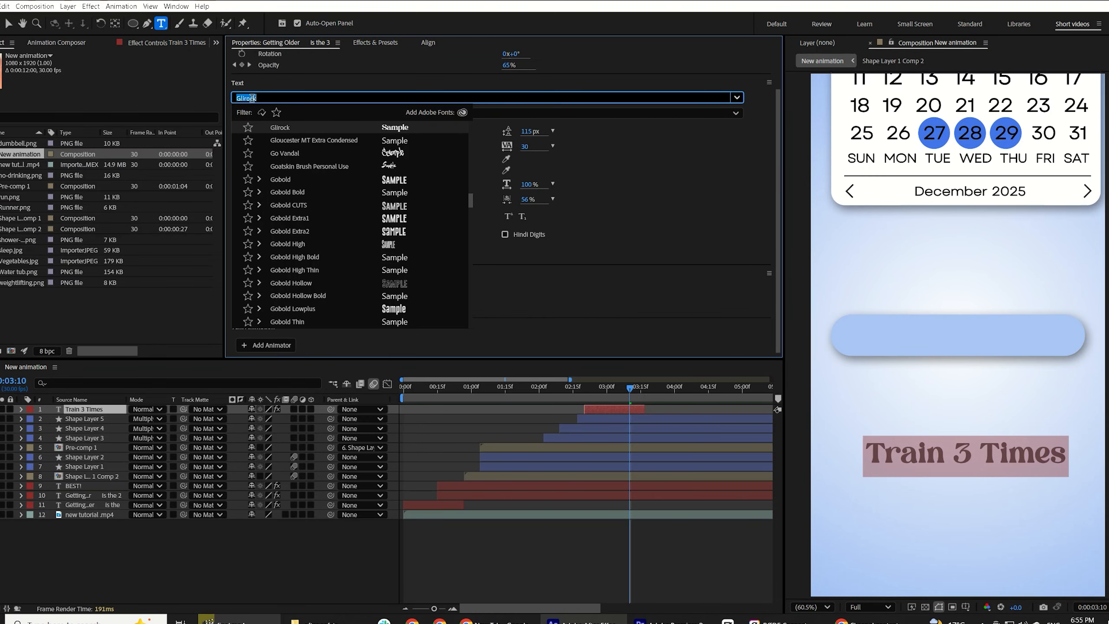
pyautogui.write('Gilr')
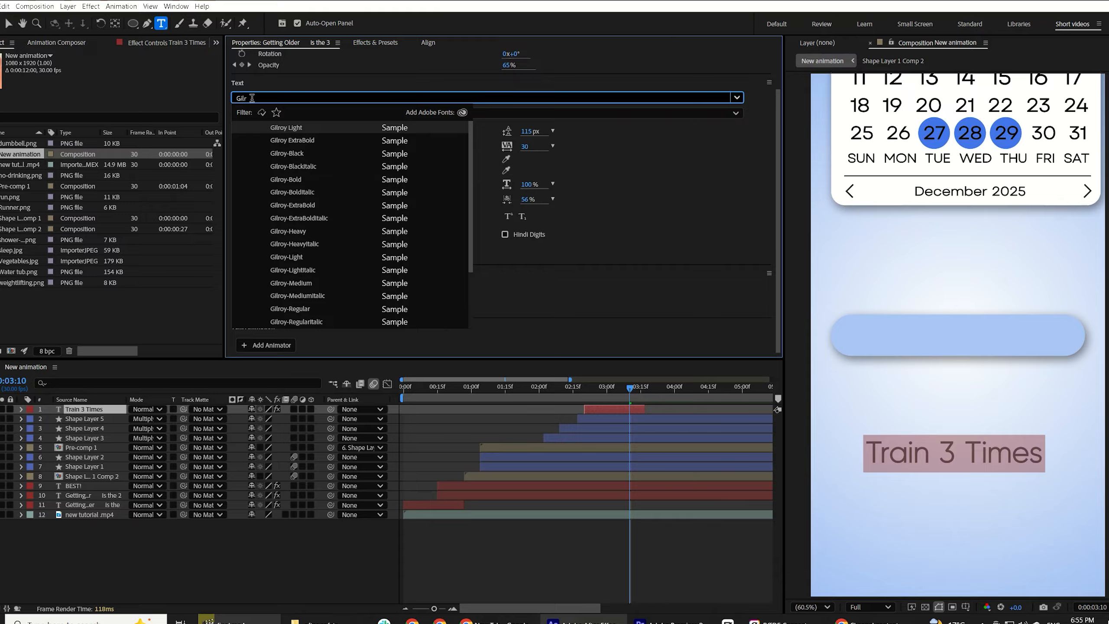
pyautogui.click(371, 178)
# Step: Remove the Opacity keyframes from Train 3 Times, move the text onto the blue rounded bar and open its font choice
pyautogui.click(643, 407)
pyautogui.press('u')
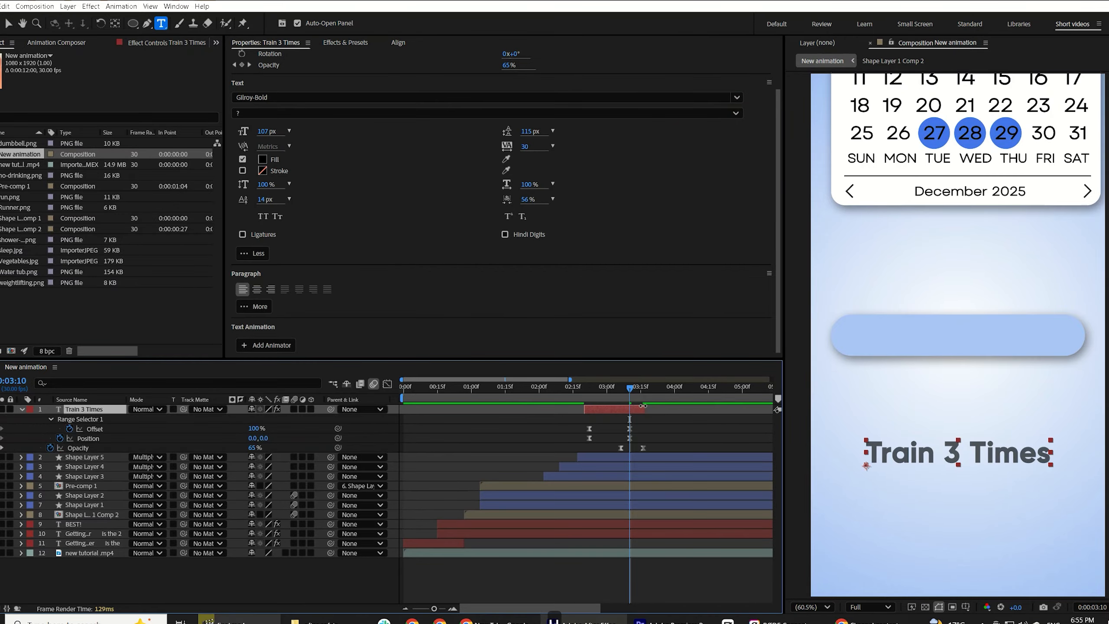
pyautogui.click(621, 388)
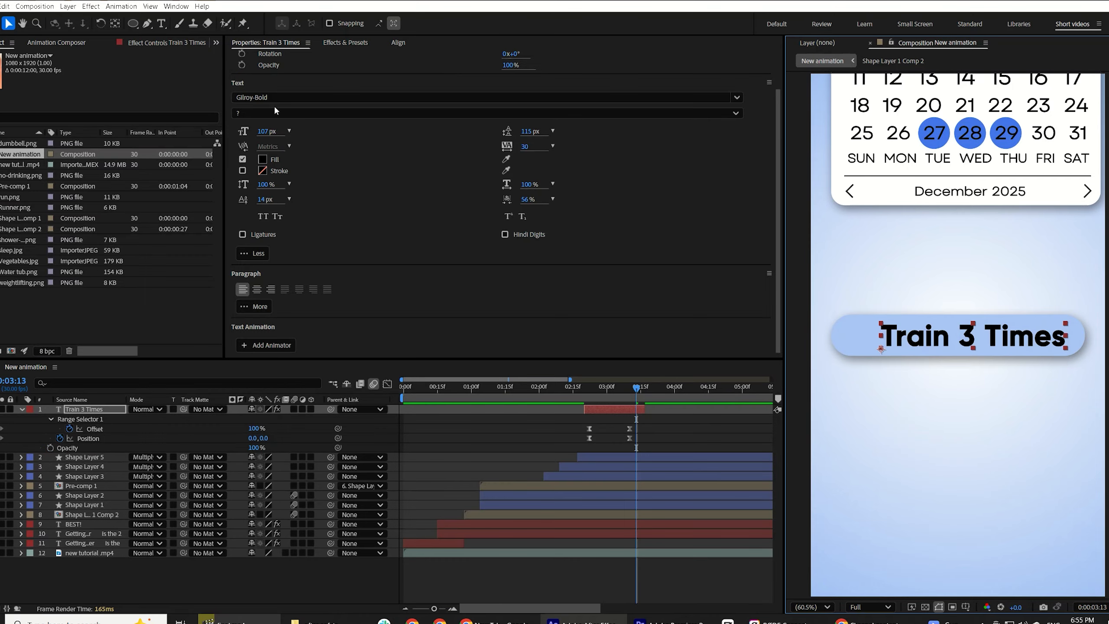
pyautogui.click(266, 98)
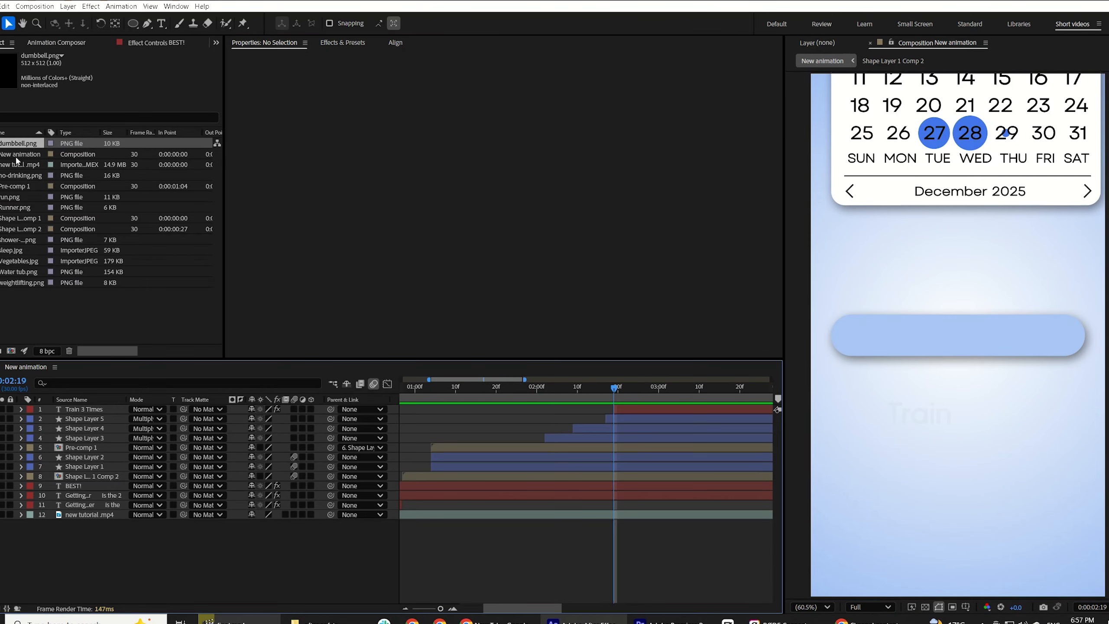
# Step: Add dumbbell.png as the topmost layer starting at 0:00:02:19 and set its Scale to 25%
pyautogui.moveTo(19, 147); pyautogui.dragTo(553, 408)
pyautogui.moveTo(606, 445); pyautogui.dragTo(610, 450)
pyautogui.press('s')
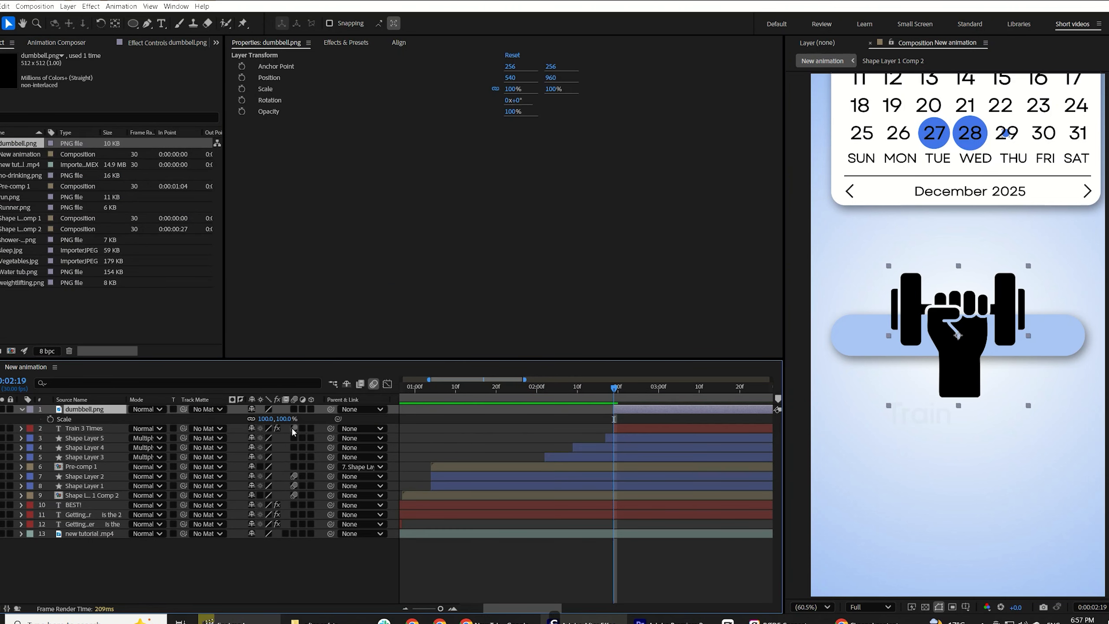
pyautogui.click(270, 418)
pyautogui.write('25')
pyautogui.press('Return')
# Step: Keyframe the dumbbell's Position from 194, 1054 at 0:00:02:19 to 194, 960 at 0:00:02:27
pyautogui.press('p')
pyautogui.moveTo(256, 419); pyautogui.dragTo(105, 420)
pyautogui.click(51, 418)
pyautogui.moveTo(613, 402); pyautogui.dragTo(648, 407)
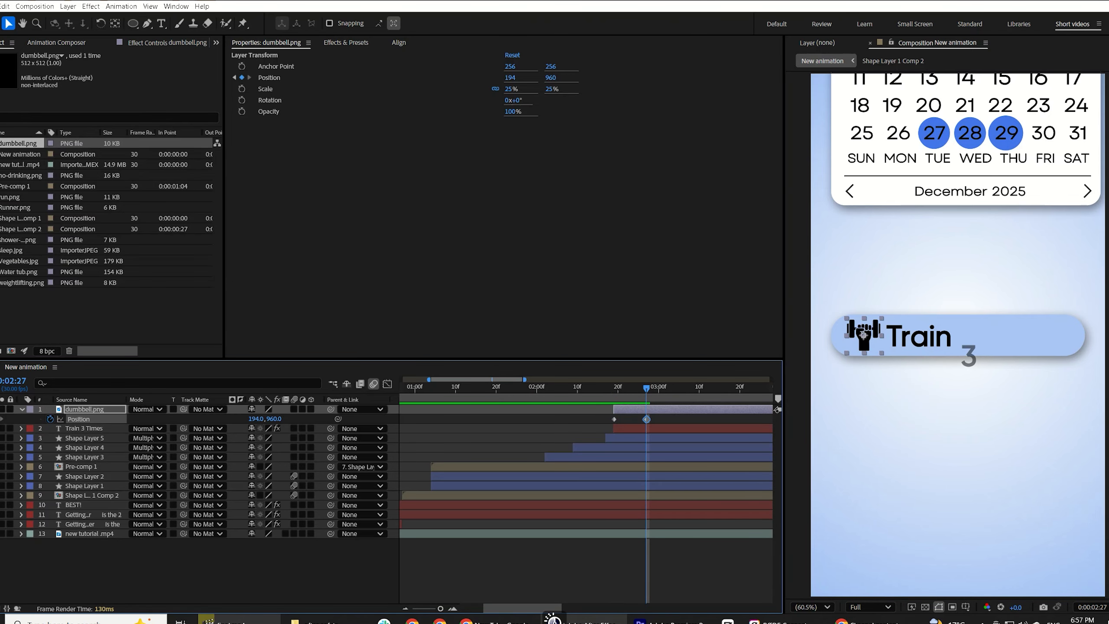
pyautogui.press('j')
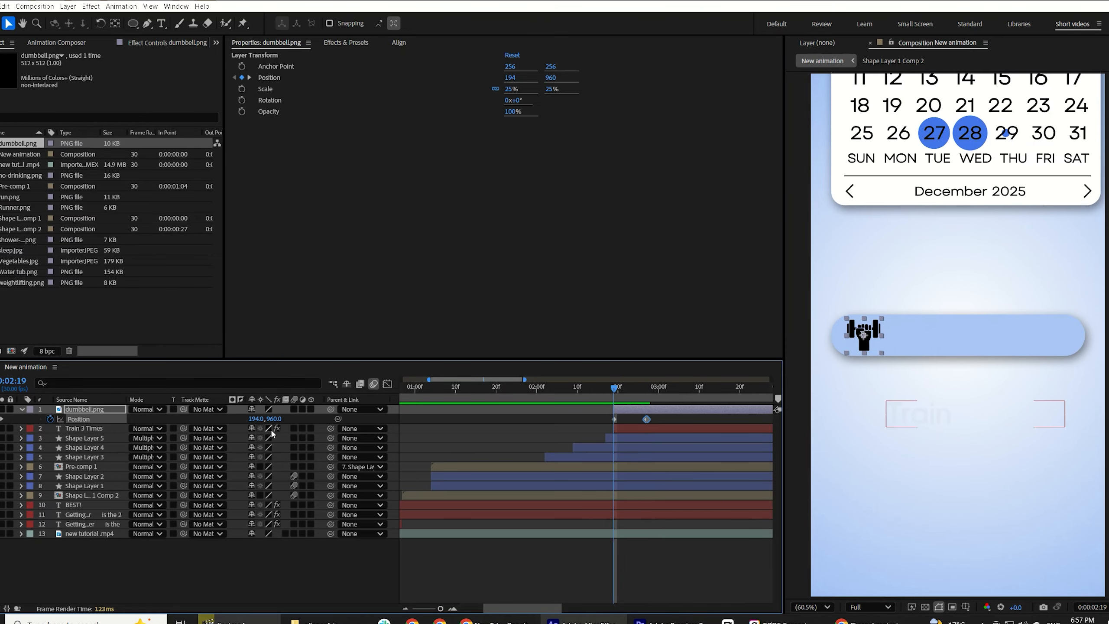
pyautogui.moveTo(274, 419); pyautogui.dragTo(349, 403)
# Step: Keyframe the dumbbell's Opacity from 0% at 0:00:02:19 to 100% at about 0:00:03:02
pyautogui.press('t')
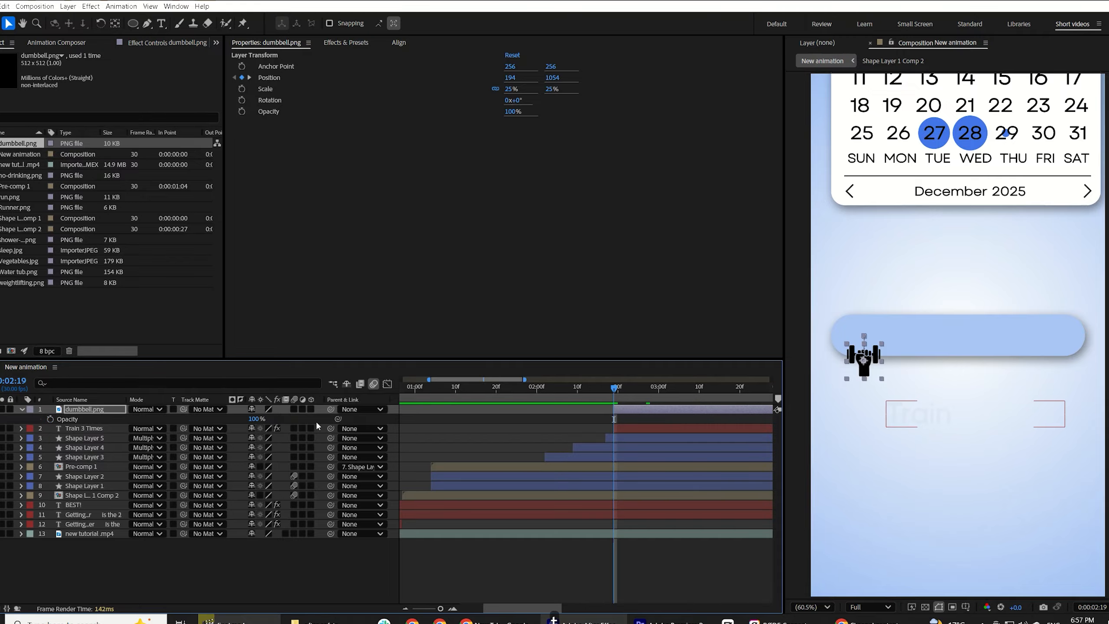
pyautogui.click(51, 419)
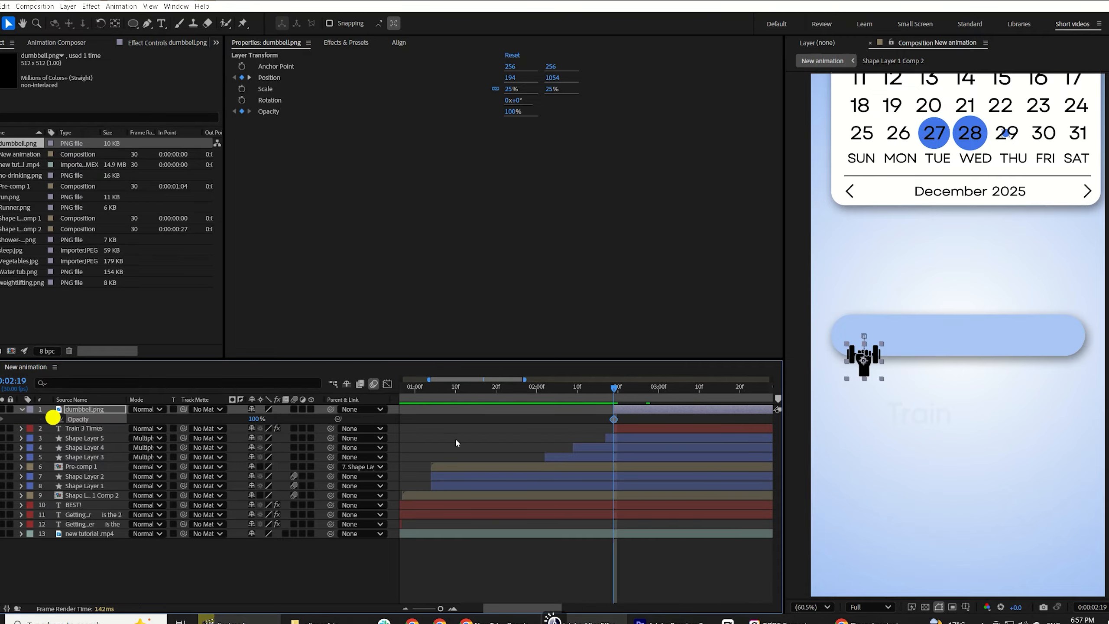
pyautogui.moveTo(614, 419); pyautogui.dragTo(667, 419)
pyautogui.click(253, 418)
pyautogui.write('0')
pyautogui.press('Return')
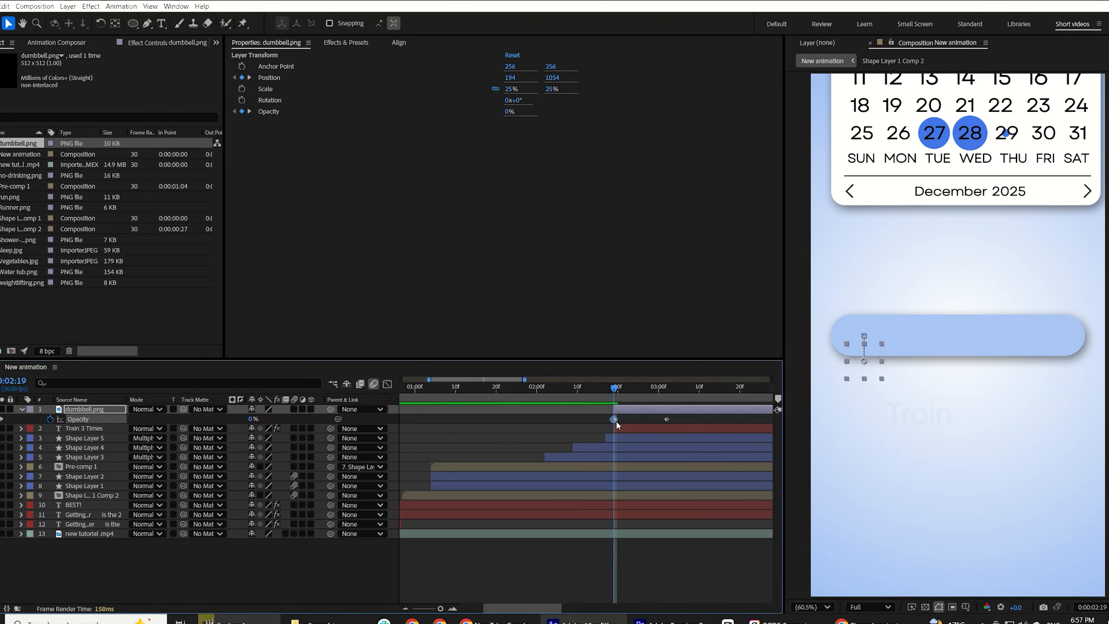
# Step: Move the dumbbell's first Opacity keyframe to about 0:00:02:23, apply Easy Ease to its Position and Opacity keyframes, and preview the result
pyautogui.moveTo(615, 421); pyautogui.dragTo(566, 429)
pyautogui.hotkey('shift', 'p')
pyautogui.press('F9')
pyautogui.press('space')
pyautogui.press('space')
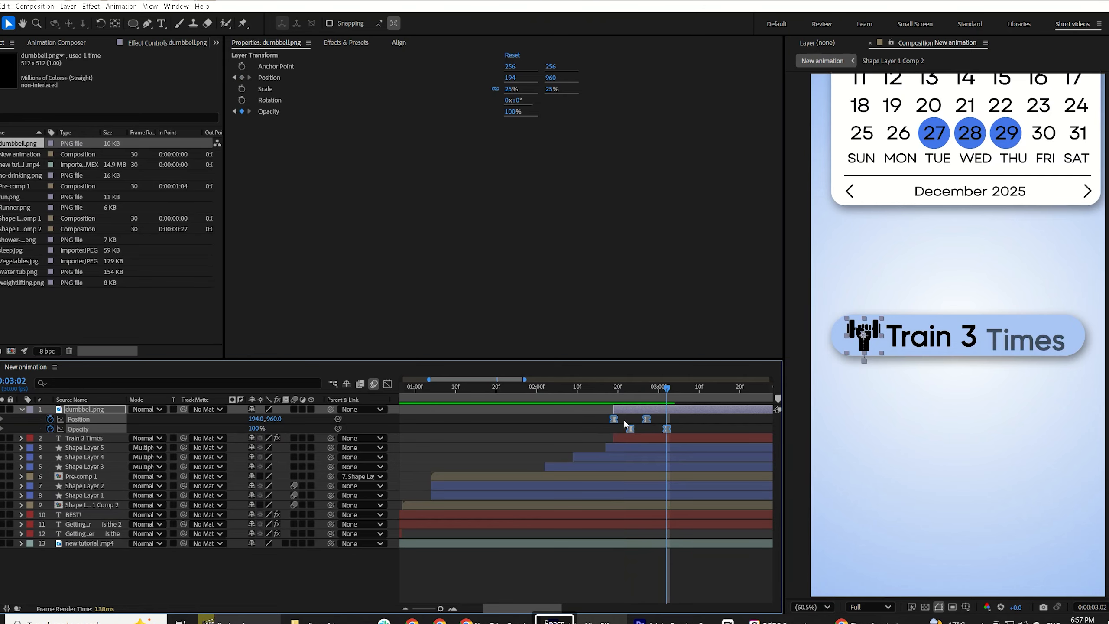
# Step: Play back the dumbbell icon and Train 3 Times text reveal from around 2:20 to check its timing
pyautogui.click(605, 432)
pyautogui.moveTo(616, 388); pyautogui.dragTo(637, 393)
pyautogui.press('space')
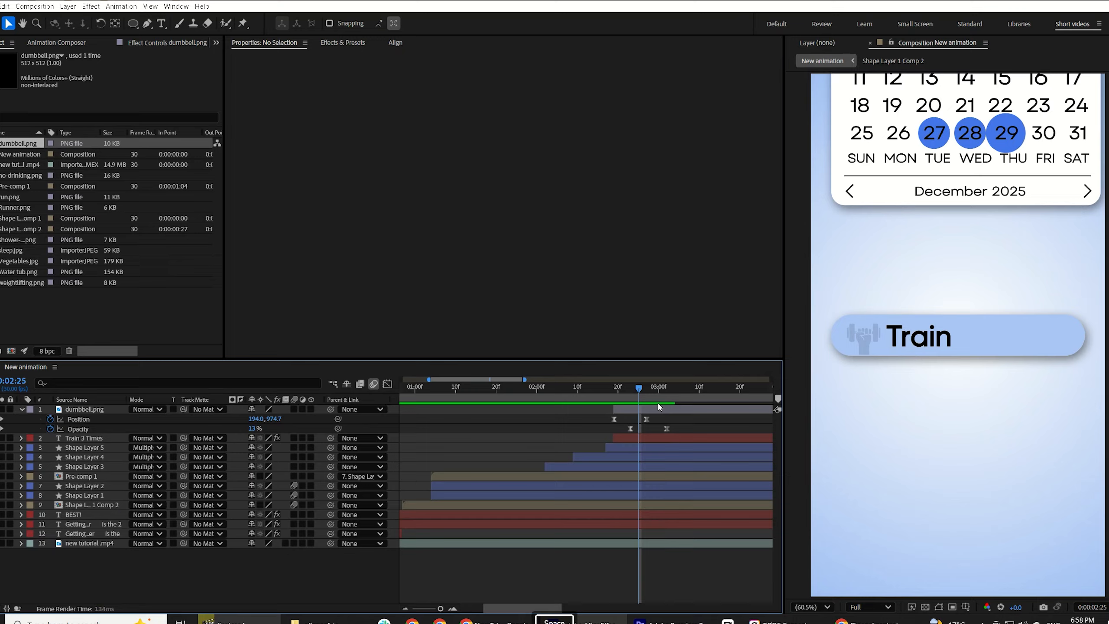
pyautogui.press('space')
pyautogui.click(617, 389)
pyautogui.press('space')
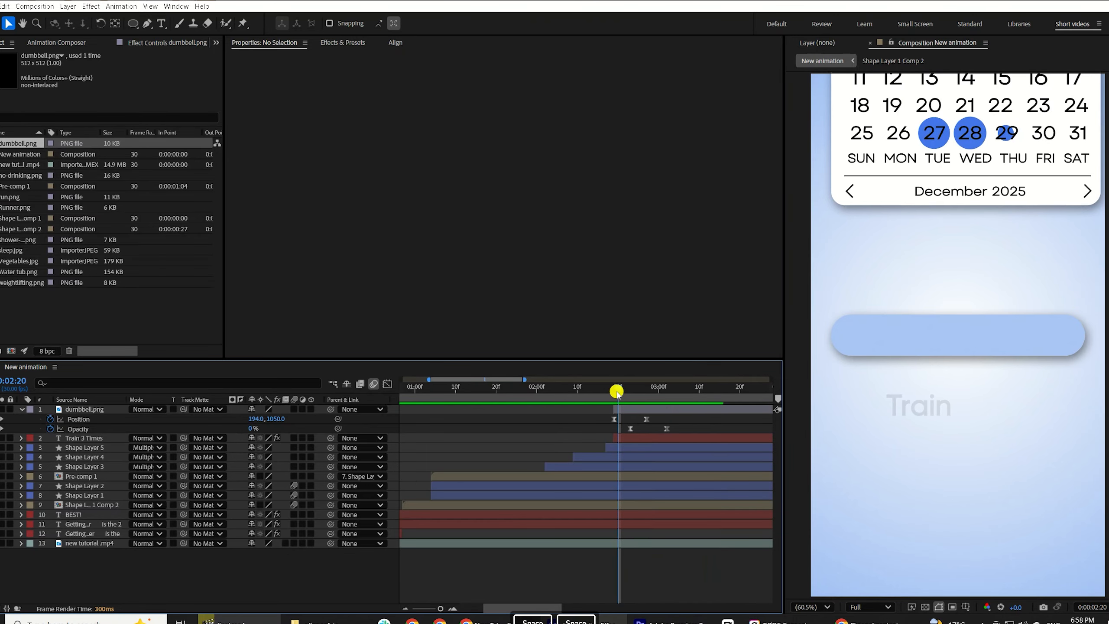
# Step: Parent the Train 3 Times text and dumbbell.png layers to Shape Layer 1
pyautogui.click(618, 420)
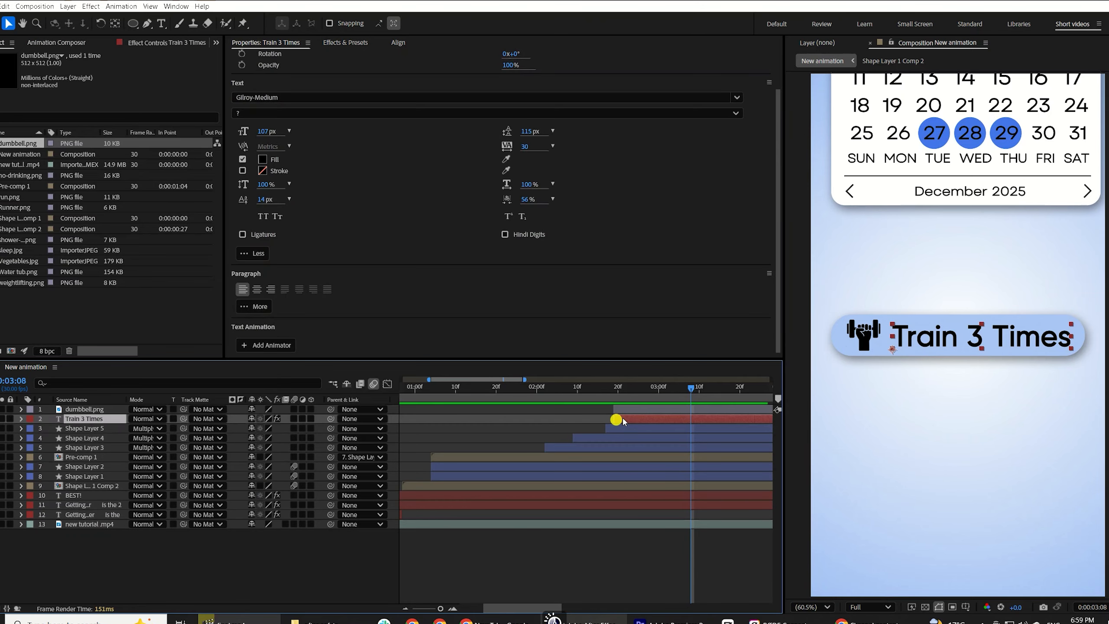
pyautogui.keyDown('shift'); pyautogui.click(630, 413); pyautogui.keyUp('shift')
pyautogui.moveTo(331, 409); pyautogui.dragTo(131, 477)
# Step: Keyframe Shape Layer 1's scale at 3:05 and set it to 85% at 3:13
pyautogui.click(637, 474)
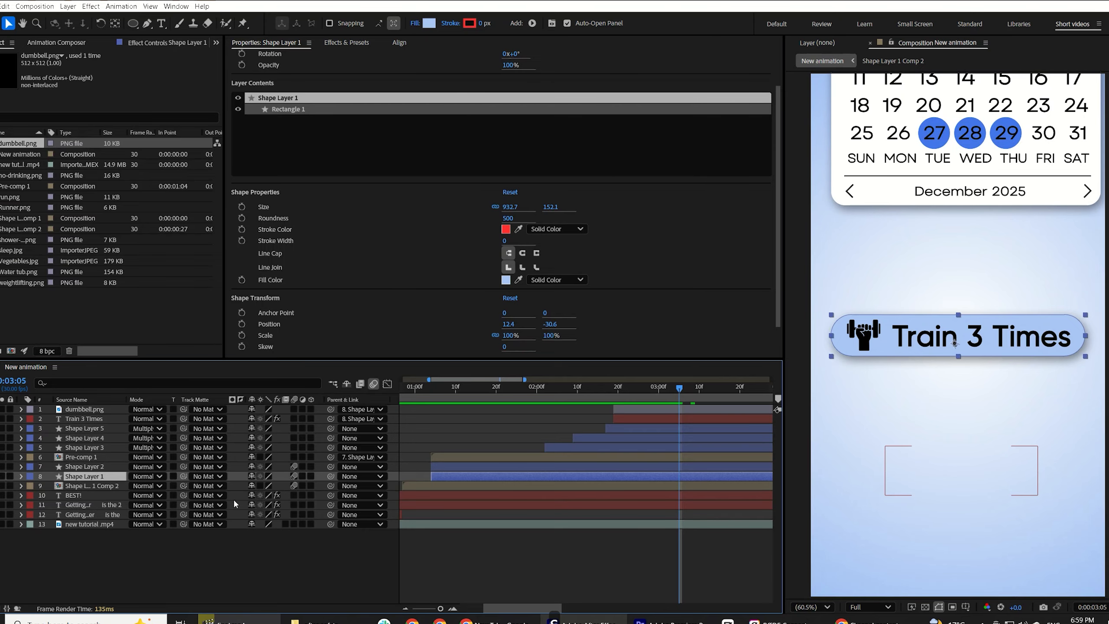
pyautogui.press('s')
pyautogui.click(2, 485)
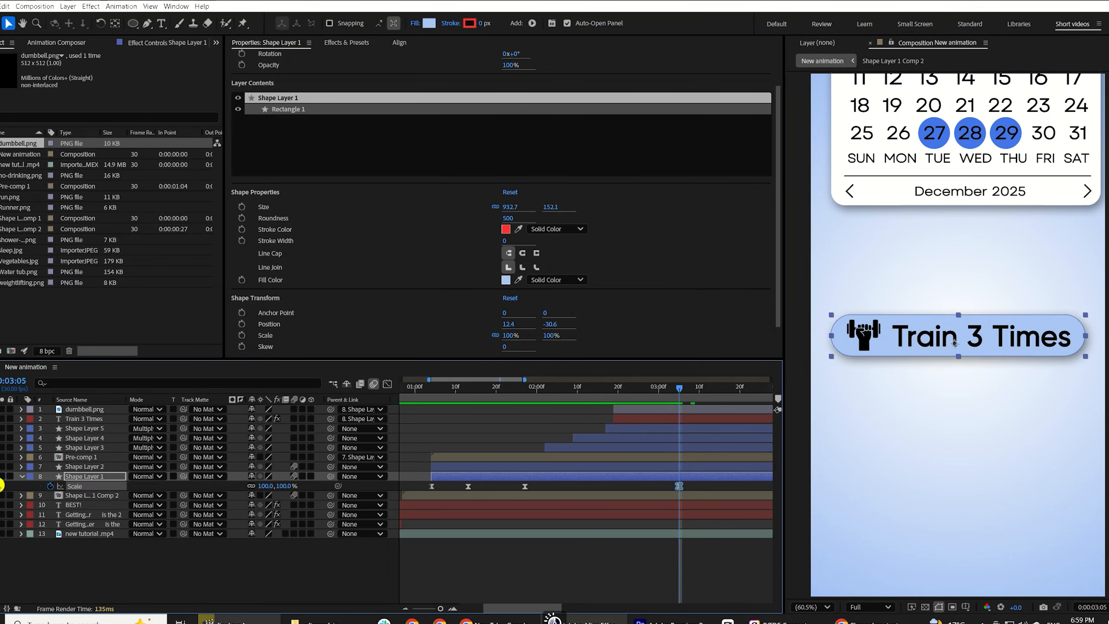
pyautogui.click(686, 389)
pyautogui.moveTo(686, 390); pyautogui.dragTo(711, 388)
pyautogui.click(286, 487)
pyautogui.write('85')
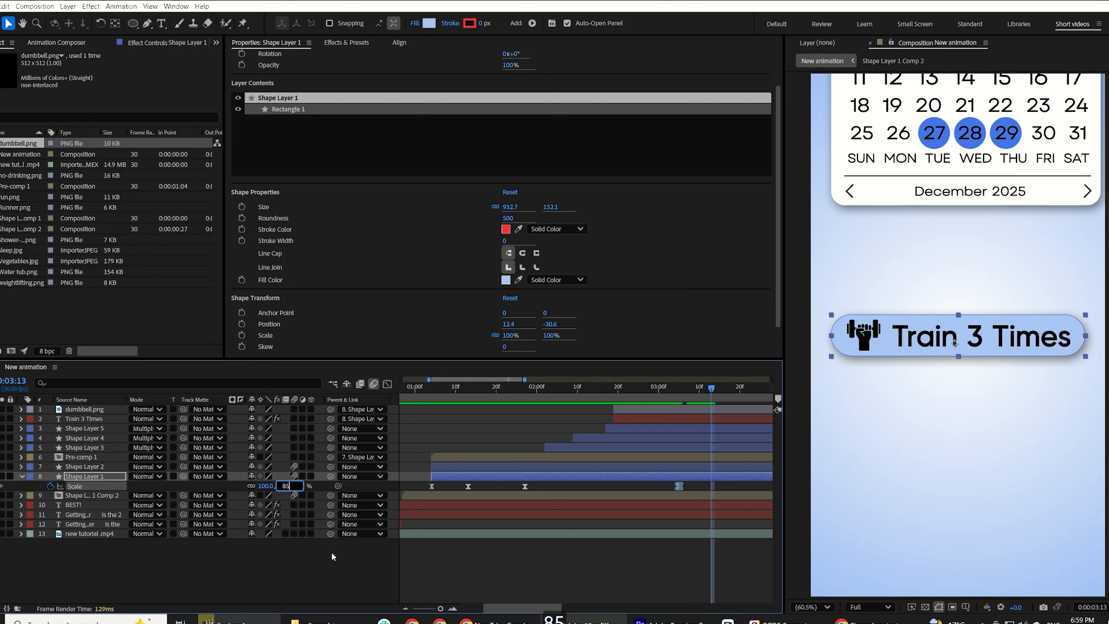
pyautogui.click(317, 557)
# Step: Keyframe Shape Layer 1's position at 3:05 and raise the bar to about Y 785 at 3:13
pyautogui.click(534, 476)
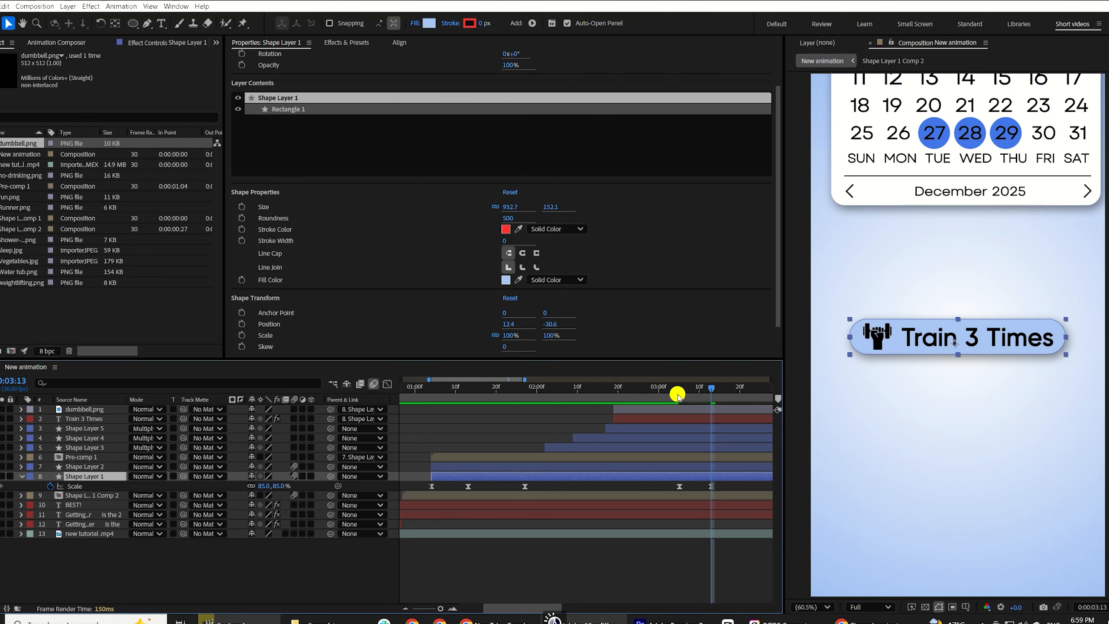
pyautogui.click(679, 396)
pyautogui.press('p')
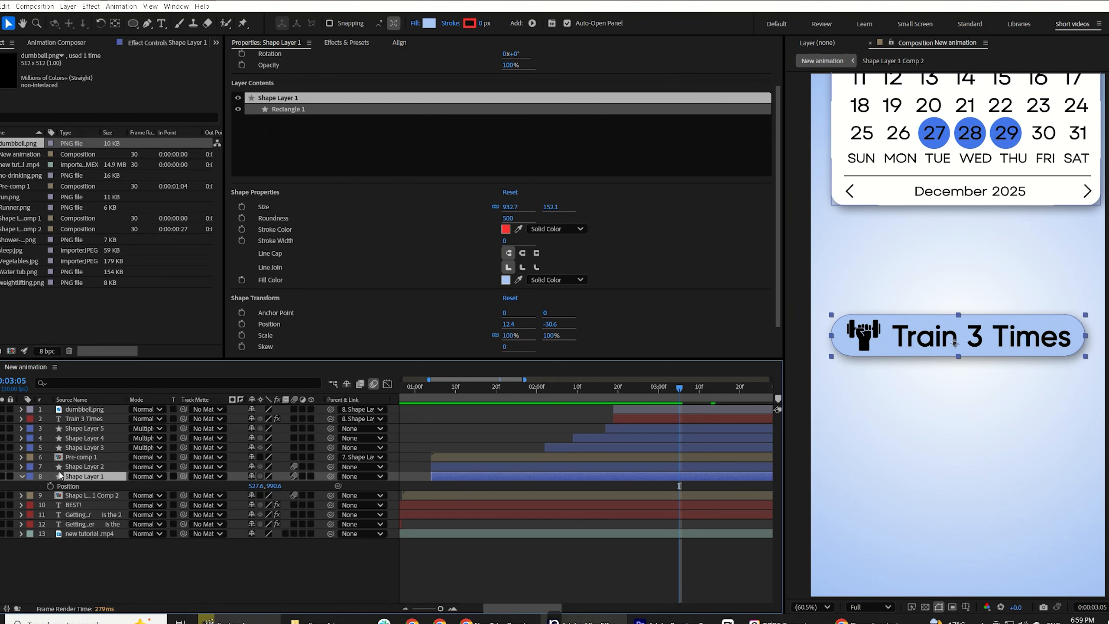
pyautogui.click(50, 486)
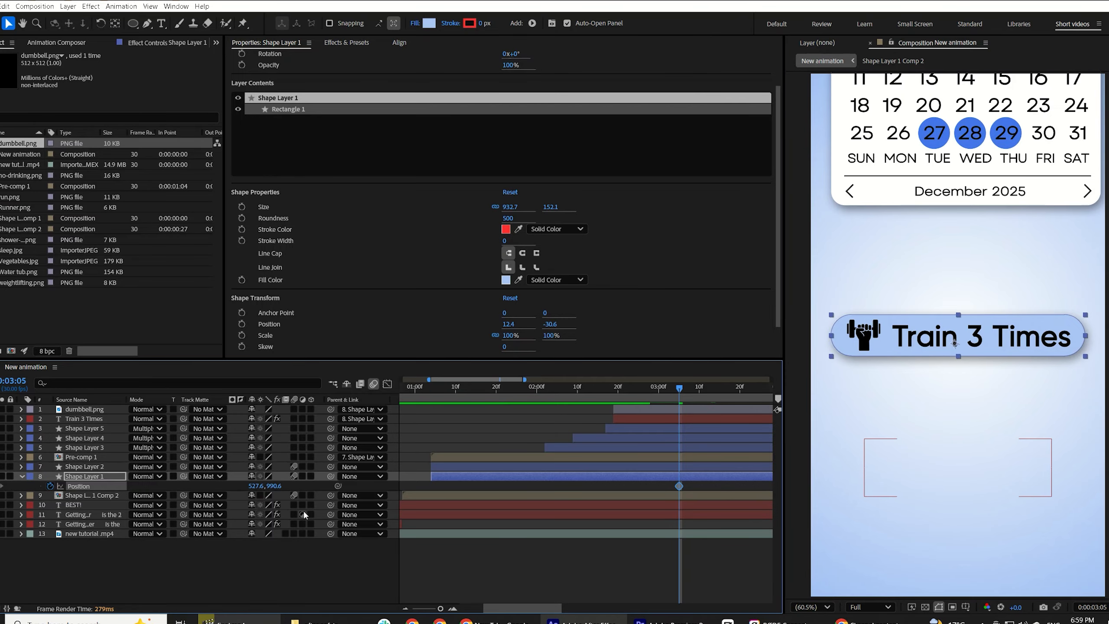
pyautogui.hotkey('shift', 's')
pyautogui.click(3, 505)
pyautogui.press('k')
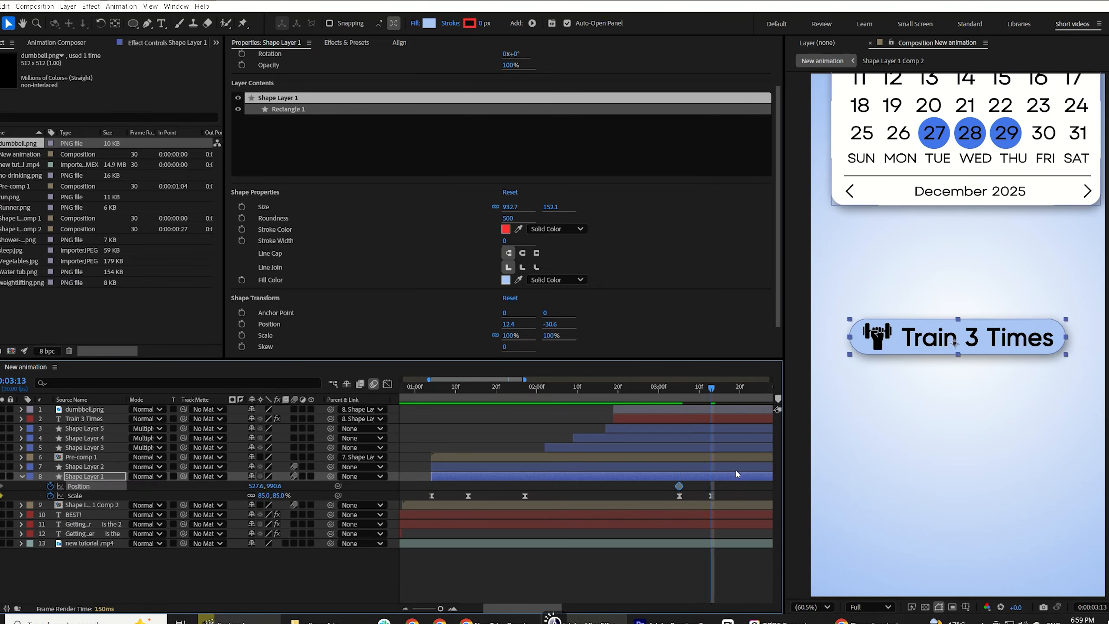
pyautogui.moveTo(282, 486); pyautogui.dragTo(200, 447)
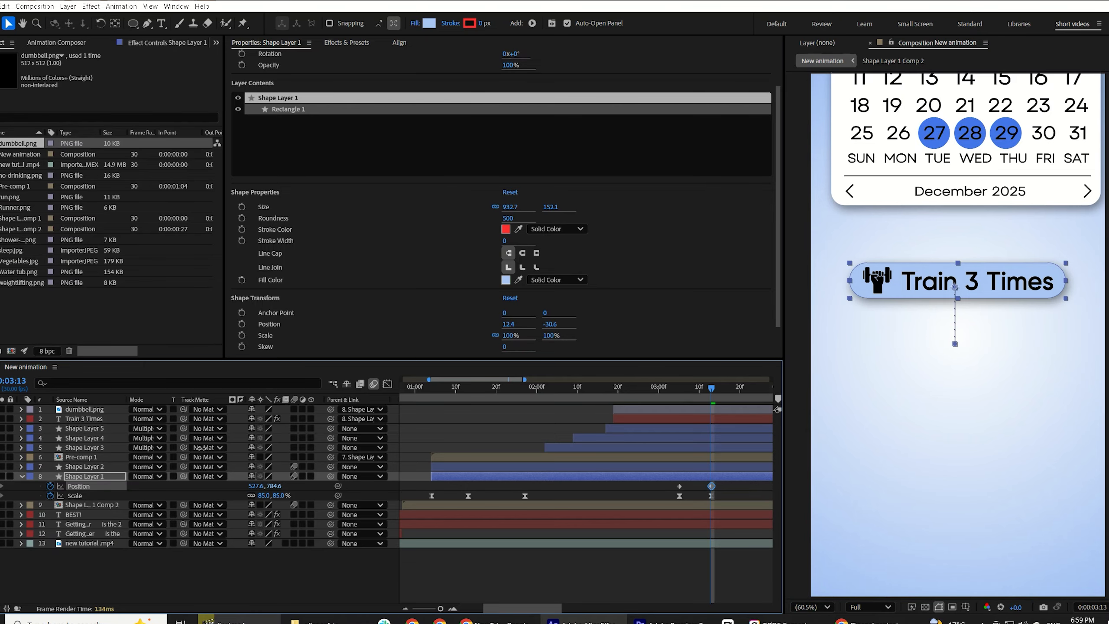
# Step: Apply Easy Ease to both of Shape Layer 1's position keyframes and preview the bar's upward move
pyautogui.click(720, 485)
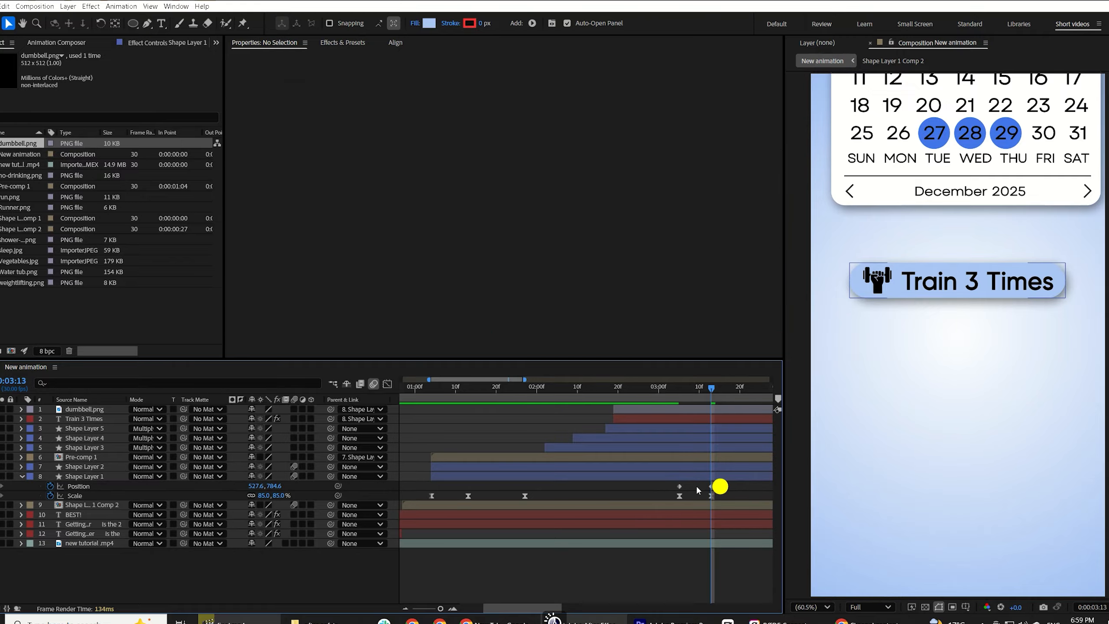
pyautogui.moveTo(648, 477); pyautogui.dragTo(721, 491)
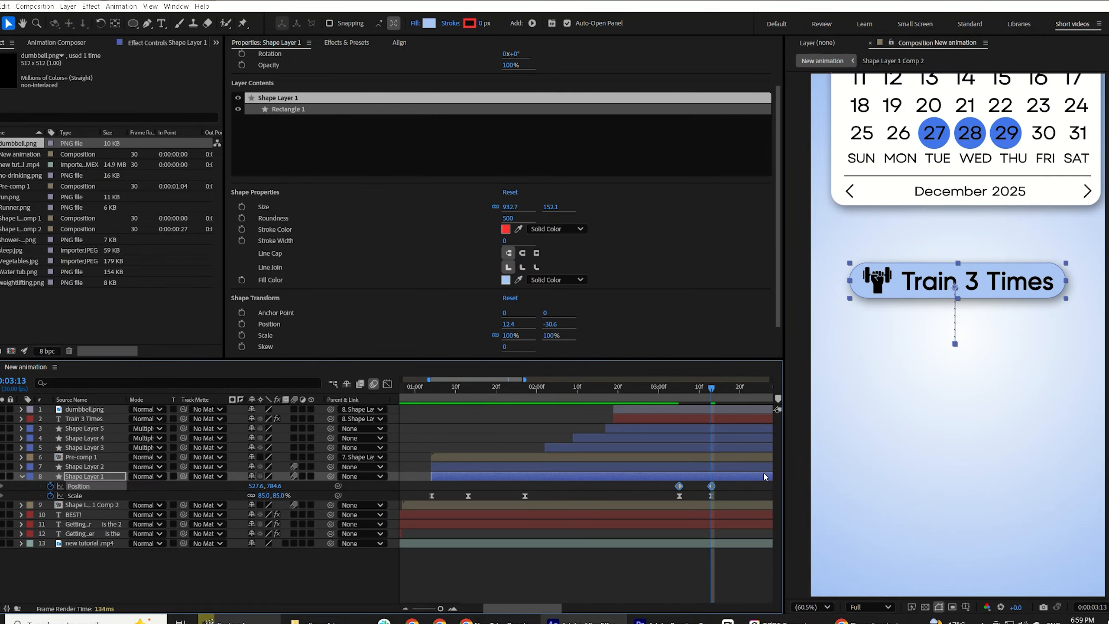
pyautogui.click(672, 566)
pyautogui.press('space')
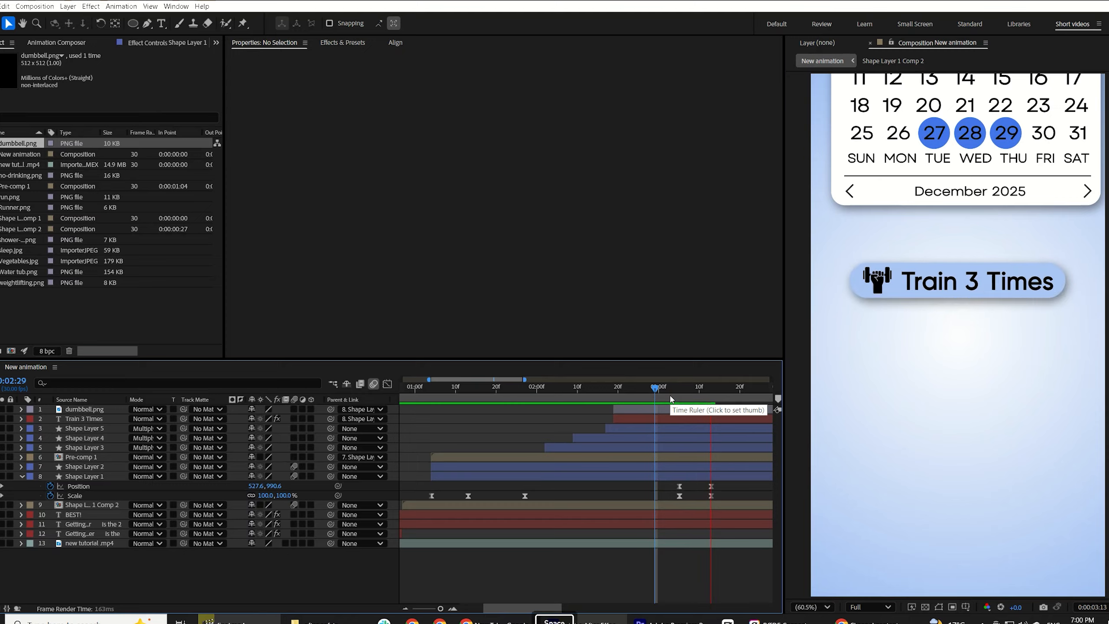
pyautogui.click(674, 400)
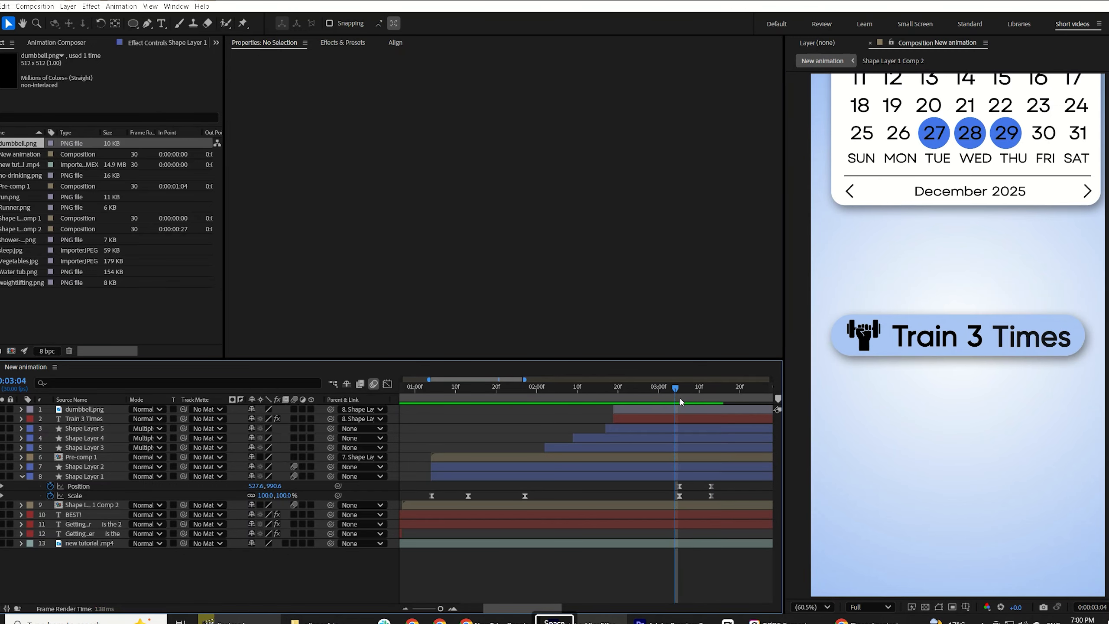
pyautogui.press('space')
# Step: Duplicate Shape Layer 1 and remove the copy's position keyframes, keeping the bar at its original position
pyautogui.click(667, 478)
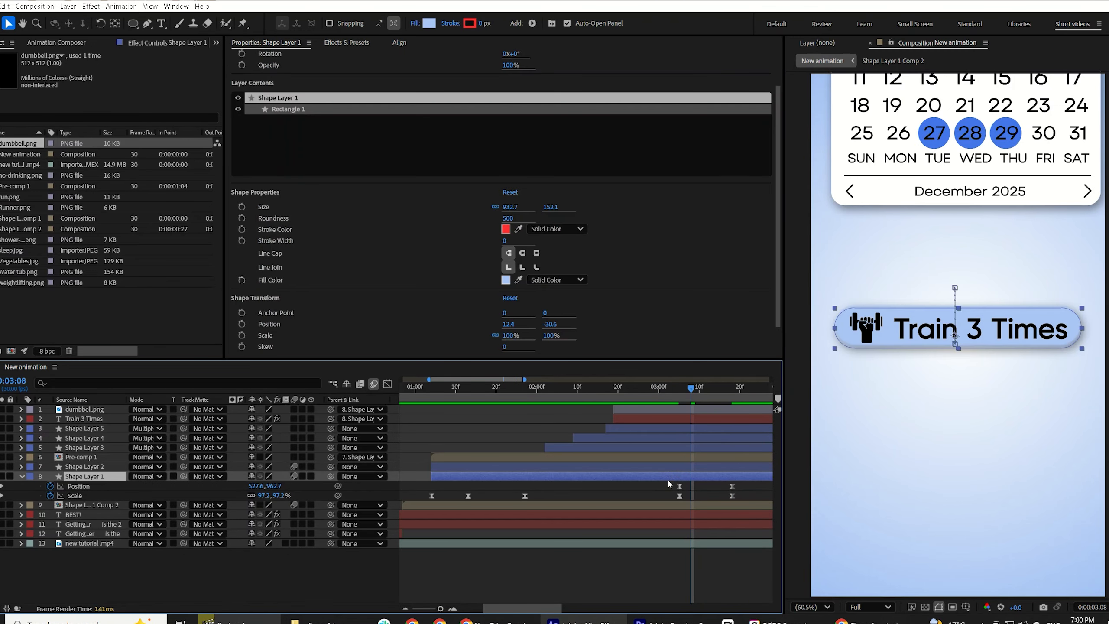
pyautogui.hotkey('ctrl', 'd')
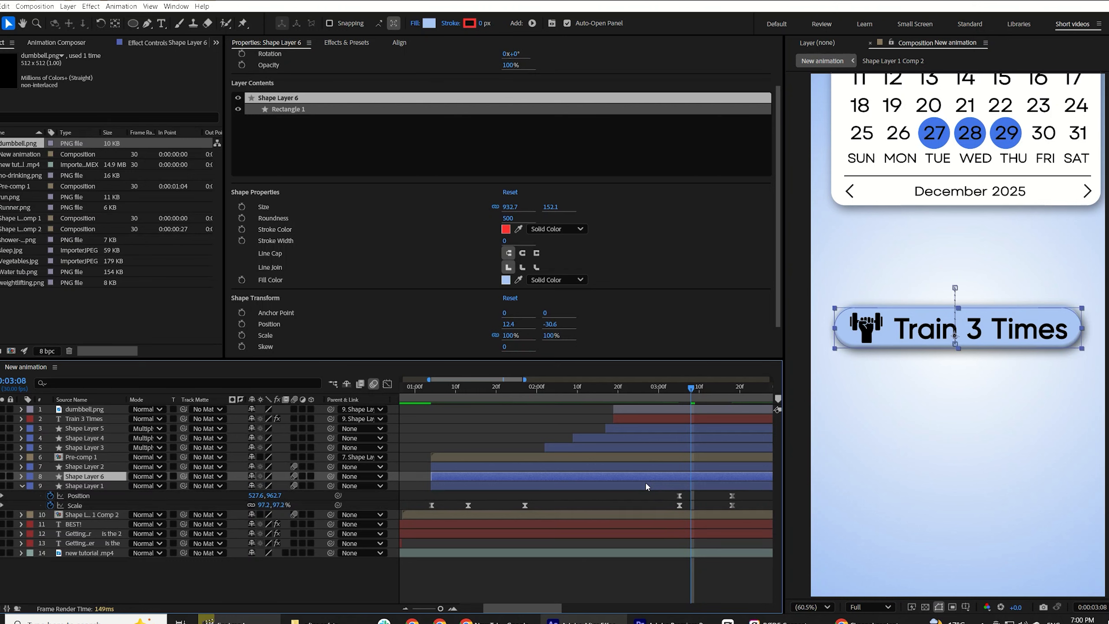
pyautogui.press('p')
pyautogui.click(676, 390)
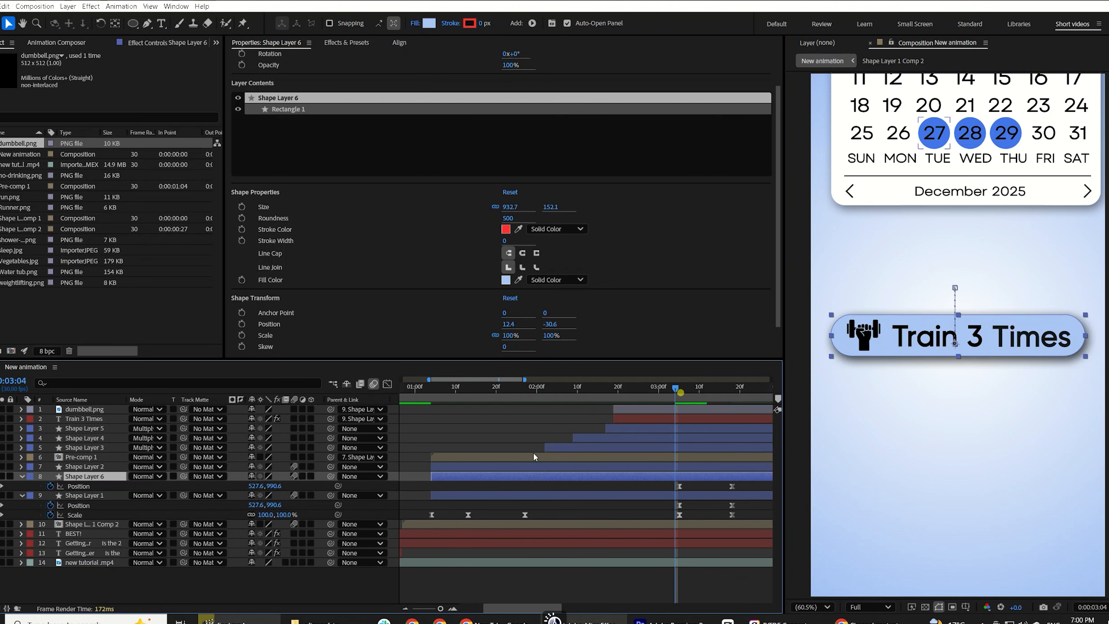
pyautogui.click(49, 486)
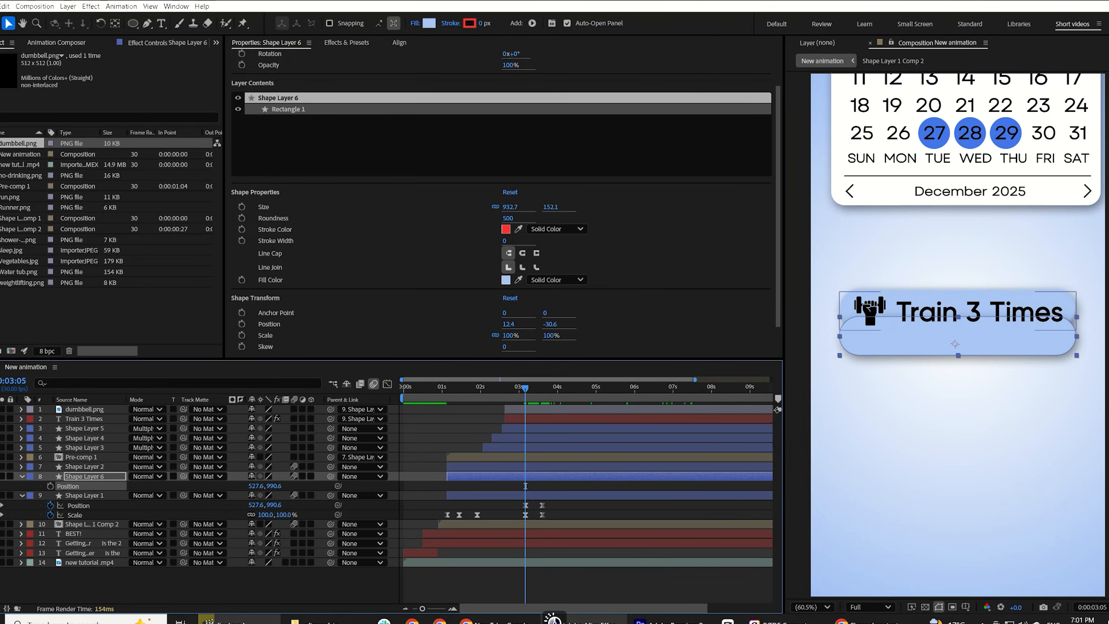
# Step: Shift the duplicated bar layer to start at 3:05 and delete its last two scale keyframes
pyautogui.press('j')
pyautogui.hotkey('ctrl', 'v')
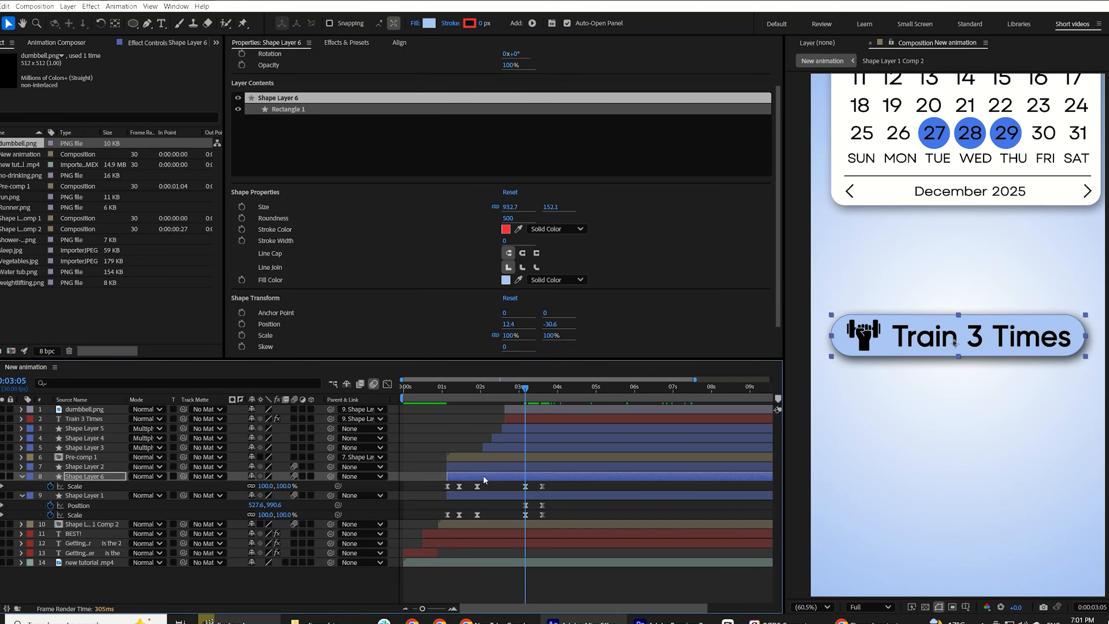
pyautogui.moveTo(486, 476); pyautogui.dragTo(565, 496)
pyautogui.moveTo(630, 485); pyautogui.dragTo(600, 501)
pyautogui.press('Delete')
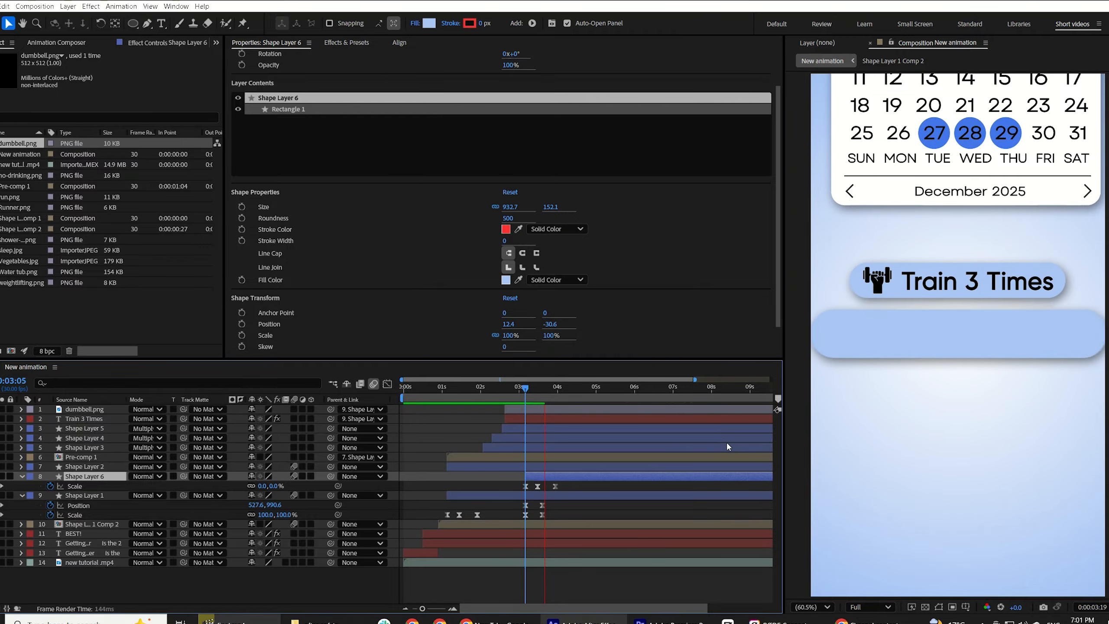
# Step: Move the duplicated bar down beneath the Train 3 Times bar, and set its scale keyframe at 3:28 to 85%
pyautogui.press('space')
pyautogui.press('j')
pyautogui.press('p')
pyautogui.press('s')
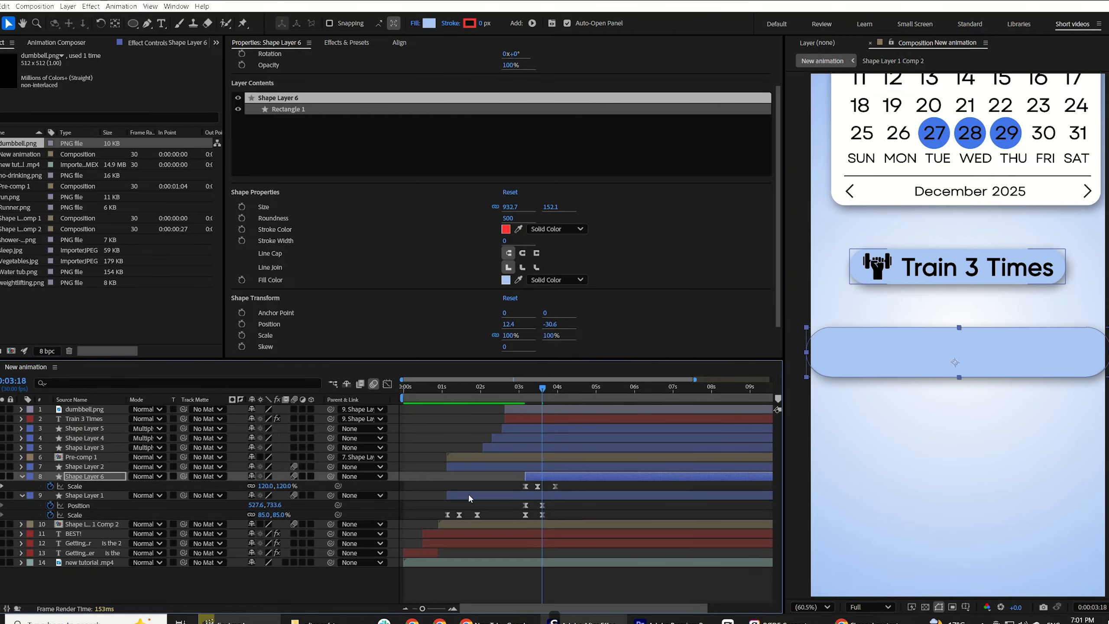
pyautogui.press('k')
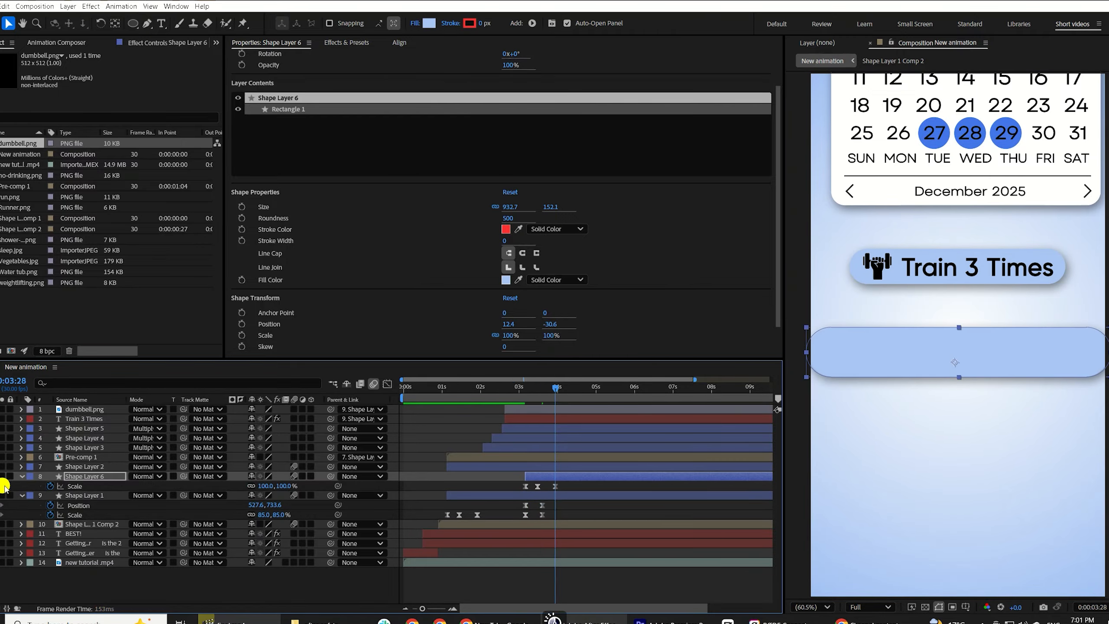
pyautogui.click(284, 486)
pyautogui.write('85')
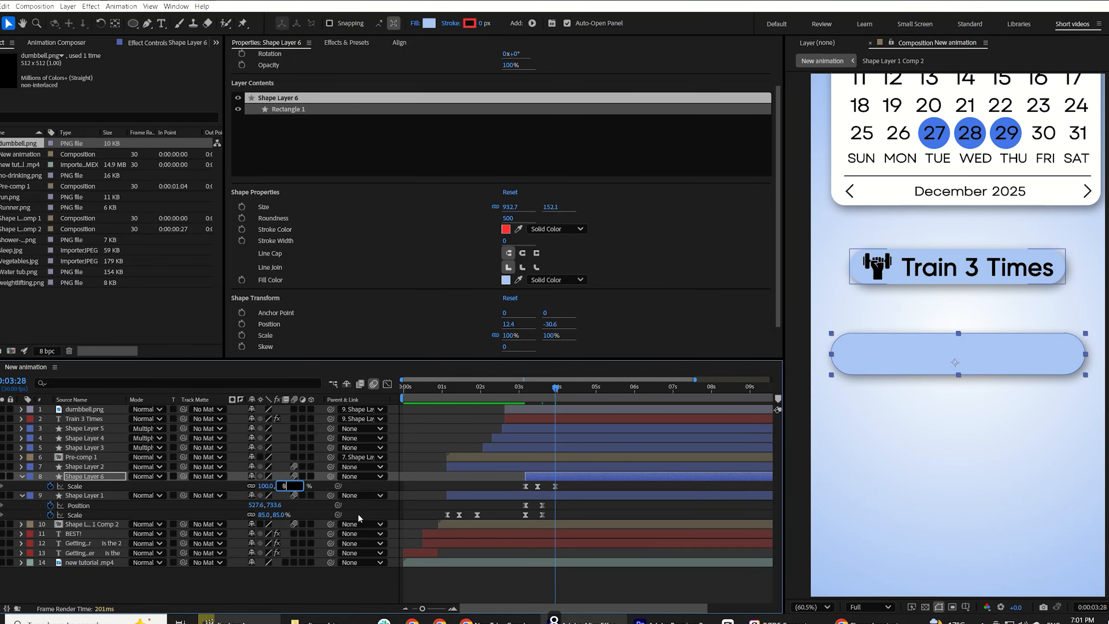
pyautogui.click(520, 577)
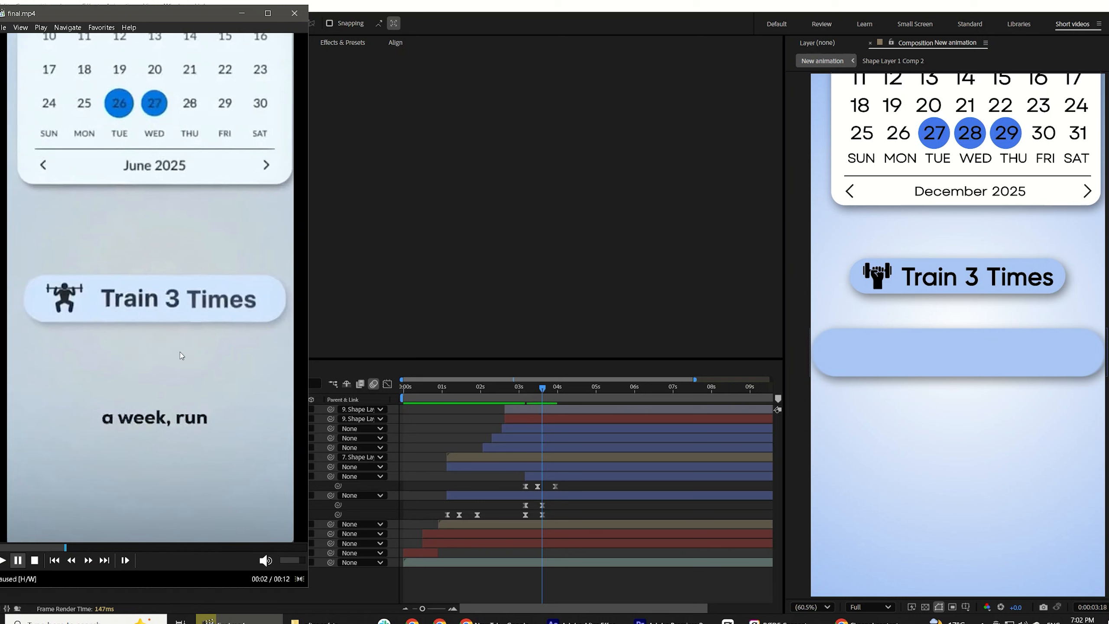
# Step: Play the final.mp4 reference through the part where the Run 3 Times bar appears
pyautogui.press('space')
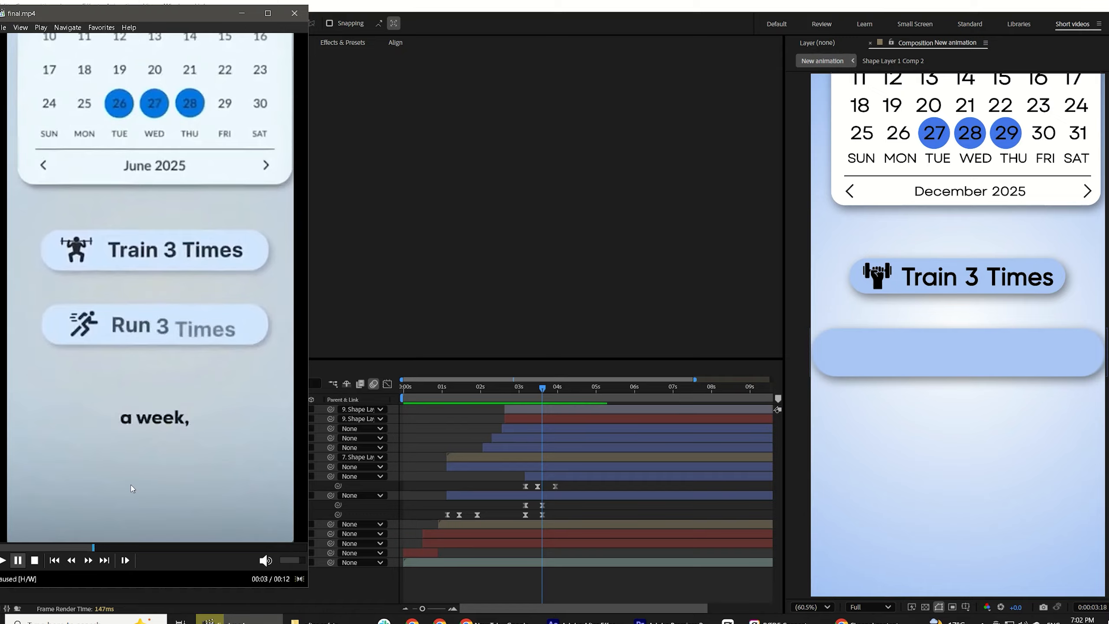
pyautogui.click(79, 547)
pyautogui.press('space')
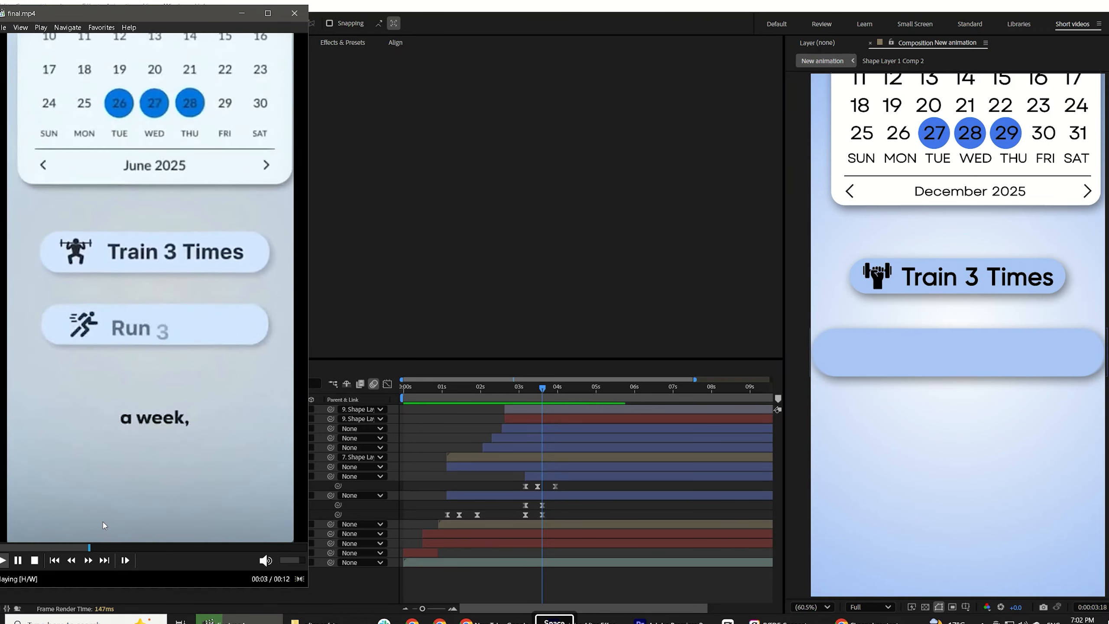
pyautogui.press('space')
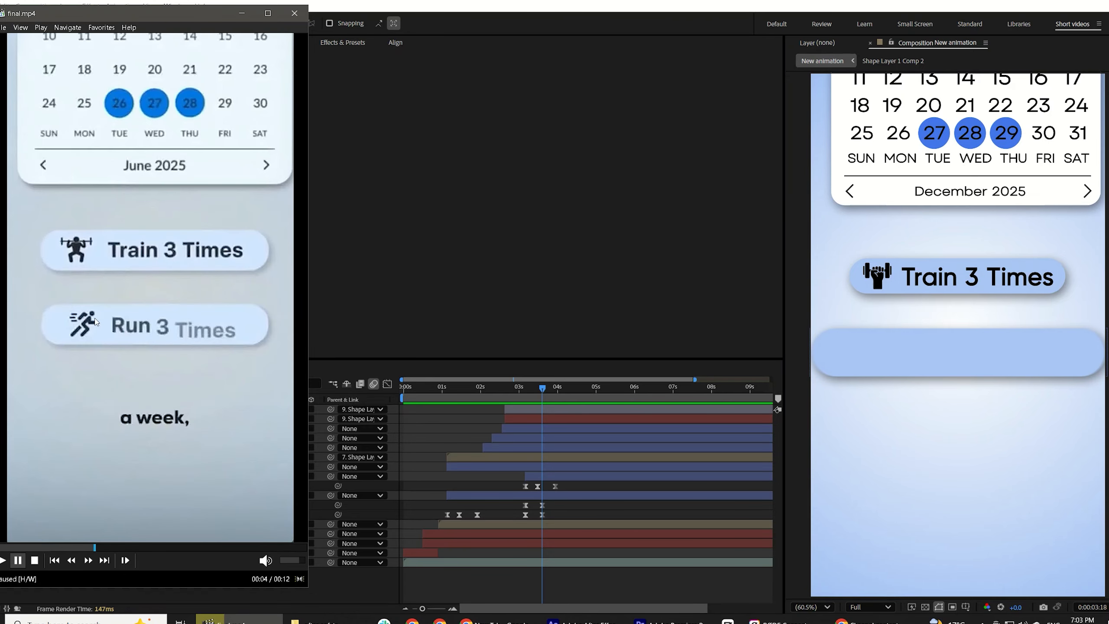
# Step: Back in After Effects, move Shape Layer 6 to the top of the layer stack and duplicate the Train 3 Times text layer
pyautogui.click(540, 482)
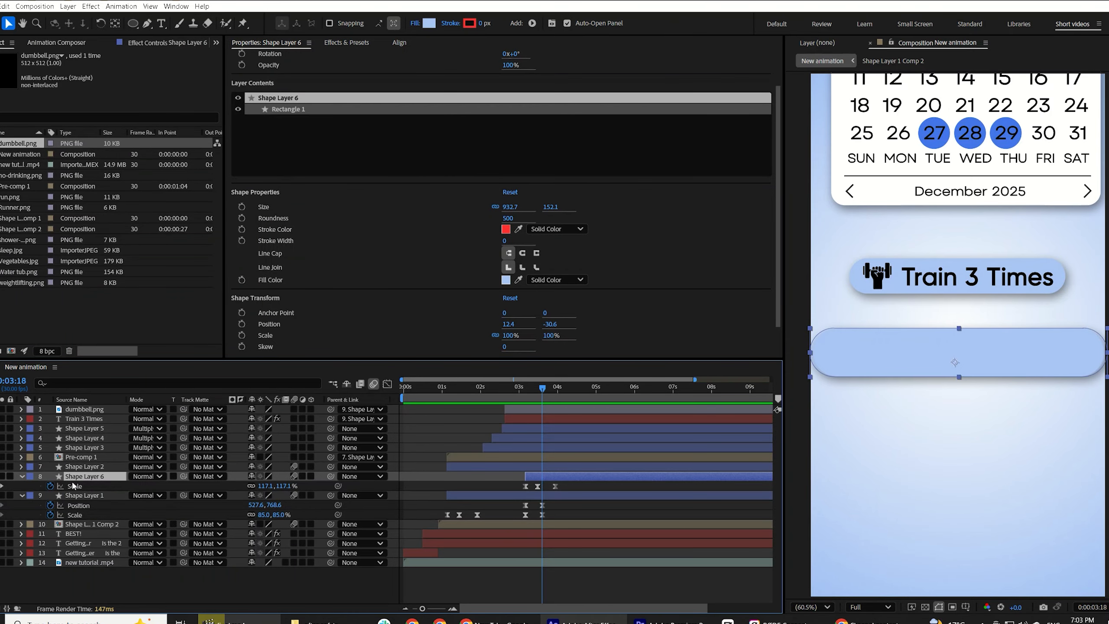
pyautogui.moveTo(87, 480); pyautogui.dragTo(83, 405)
pyautogui.click(514, 438)
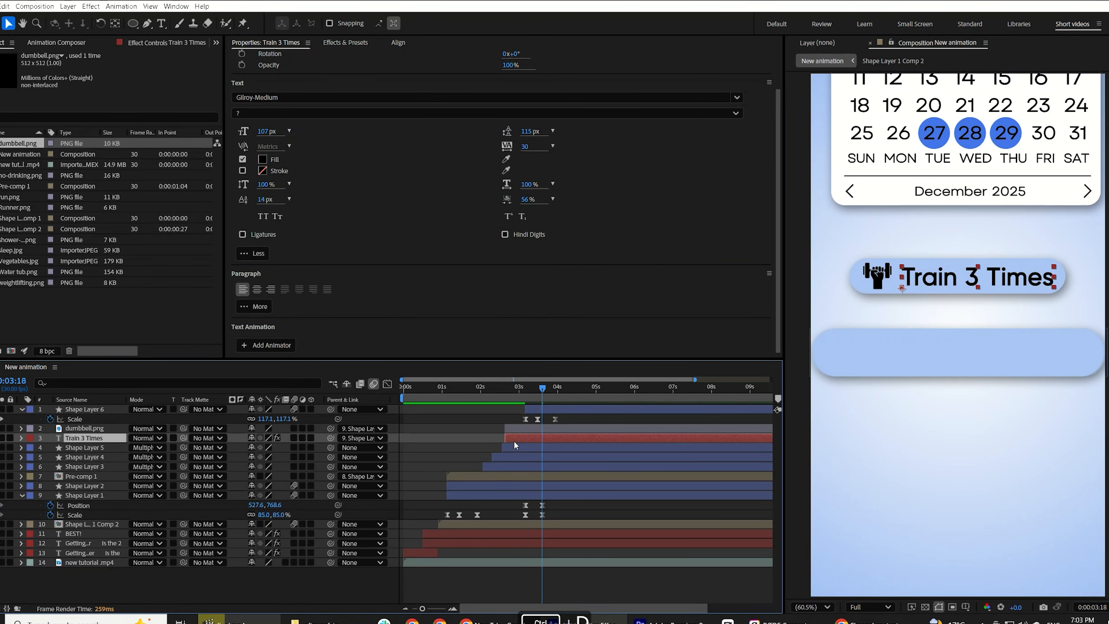
pyautogui.hotkey('ctrl', 'd')
# Step: Unparent the duplicated text and move it to the top of the stack, starting at 3:05 and placed inside the second bar
pyautogui.click(372, 438)
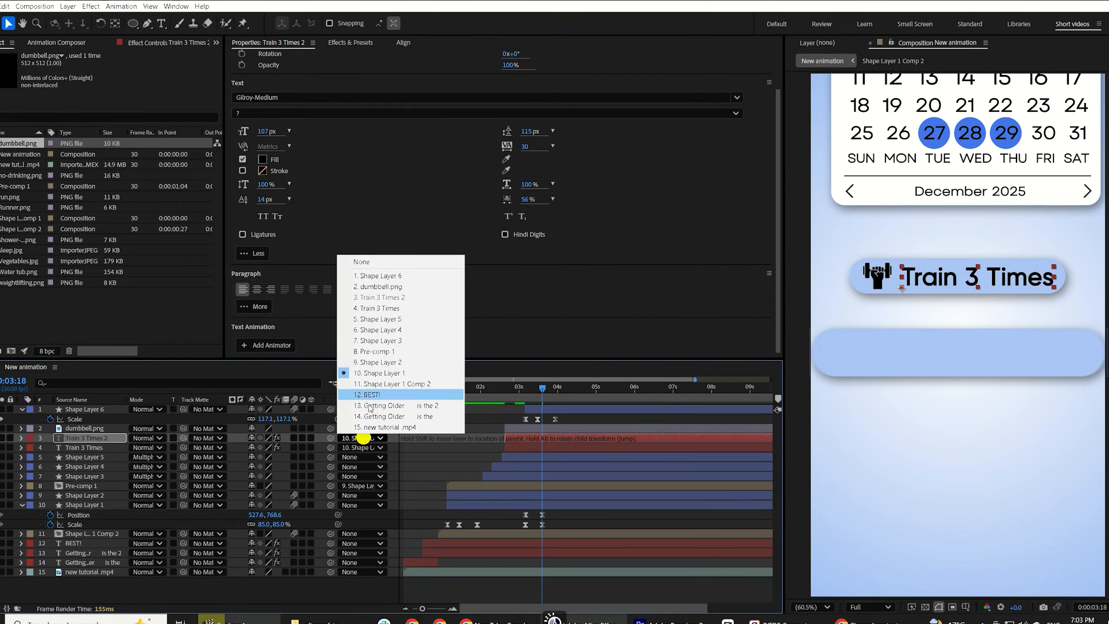
pyautogui.click(362, 261)
pyautogui.click(71, 437)
pyautogui.moveTo(68, 400); pyautogui.dragTo(72, 405)
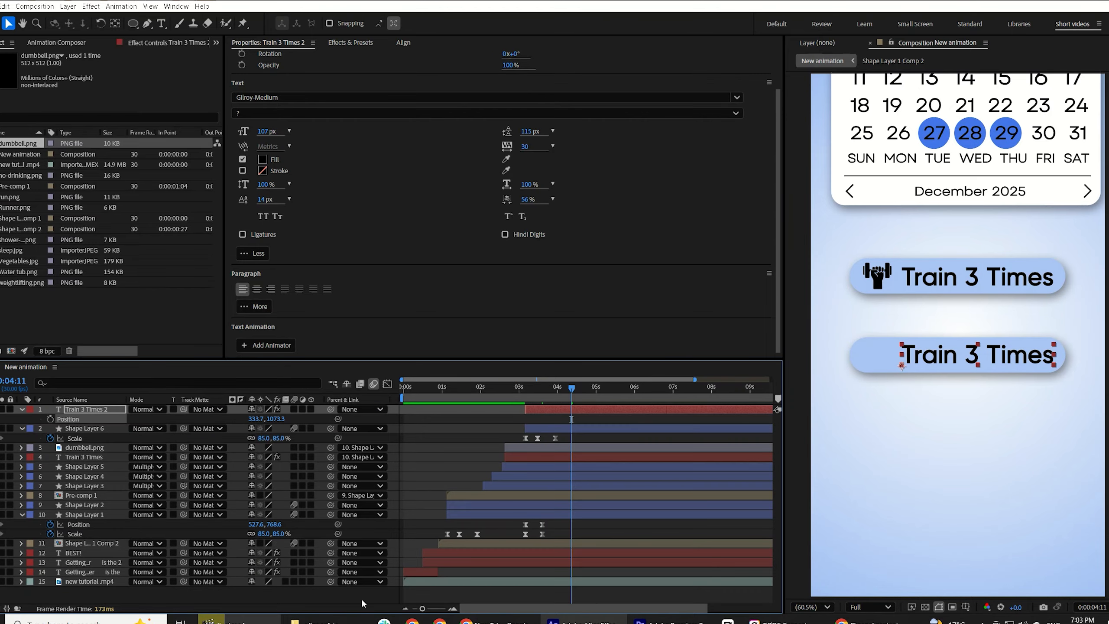
# Step: Check the reference wording and replace the duplicated text with "Run 3 Times"
pyautogui.click(238, 620)
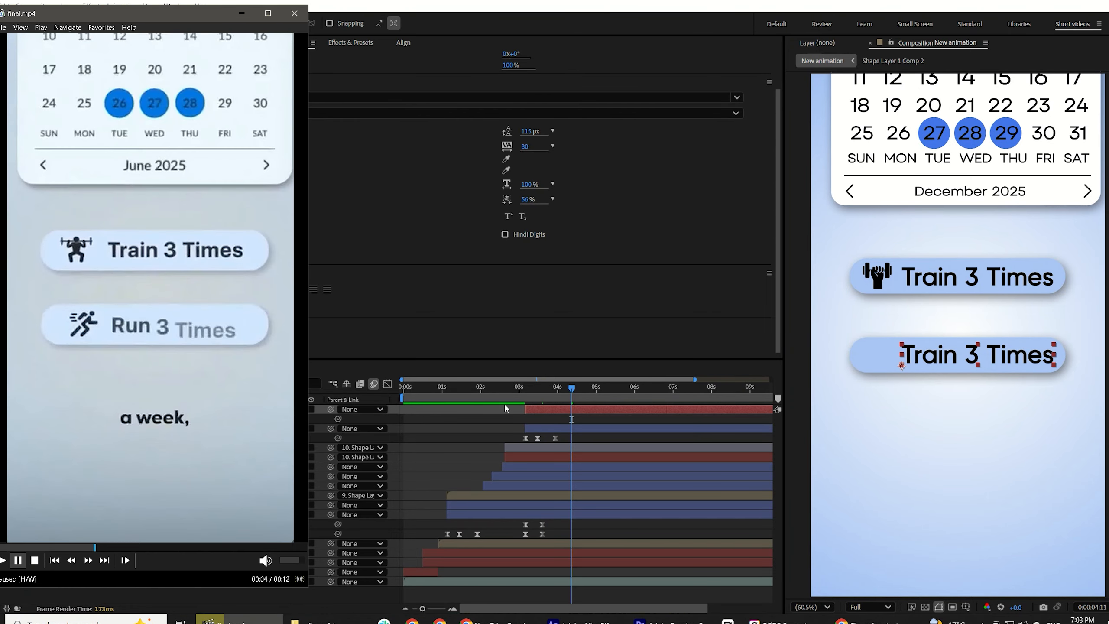
pyautogui.doubleClick(554, 409)
pyautogui.write('Ru')
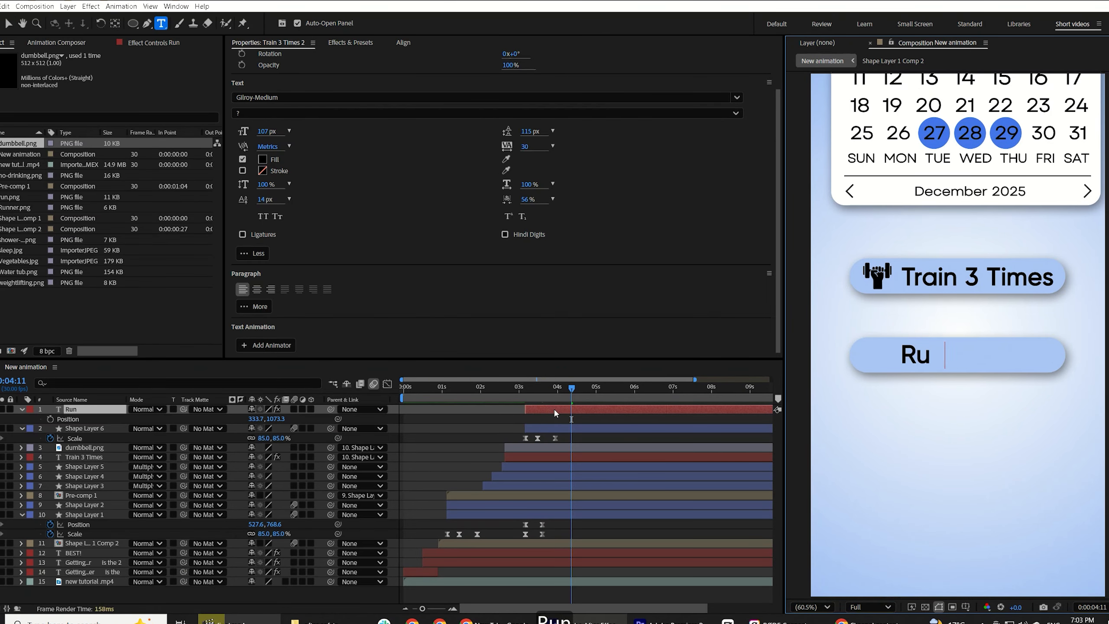
pyautogui.write('n 3 Times')
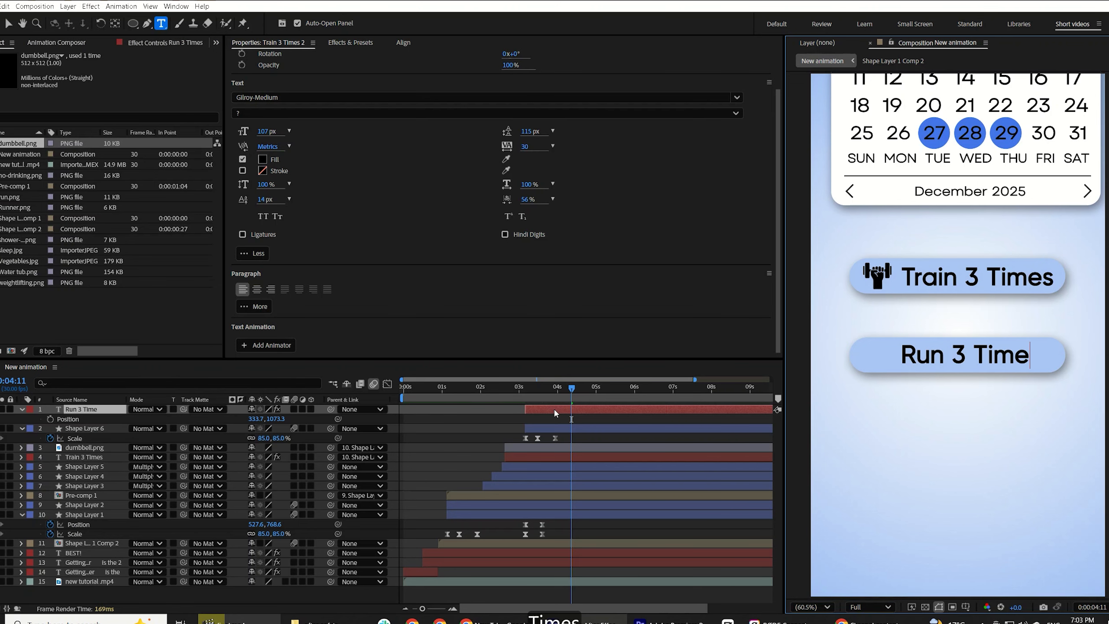
# Step: Nudge the Run 3 Times text into place and add run.png at 27.1% scale beside it, starting together with the second bar
pyautogui.click(189, 515)
pyautogui.moveTo(249, 418); pyautogui.dragTo(255, 419)
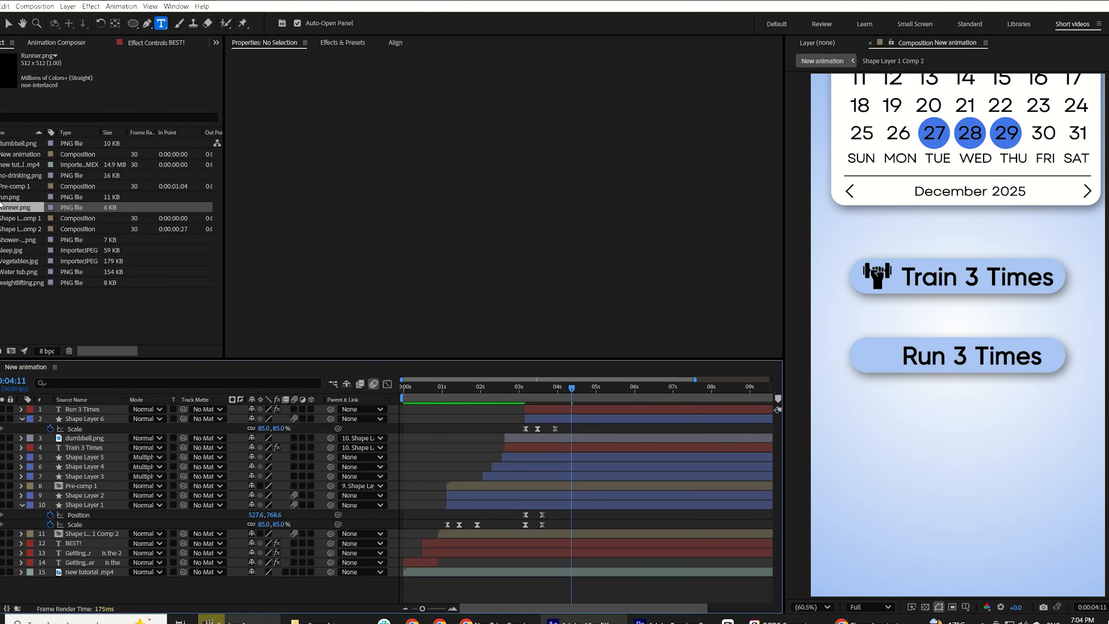
pyautogui.moveTo(13, 196); pyautogui.dragTo(508, 418)
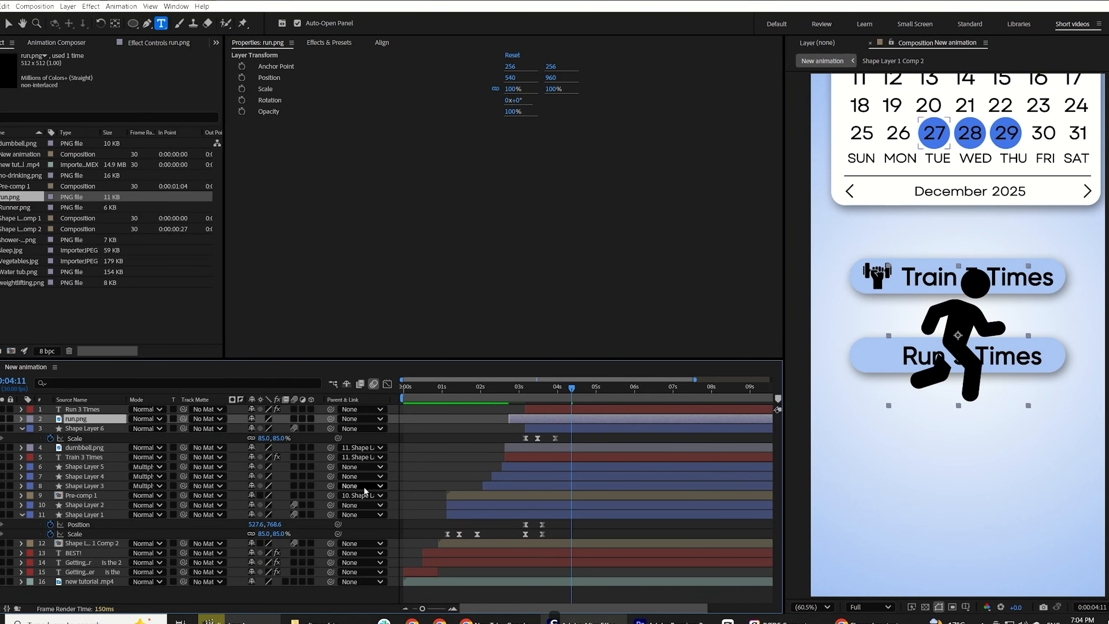
pyautogui.press('s')
pyautogui.moveTo(263, 428); pyautogui.dragTo(244, 455)
pyautogui.press('v')
pyautogui.moveTo(962, 336); pyautogui.dragTo(877, 356)
pyautogui.moveTo(509, 419); pyautogui.dragTo(525, 418)
# Step: Parent the Run 3 Times text and run.png layers to Shape Layer 6
pyautogui.keyDown('shift'); pyautogui.click(82, 409); pyautogui.keyUp('shift')
pyautogui.moveTo(330, 418); pyautogui.dragTo(85, 438)
pyautogui.click(505, 427)
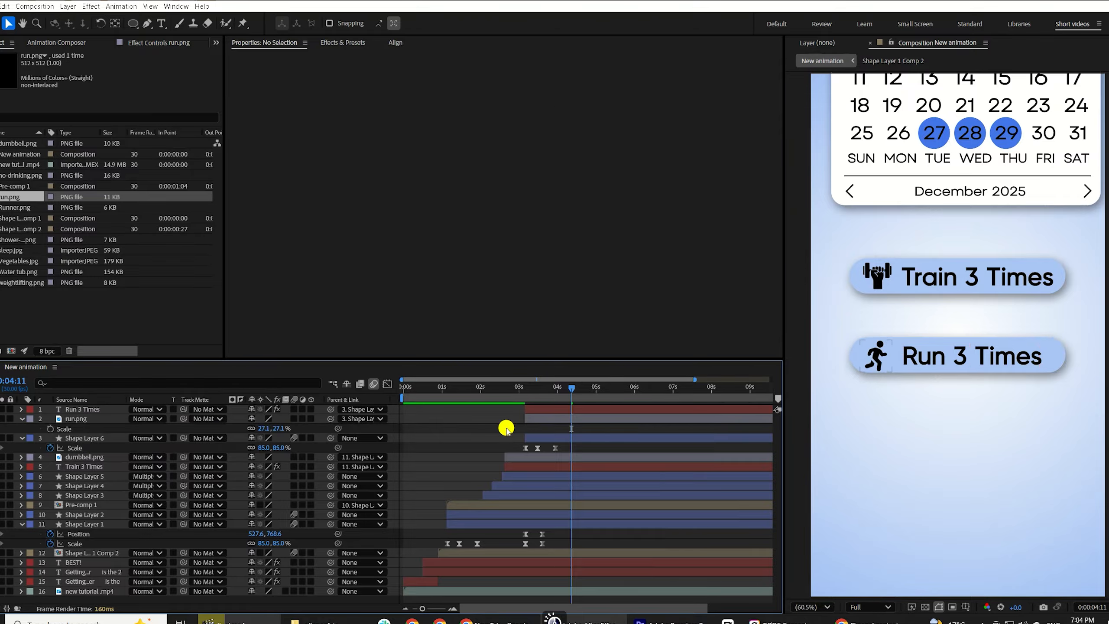
# Step: Preview both bars' animation and lower the overshoot value of Shape Layer 6's middle scale keyframe
pyautogui.click(483, 395)
pyautogui.press('space')
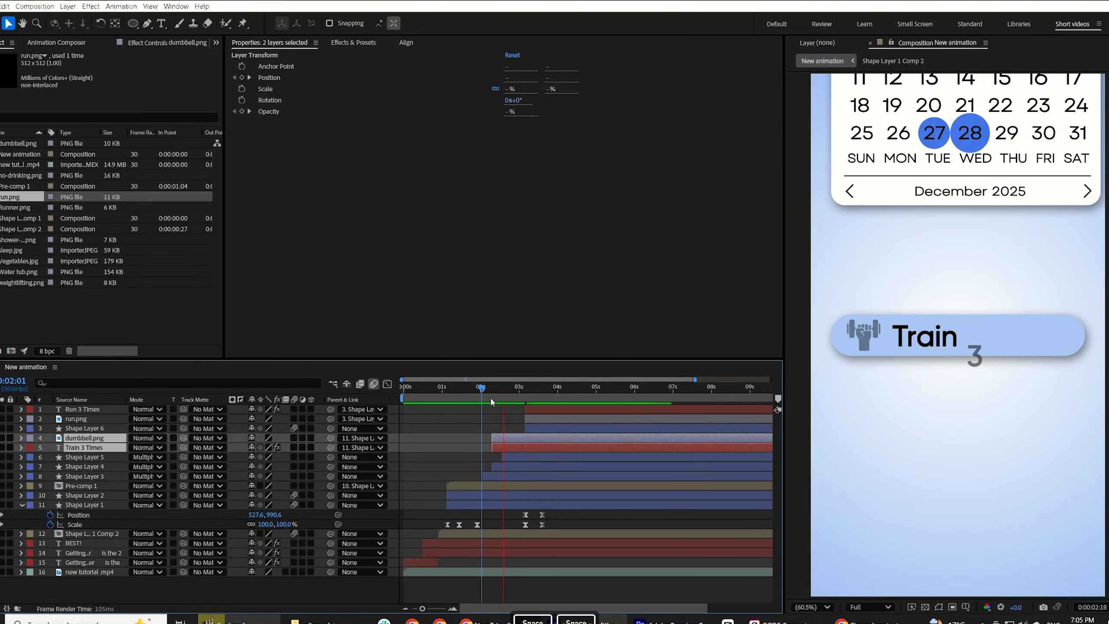
pyautogui.press('space')
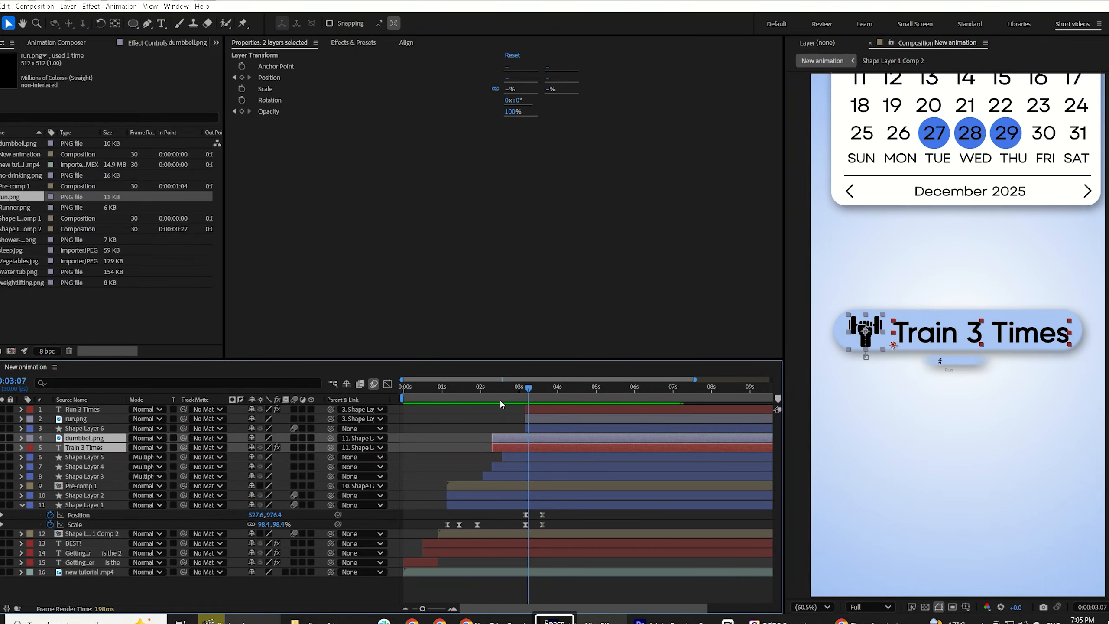
pyautogui.press('space')
pyautogui.press('space')
pyautogui.moveTo(511, 396); pyautogui.dragTo(540, 397)
pyautogui.click(542, 431)
pyautogui.press('u')
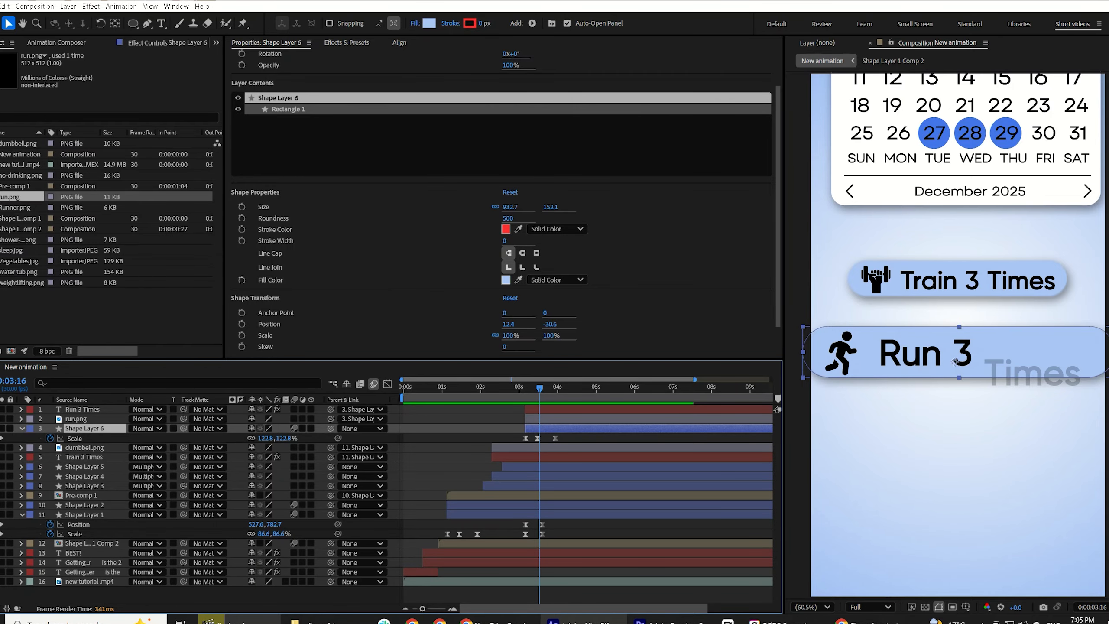
pyautogui.press('pageup')
pyautogui.press('pageup')
pyautogui.click(266, 437)
pyautogui.write('10')
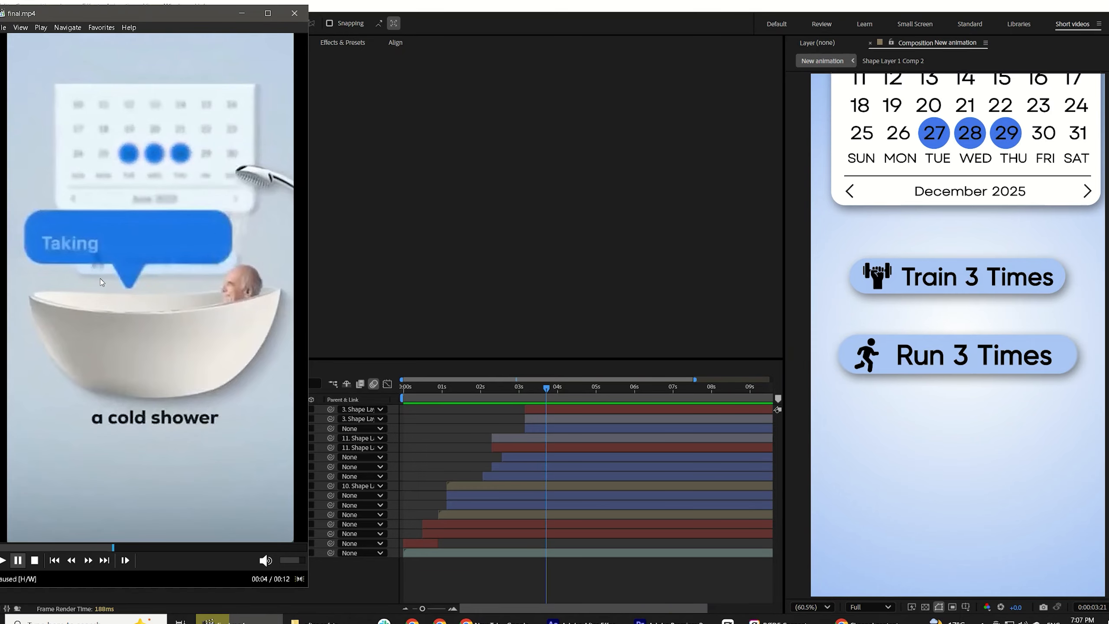
# Step: Switch to the final.mp4 reference and play through the transition into the cold shower scene
pyautogui.click(100, 279)
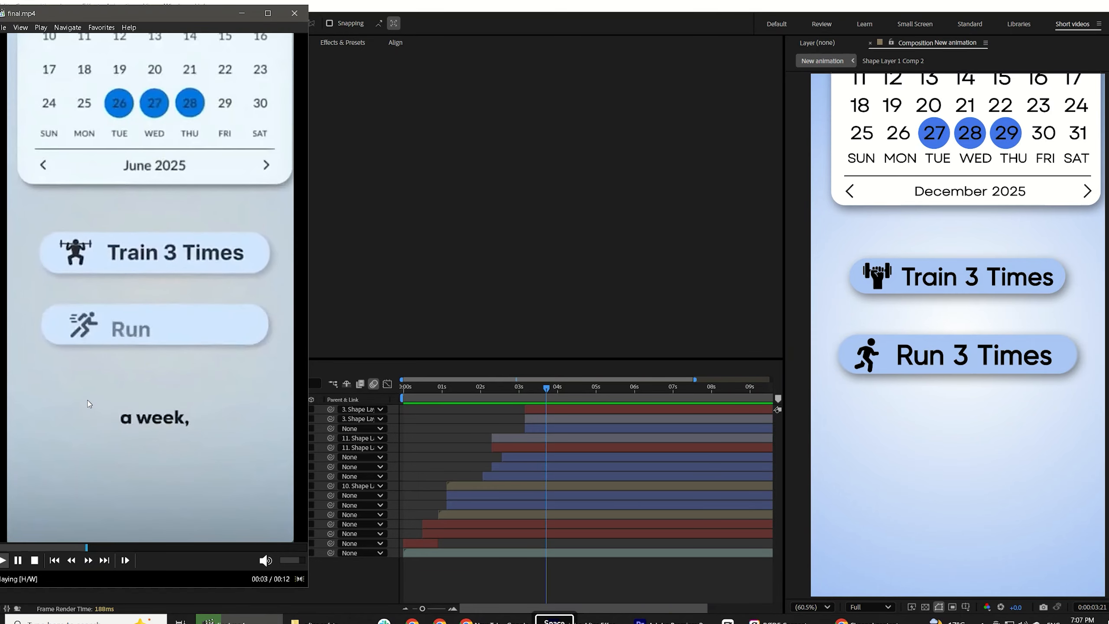
pyautogui.click(99, 264)
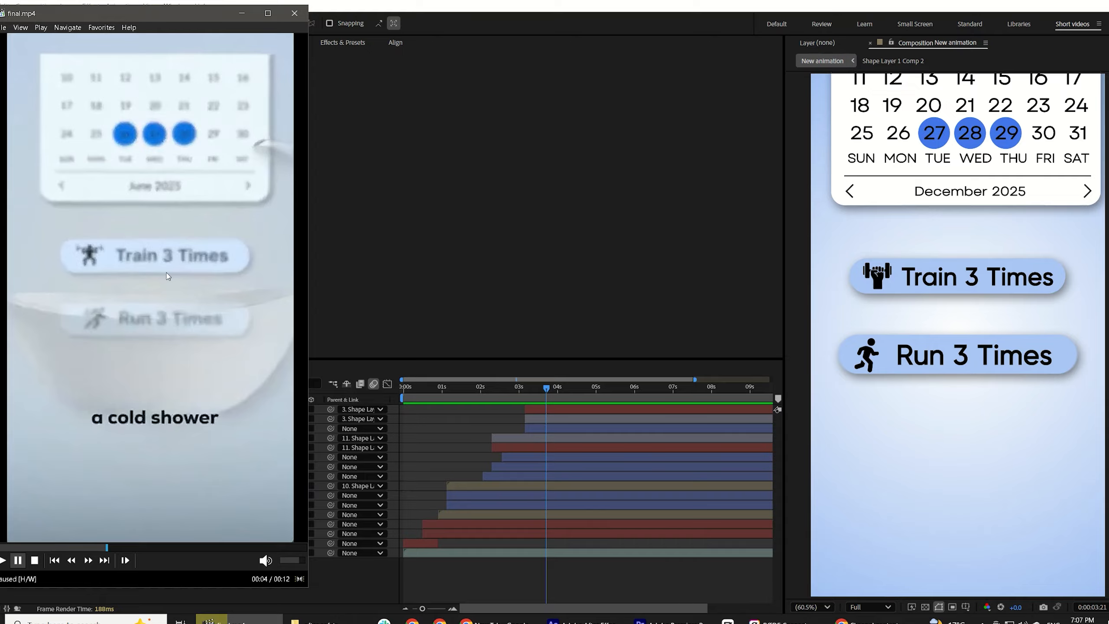
pyautogui.press('space')
pyautogui.press('space')
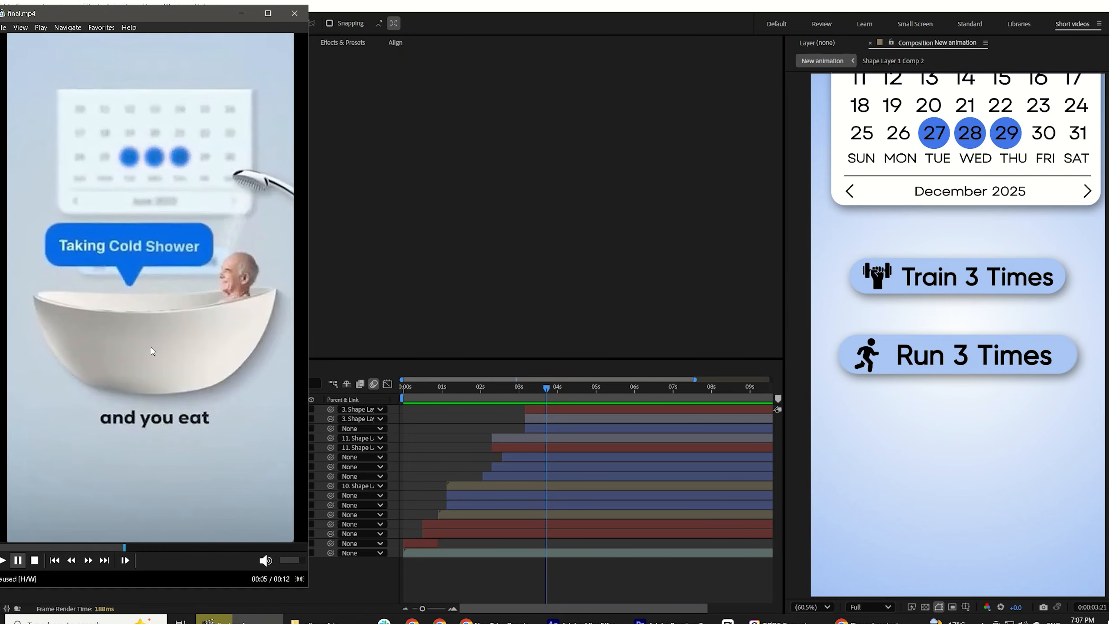
# Step: Back in After Effects, pre-compose the layers from Run 3 Times down to Shape Layer 1, and enable 3D and motion blur on the pre-comp
pyautogui.click(534, 416)
pyautogui.keyDown('shift'); pyautogui.click(544, 407); pyautogui.keyUp('shift')
pyautogui.rightClick(544, 409)
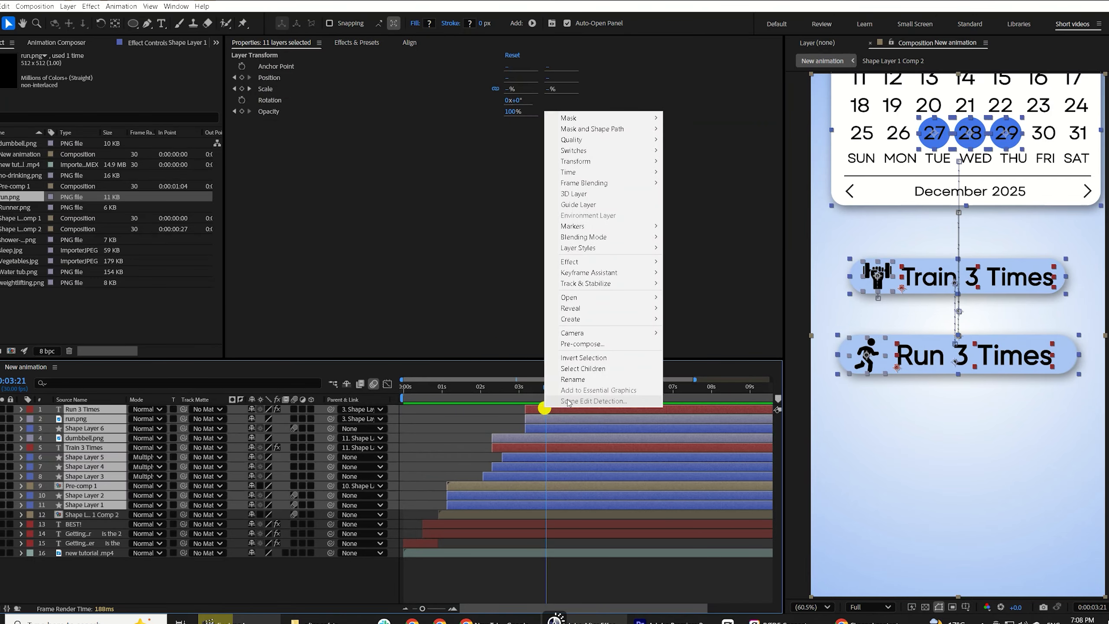
pyautogui.click(588, 347)
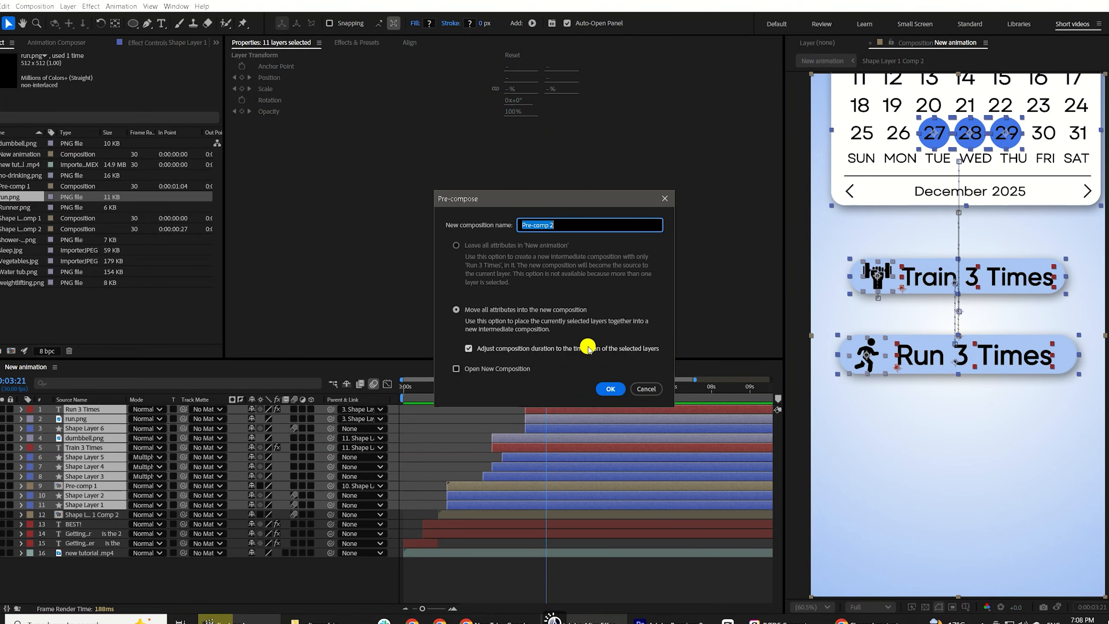
pyautogui.click(609, 388)
pyautogui.click(311, 409)
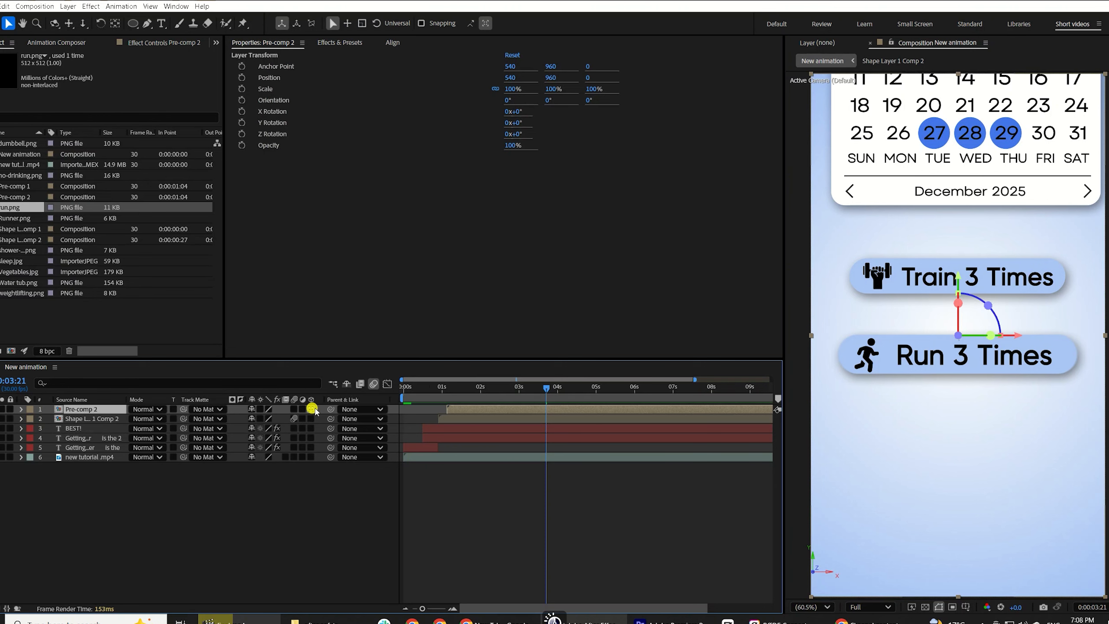
pyautogui.click(296, 409)
# Step: Open the list of new layer types that can be added to the composition
pyautogui.click(297, 497)
pyautogui.rightClick(297, 498)
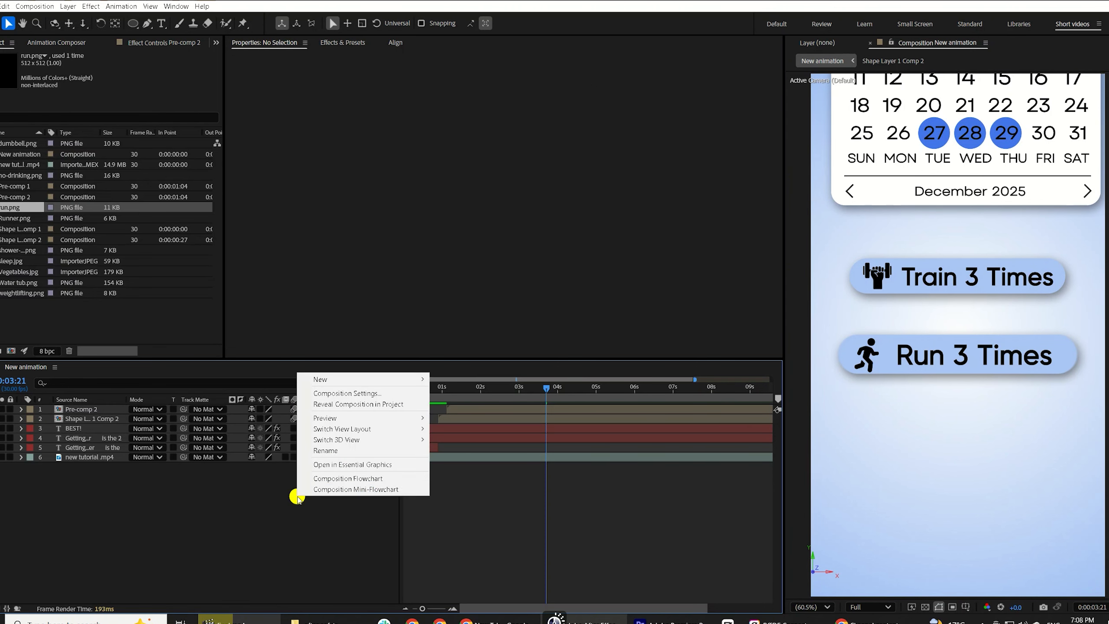
pyautogui.moveTo(406, 379)
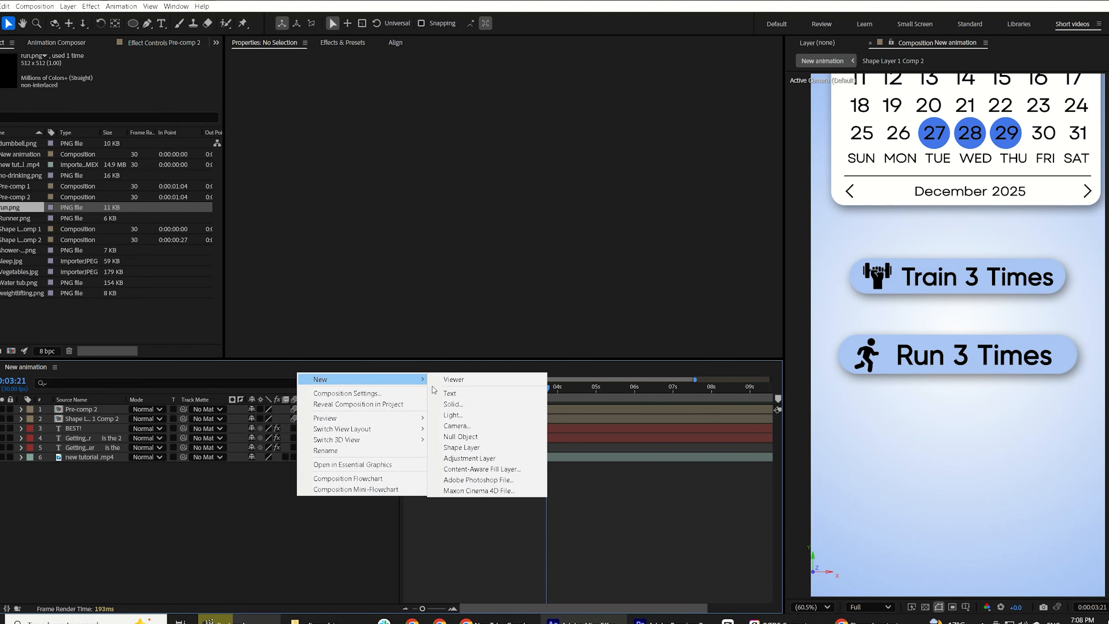
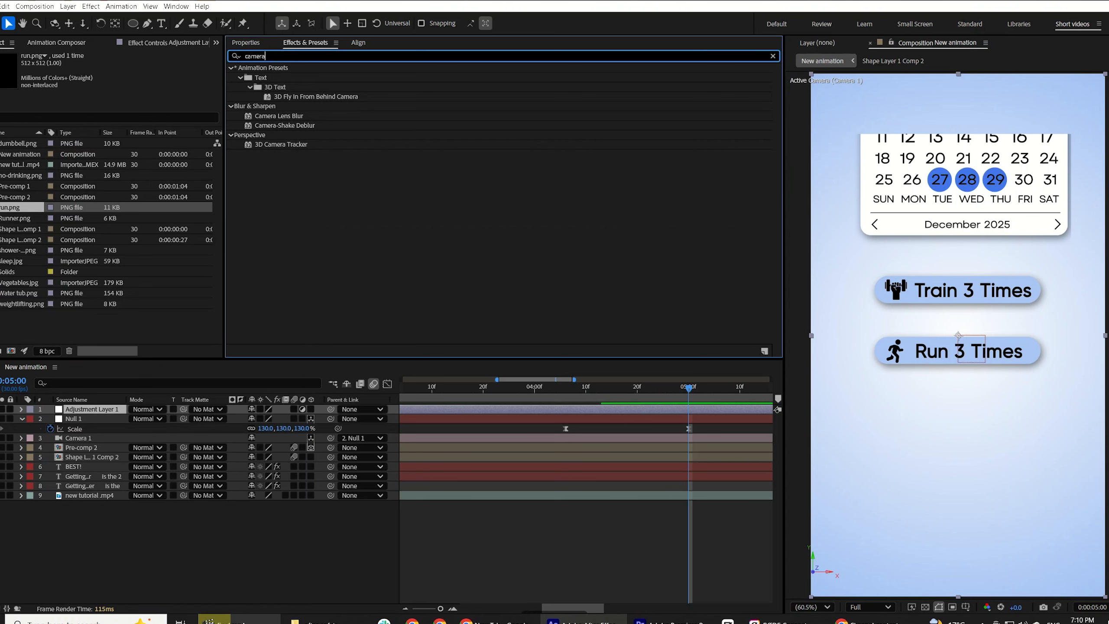
# Step: Apply Camera Lens Blur to Adjustment Layer 1 and keyframe its Blur Radius at 0 at 4:06
pyautogui.doubleClick(288, 116)
pyautogui.click(566, 399)
pyautogui.click(4, 75)
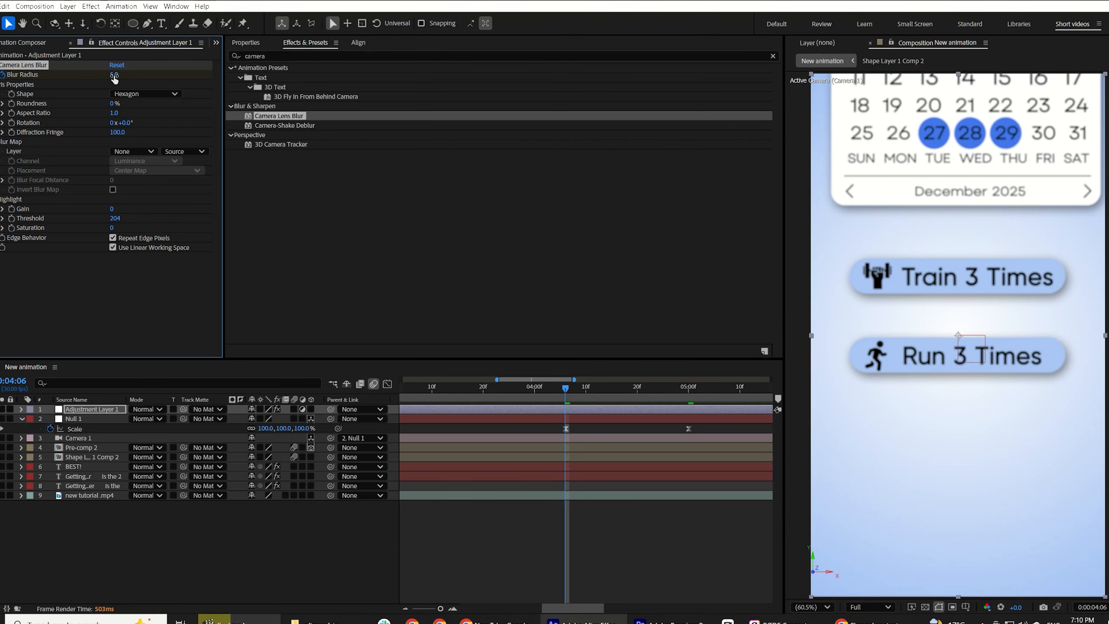
pyautogui.press('u')
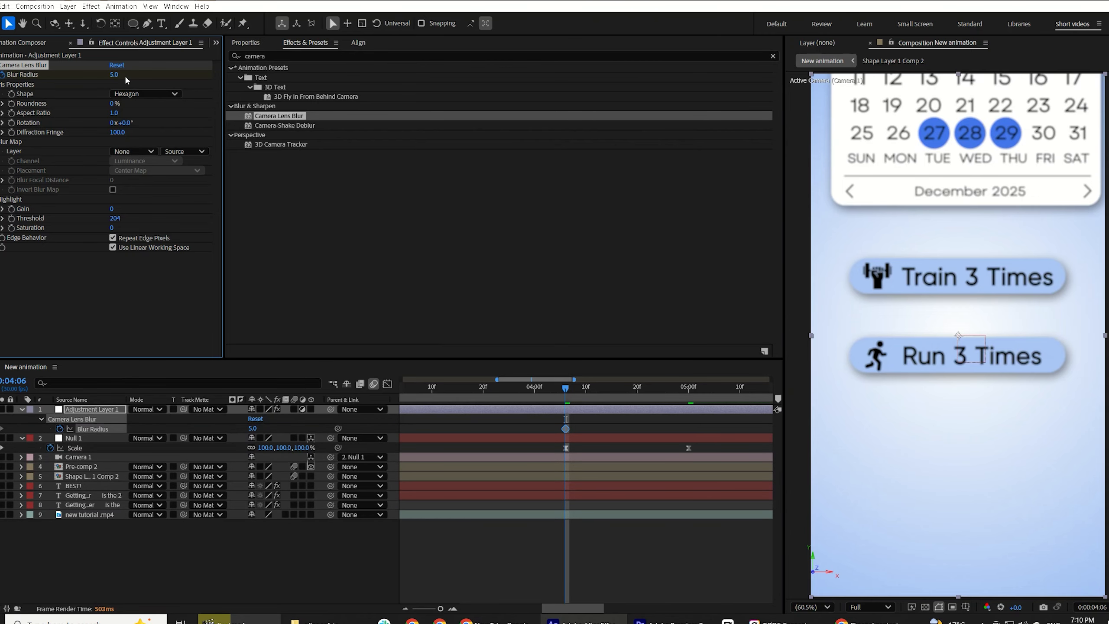
pyautogui.moveTo(115, 76); pyautogui.dragTo(107, 76)
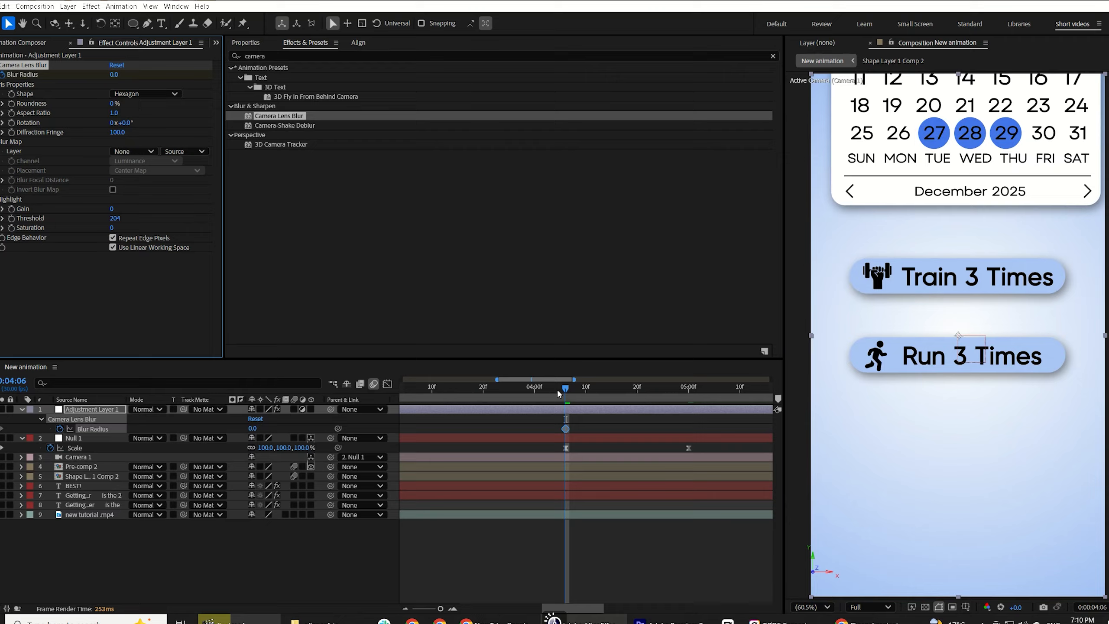
# Step: Keyframe the Blur Radius at 30 at 4:22 and preview the blur
pyautogui.moveTo(585, 392); pyautogui.dragTo(648, 407)
pyautogui.click(114, 74)
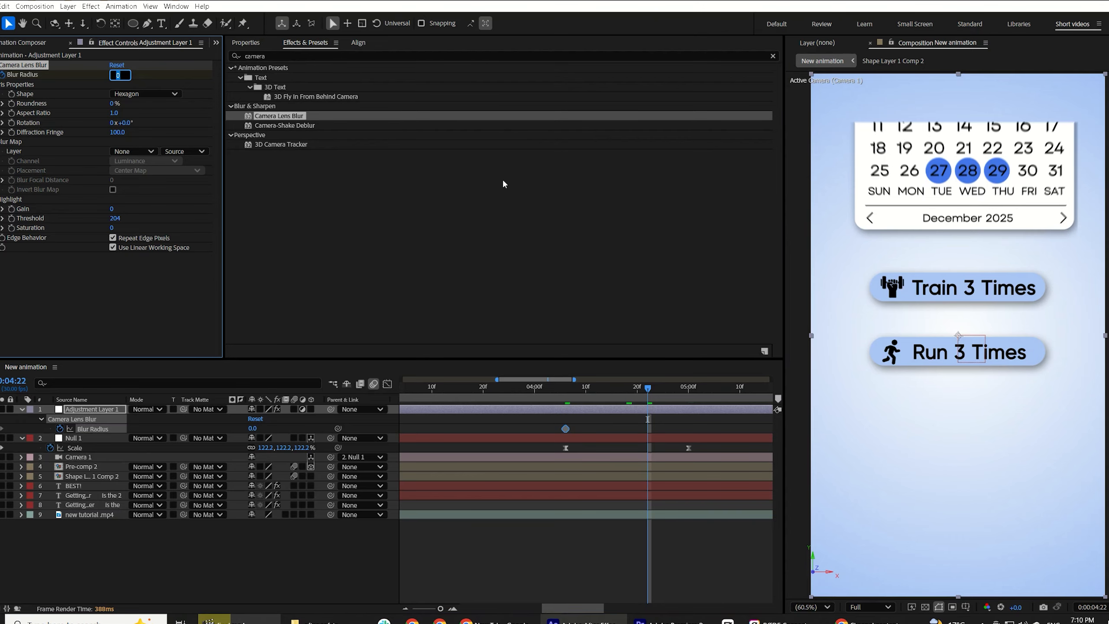
pyautogui.press('Return')
pyautogui.press('space')
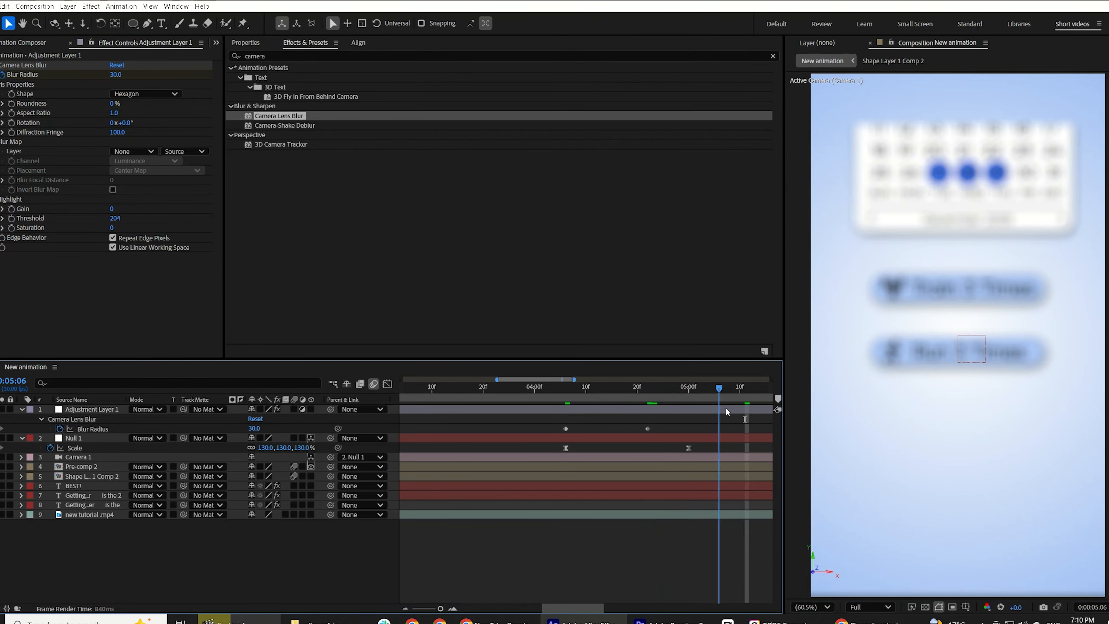
# Step: Keyframe the Blur Radius at 15 at 5:10 and apply Easy Ease to all three blur keyframes
pyautogui.click(114, 75)
pyautogui.write('15')
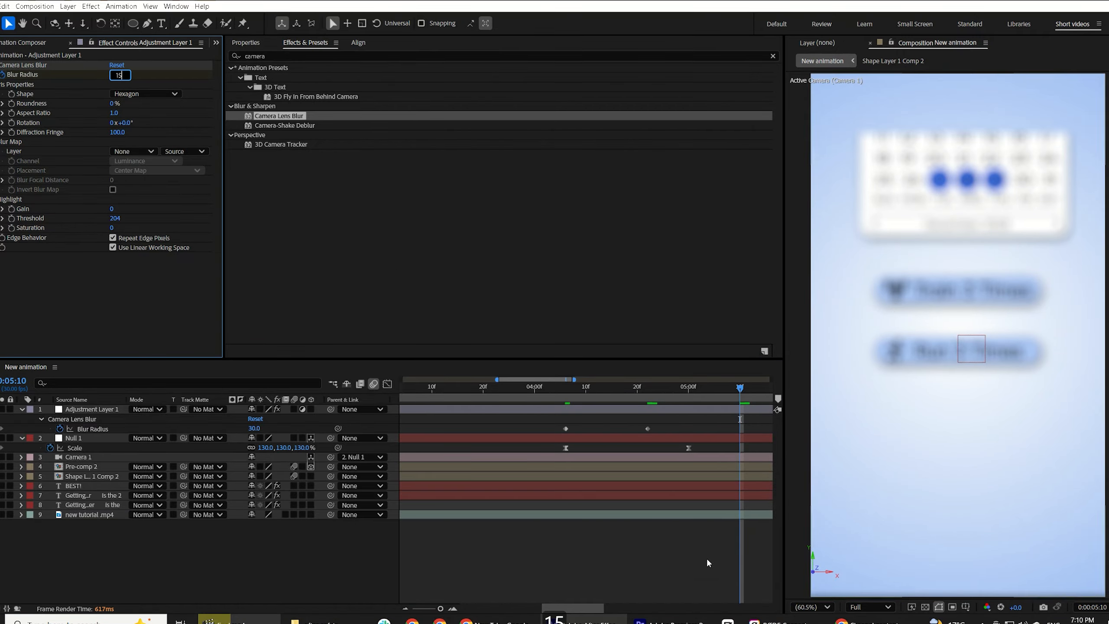
pyautogui.click(631, 567)
pyautogui.moveTo(746, 422); pyautogui.dragTo(553, 428)
pyautogui.press('F9')
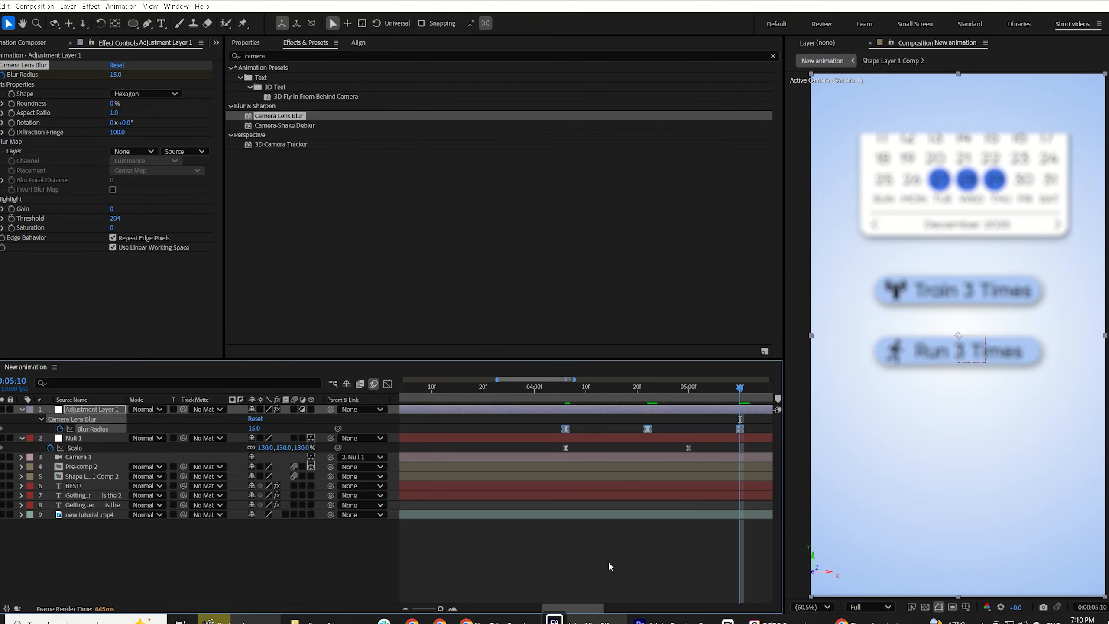
pyautogui.click(609, 570)
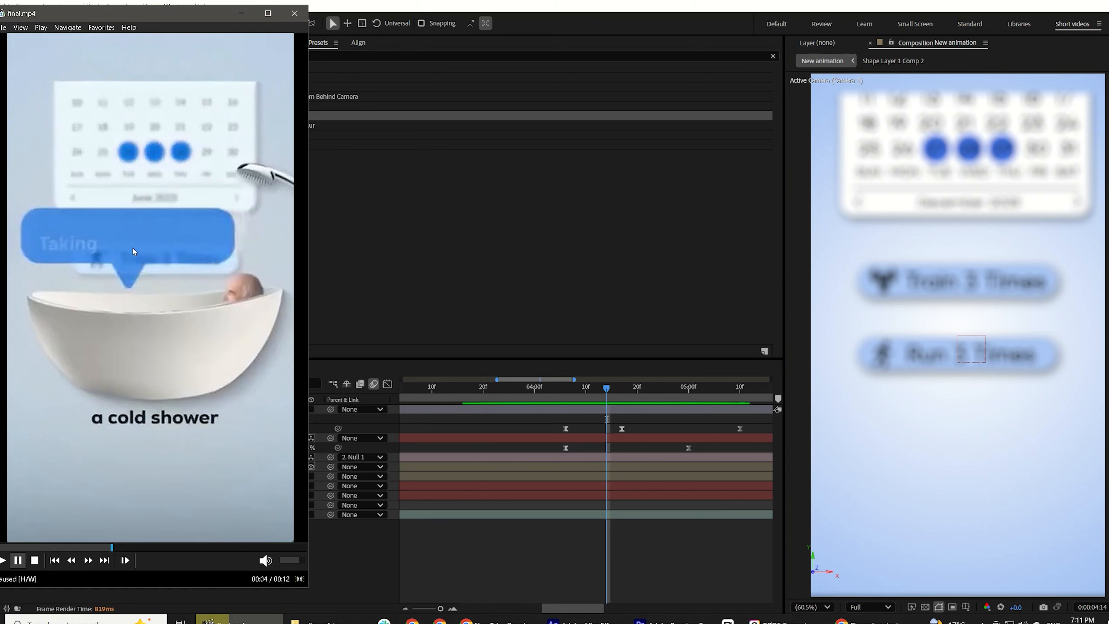
# Step: Replay the cold shower scene in the final.mp4 reference and return to After Effects
pyautogui.press('space')
pyautogui.press('space')
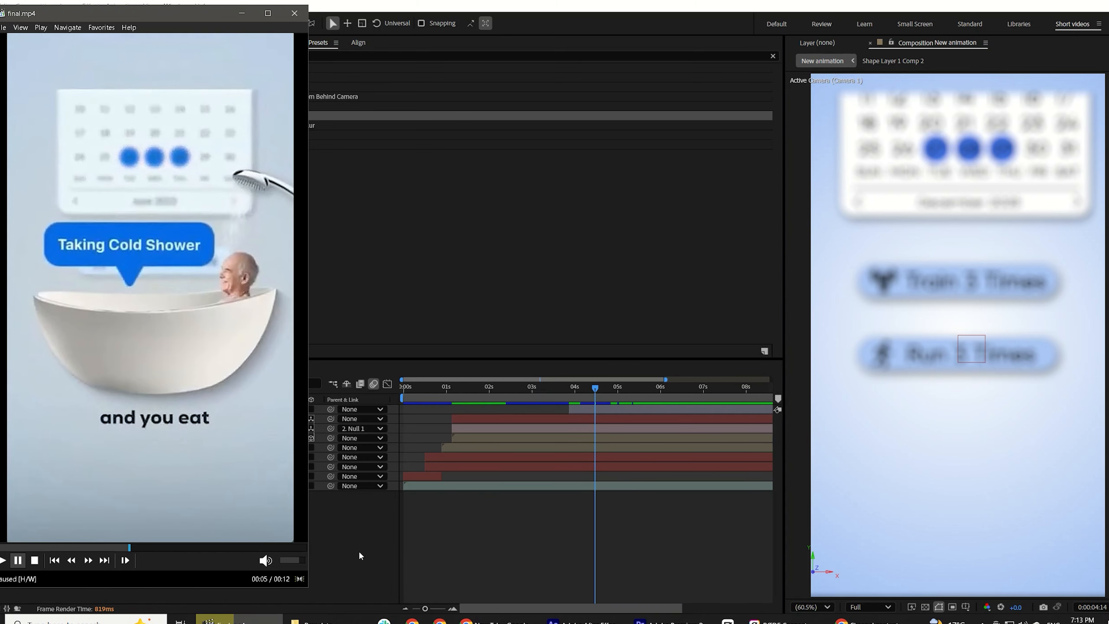
pyautogui.click(357, 543)
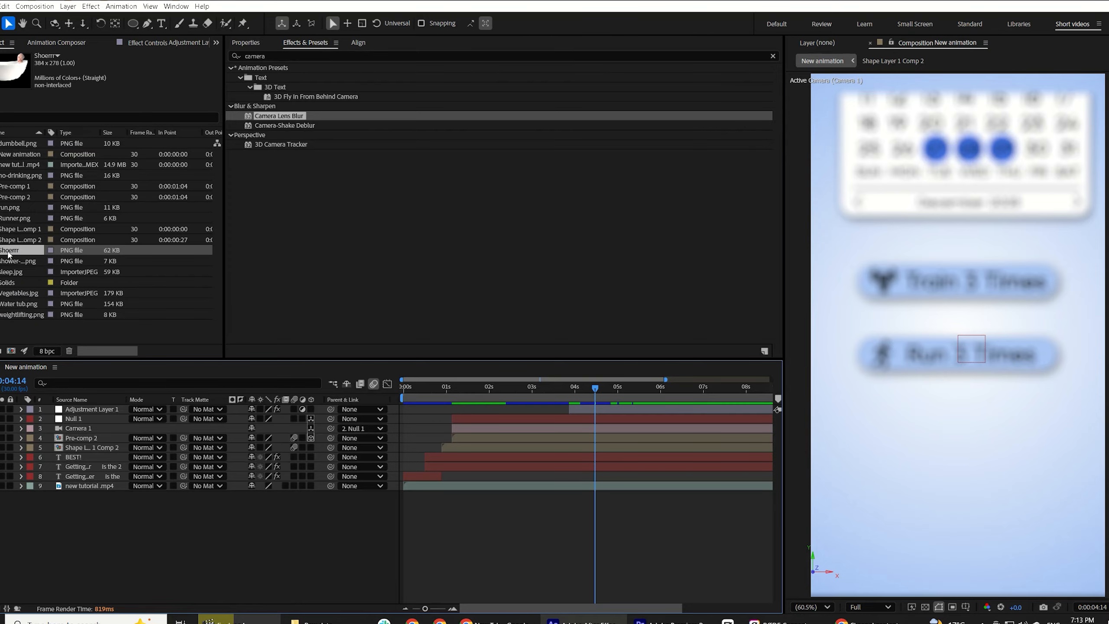
# Step: Add the bathtub image starting just before 4 seconds, scale it to 237%, and move Adjustment Layer 1 beneath it
pyautogui.moveTo(9, 254); pyautogui.dragTo(572, 433)
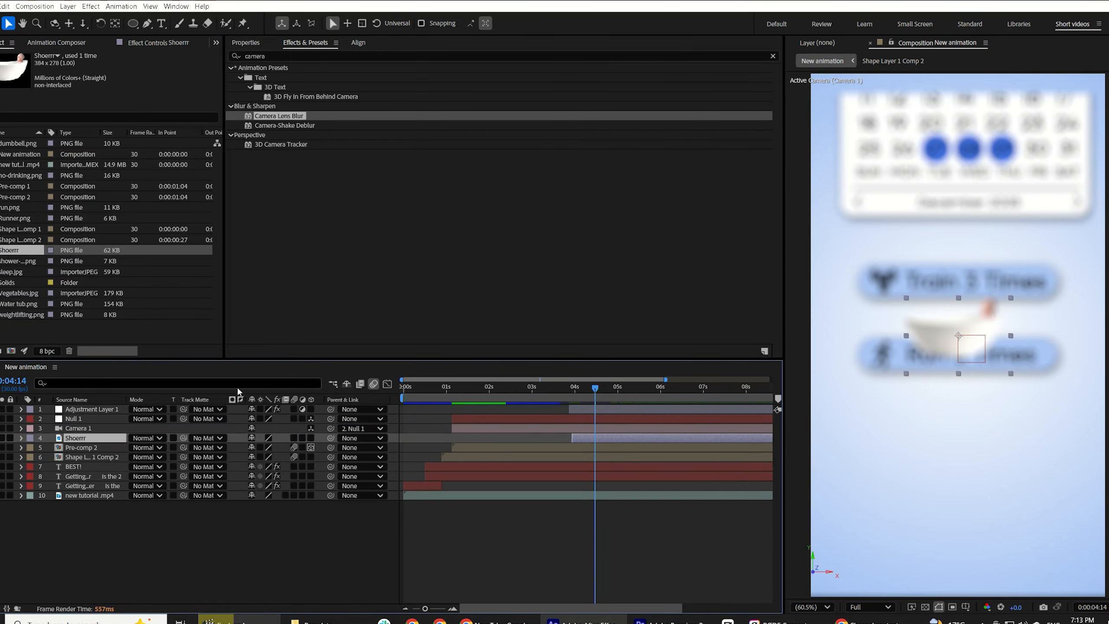
pyautogui.press('s')
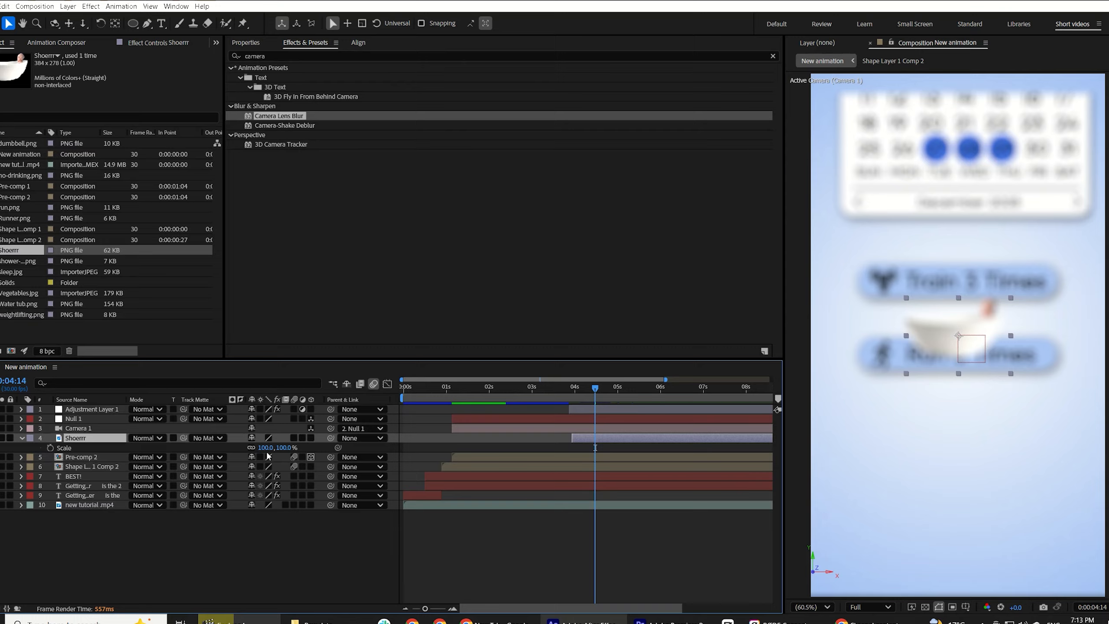
pyautogui.moveTo(269, 449); pyautogui.dragTo(323, 428)
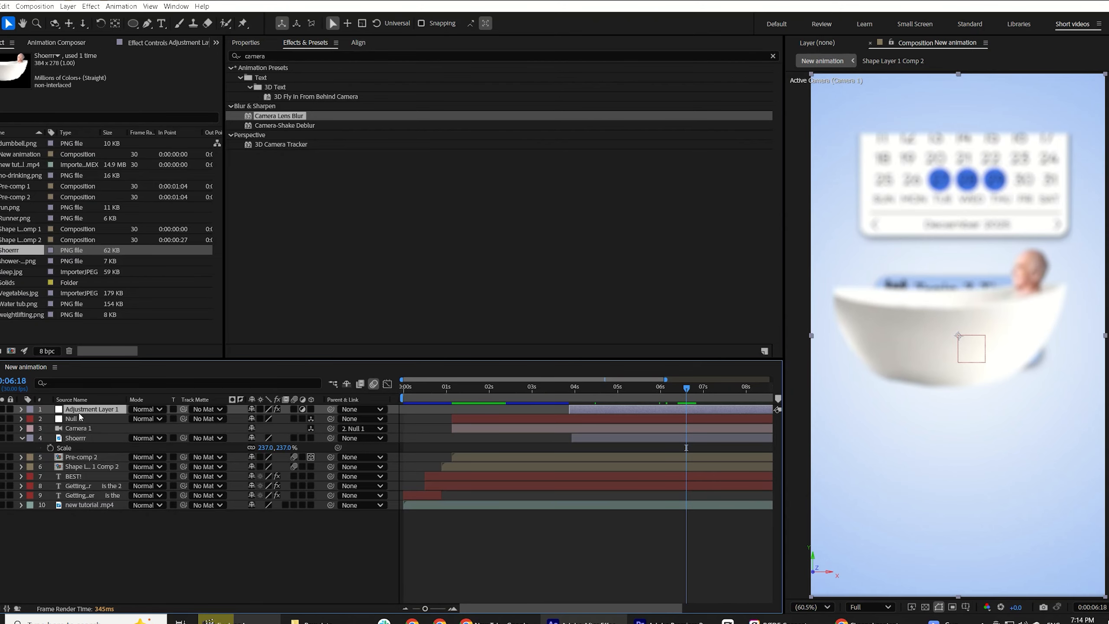
pyautogui.moveTo(80, 410); pyautogui.dragTo(77, 454)
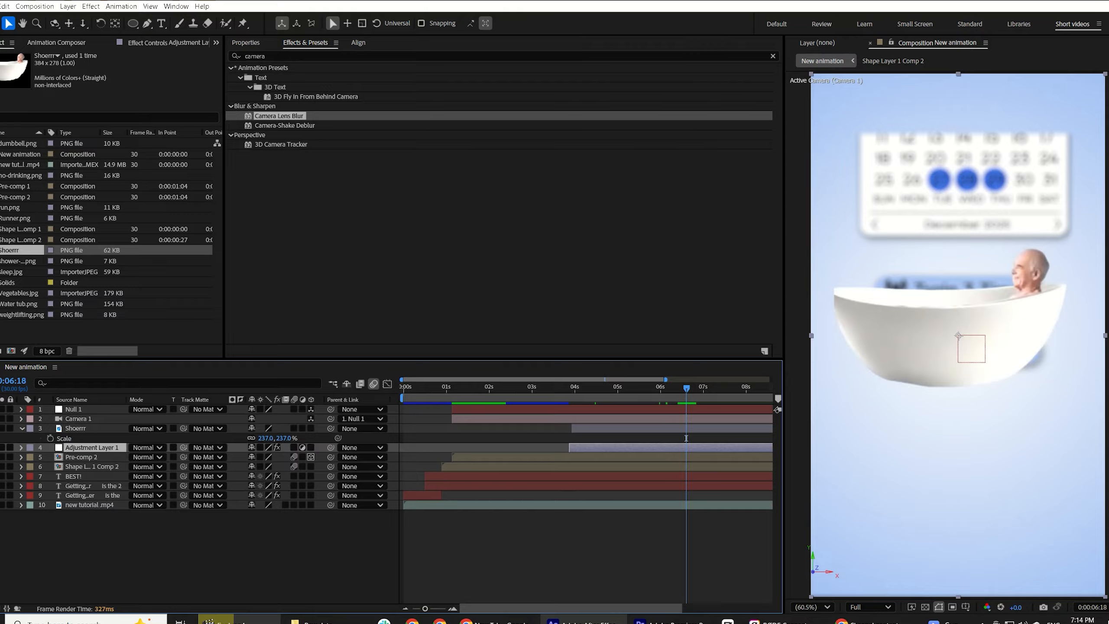
# Step: Add shower-head.png directly above Adjustment Layer 1, starting at about 4 seconds, and flip it vertically
pyautogui.moveTo(17, 260); pyautogui.dragTo(577, 444)
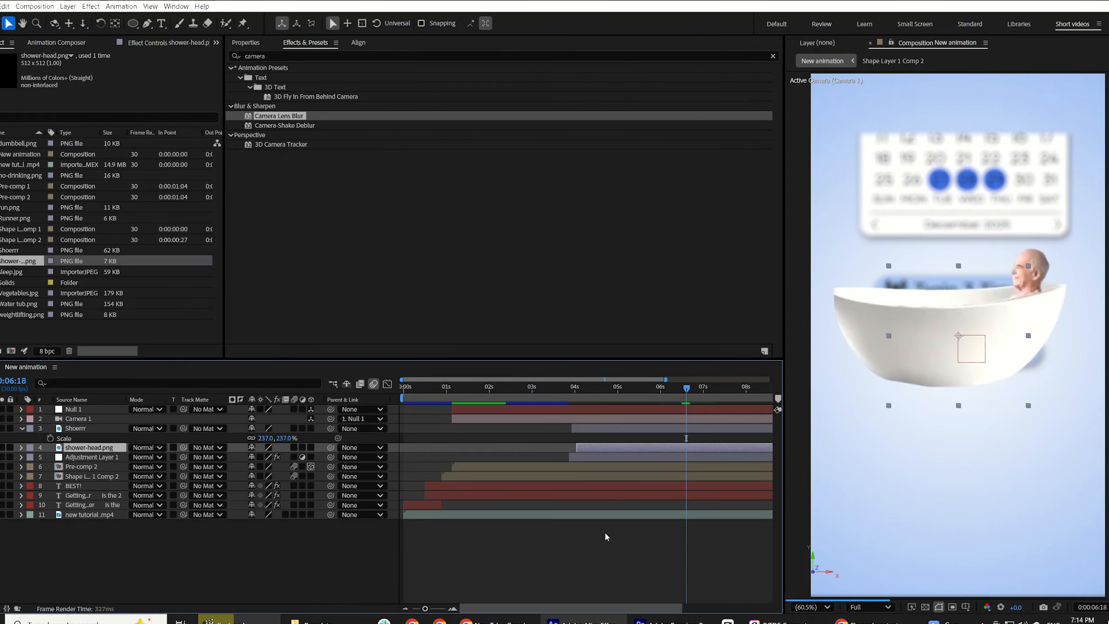
pyautogui.rightClick(635, 457)
pyautogui.moveTo(721, 219)
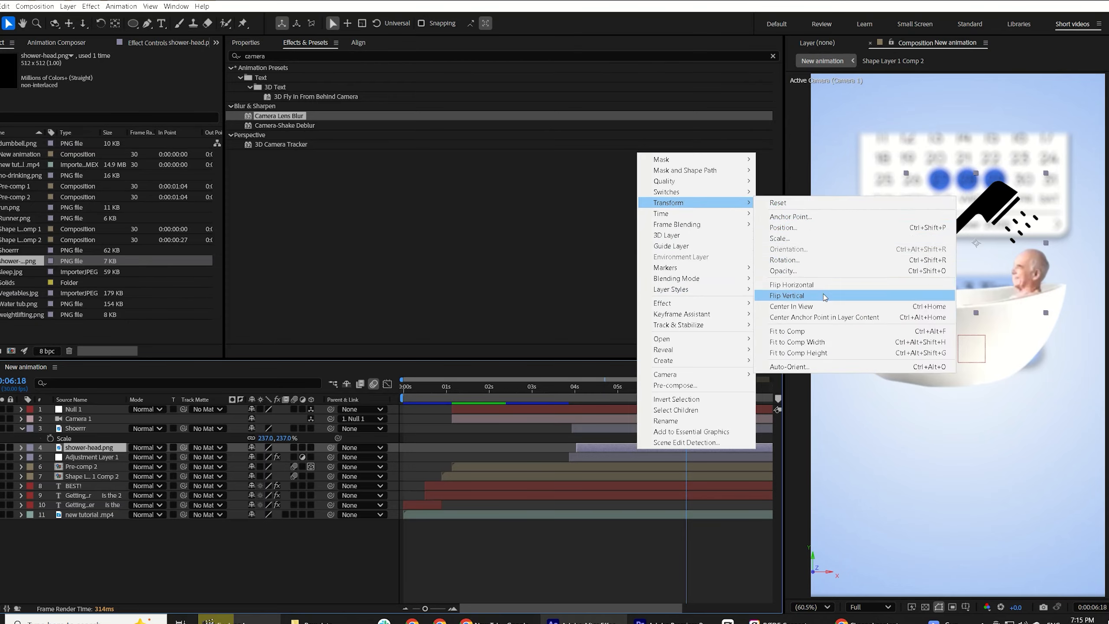
pyautogui.click(825, 296)
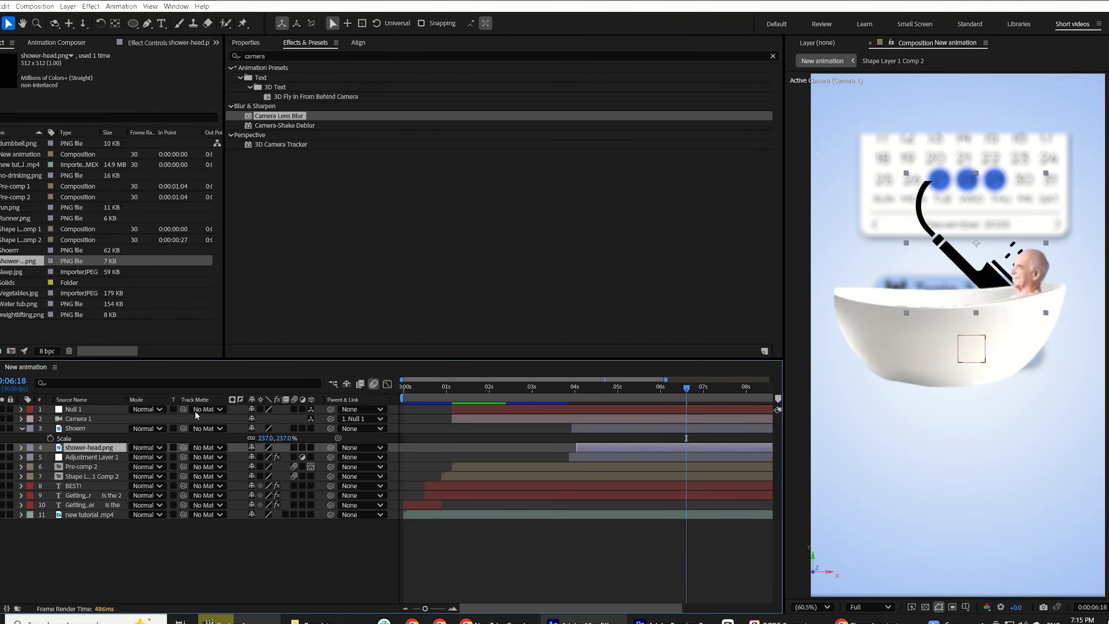
# Step: Rotate the shower head to 166° and place it above the man's head at the frame's right edge
pyautogui.press('r')
pyautogui.moveTo(265, 458); pyautogui.dragTo(359, 450)
pyautogui.moveTo(957, 210); pyautogui.dragTo(1085, 211)
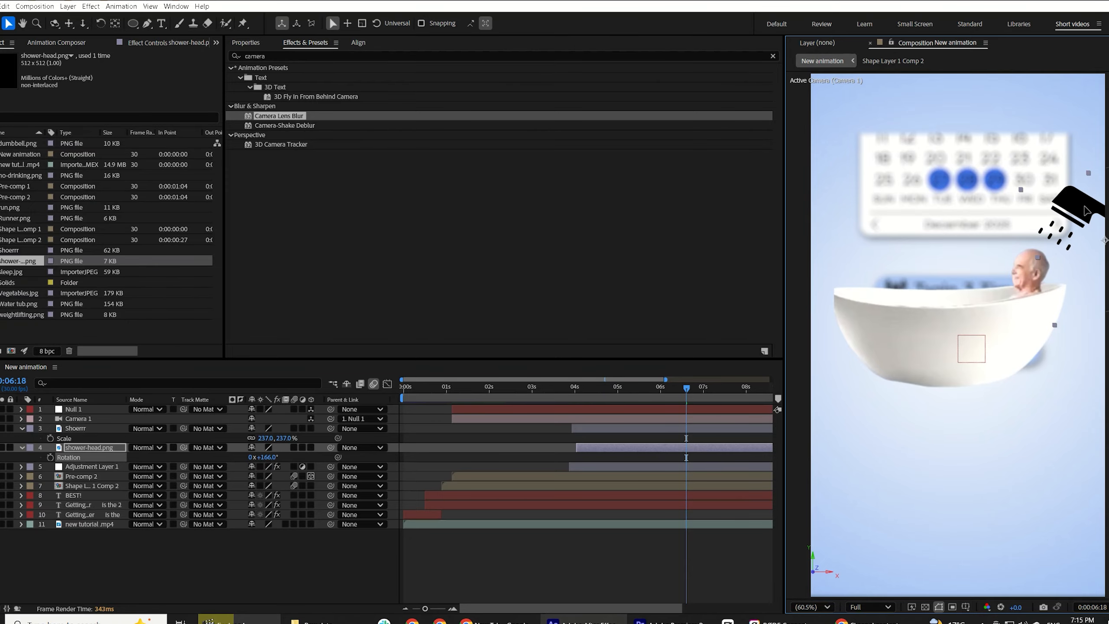
# Step: Apply the Tint effect to shower-head.png and map its black to white
pyautogui.click(271, 56)
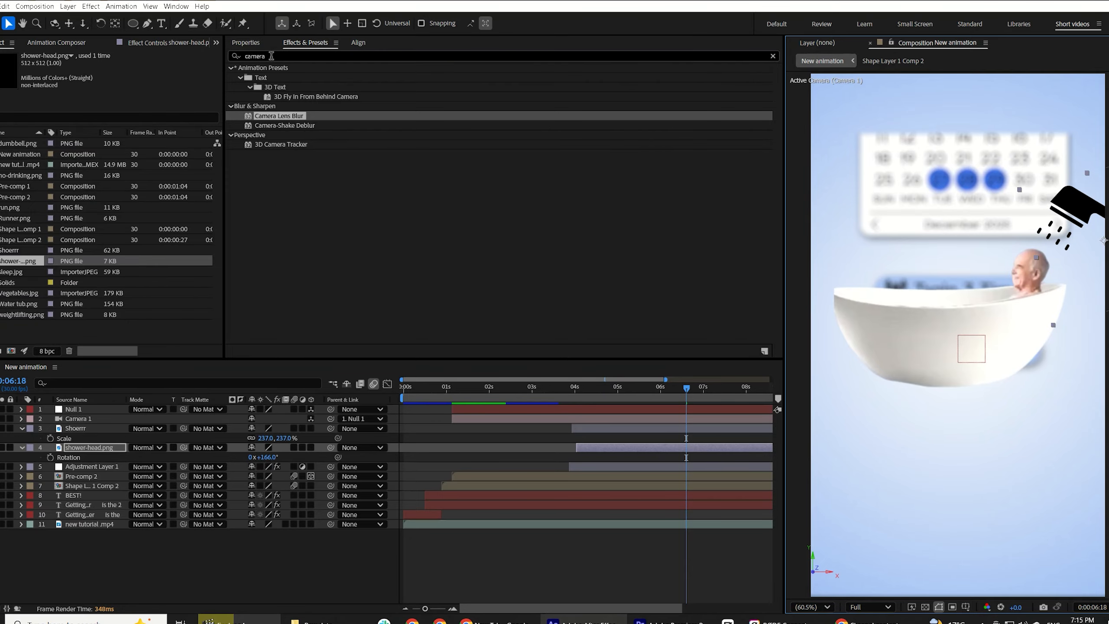
pyautogui.write('tint')
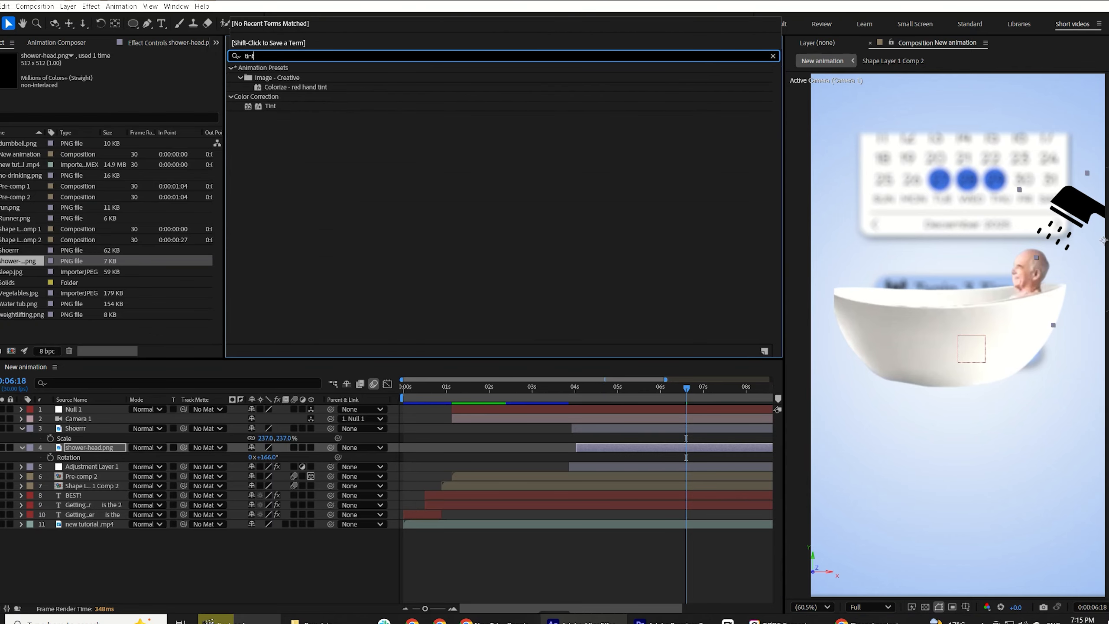
pyautogui.doubleClick(271, 106)
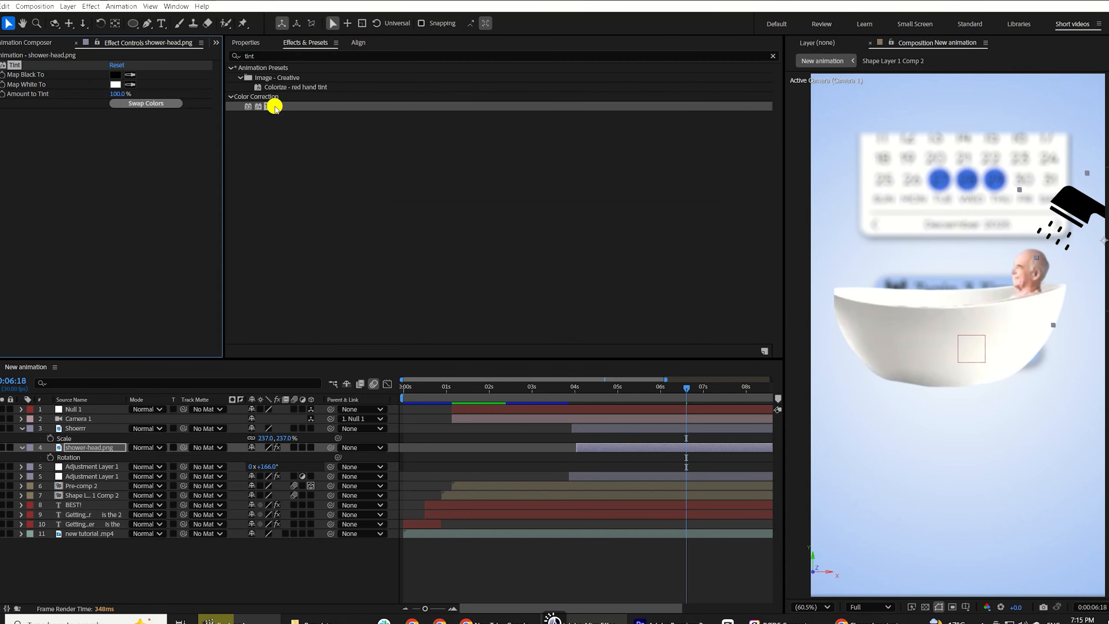
pyautogui.click(115, 74)
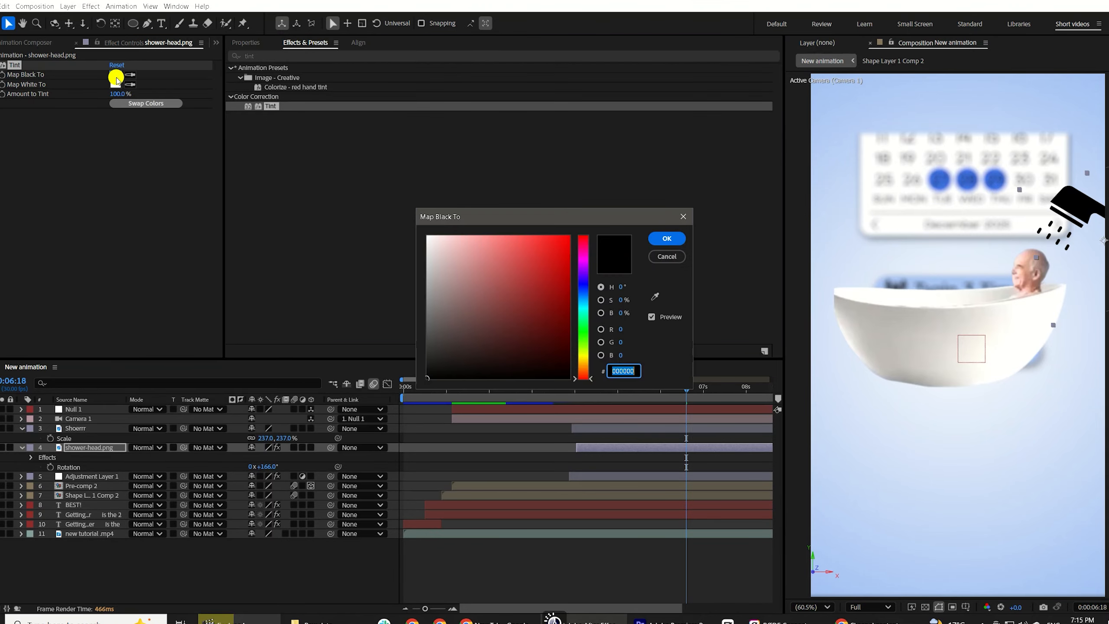
pyautogui.moveTo(468, 260); pyautogui.dragTo(427, 235)
pyautogui.click(667, 239)
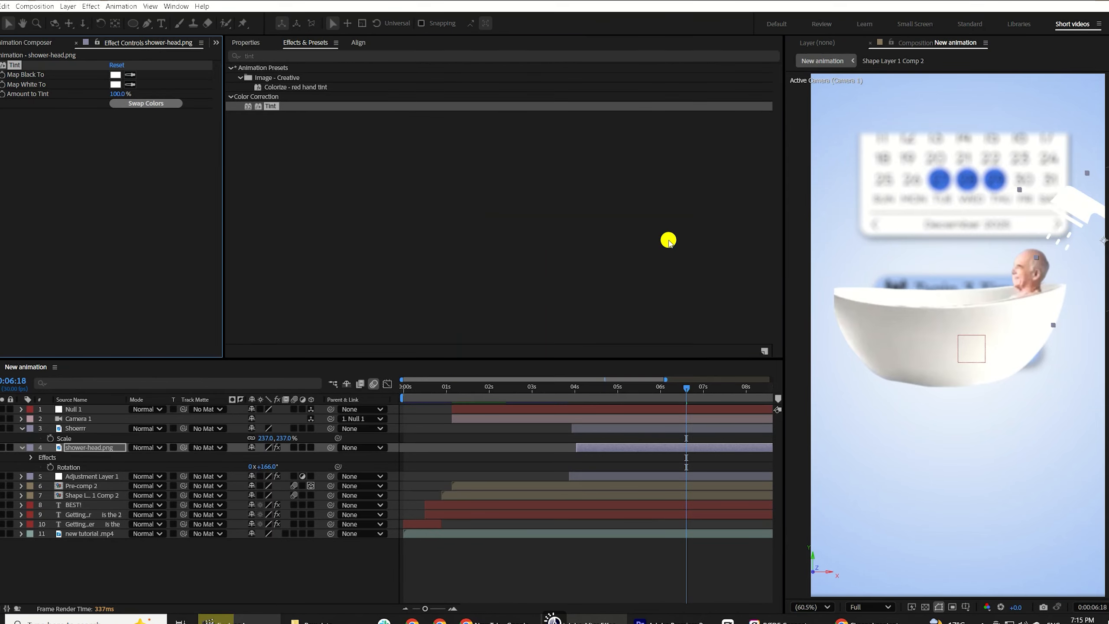
pyautogui.click(1086, 213)
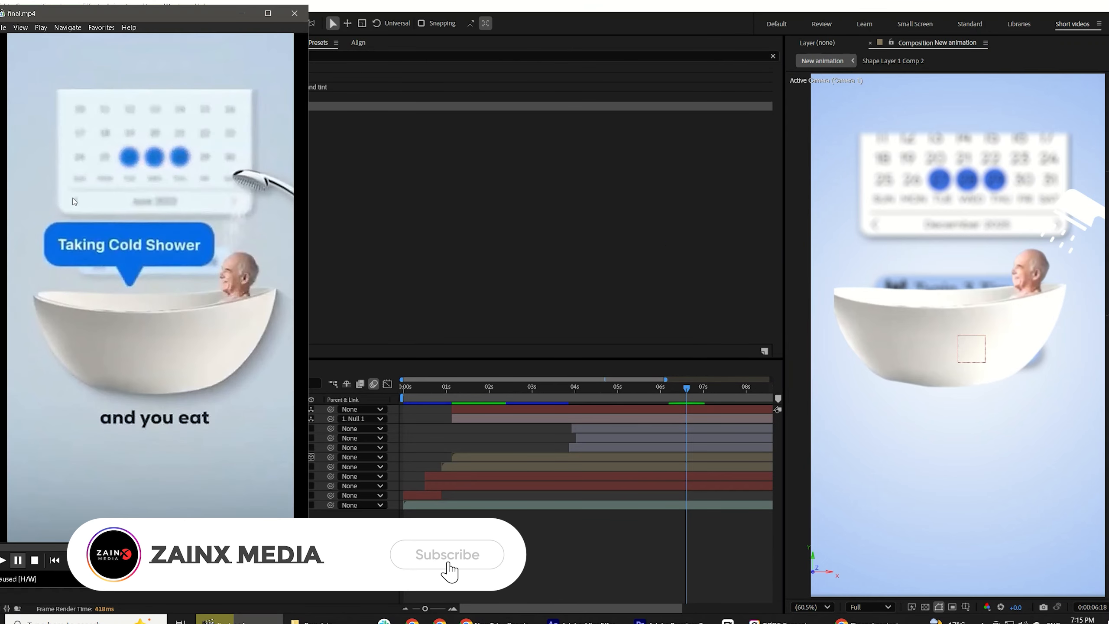
# Step: Draw a blue rounded rectangle about 617 × 137 px just above the bathtub, beside the man's head
pyautogui.click(535, 25)
pyautogui.click(133, 23)
pyautogui.click(178, 36)
pyautogui.moveTo(847, 243); pyautogui.dragTo(1015, 280)
# Step: Set the rectangle's roundness to 50 and change its fill to a more saturated blue
pyautogui.click(41, 429)
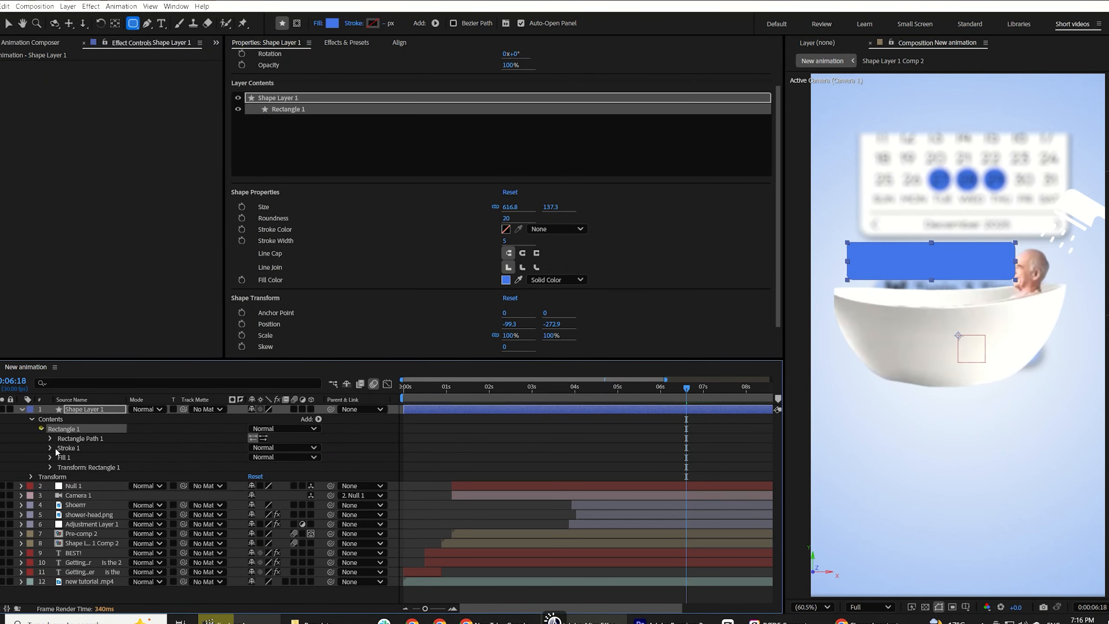
pyautogui.click(50, 439)
pyautogui.click(255, 467)
pyautogui.write('50')
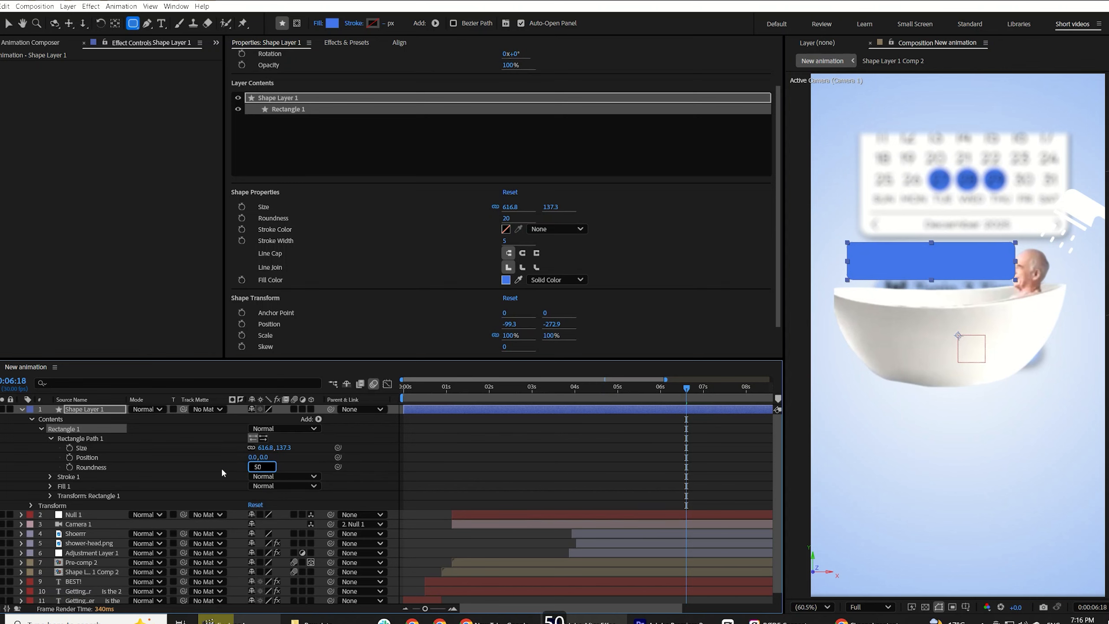
pyautogui.click(218, 468)
pyautogui.click(507, 280)
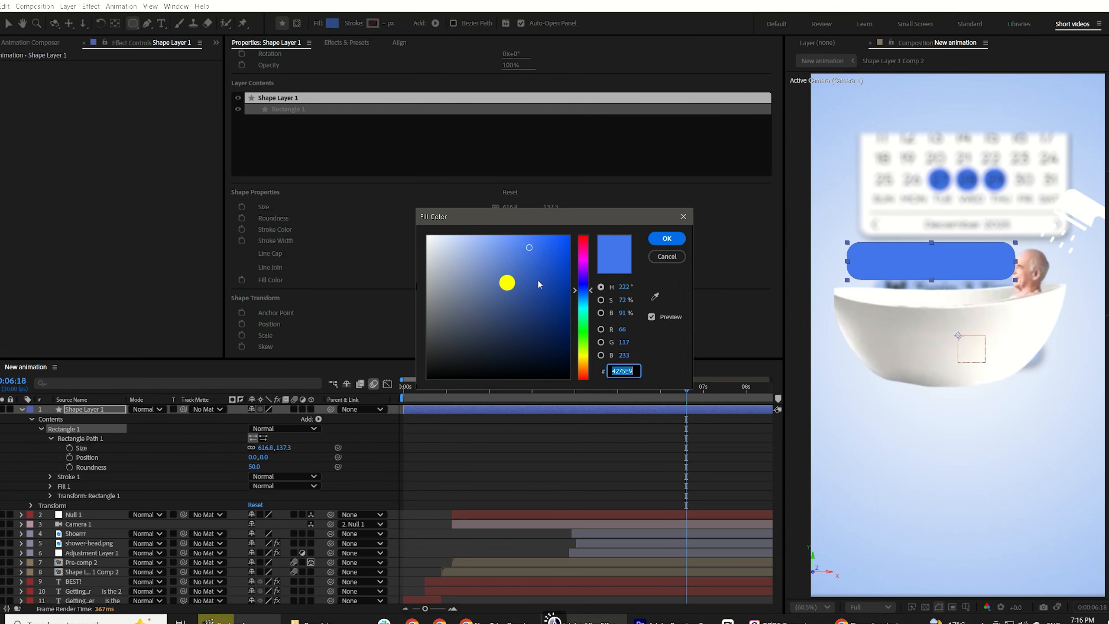
pyautogui.click(660, 244)
pyautogui.click(615, 426)
# Step: Draw a small downward-pointing blue triangle with the Pen tool just below the blue rectangle, on its own shape layer
pyautogui.click(146, 23)
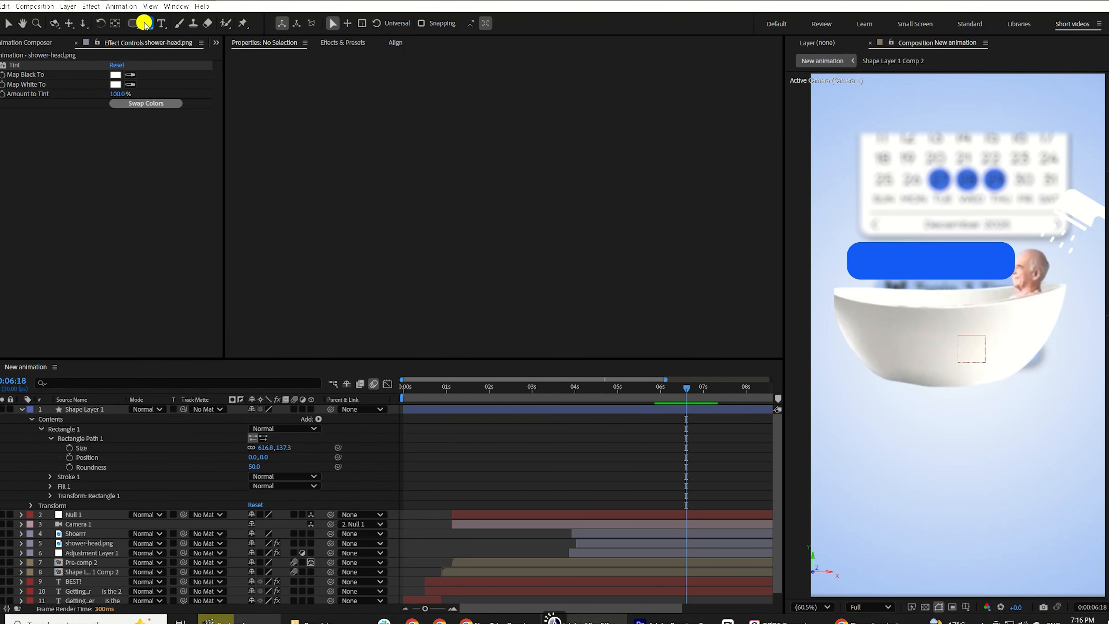
pyautogui.click(908, 296)
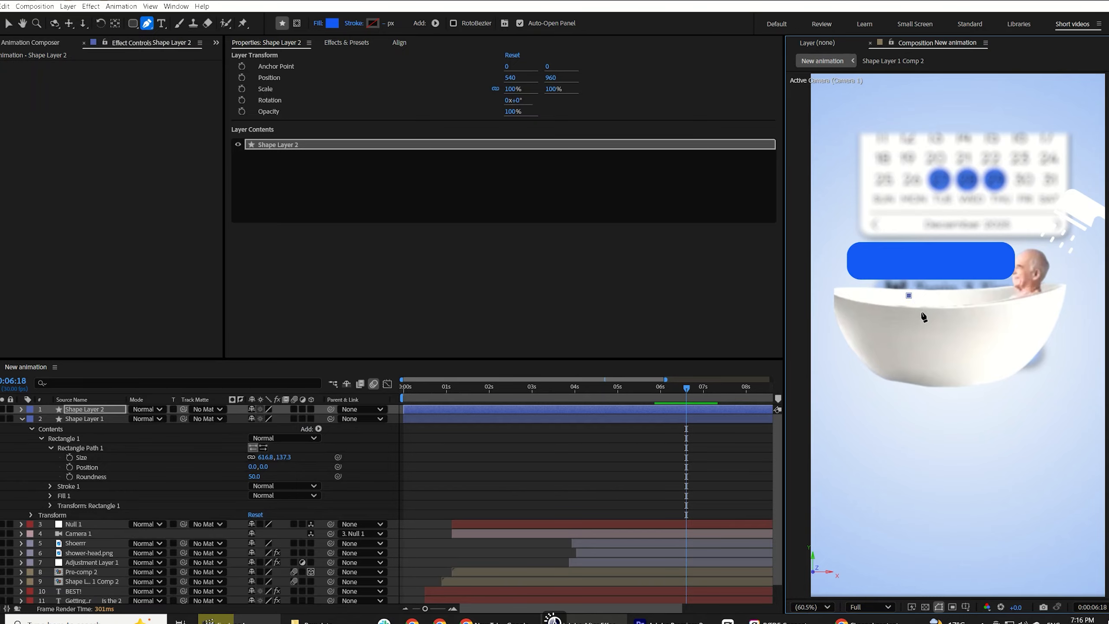
pyautogui.click(920, 311)
pyautogui.keyDown('shift'); pyautogui.click(936, 296); pyautogui.keyUp('shift')
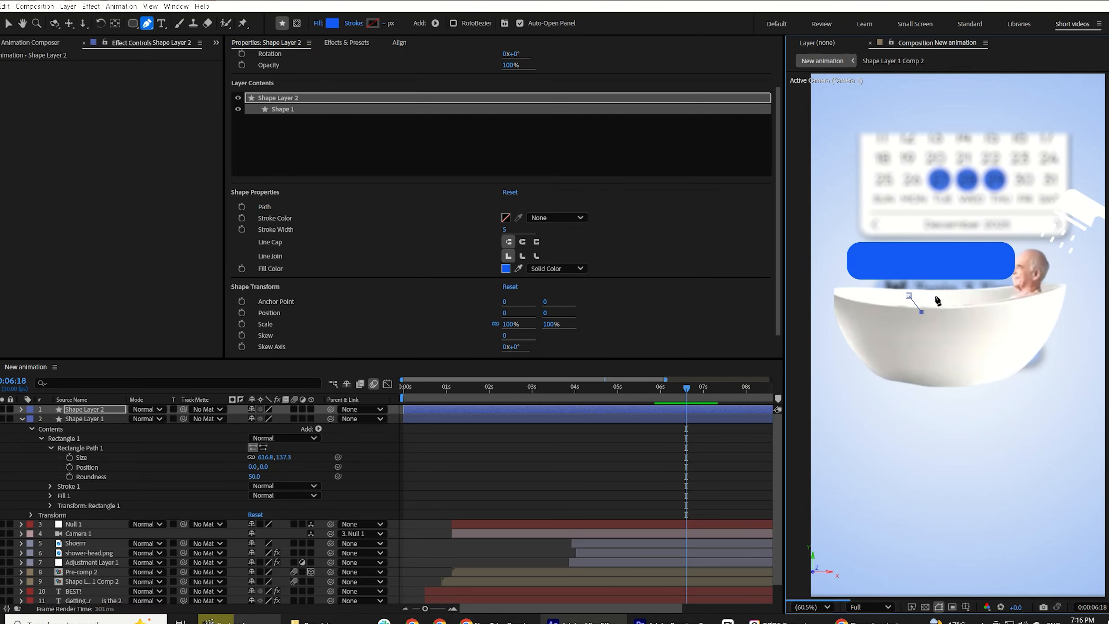
pyautogui.click(909, 297)
pyautogui.press('v')
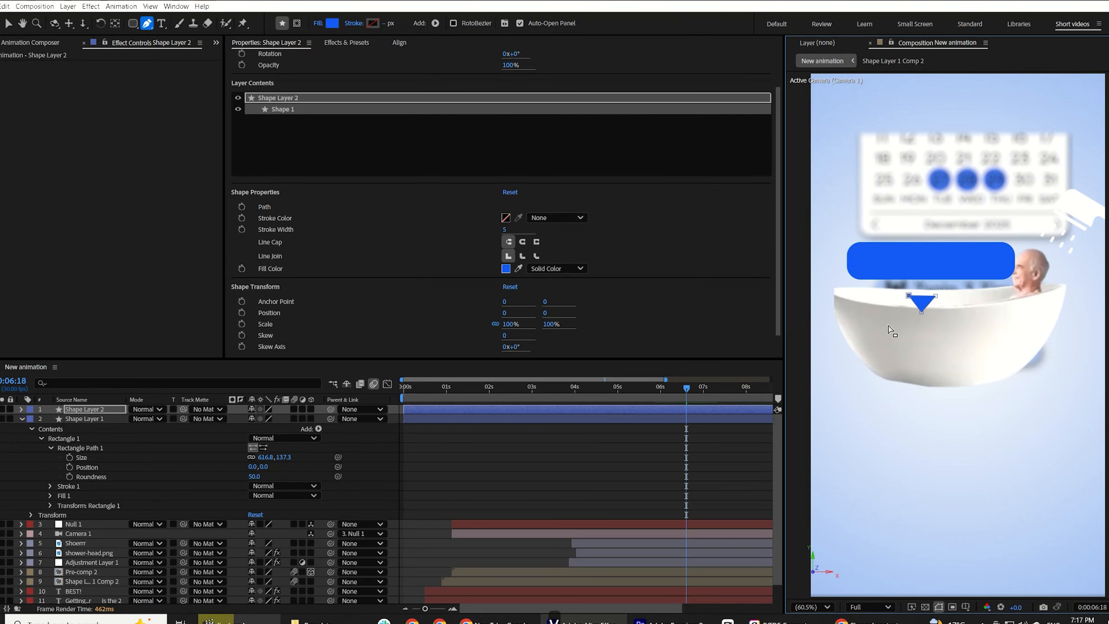
# Step: Stretch the triangle to about 133% height and attach it under the blue rectangle, with its layer beneath Shape Layer 1
pyautogui.click(921, 303)
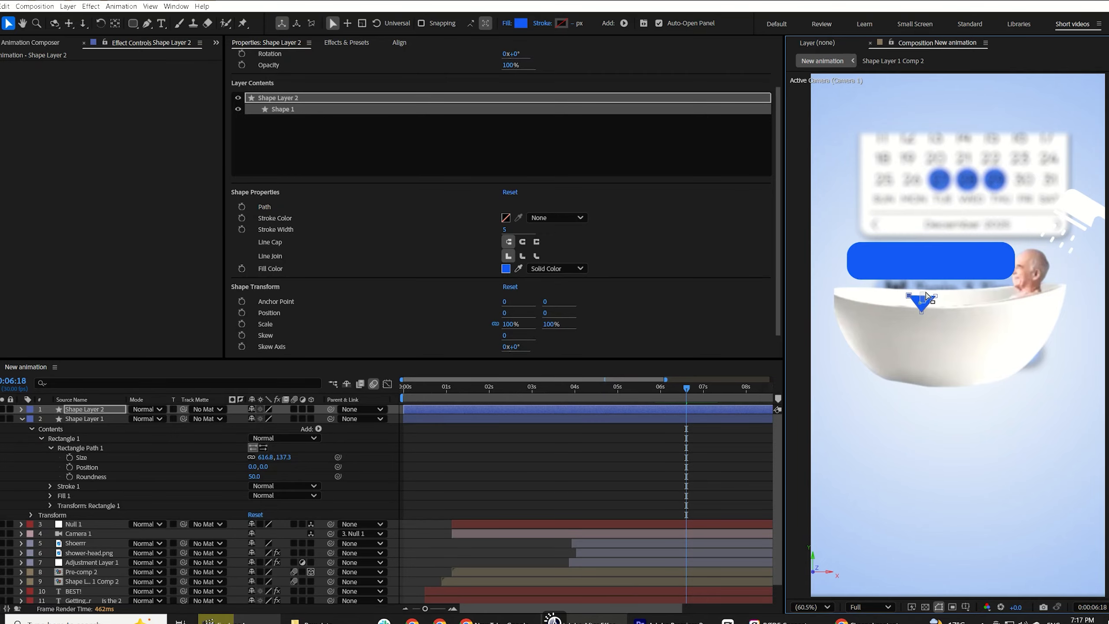
pyautogui.moveTo(923, 298); pyautogui.dragTo(942, 283)
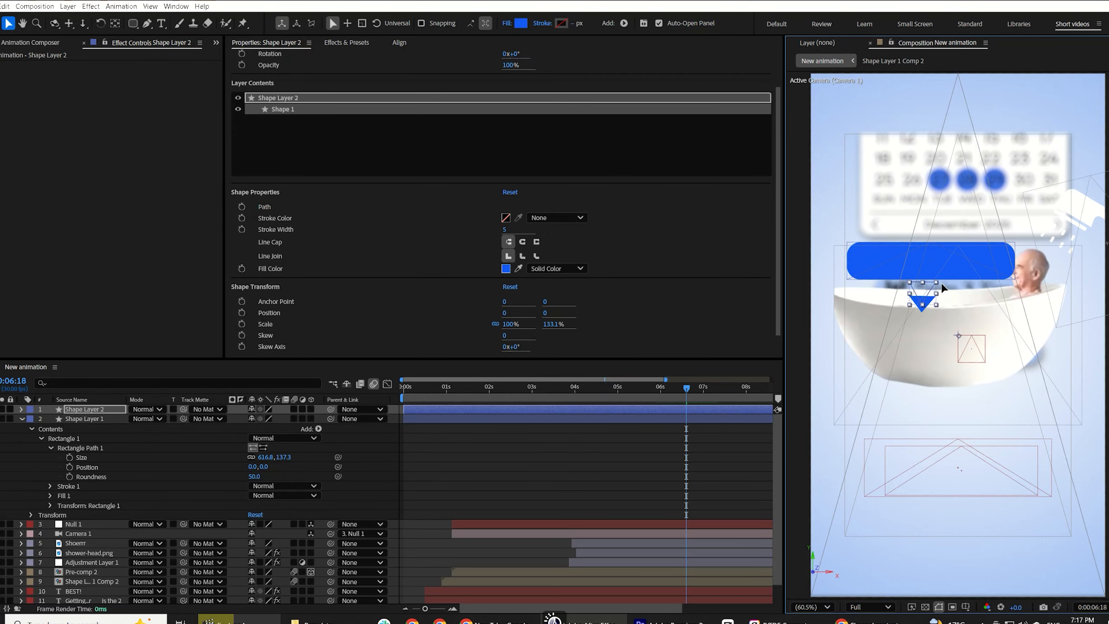
pyautogui.hotkey('ctrl', '[')
# Step: Pre-compose both shape layers and place the pre-comp beneath Camera 1, starting together with the bathtub just before 4 seconds
pyautogui.keyDown('shift'); pyautogui.click(631, 411); pyautogui.keyUp('shift')
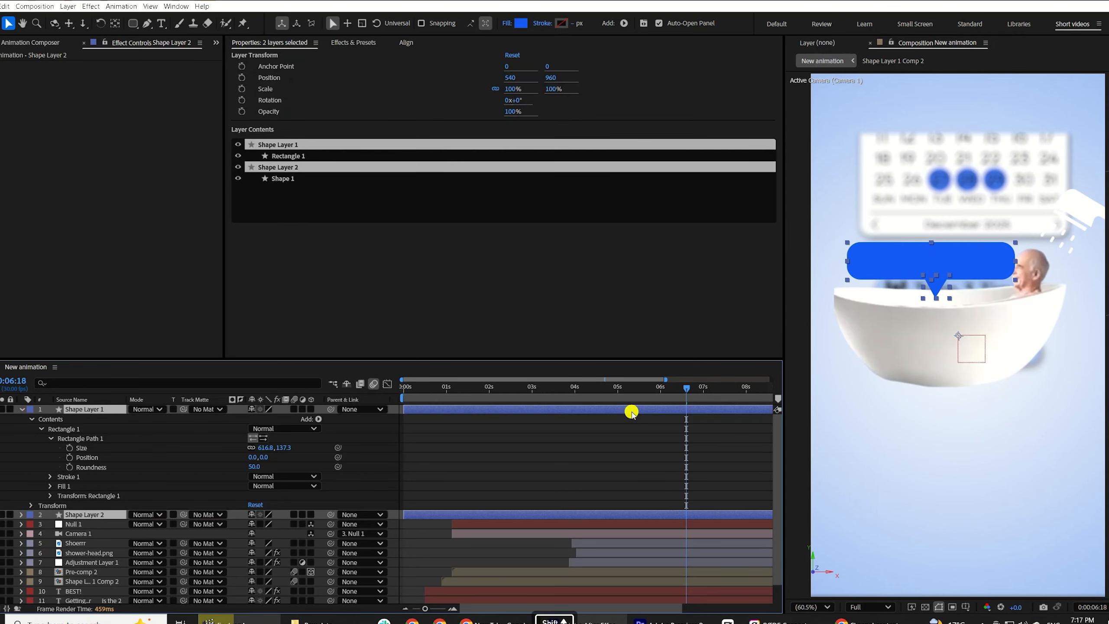
pyautogui.rightClick(632, 412)
pyautogui.click(672, 343)
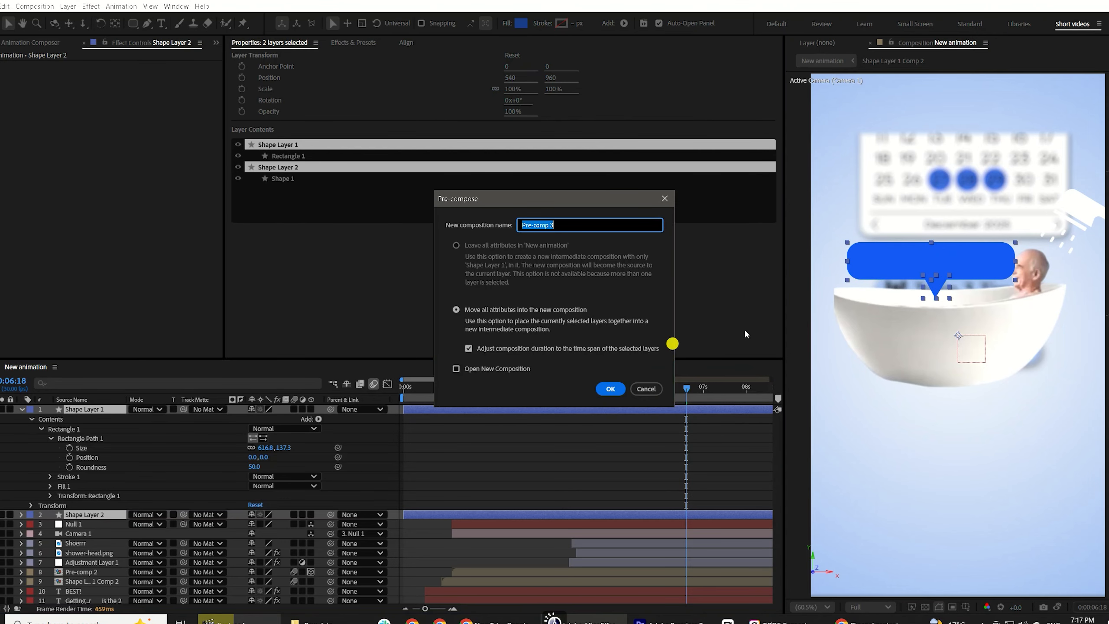
pyautogui.click(610, 388)
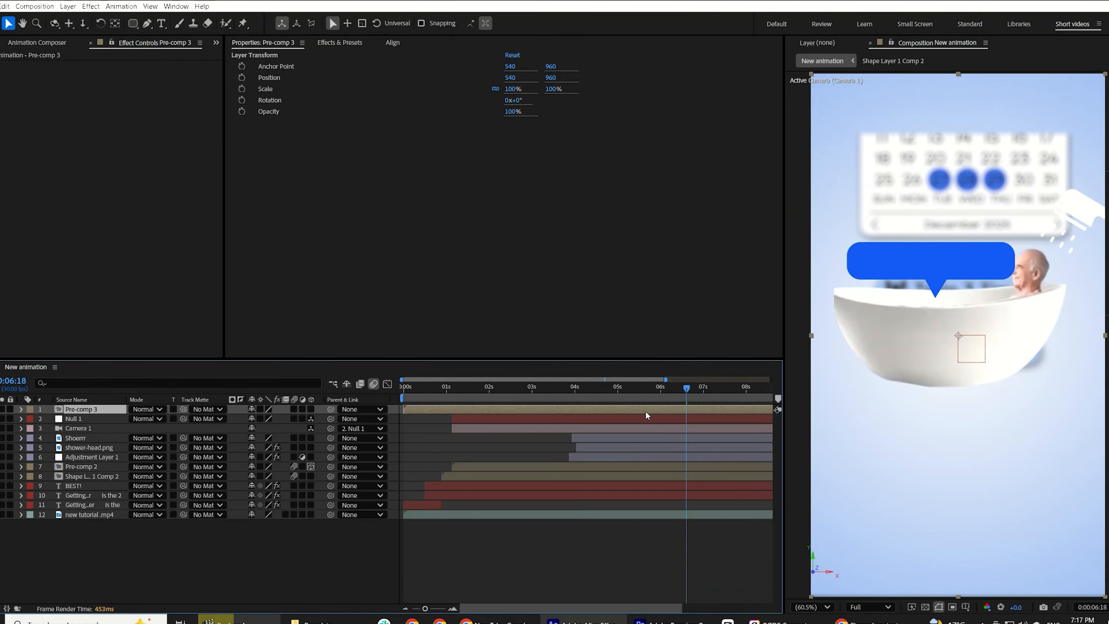
pyautogui.moveTo(431, 409); pyautogui.dragTo(603, 458)
pyautogui.moveTo(74, 409); pyautogui.dragTo(76, 439)
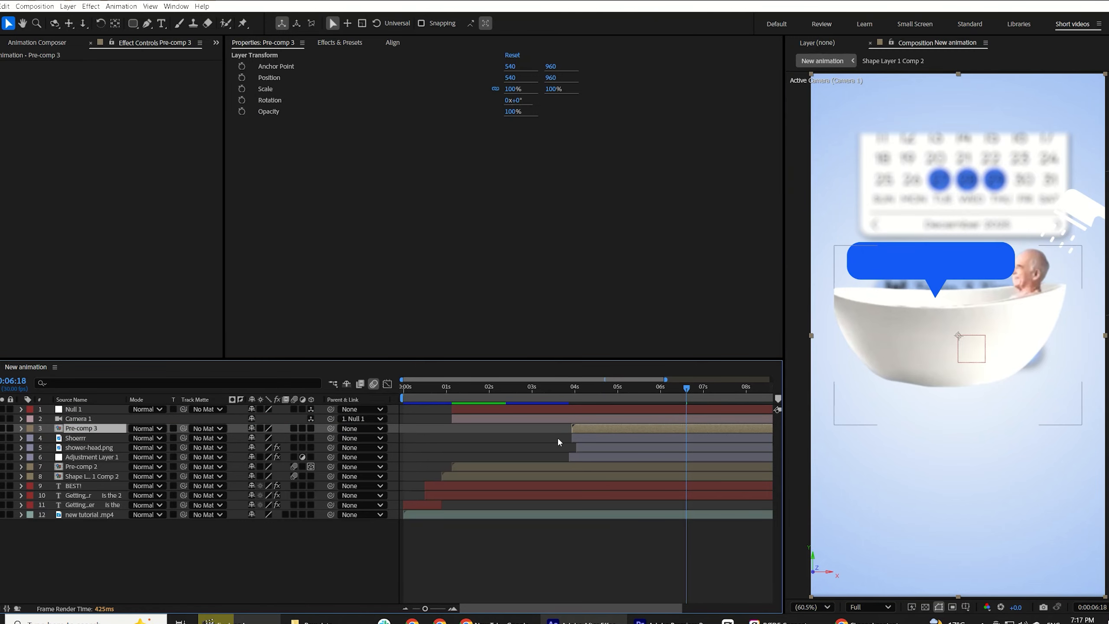
# Step: Make the Pre-comp 3, bathtub and shower-head.png layers 3D with motion blur, and enlarge the bathtub to 264%
pyautogui.keyDown('shift'); pyautogui.click(594, 446); pyautogui.keyUp('shift')
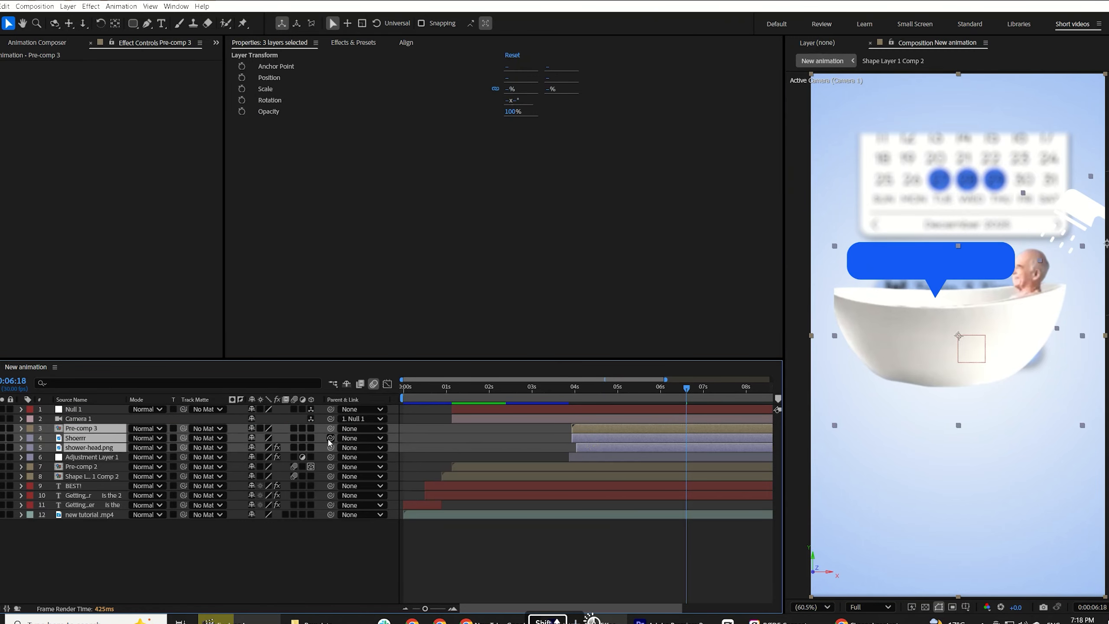
pyautogui.click(310, 428)
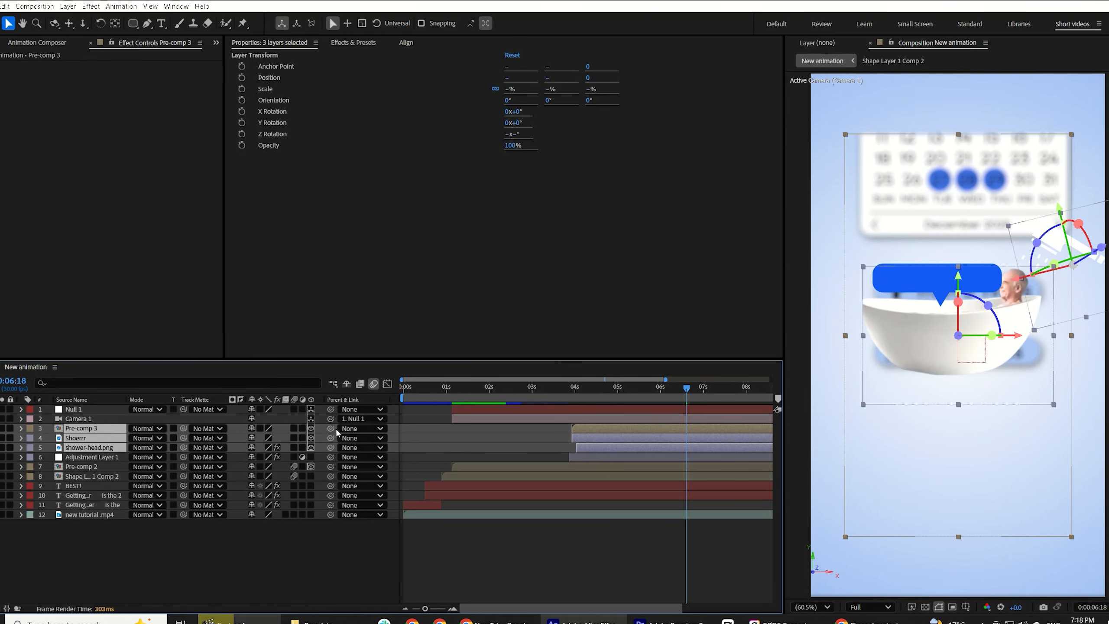
pyautogui.click(294, 428)
pyautogui.press('s')
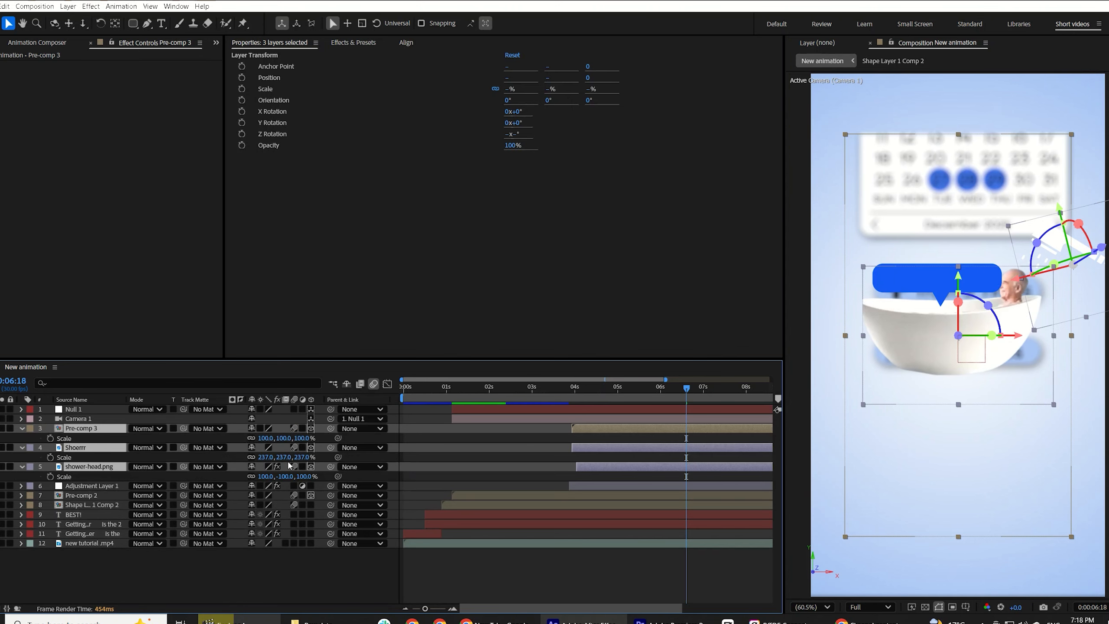
pyautogui.moveTo(286, 457); pyautogui.dragTo(293, 456)
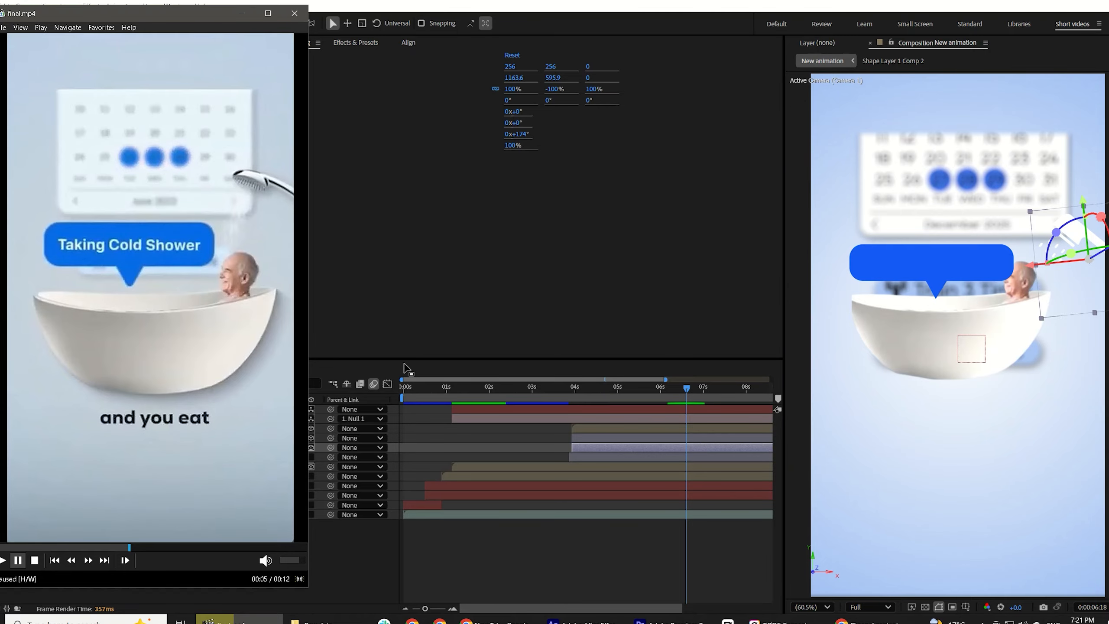
# Step: Add a Drop Shadow layer style to shower-head.png with 50% opacity, distance 15 and size 40
pyautogui.rightClick(605, 451)
pyautogui.moveTo(670, 289)
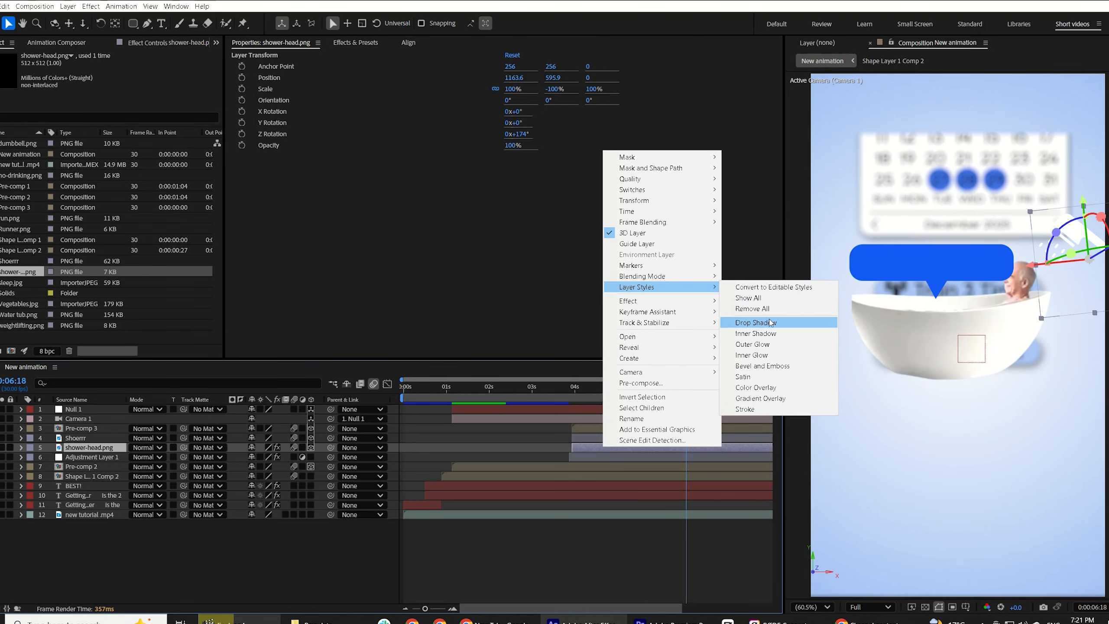
pyautogui.click(757, 322)
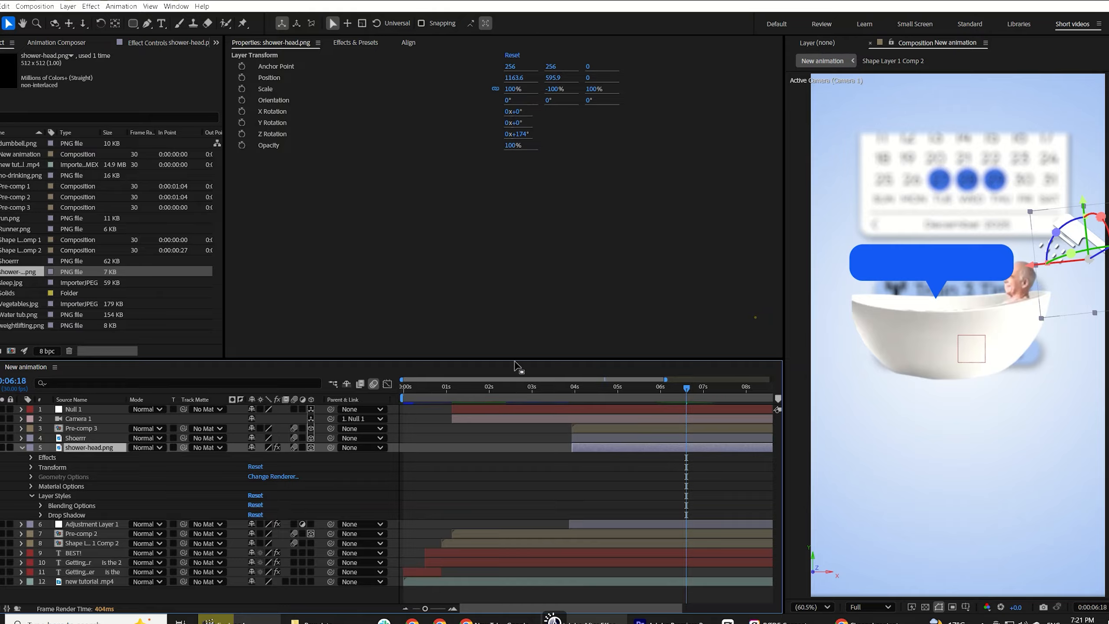
pyautogui.click(41, 517)
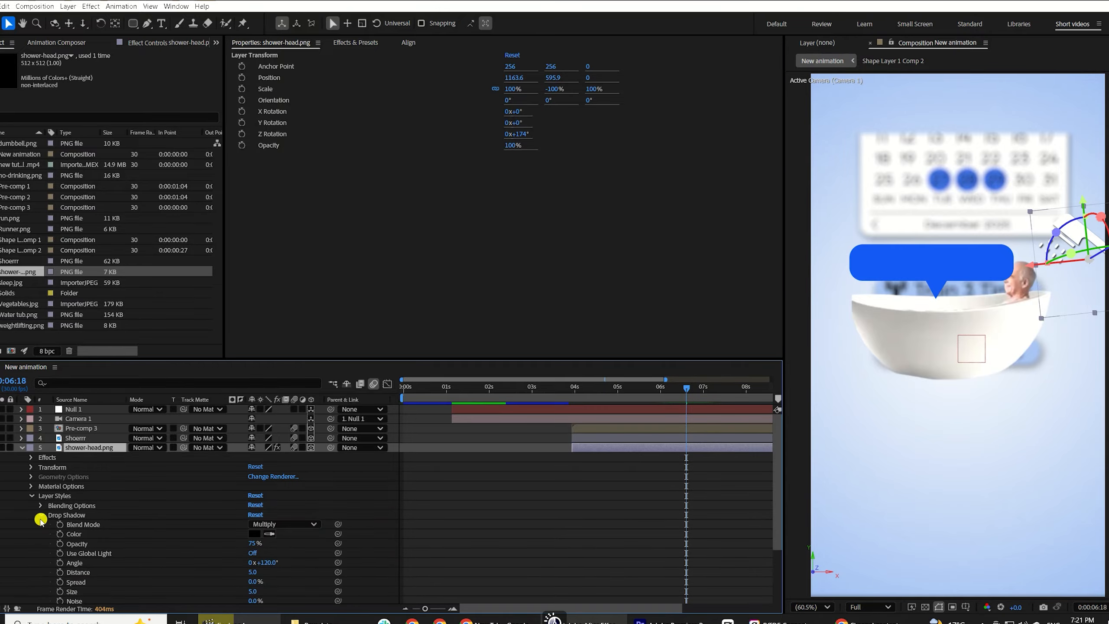
pyautogui.click(253, 543)
pyautogui.write('50')
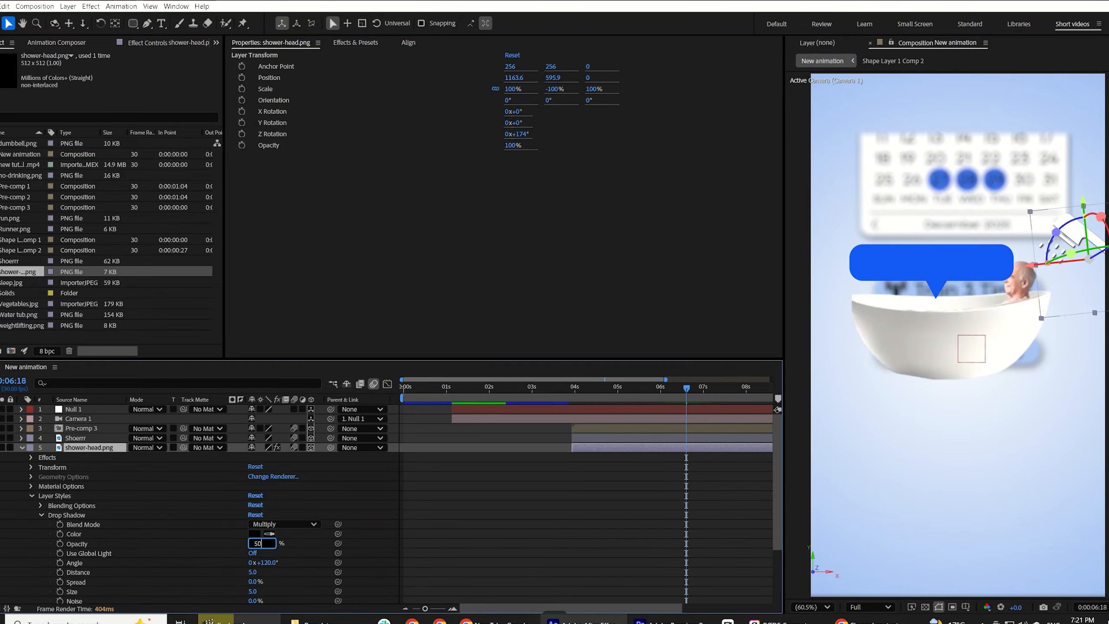
pyautogui.click(249, 573)
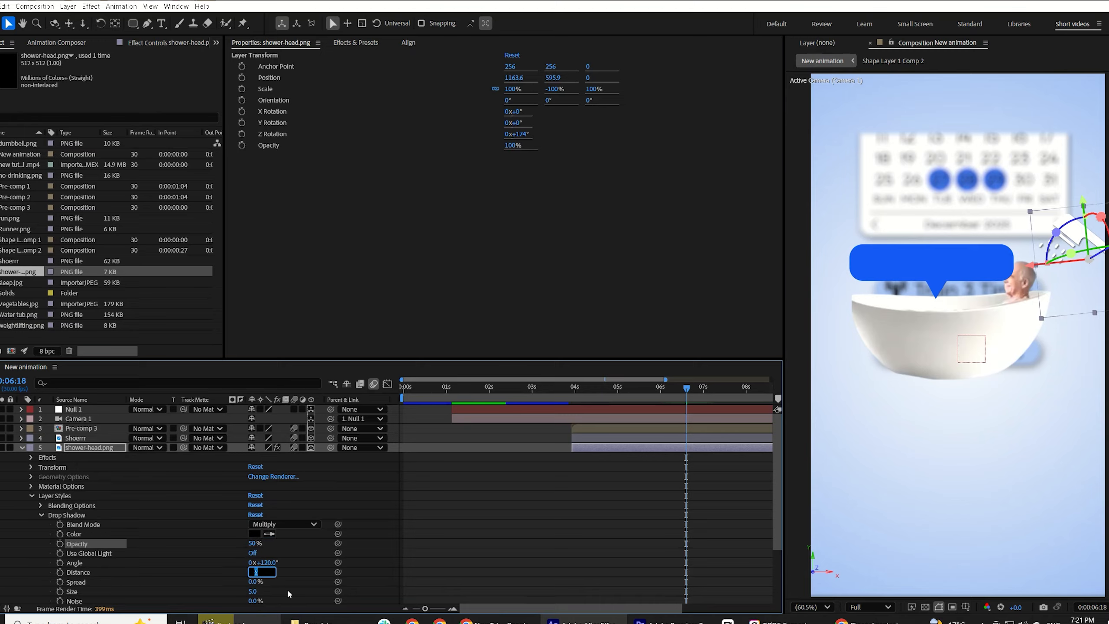
pyautogui.write('15')
pyautogui.click(229, 587)
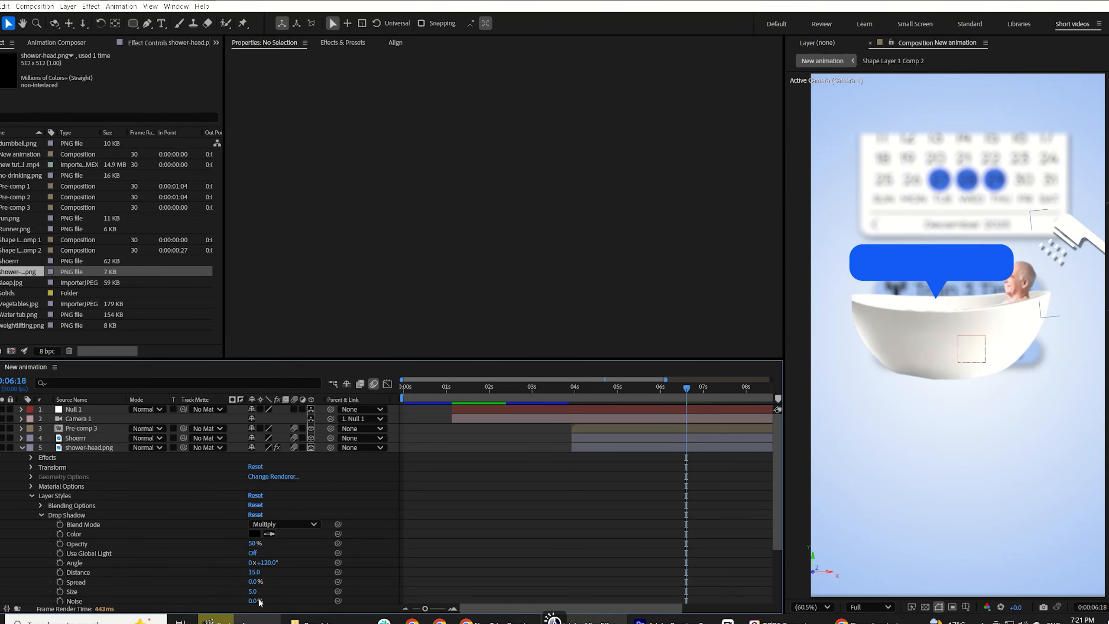
pyautogui.click(252, 590)
pyautogui.write('40')
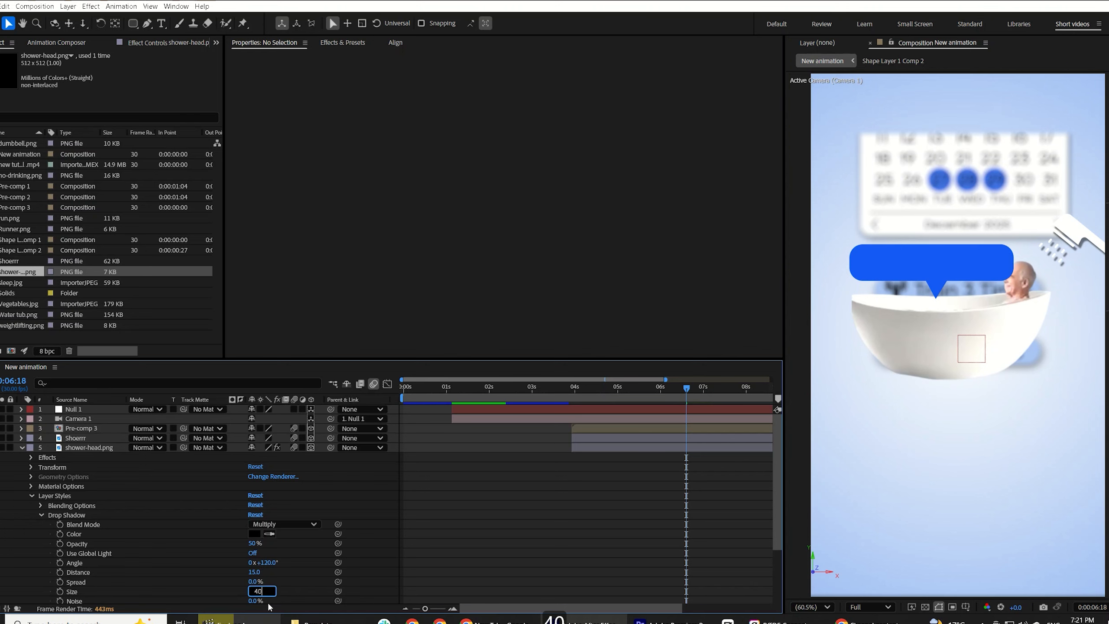
pyautogui.click(167, 553)
# Step: Copy the shower head's Drop Shadow style to the bathtub and Pre-comp 3 layers
pyautogui.click(81, 515)
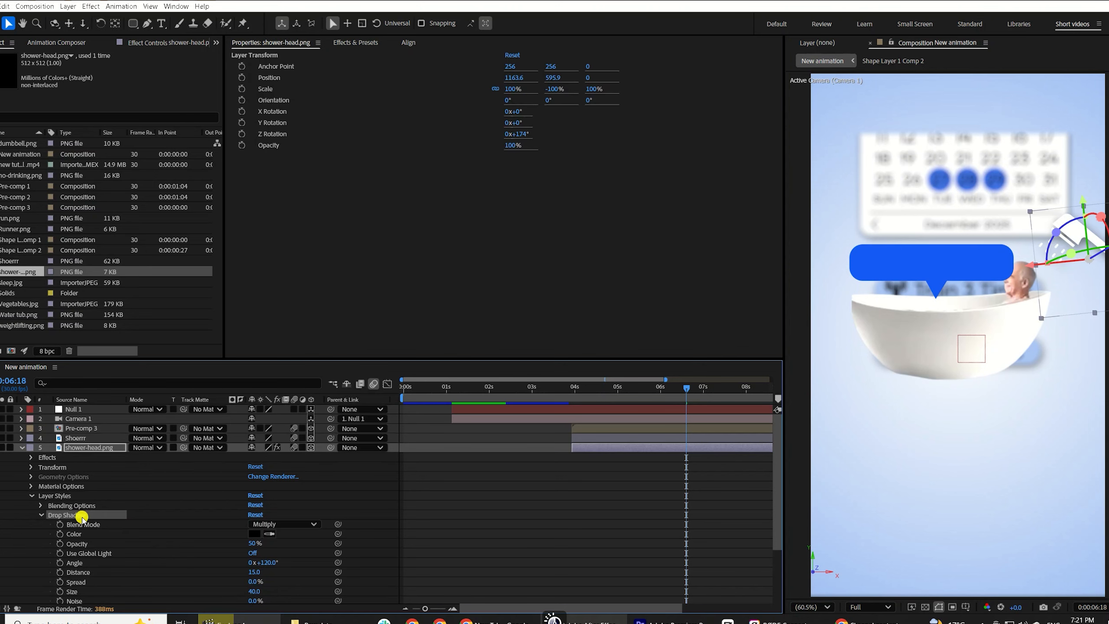
pyautogui.hotkey('ctrl', 'c')
pyautogui.click(615, 437)
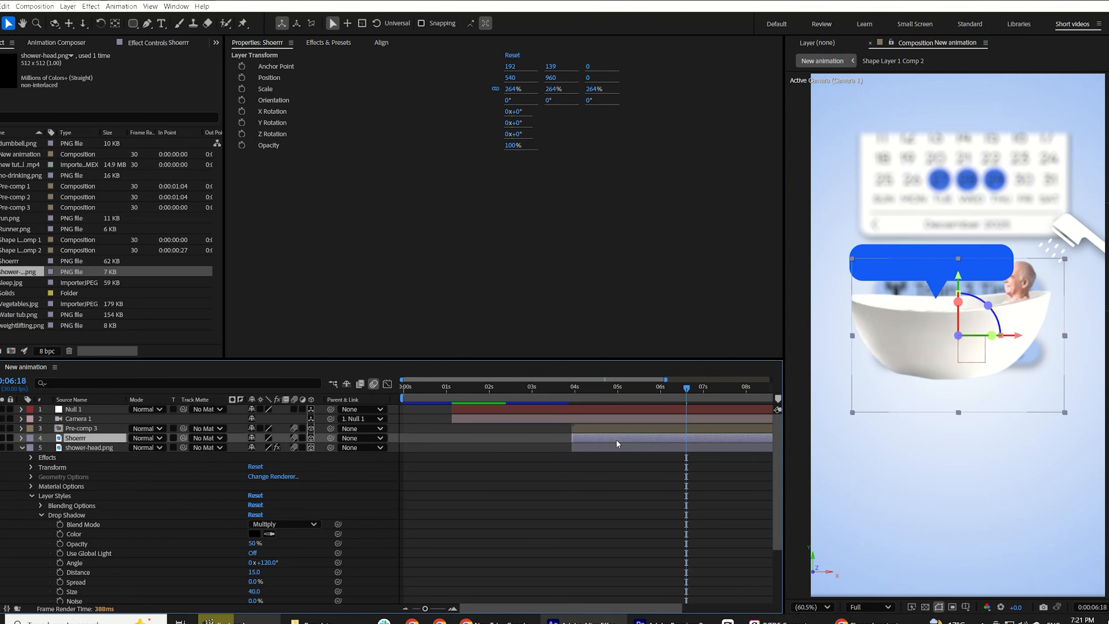
pyautogui.hotkey('ctrl', 'v')
pyautogui.click(651, 427)
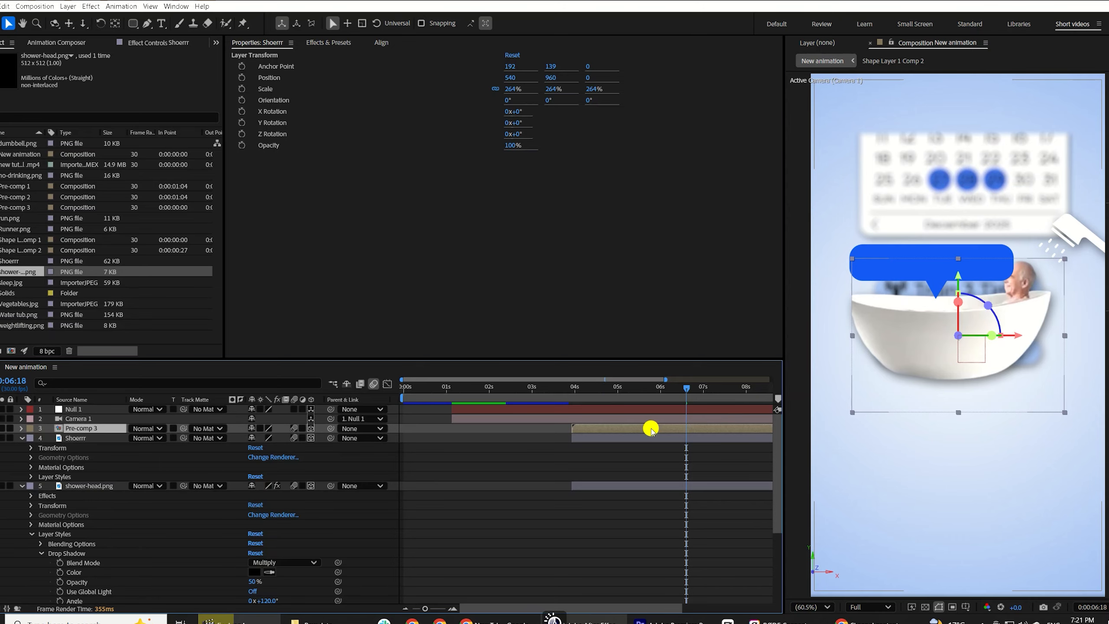
pyautogui.hotkey('ctrl', 'v')
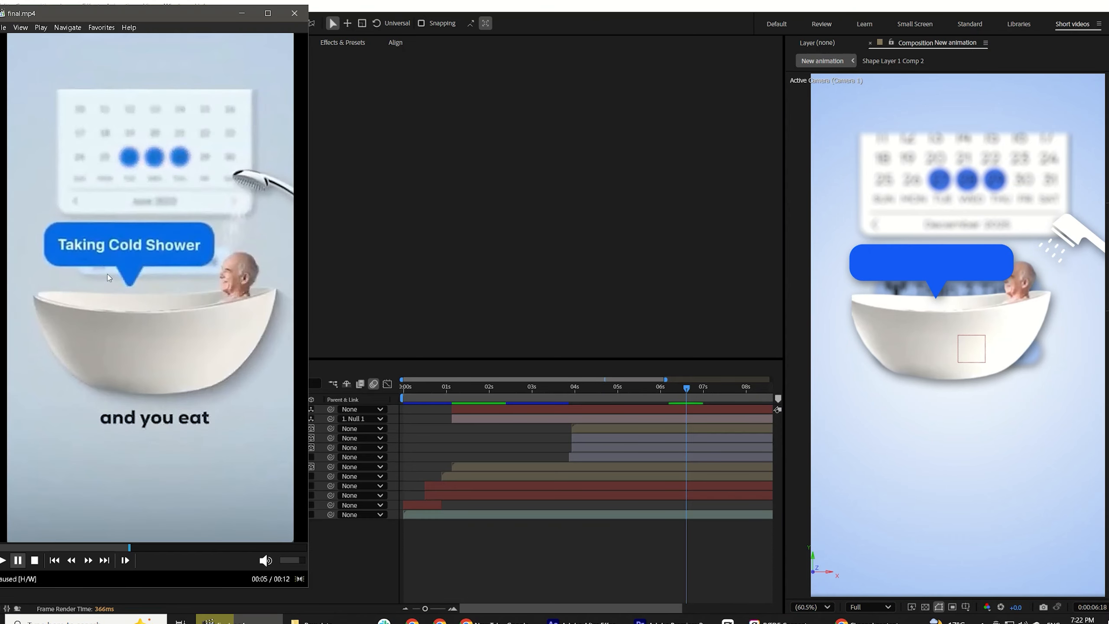
# Step: Duplicate the first "Getting Older is the" text layer, place the copy beneath Camera 1, and start it with Pre-comp 3 just before 4 seconds
pyautogui.click(465, 488)
pyautogui.click(414, 505)
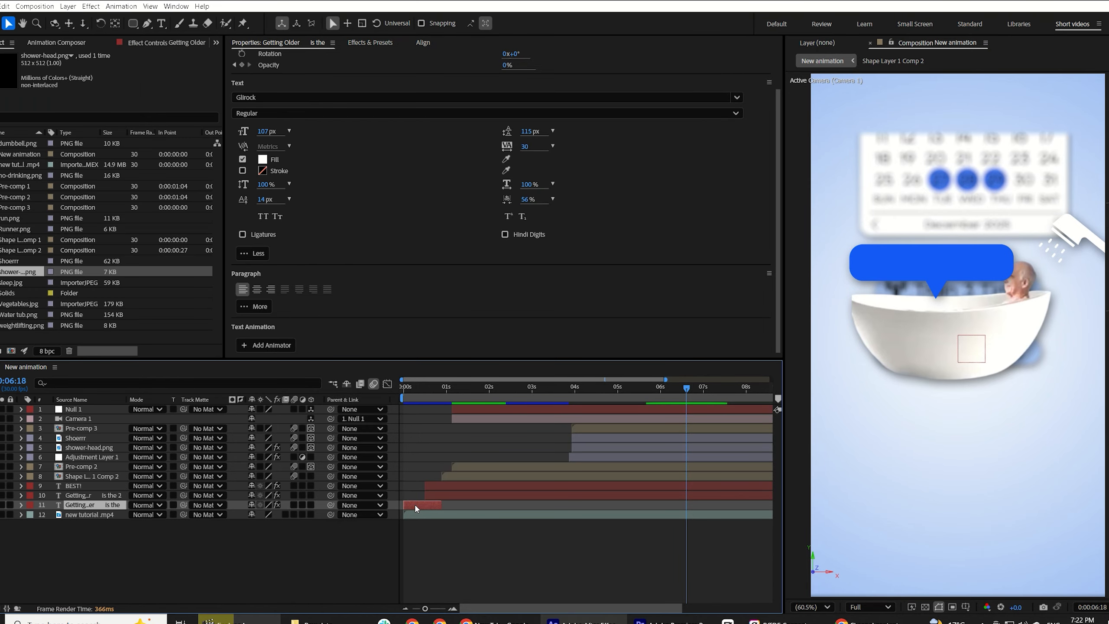
pyautogui.hotkey('ctrl', 'd')
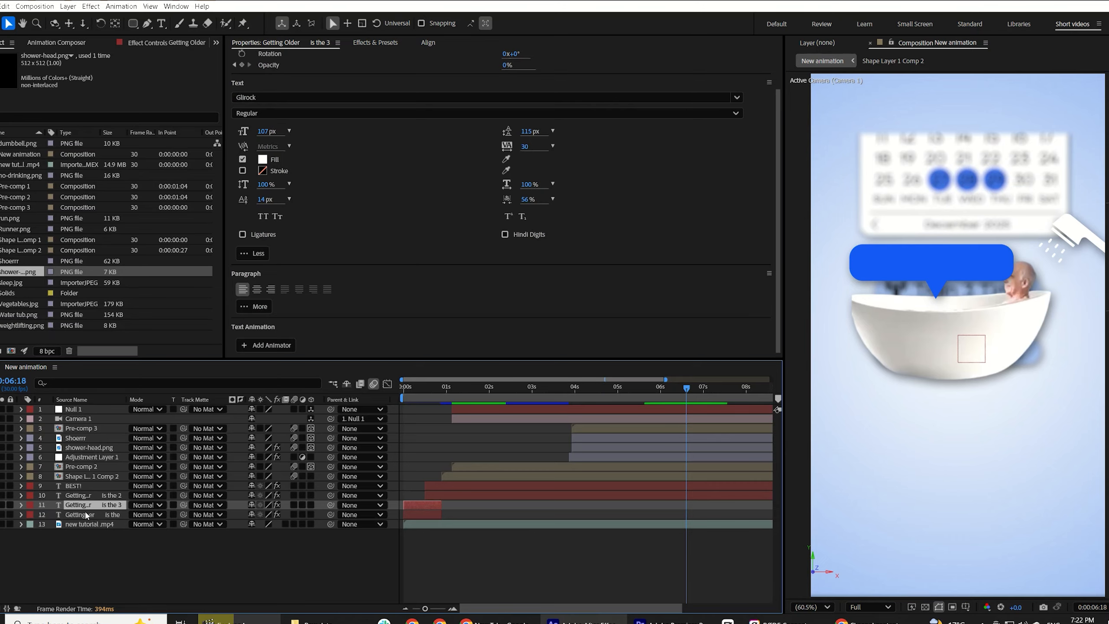
pyautogui.moveTo(79, 507); pyautogui.dragTo(92, 456)
pyautogui.press('y')
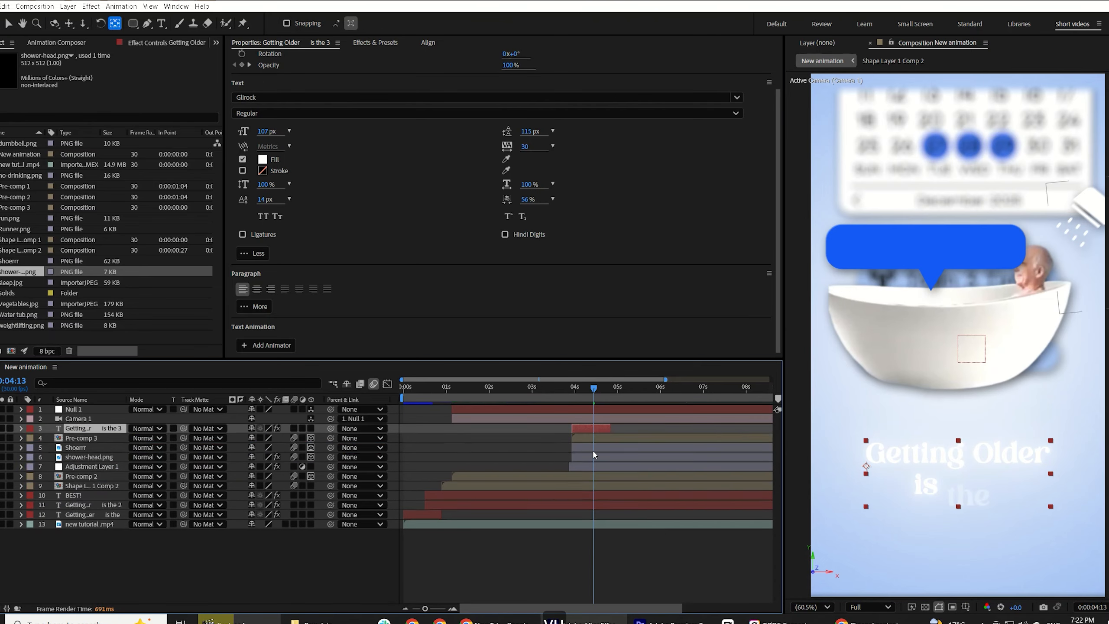
pyautogui.press('u')
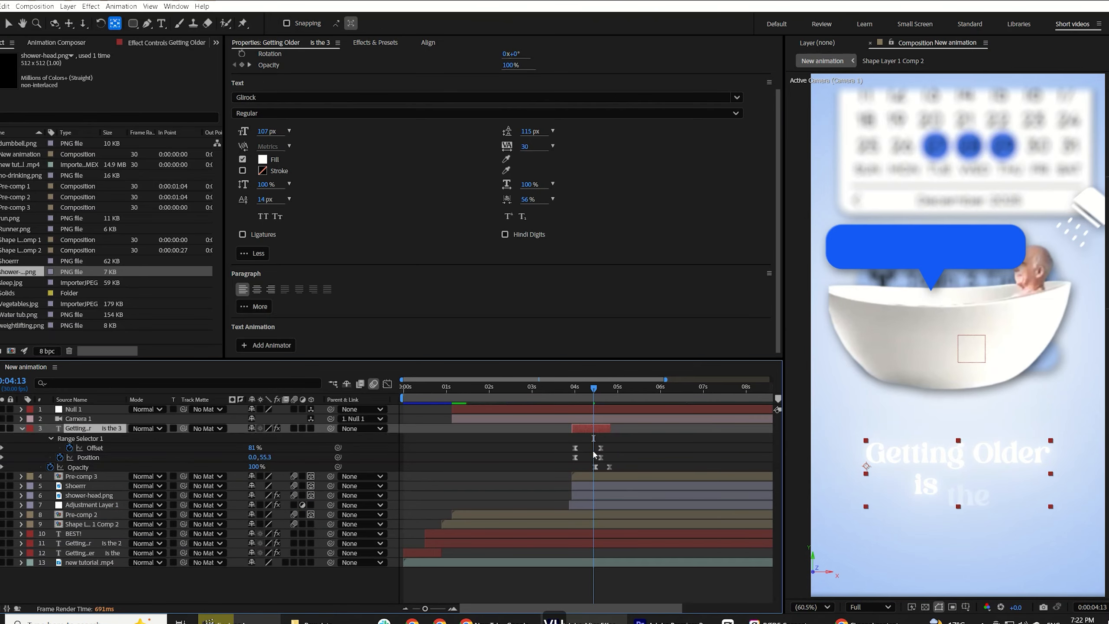
# Step: Remove the copied text layer's opacity keyframes and change its fill colour to black
pyautogui.click(50, 466)
pyautogui.click(262, 159)
pyautogui.click(428, 375)
pyautogui.click(669, 248)
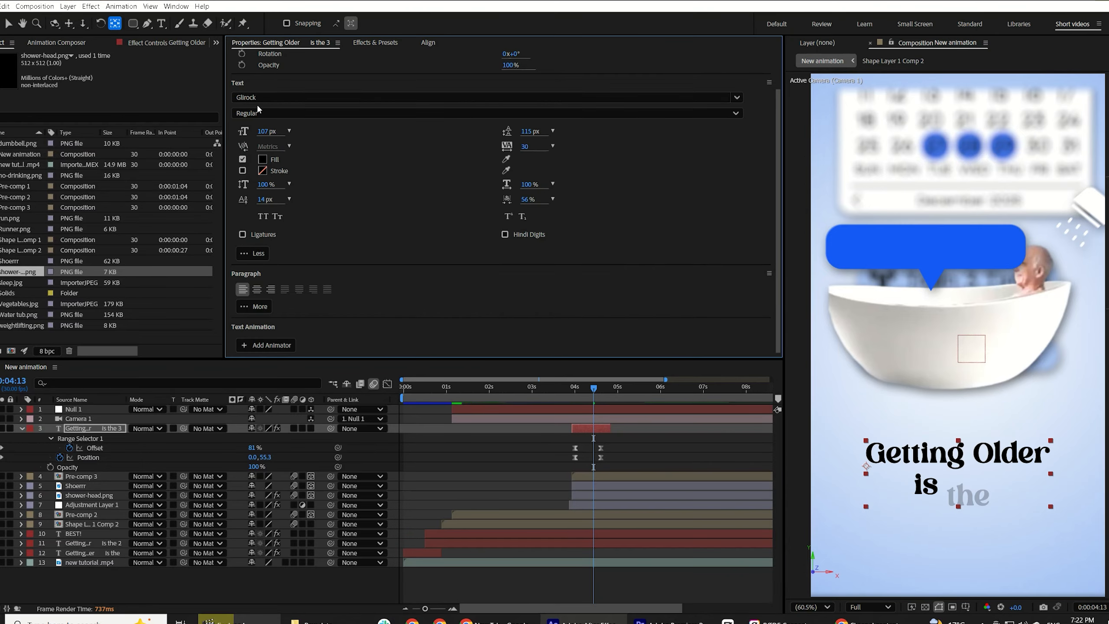
# Step: Change the copied text's font to Gilroy-Medium and replace its wording with "Taking Cold Shower"
pyautogui.click(257, 97)
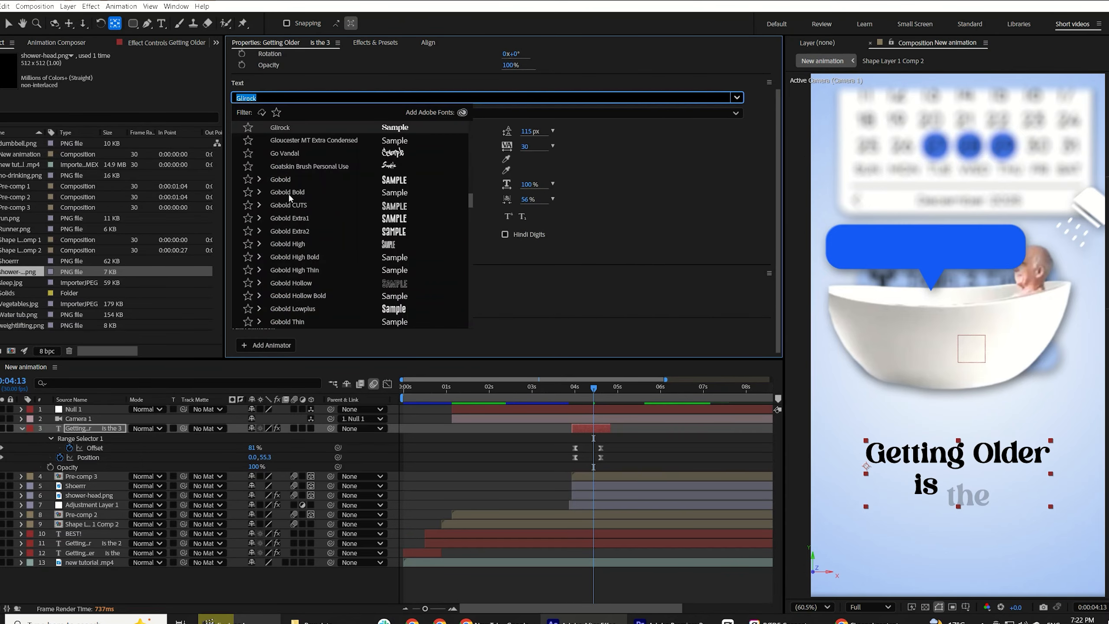
pyautogui.write('gilr')
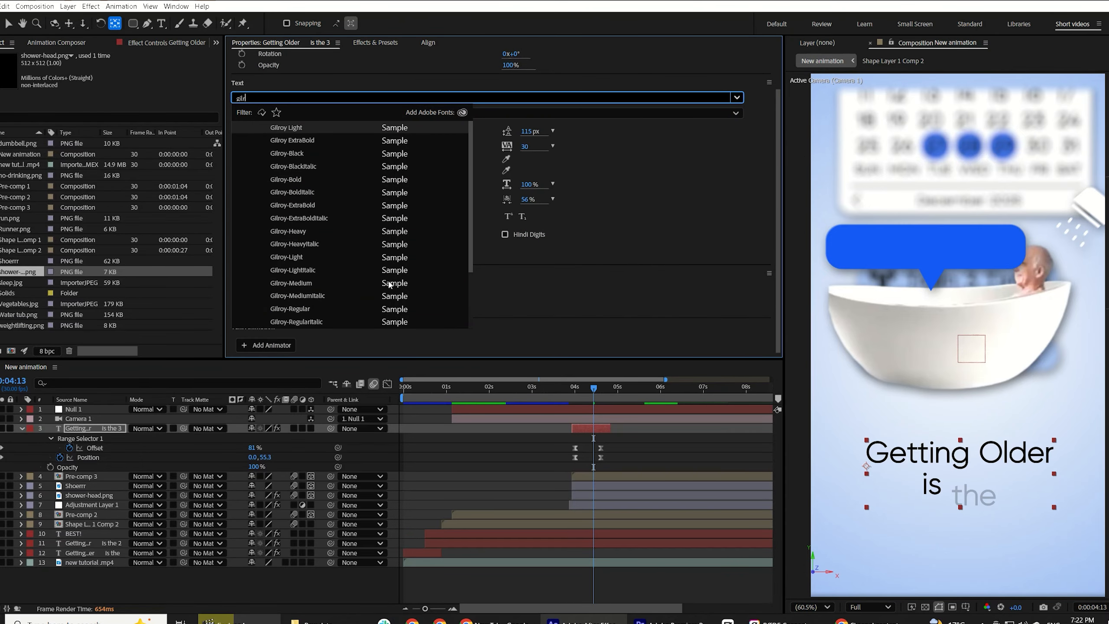
pyautogui.click(387, 283)
pyautogui.press('v')
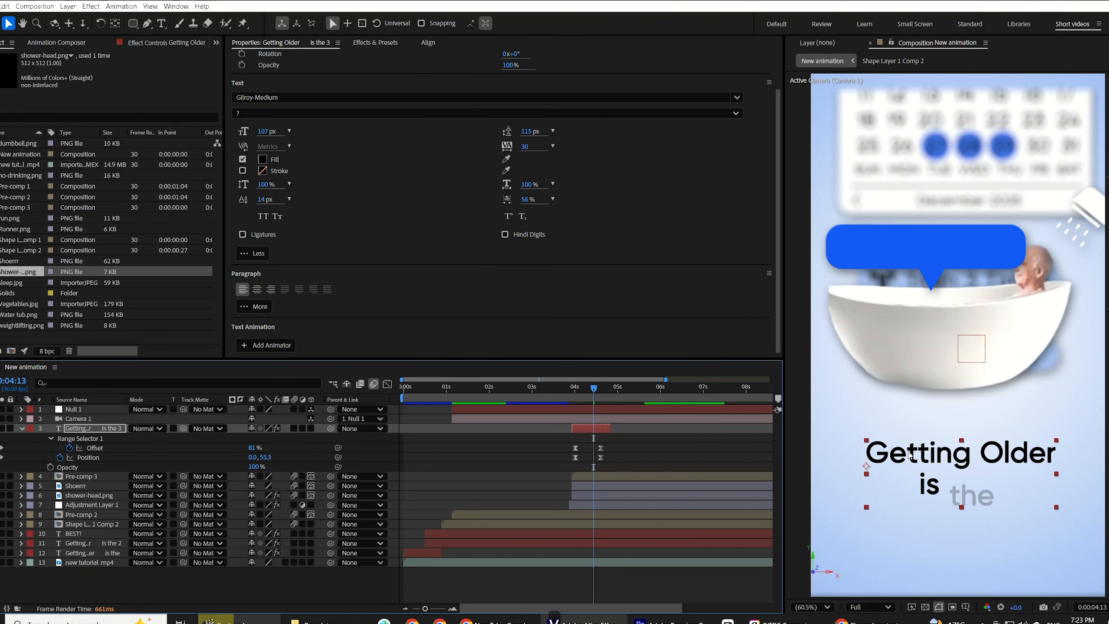
pyautogui.doubleClick(907, 456)
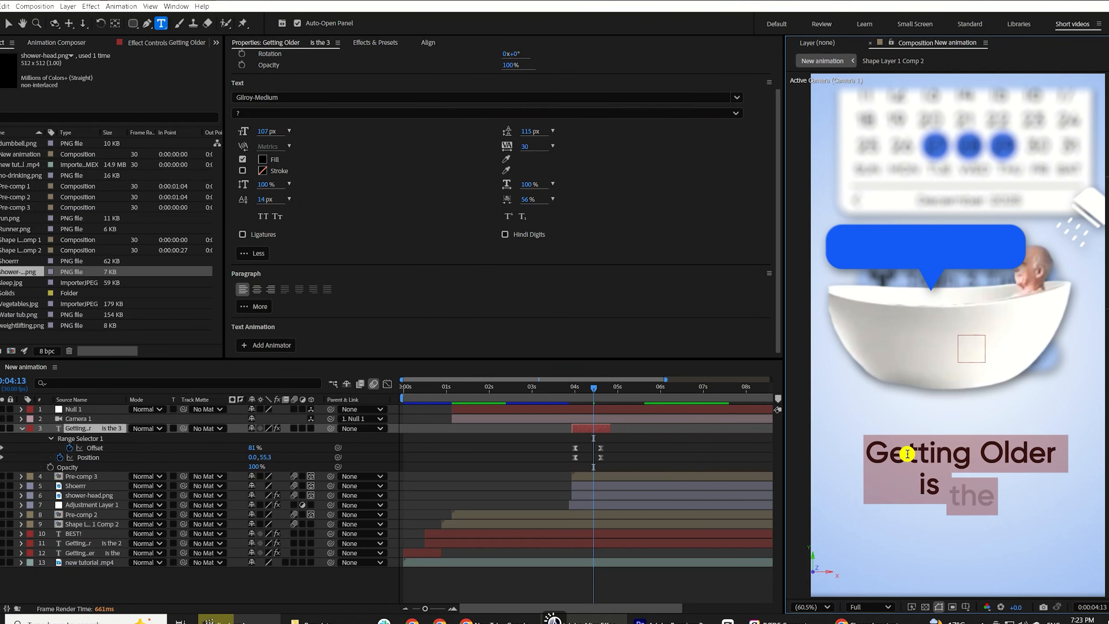
pyautogui.write('Ta')
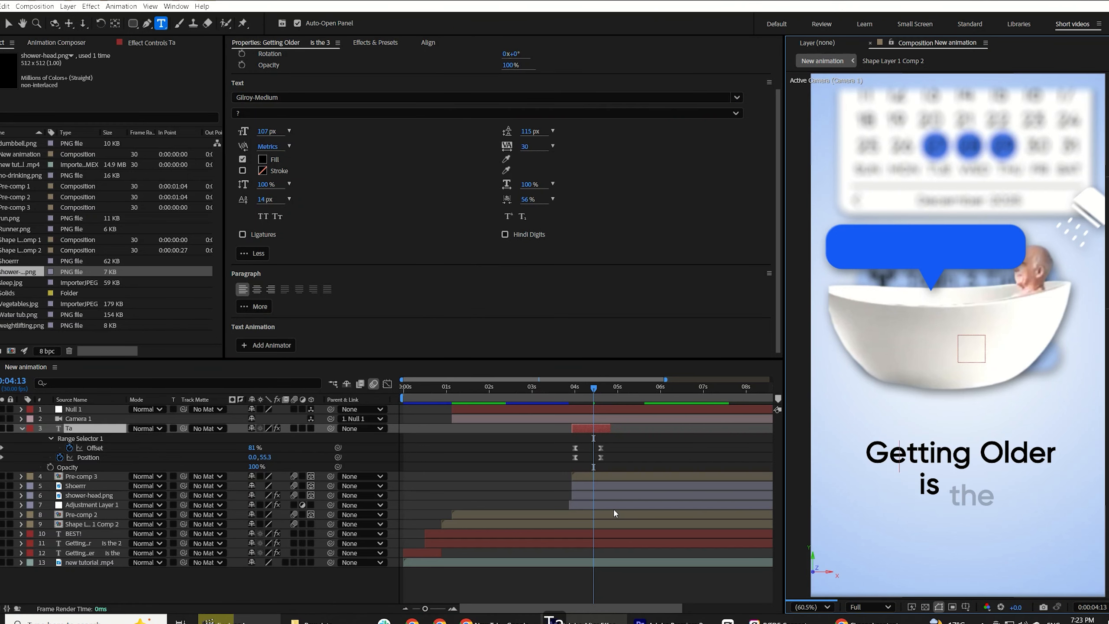
pyautogui.write('king ')
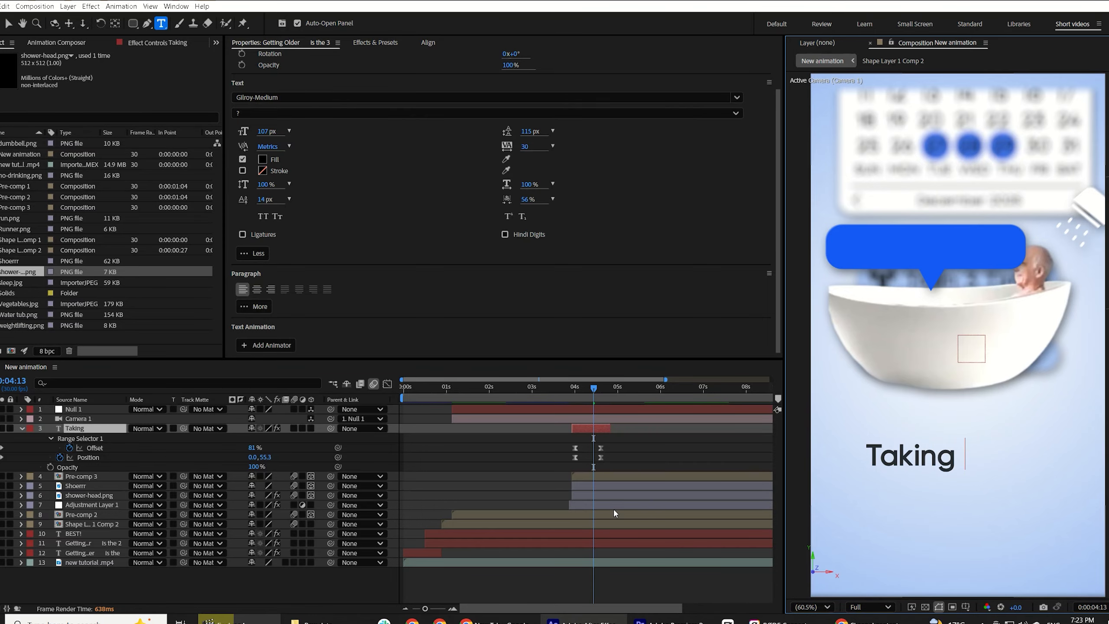
pyautogui.write('Cold Shower')
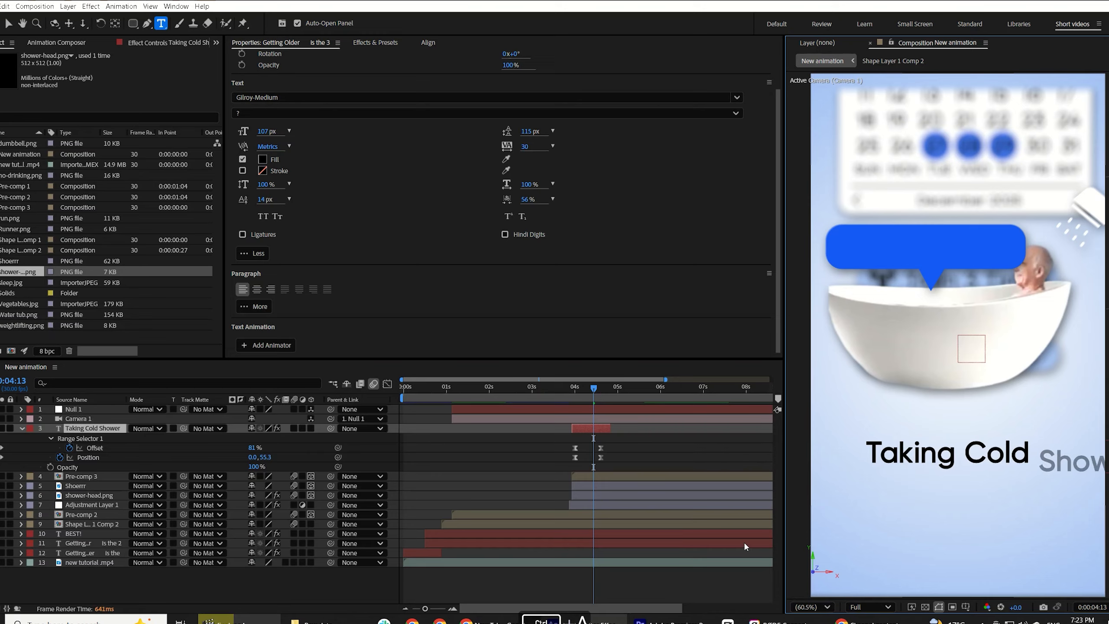
# Step: Set the Taking Cold Shower text size to 70 px and extend its layer to the end of the composition
pyautogui.hotkey('ctrl', 'a')
pyautogui.click(262, 133)
pyautogui.write('70')
pyautogui.click(583, 430)
pyautogui.moveTo(608, 428); pyautogui.dragTo(779, 471)
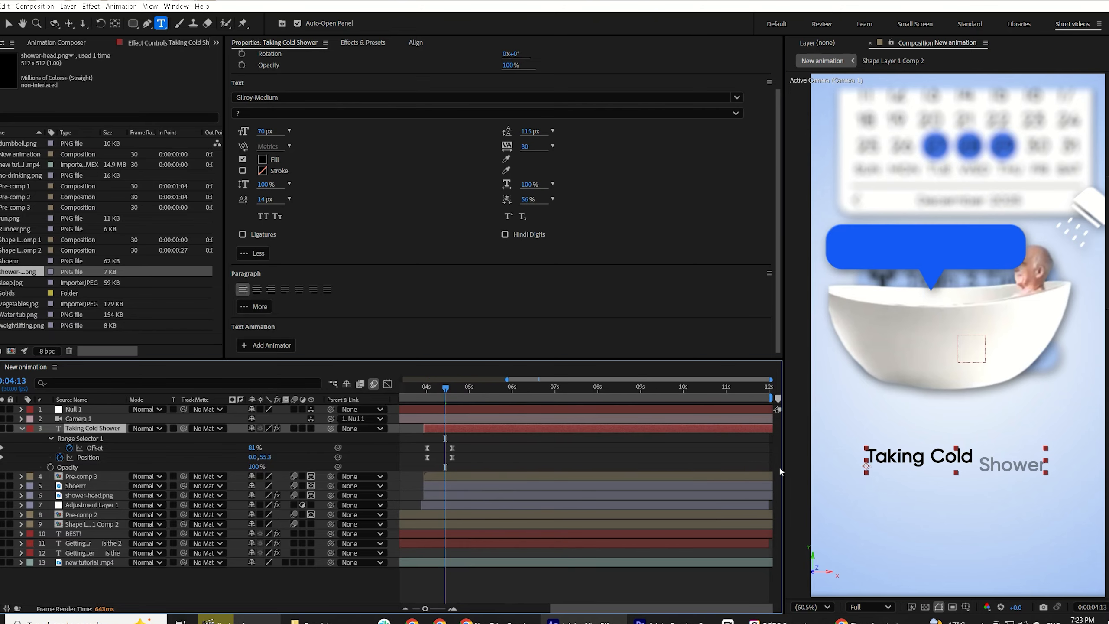
pyautogui.scroll(-3, 590, 461)
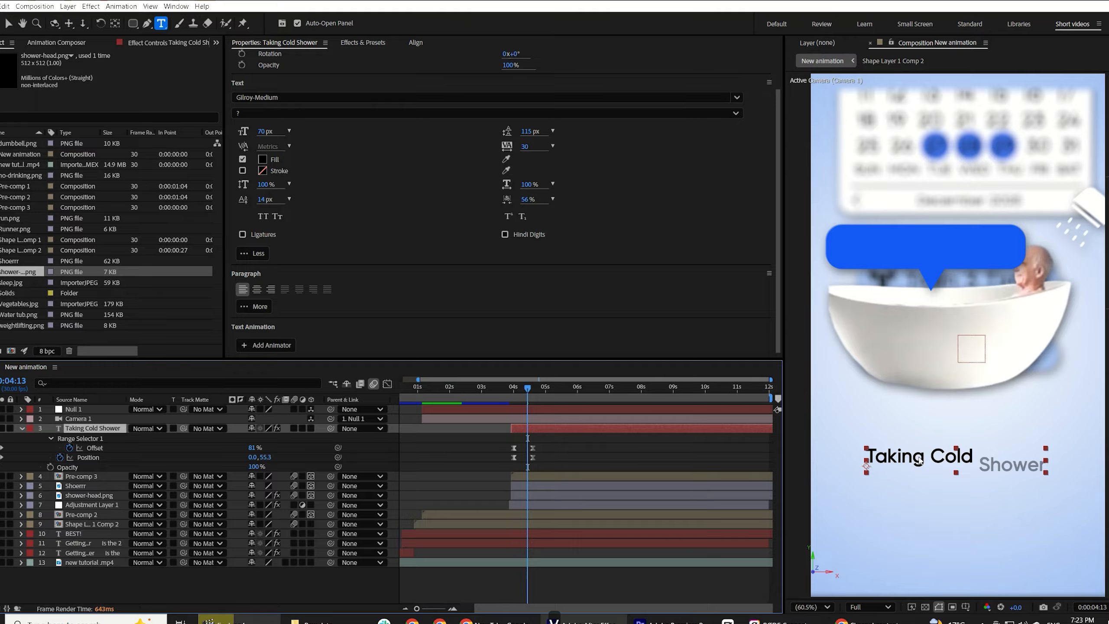
# Step: Position the Taking Cold Shower text over the blue speech bubble
pyautogui.press('v')
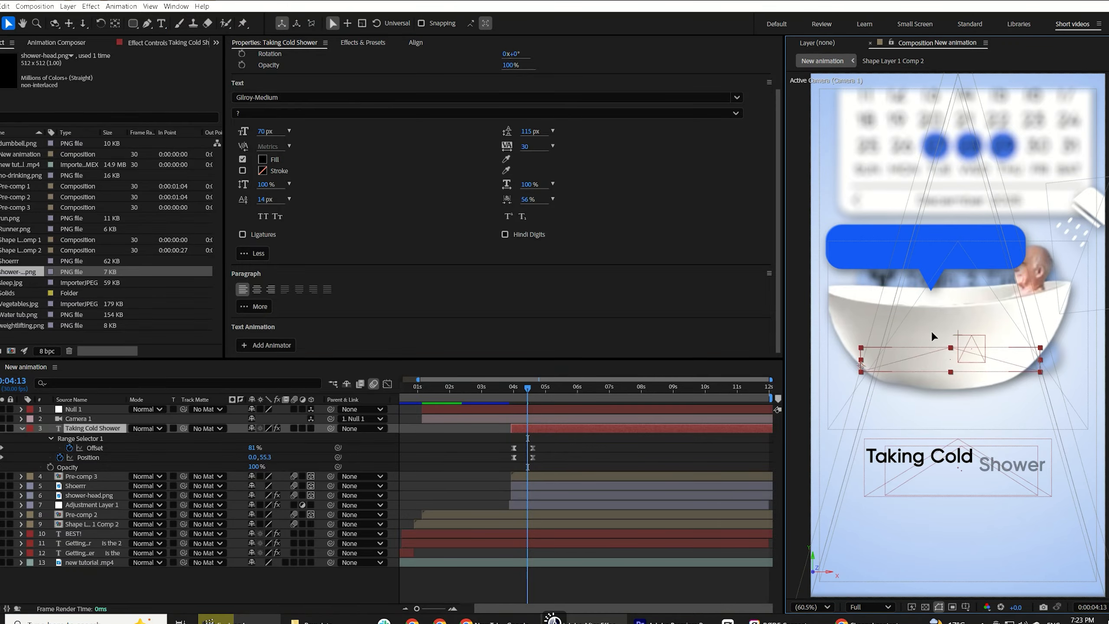
pyautogui.click(927, 247)
pyautogui.moveTo(925, 243); pyautogui.dragTo(913, 247)
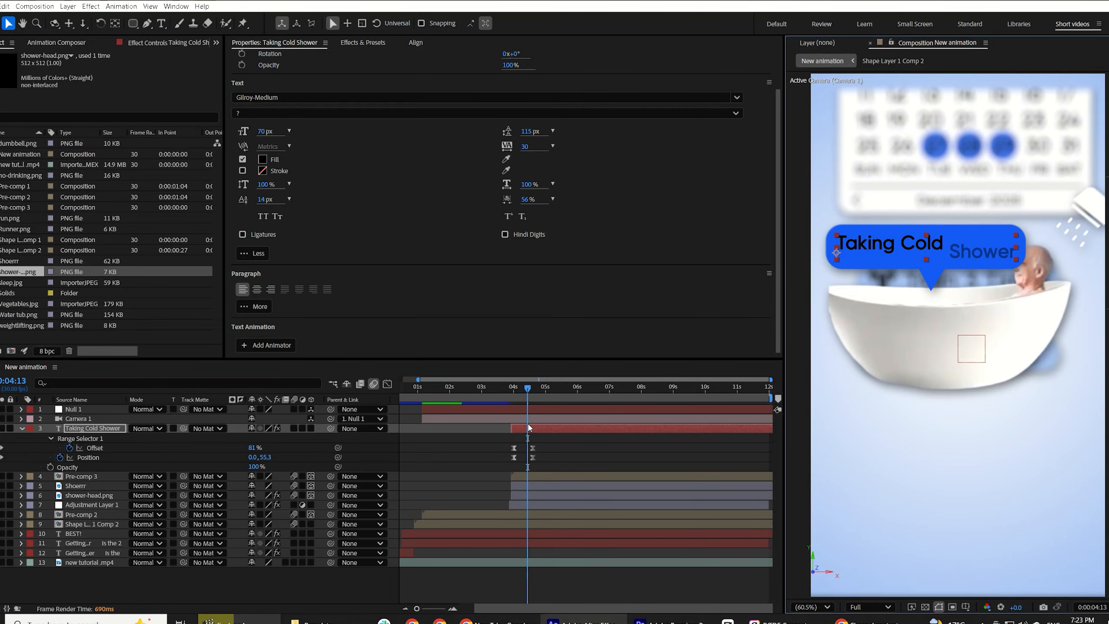
# Step: Reduce the Taking Cold Shower text to 60 px and make its fill white (FFFFFF)
pyautogui.click(585, 387)
pyautogui.click(262, 159)
pyautogui.moveTo(432, 239); pyautogui.dragTo(401, 229)
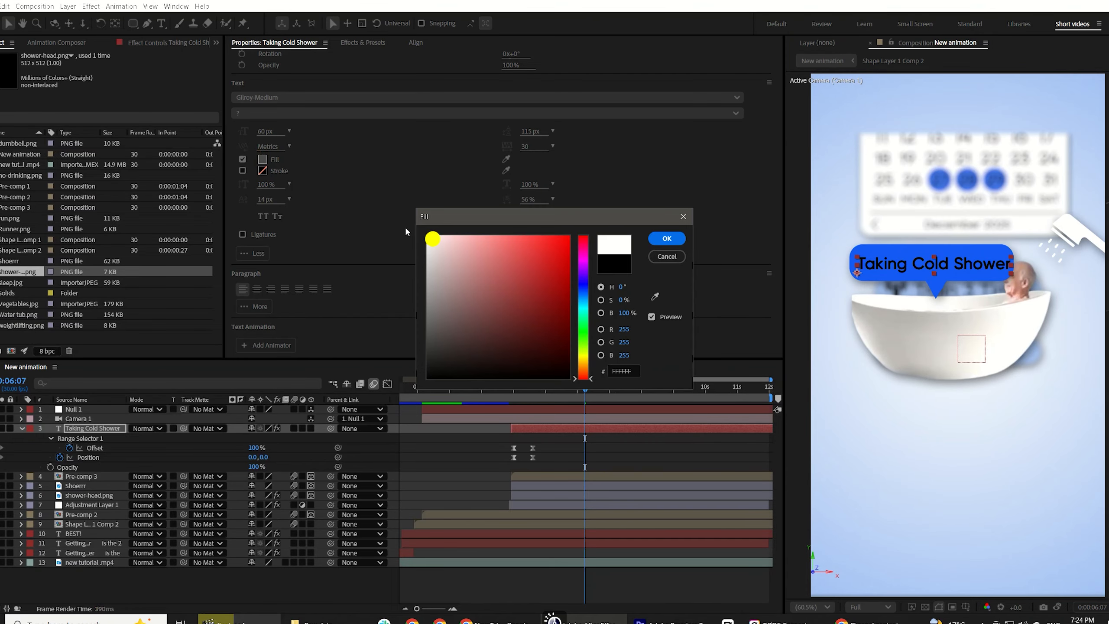
pyautogui.click(662, 238)
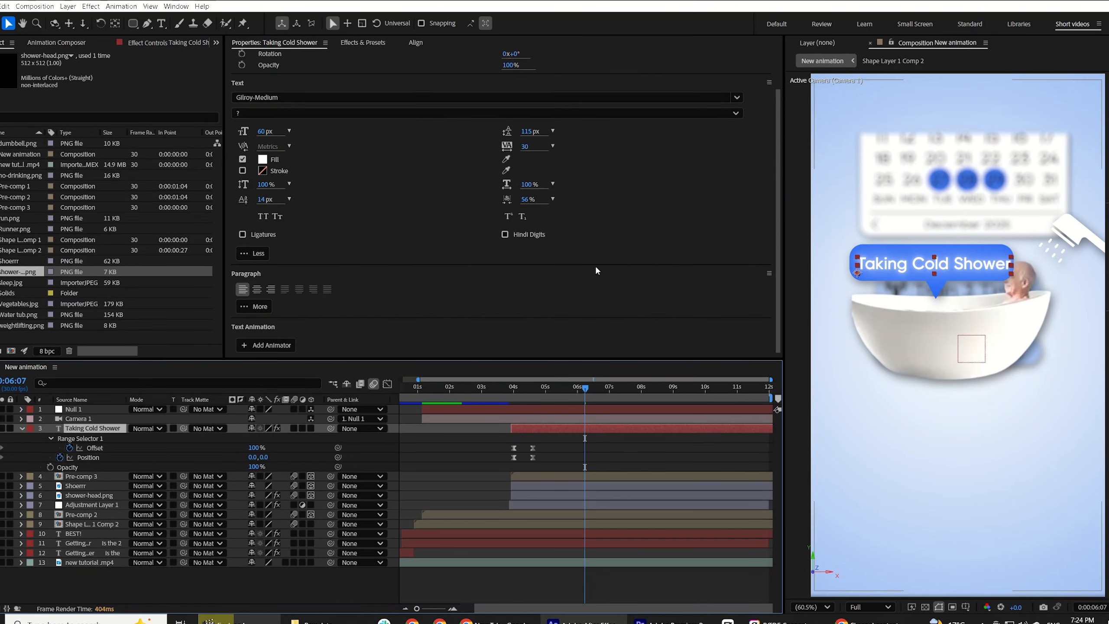
# Step: Set the text's Deep Glow 2 exposure to 0.10 and radius to 50
pyautogui.click(62, 42)
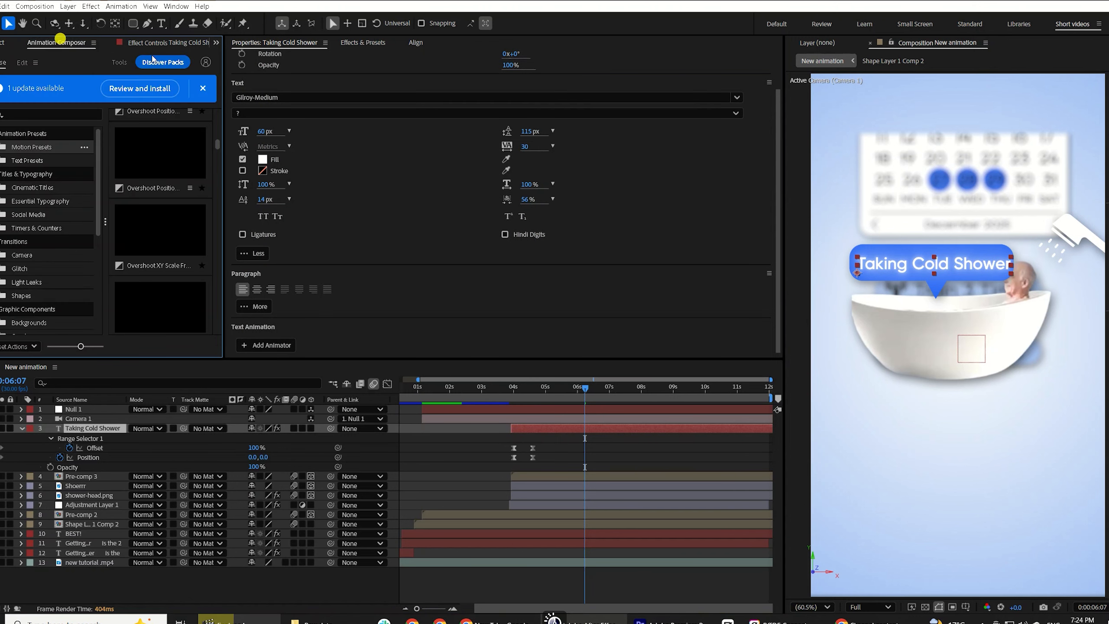
pyautogui.click(155, 43)
pyautogui.click(115, 120)
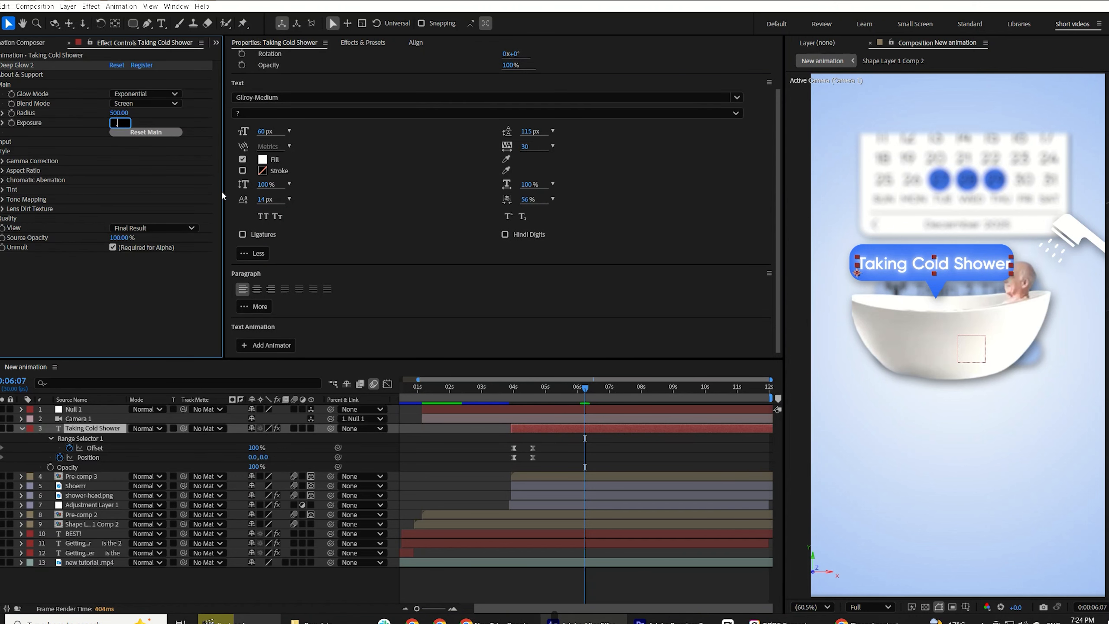
pyautogui.click(158, 169)
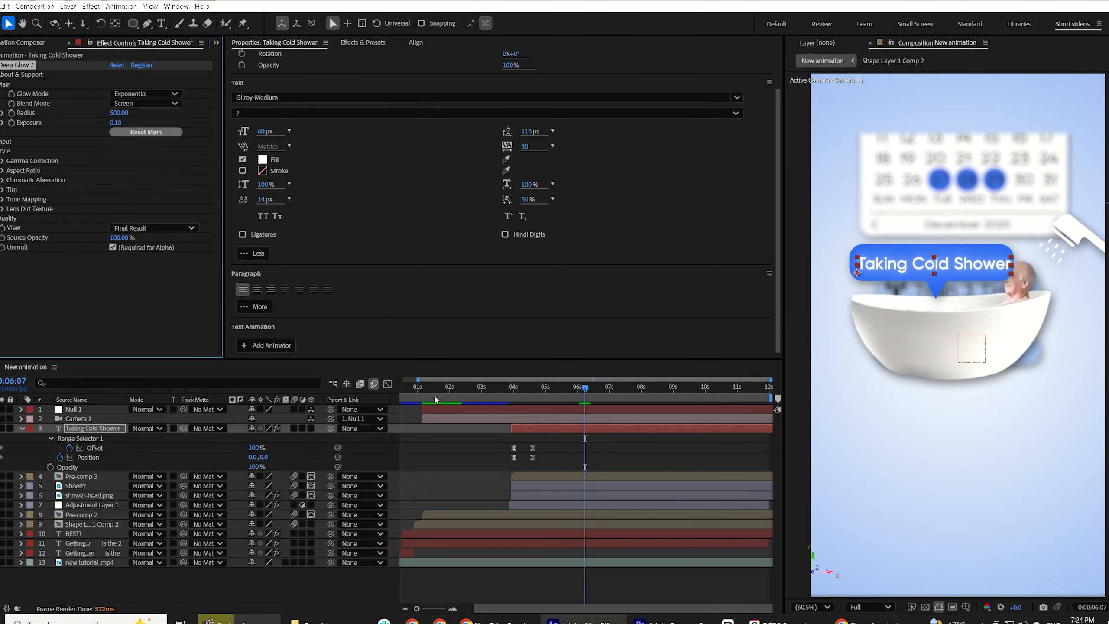
pyautogui.click(126, 114)
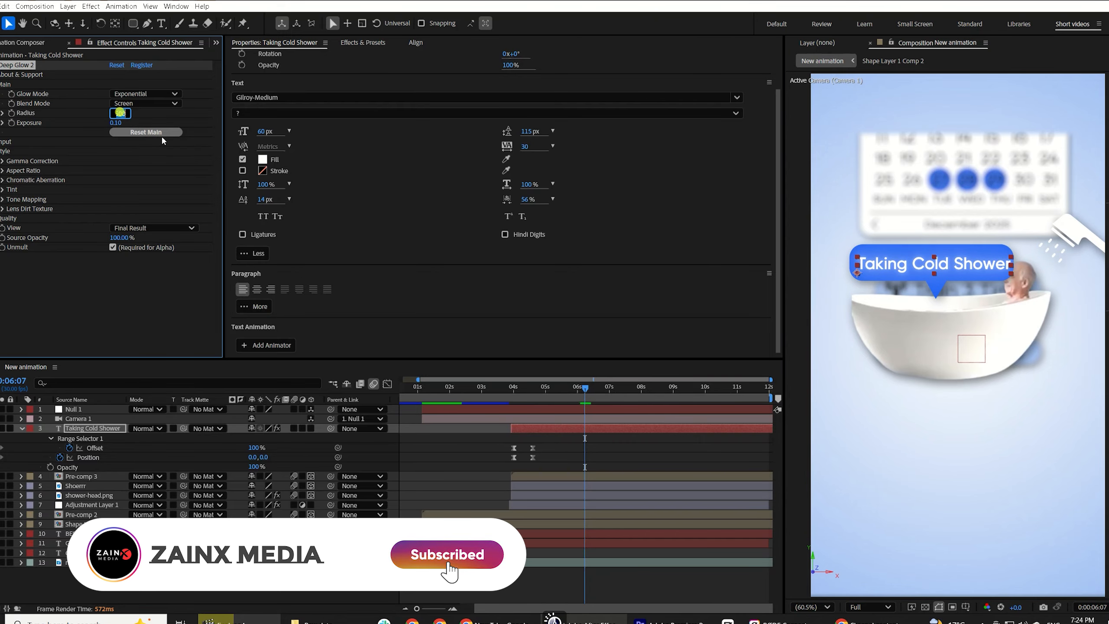
pyautogui.write('50')
pyautogui.click(127, 174)
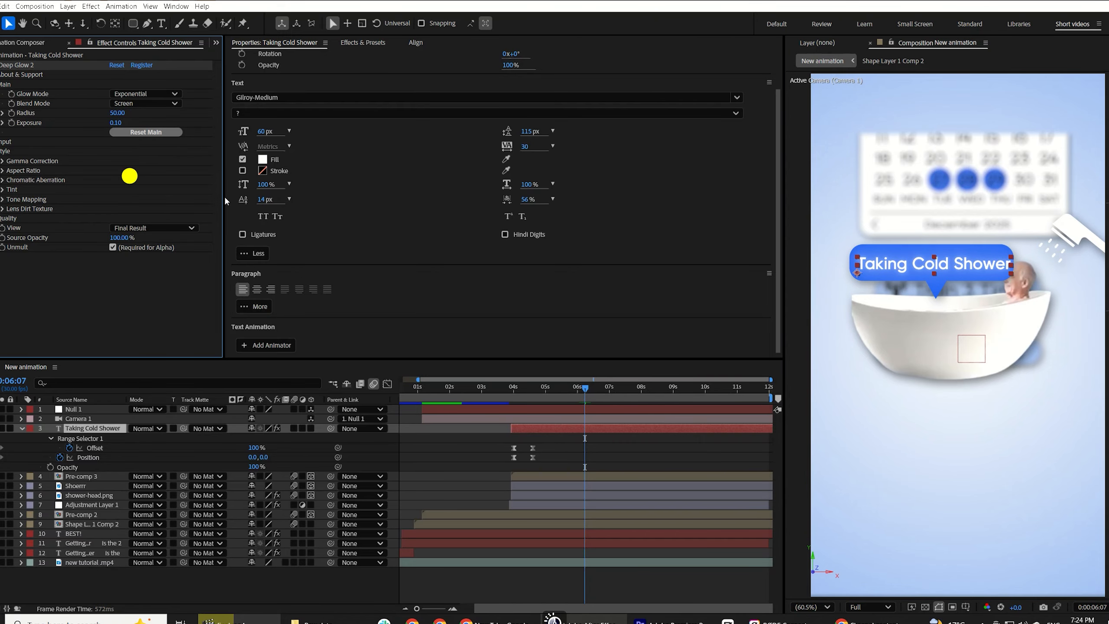
# Step: Make the Taking Cold Shower layer 3D with motion blur, enlarge its text to 93 px and recentre it on the bubble
pyautogui.click(310, 428)
pyautogui.moveTo(262, 165); pyautogui.dragTo(276, 164)
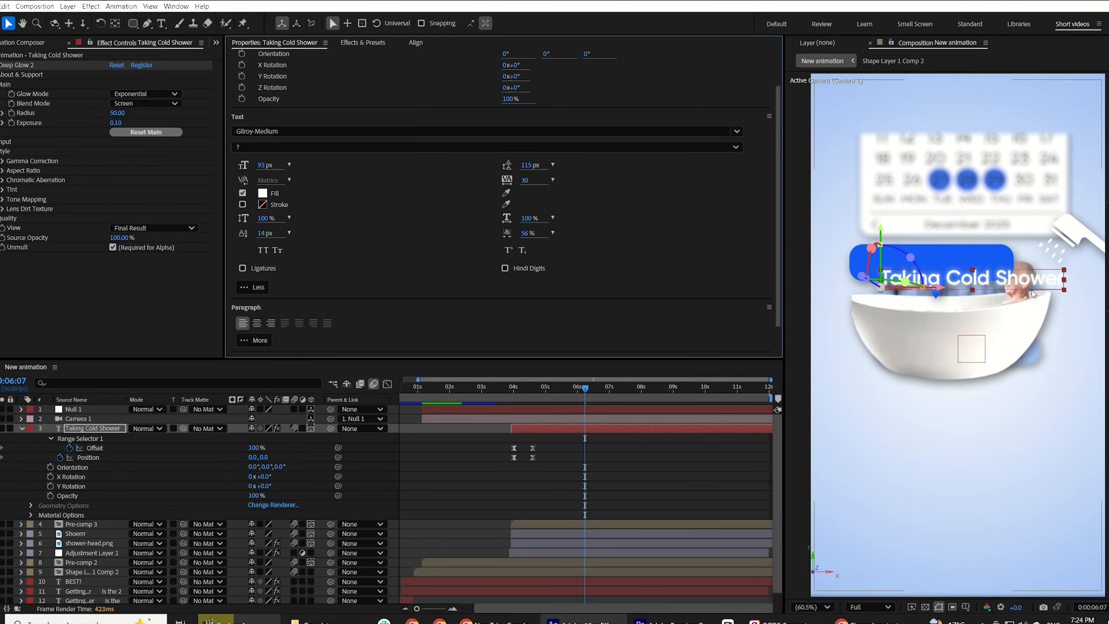
pyautogui.moveTo(1006, 278); pyautogui.dragTo(980, 265)
# Step: Move Pre-comp 3's anchor point to the tip of the speech bubble's tail
pyautogui.click(531, 439)
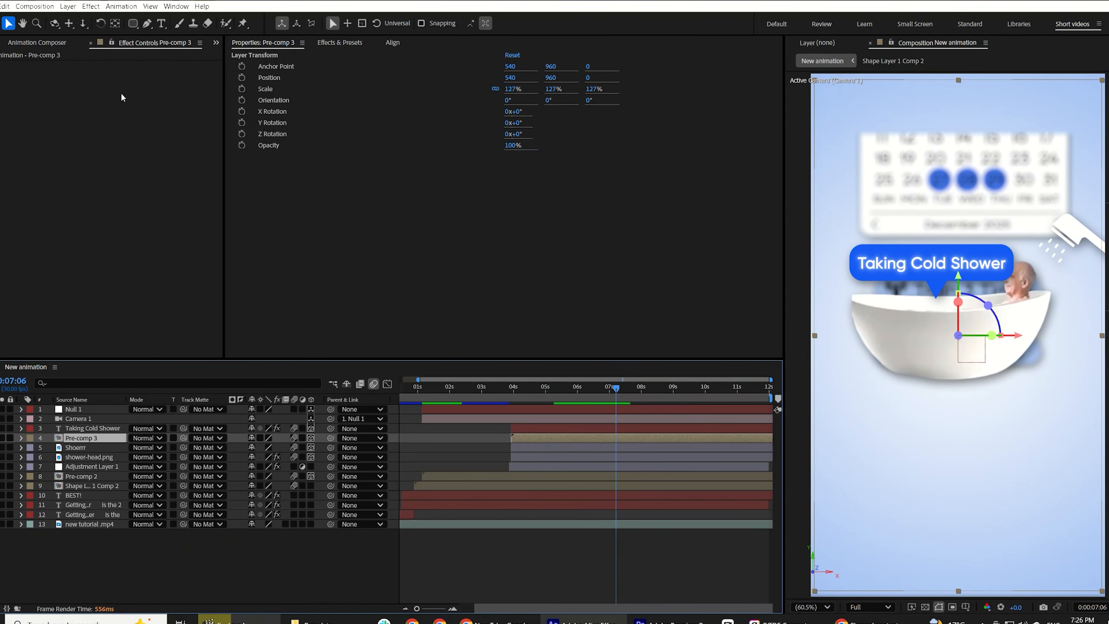
pyautogui.click(114, 24)
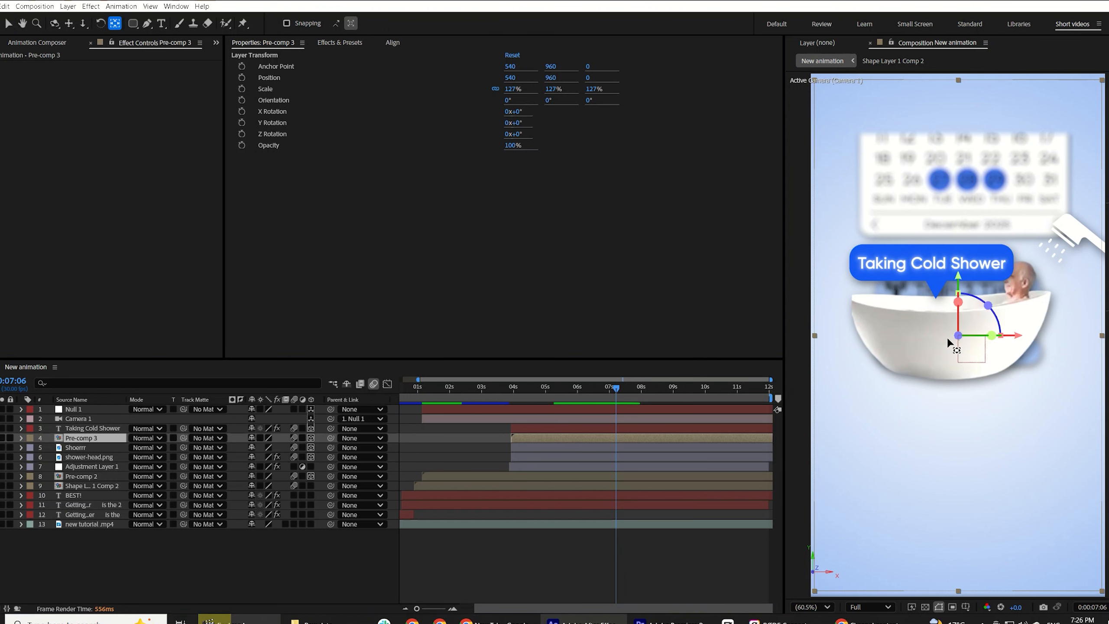
pyautogui.moveTo(958, 335); pyautogui.dragTo(936, 300)
# Step: Keyframe Pre-comp 3's scale at 127% on 0:00:03:29 and at 145% on 0:00:04:13
pyautogui.press('s')
pyautogui.click(513, 387)
pyautogui.click(50, 448)
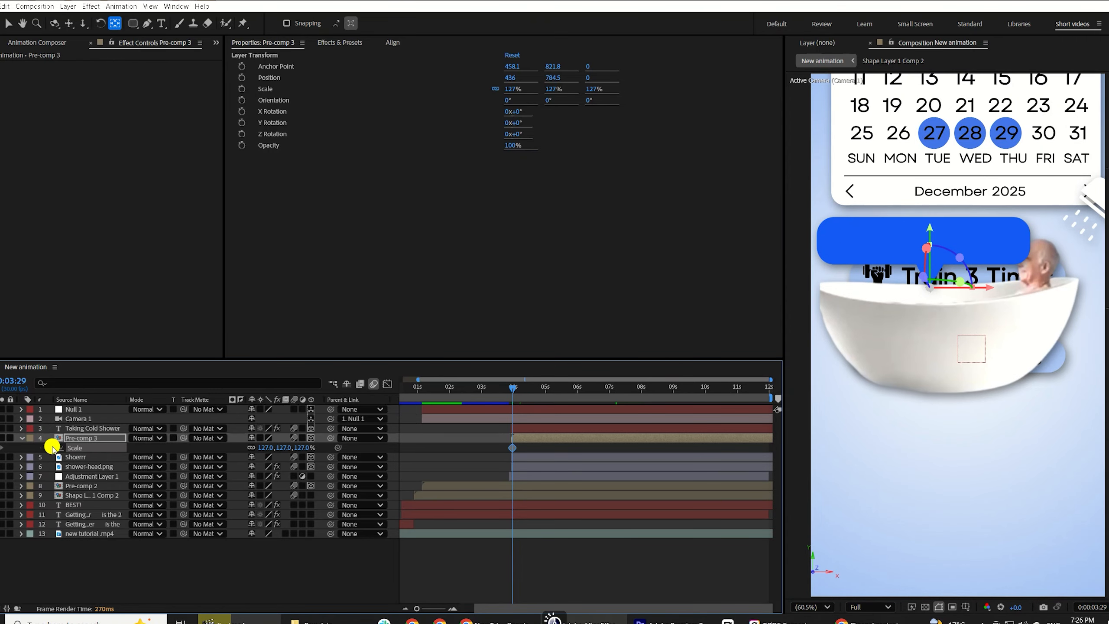
pyautogui.click(519, 388)
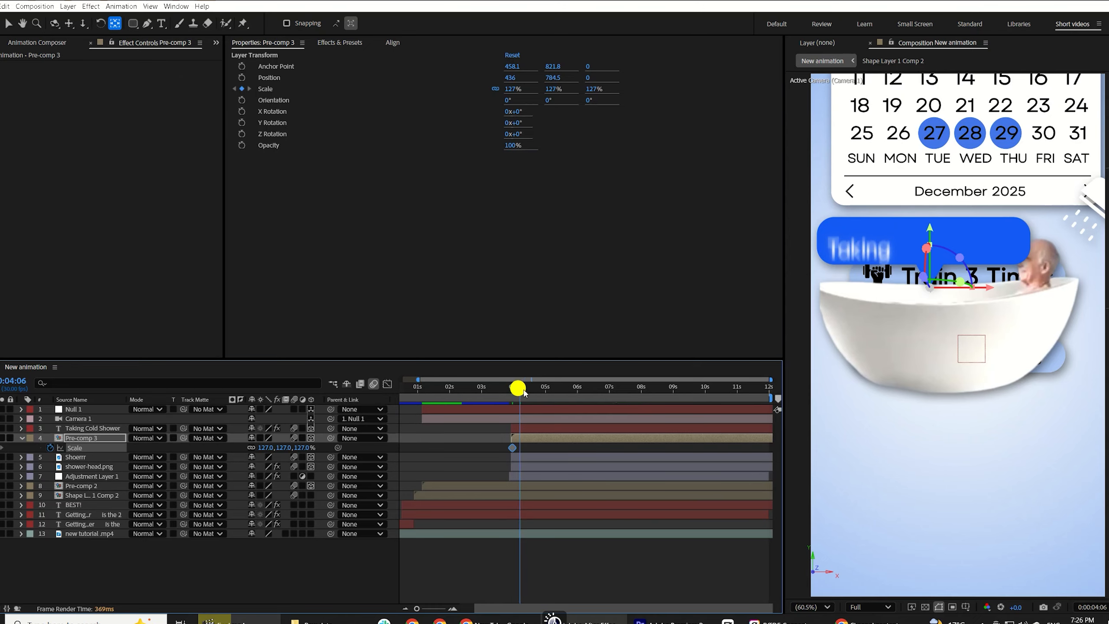
pyautogui.moveTo(520, 389); pyautogui.dragTo(528, 389)
pyautogui.press('=')
pyautogui.press('=')
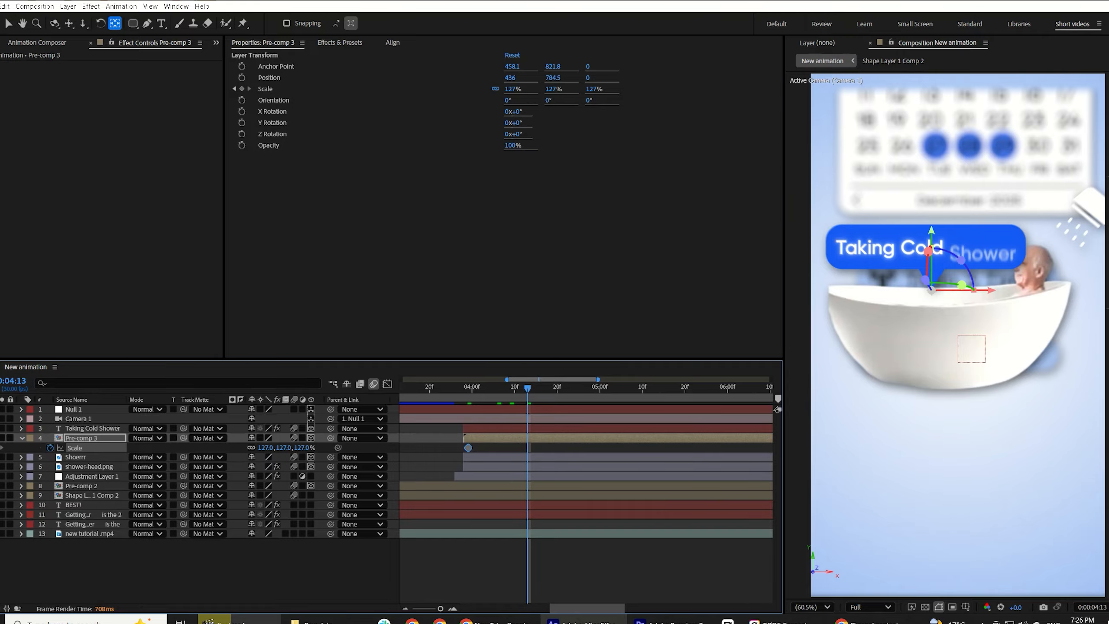
pyautogui.click(264, 448)
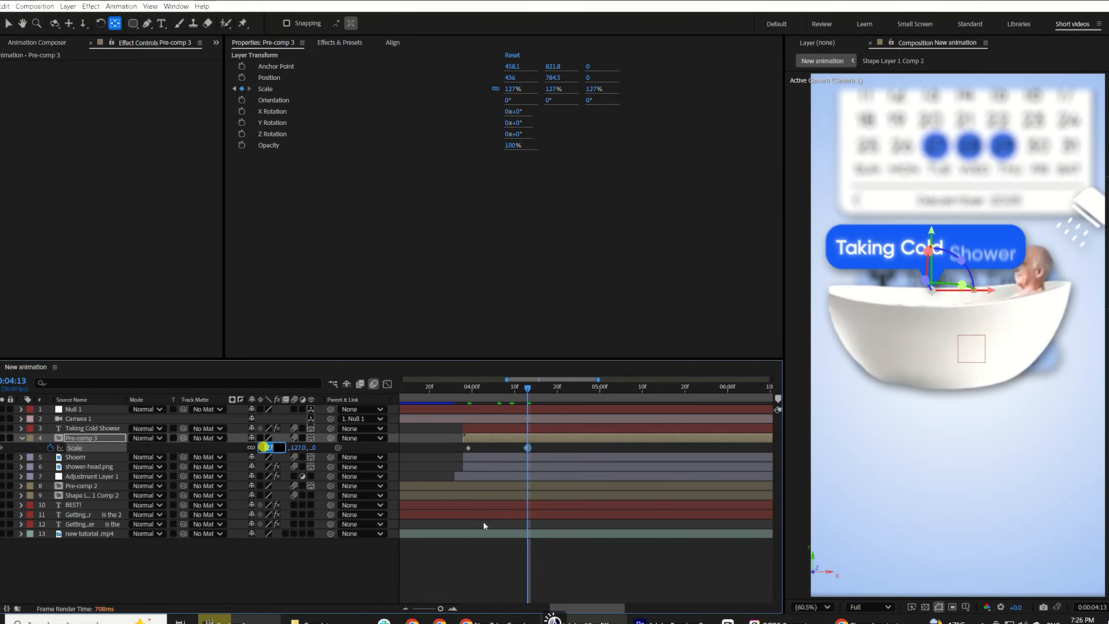
pyautogui.write('145')
pyautogui.click(454, 581)
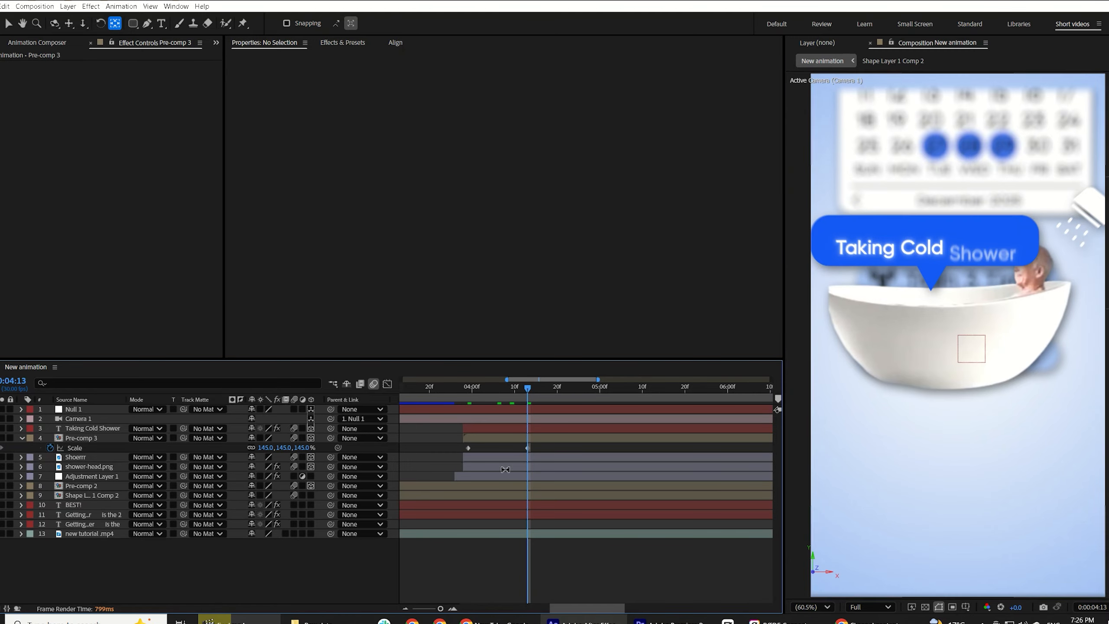
# Step: Add a 125% scale keyframe to Pre-comp 3 at 0:00:04:21
pyautogui.moveTo(550, 400)
pyautogui.mouseDown()
pyautogui.moveTo(540, 397)
pyautogui.moveTo(562, 397)
pyautogui.mouseUp()
pyautogui.click(286, 448)
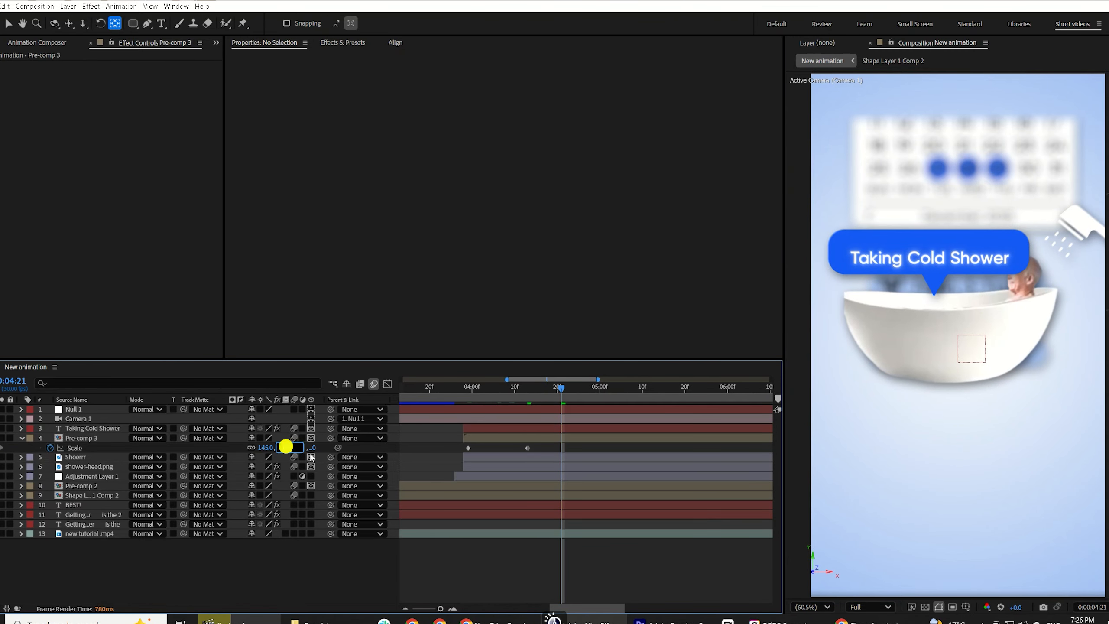
pyautogui.write('125')
pyautogui.click(457, 550)
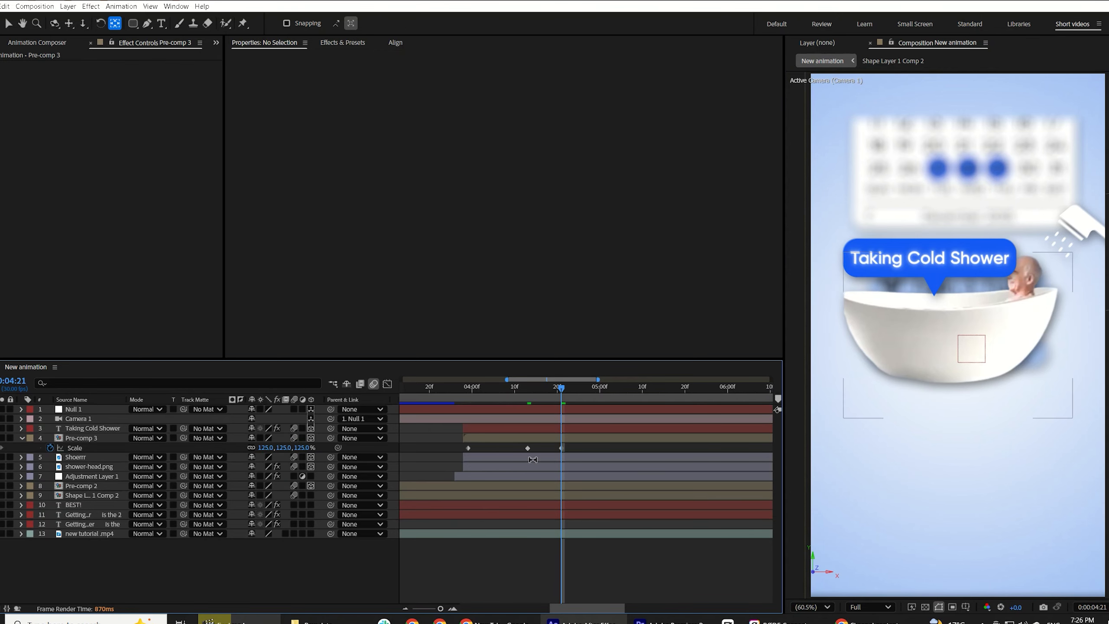
# Step: Apply Easy Ease to Pre-comp 3's three scale keyframes, shift the 145% keyframe to 0:00:04:09, and preview the bounce
pyautogui.moveTo(573, 446); pyautogui.dragTo(466, 457)
pyautogui.press('F9')
pyautogui.click(518, 555)
pyautogui.moveTo(527, 448); pyautogui.dragTo(514, 462)
pyautogui.click(472, 392)
pyautogui.press('space')
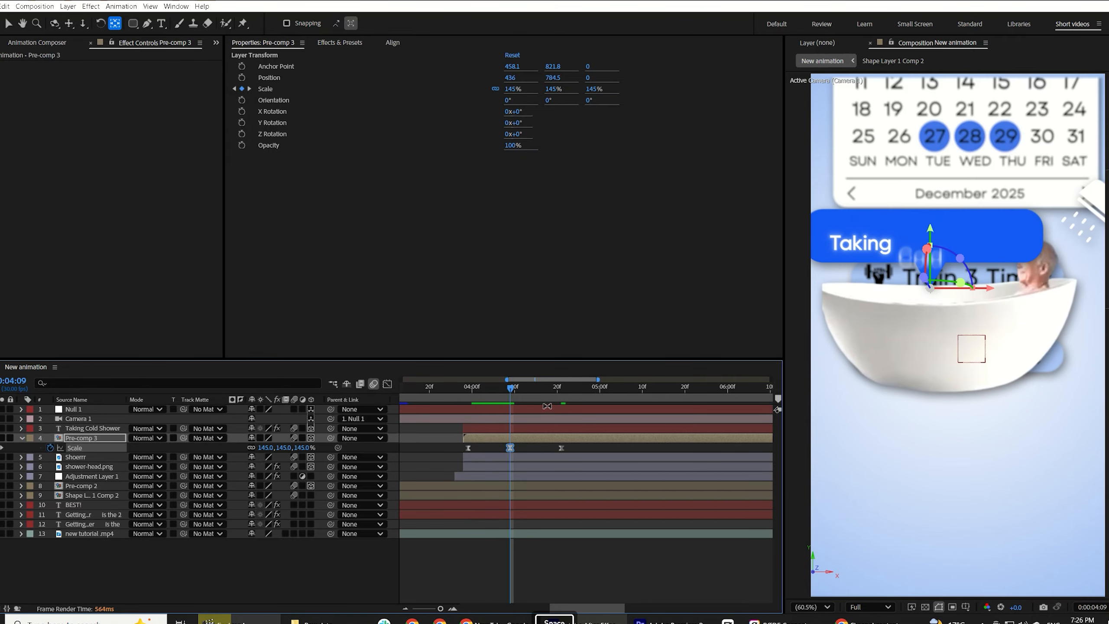
pyautogui.press('space')
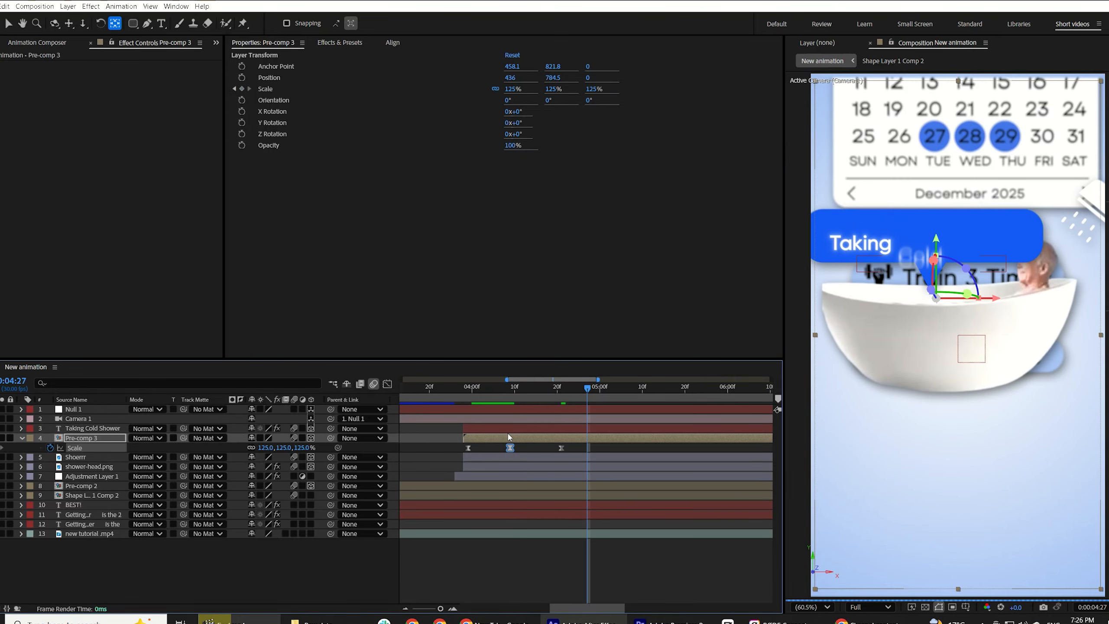
# Step: Parent the Taking Cold Shower text layer to Pre-comp 3
pyautogui.click(492, 429)
pyautogui.press('v')
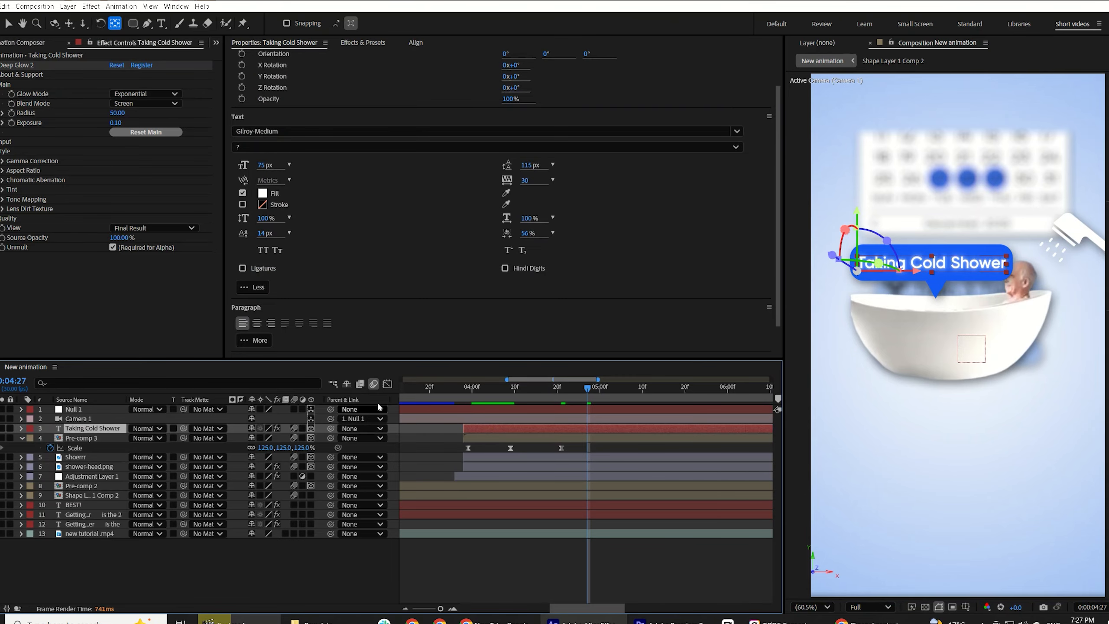
pyautogui.moveTo(332, 428); pyautogui.dragTo(86, 444)
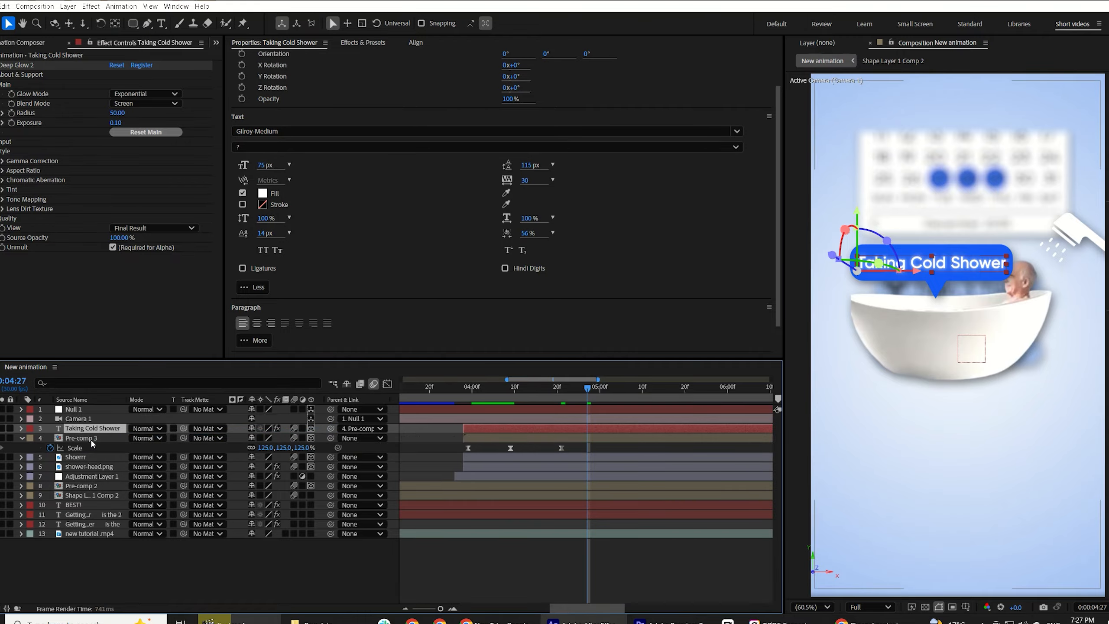
pyautogui.click(459, 552)
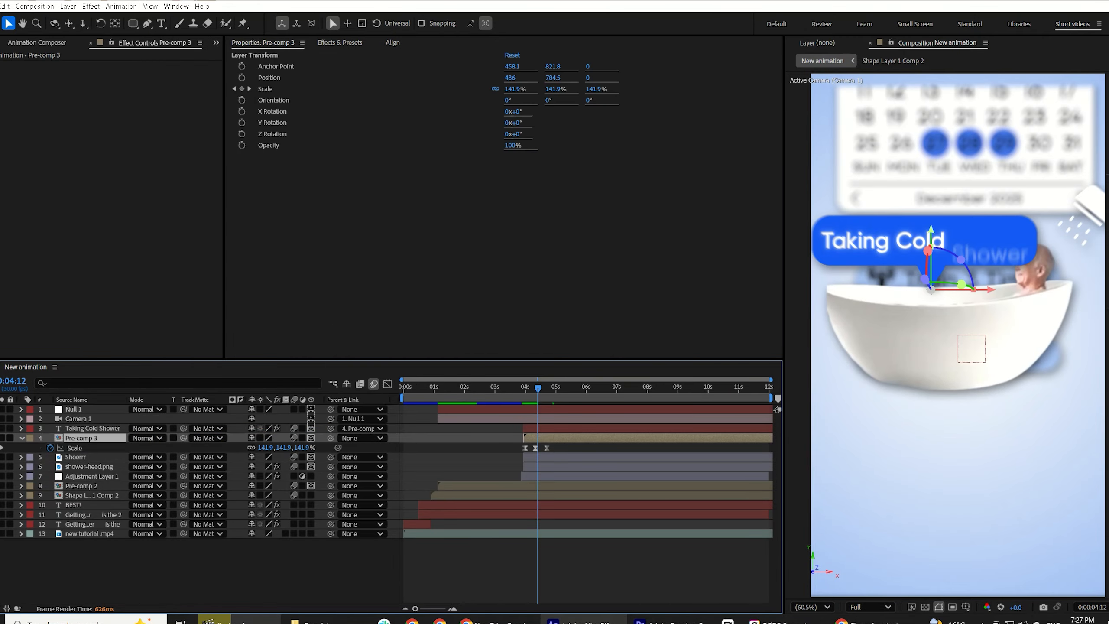
# Step: Lower Pre-comp 3's scale at its 0:00:03:29 keyframe and reposition the speech bubble to 347, 733.5
pyautogui.press('j')
pyautogui.press('j')
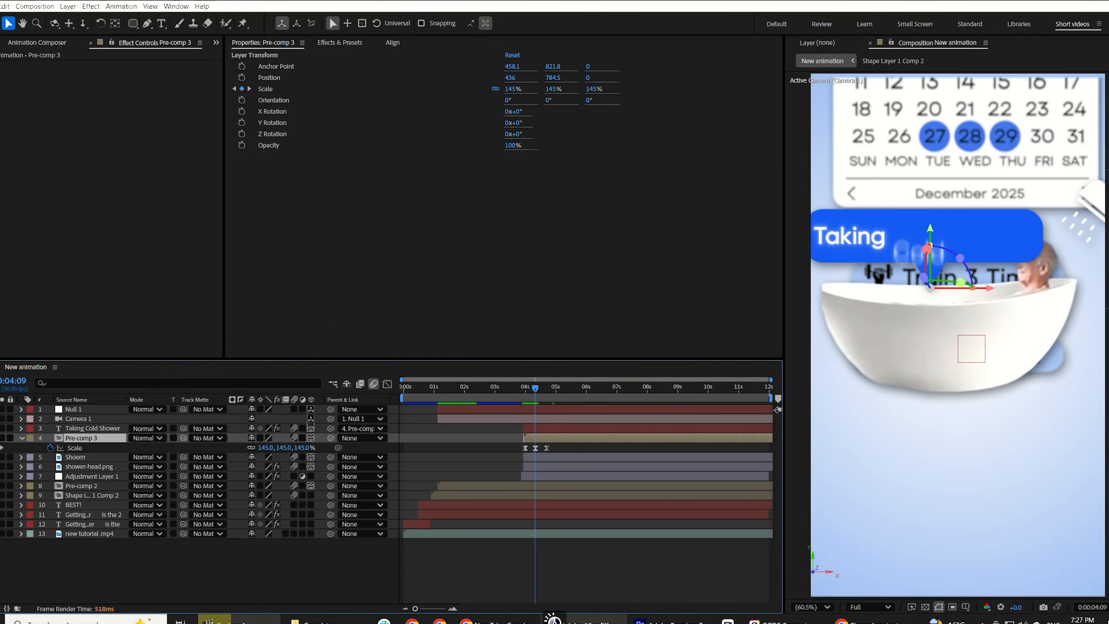
pyautogui.click(265, 448)
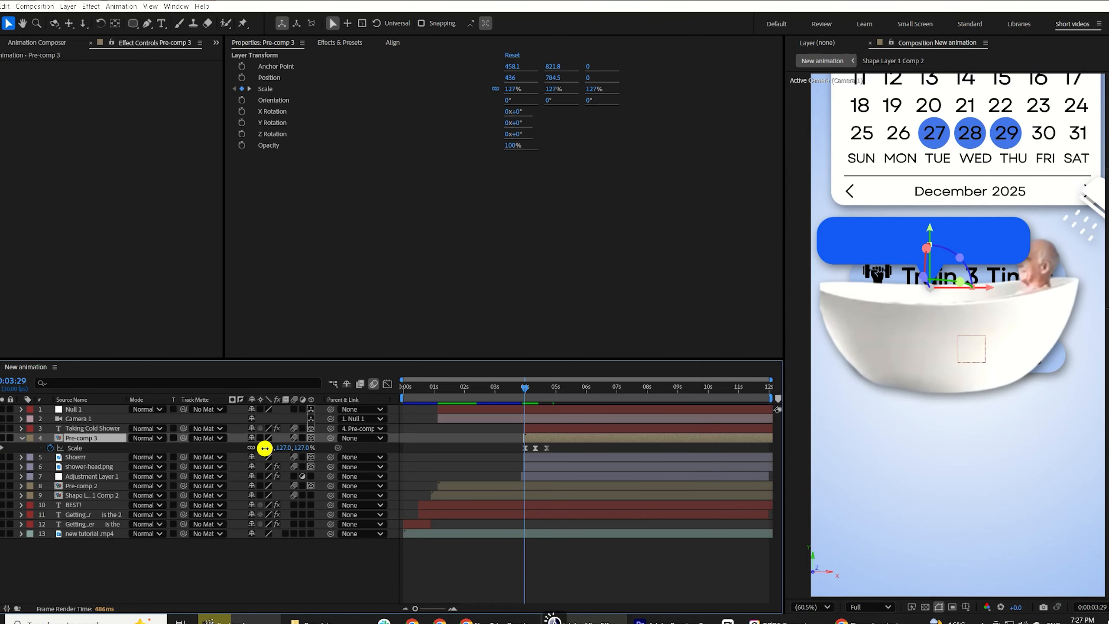
pyautogui.click(602, 564)
pyautogui.moveTo(526, 394); pyautogui.dragTo(538, 406)
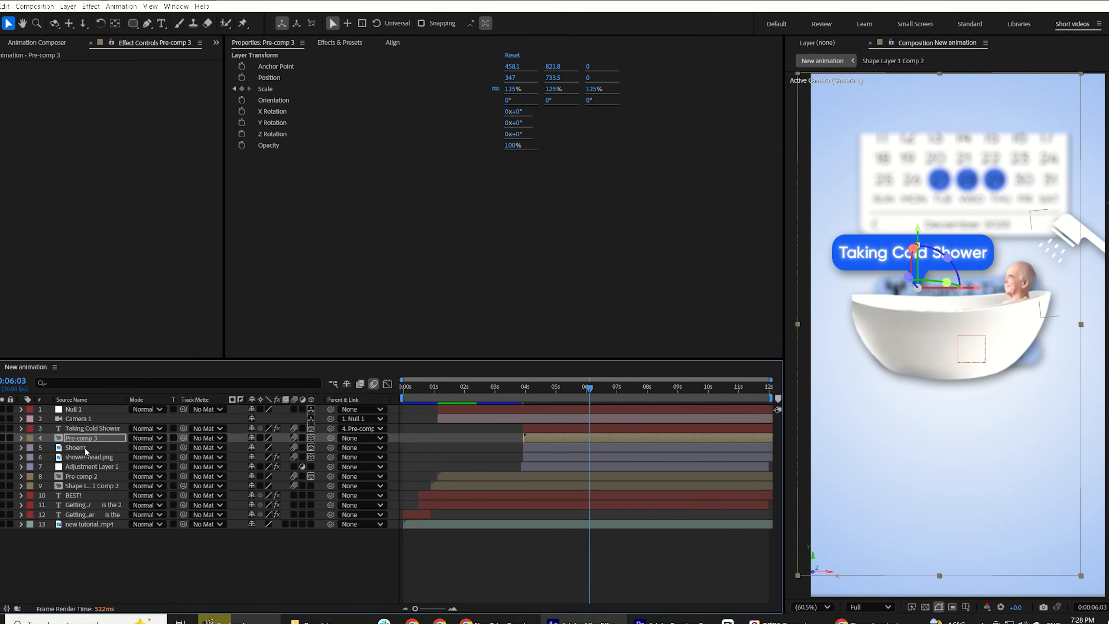
# Step: Keyframe the bathtub layer's position at 540, 960 on 0:00:04:25 and at 540, 1260 on 0:00:03:28
pyautogui.click(79, 447)
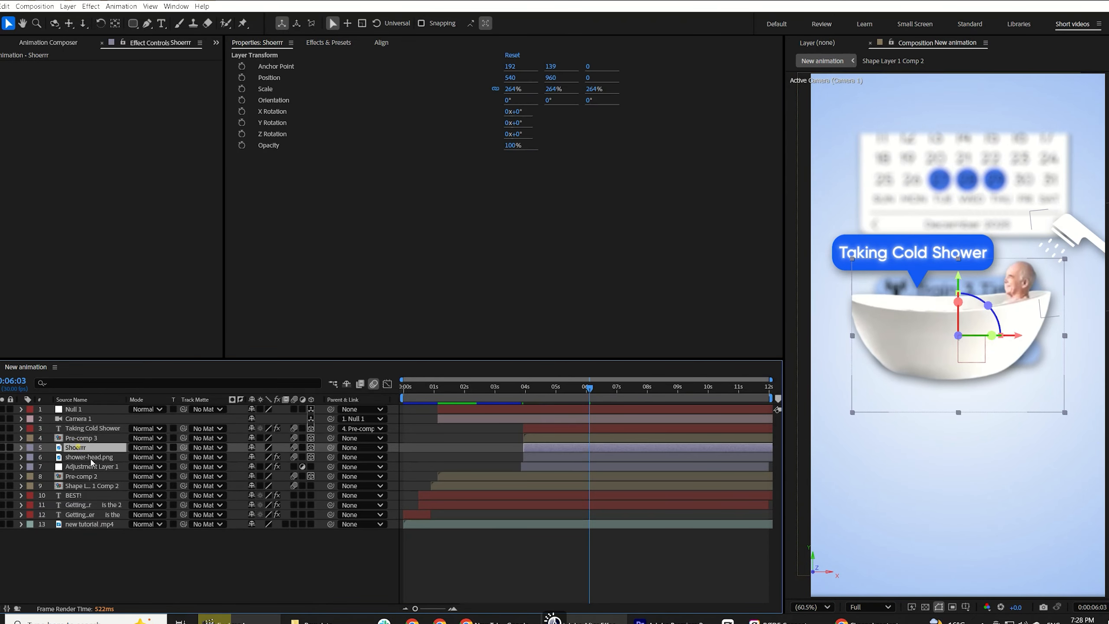
pyautogui.press('p')
pyautogui.click(550, 399)
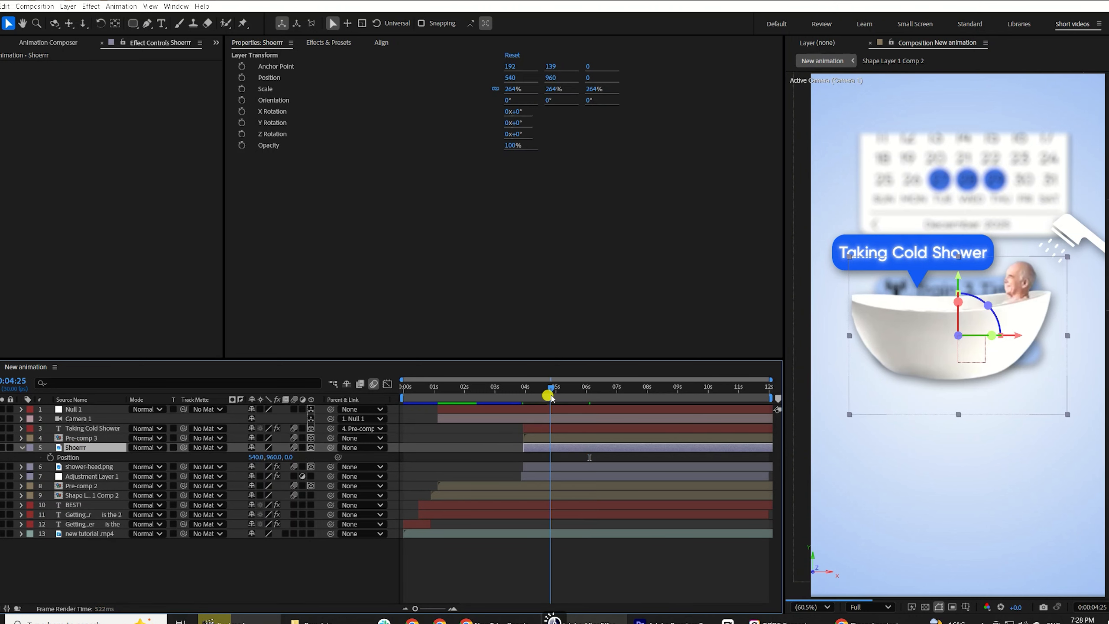
pyautogui.click(50, 457)
pyautogui.click(525, 396)
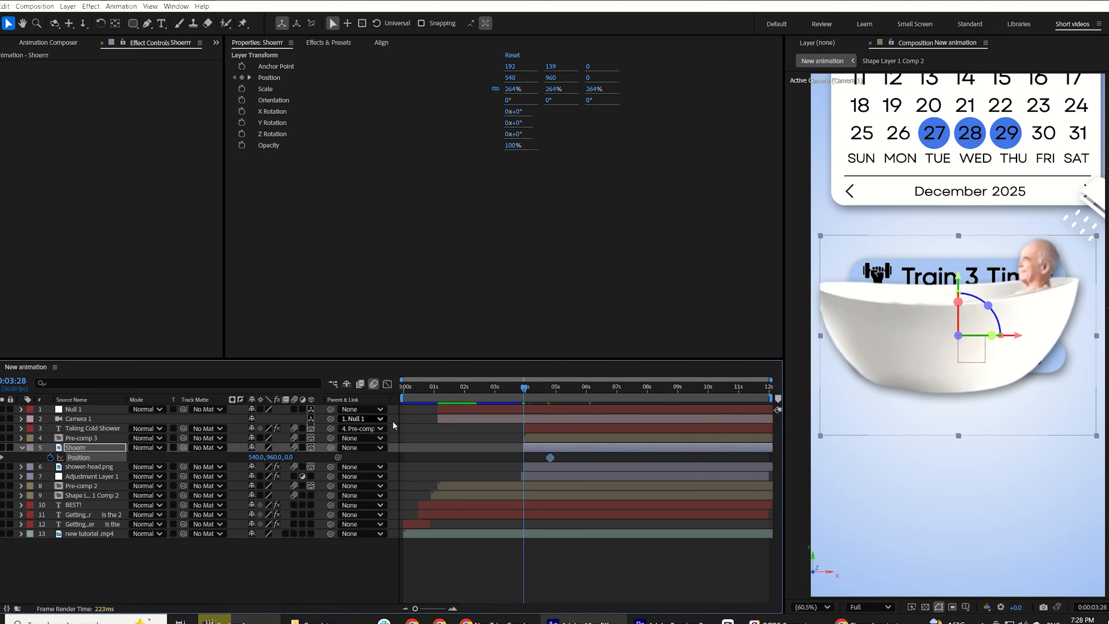
pyautogui.moveTo(271, 458); pyautogui.dragTo(545, 431)
# Step: Keyframe the bathtub layer's opacity at 0% on 0:00:03:28 and at 100% on 0:00:04:28
pyautogui.press('t')
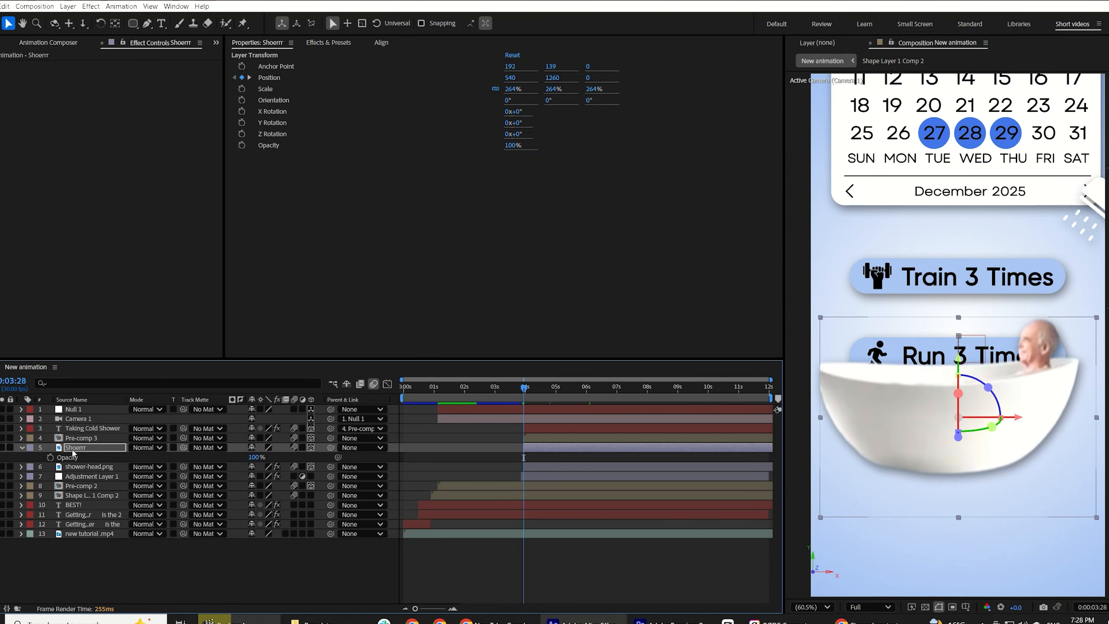
pyautogui.click(50, 457)
pyautogui.moveTo(532, 390); pyautogui.dragTo(555, 387)
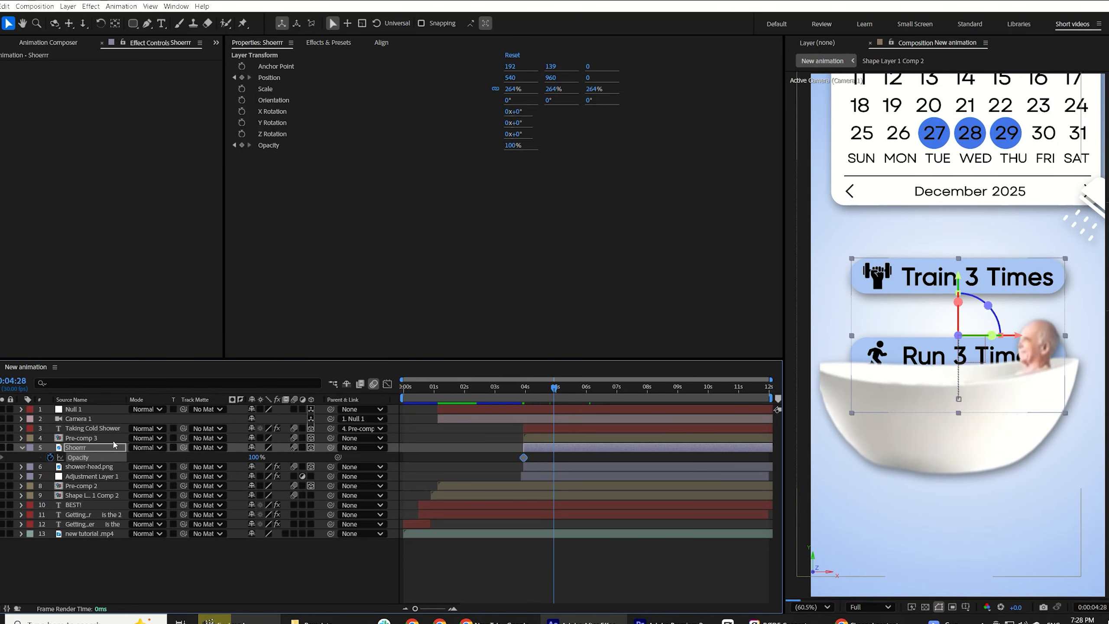
pyautogui.click(1, 457)
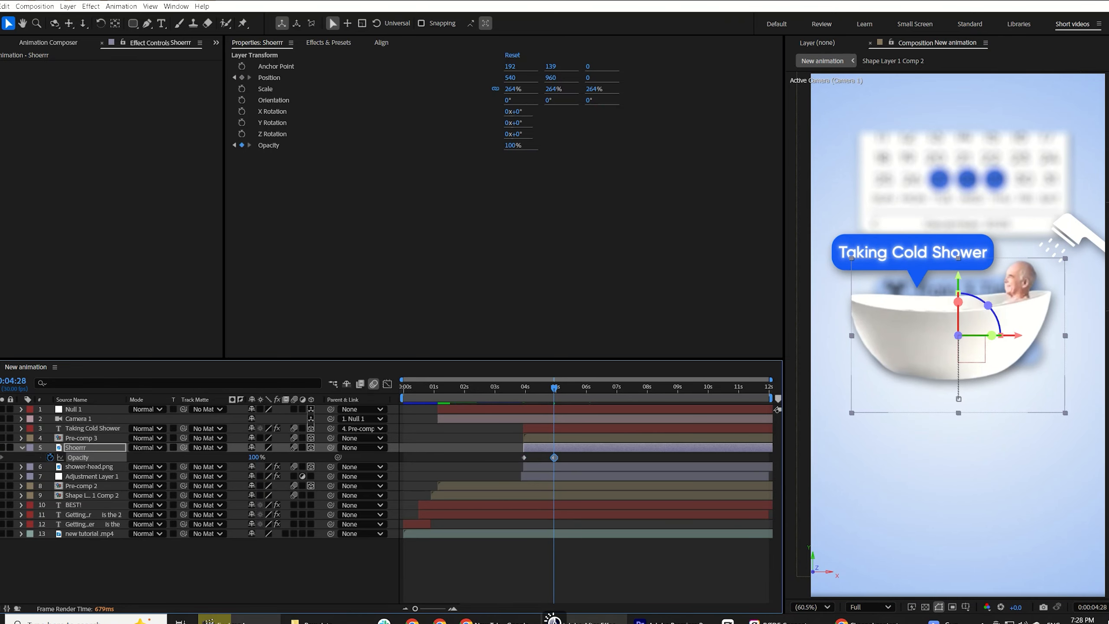
pyautogui.press('j')
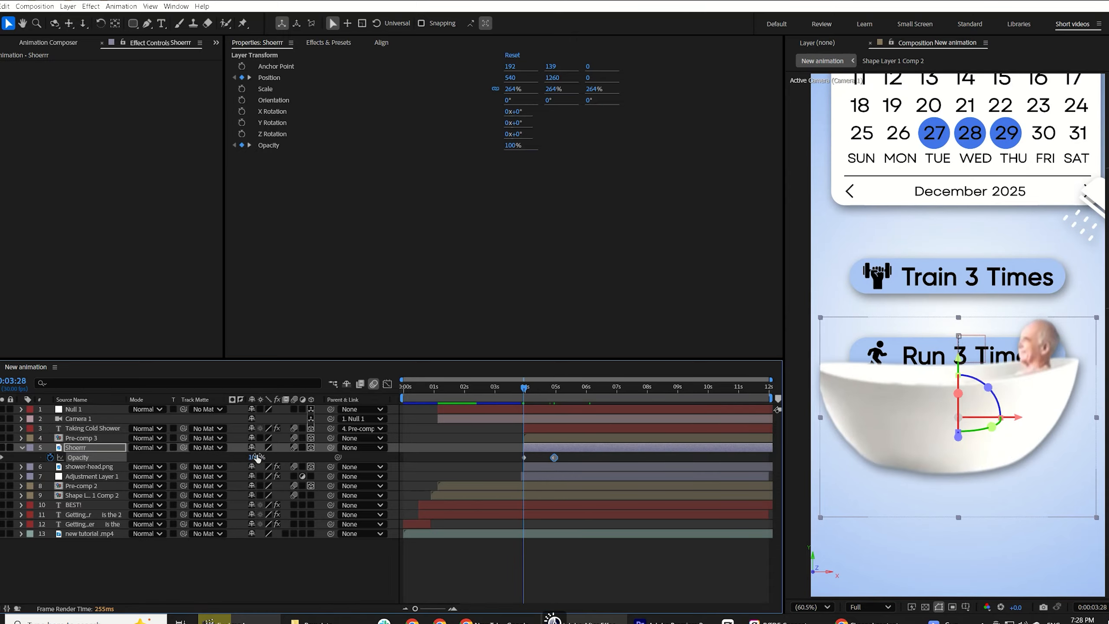
pyautogui.click(256, 457)
pyautogui.write('0')
pyautogui.press('Return')
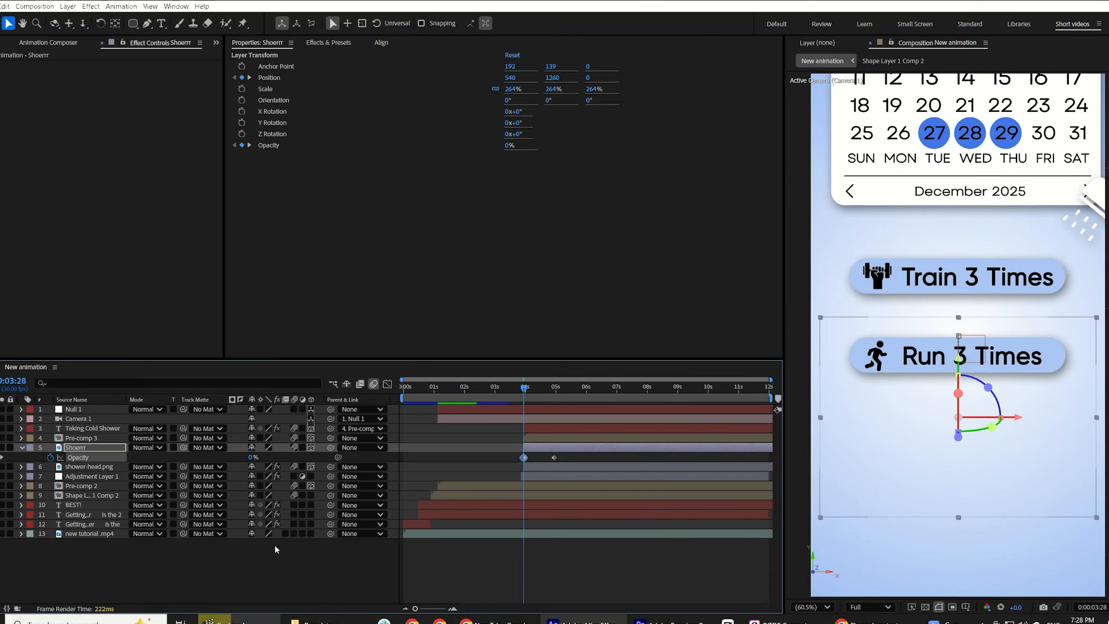
# Step: Delay the bathtub's opacity keyframes to about 0:00:04:14 and 0:00:05:14, extend its position move slightly, and apply Easy Ease to all four keyframes
pyautogui.hotkey('shift', 'p')
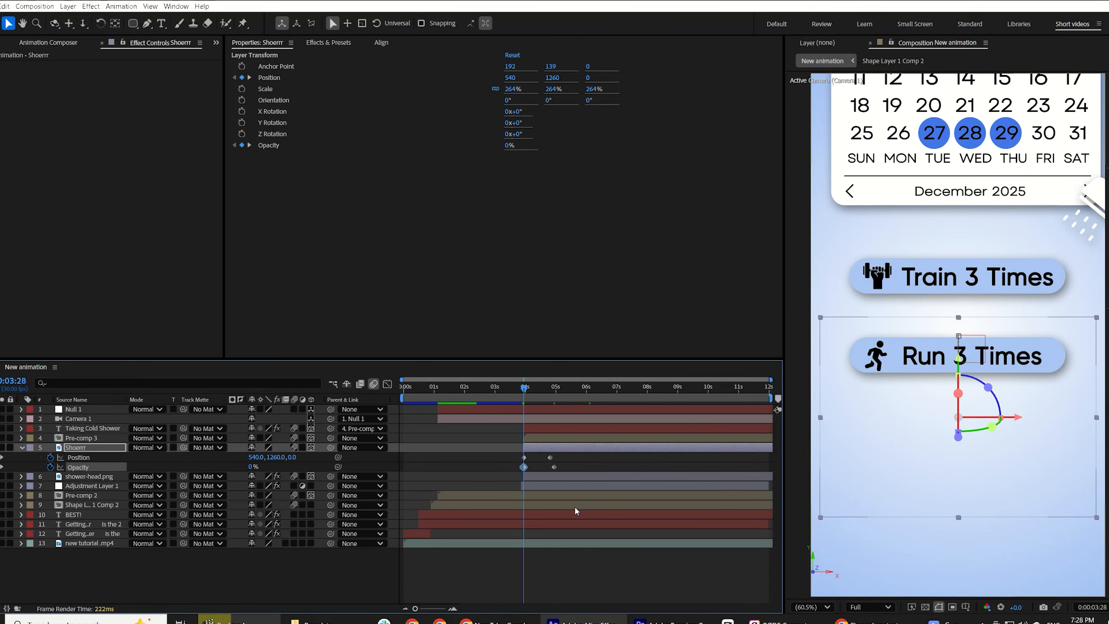
pyautogui.scroll(5, 560, 507)
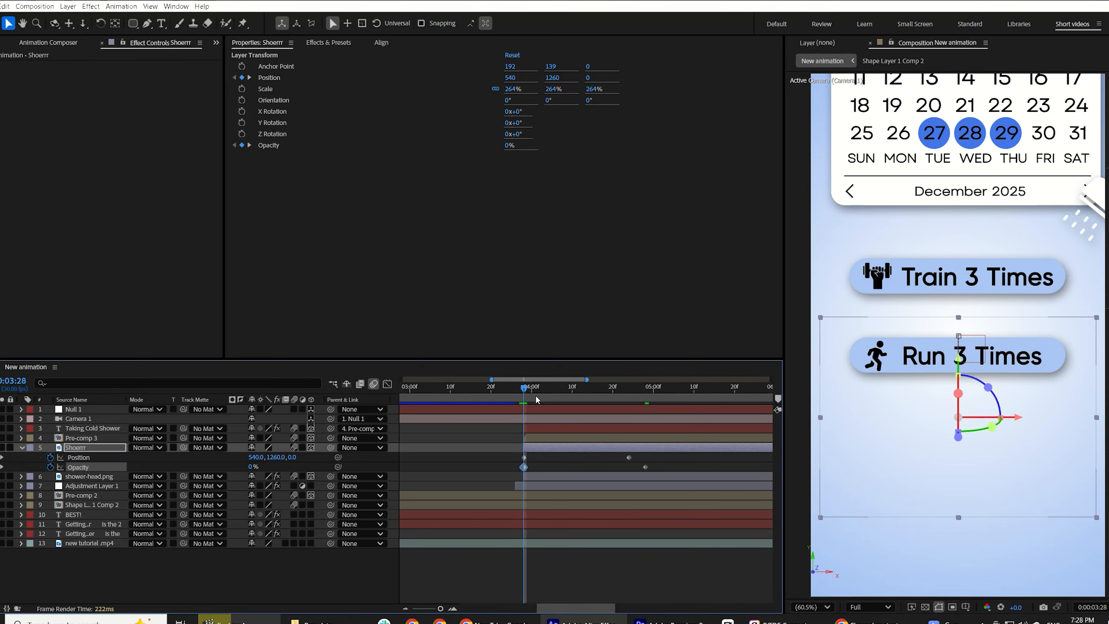
pyautogui.press('space')
pyautogui.moveTo(656, 464); pyautogui.dragTo(589, 468)
pyautogui.moveTo(740, 457); pyautogui.dragTo(506, 474)
pyautogui.press('F9')
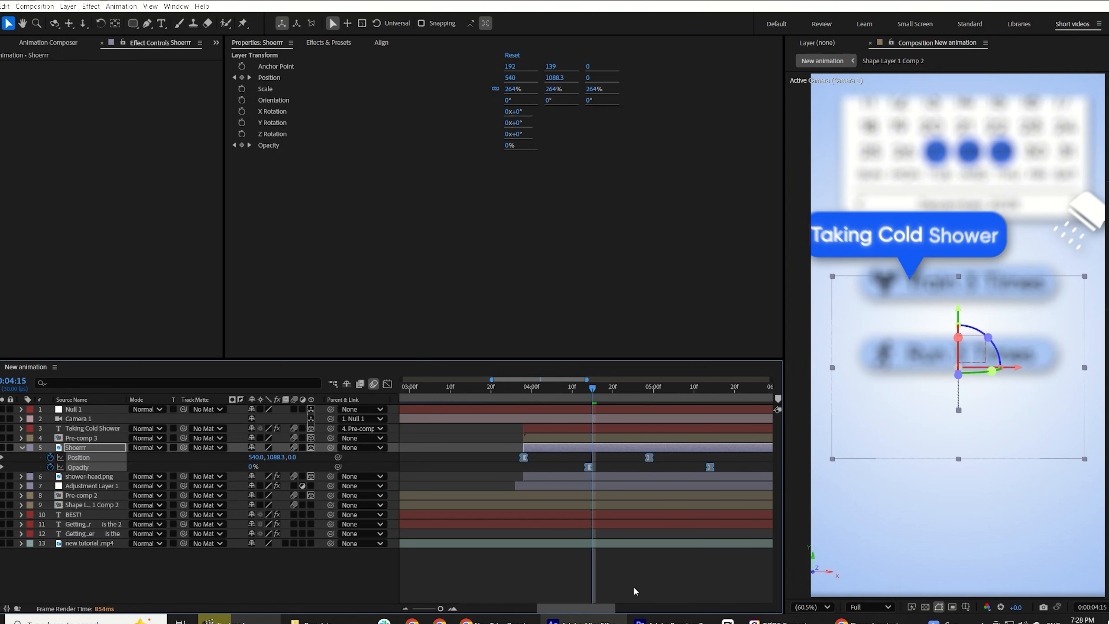
pyautogui.click(634, 586)
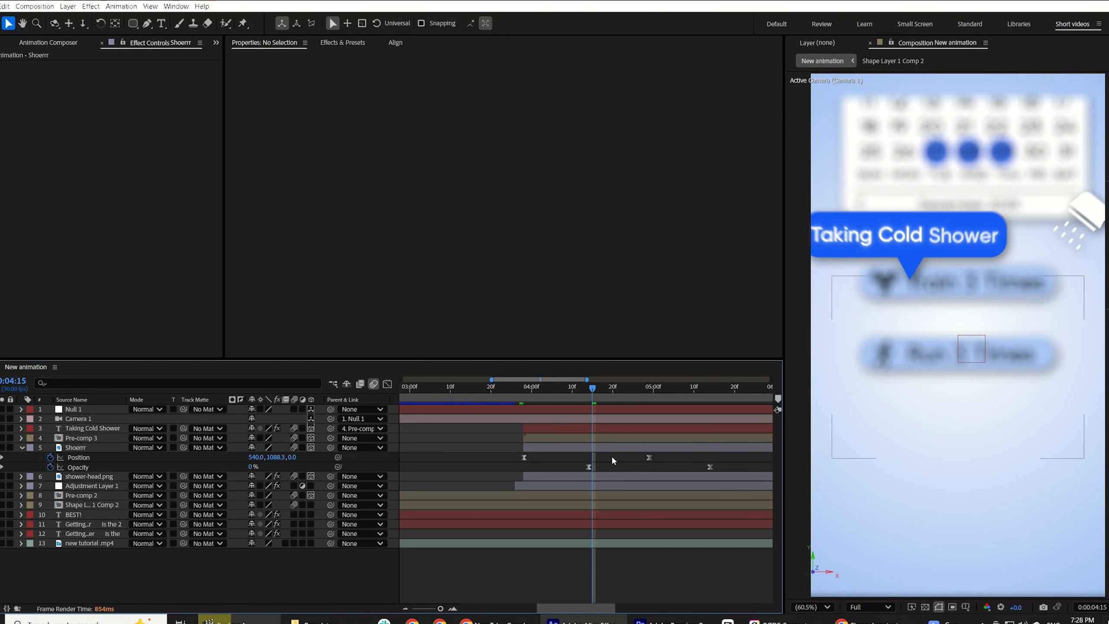
# Step: Shift the Pre-comp 3 and Taking Cold Shower layers to start at about 0:00:04:15
pyautogui.moveTo(596, 387); pyautogui.dragTo(620, 387)
pyautogui.click(589, 438)
pyautogui.keyDown('shift'); pyautogui.click(590, 427); pyautogui.keyUp('shift')
pyautogui.moveTo(590, 427); pyautogui.dragTo(658, 427)
# Step: Add Z Rotation keyframes of 174° to the shower-head.png layer at 0:00:04:13 and 0:00:05:03
pyautogui.click(1082, 226)
pyautogui.press('r')
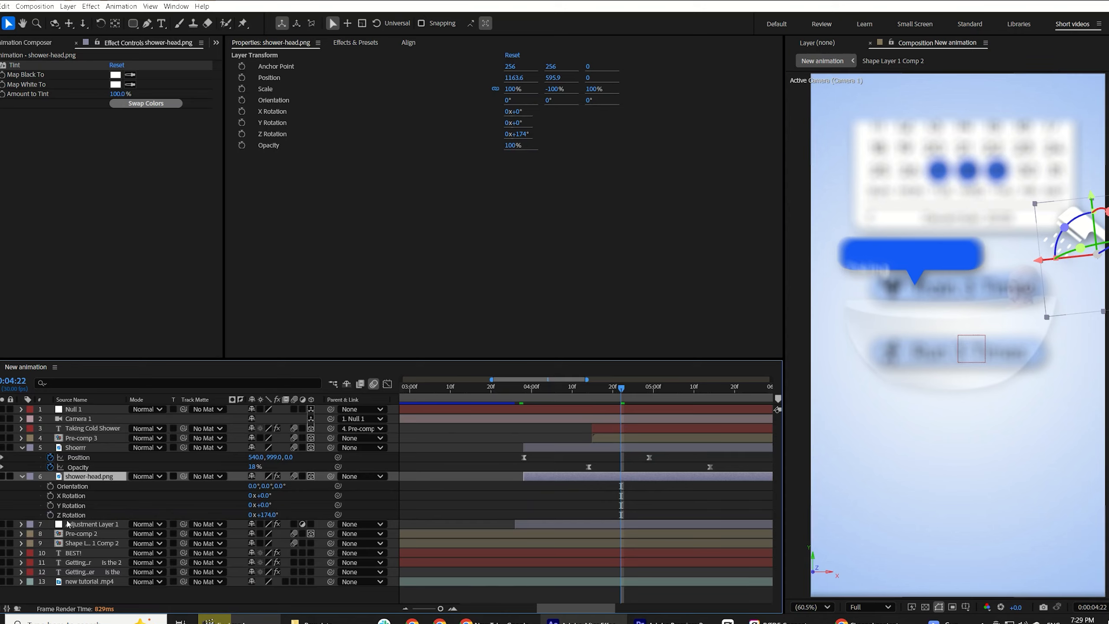
pyautogui.click(43, 518)
pyautogui.click(50, 514)
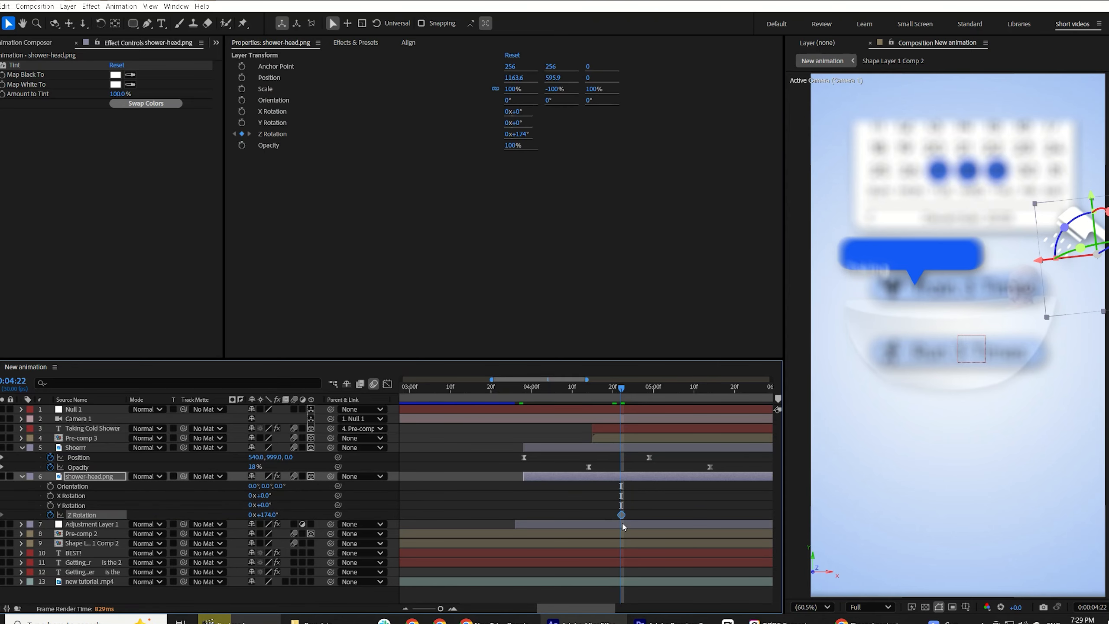
pyautogui.moveTo(622, 515); pyautogui.dragTo(588, 524)
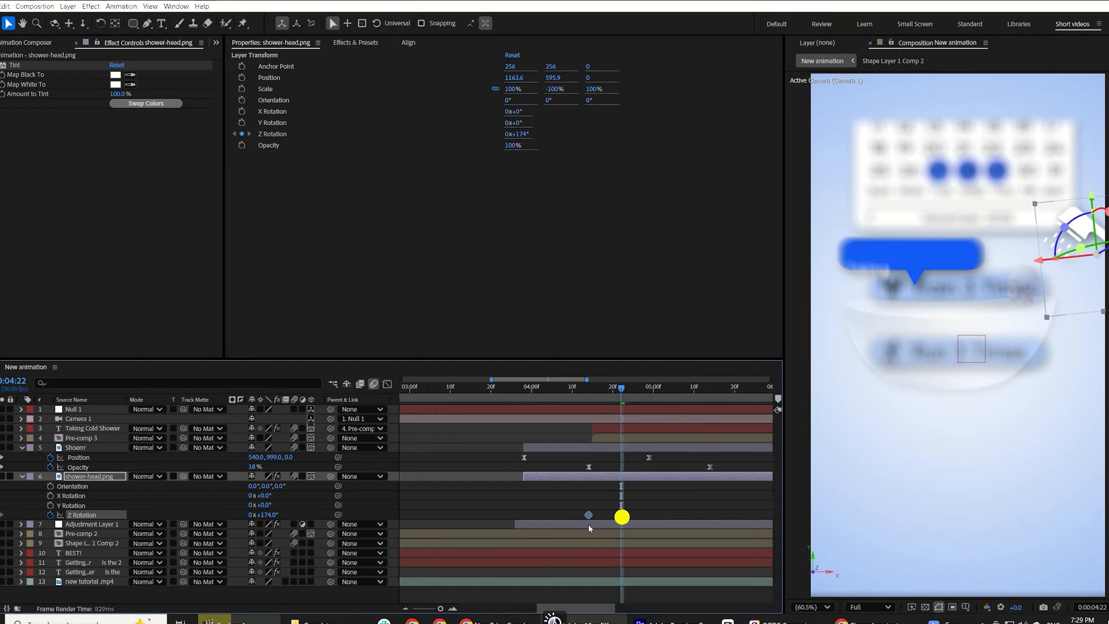
pyautogui.click(666, 387)
pyautogui.click(1, 515)
pyautogui.click(813, 607)
pyautogui.click(821, 382)
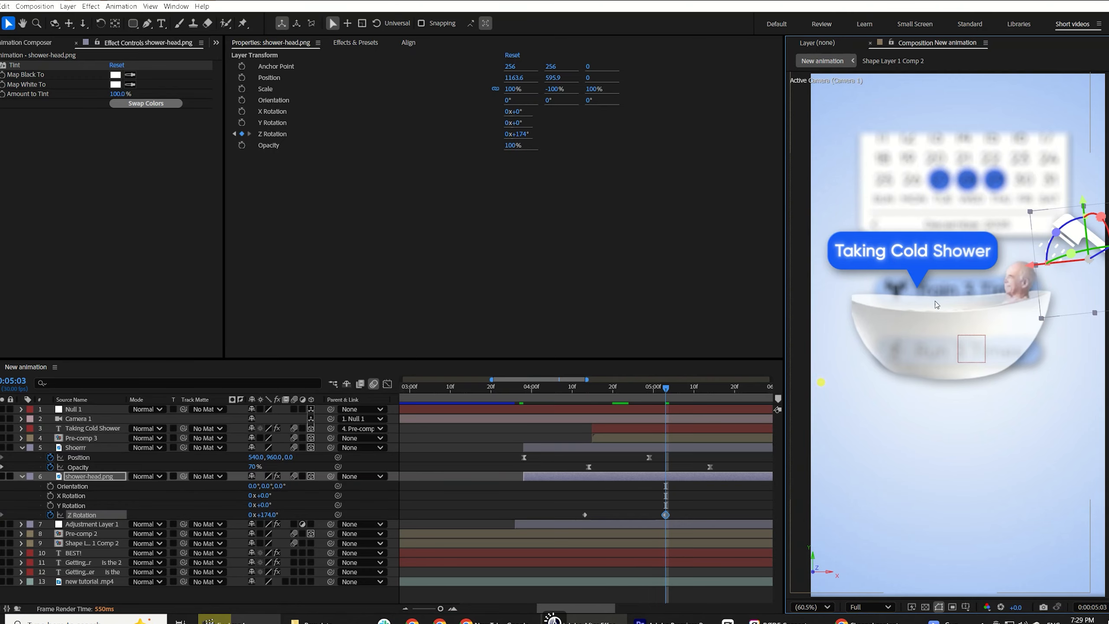
# Step: Set the shower head's Z Rotation to 234° at 0:00:04:13 and apply Easy Ease to both rotation keyframes
pyautogui.click(1, 515)
pyautogui.moveTo(264, 515); pyautogui.dragTo(289, 511)
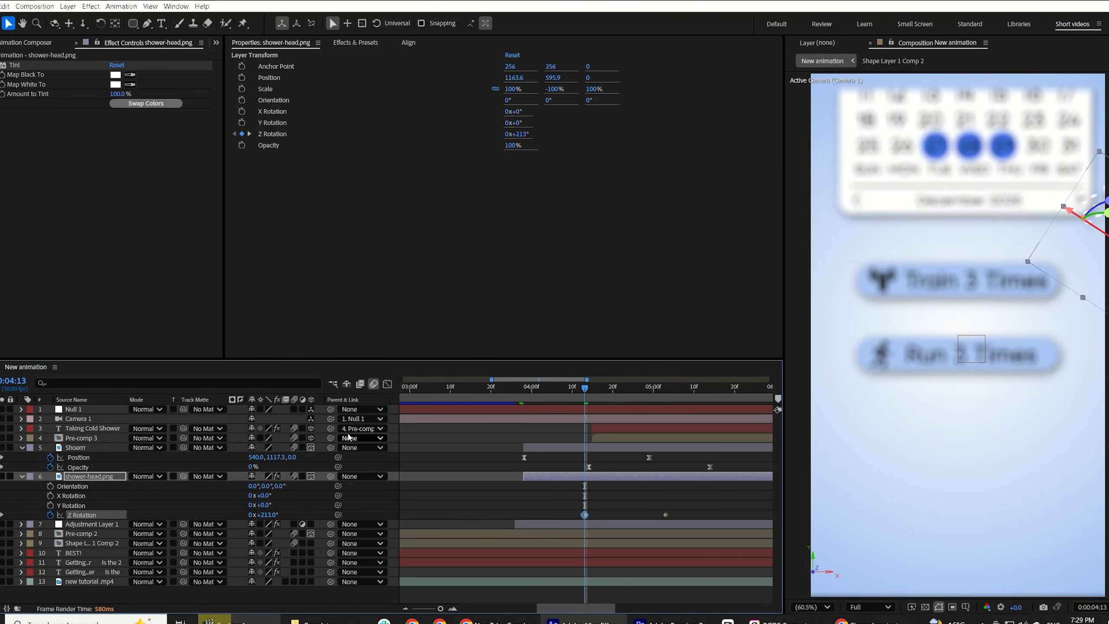
pyautogui.moveTo(251, 516); pyautogui.dragTo(267, 524)
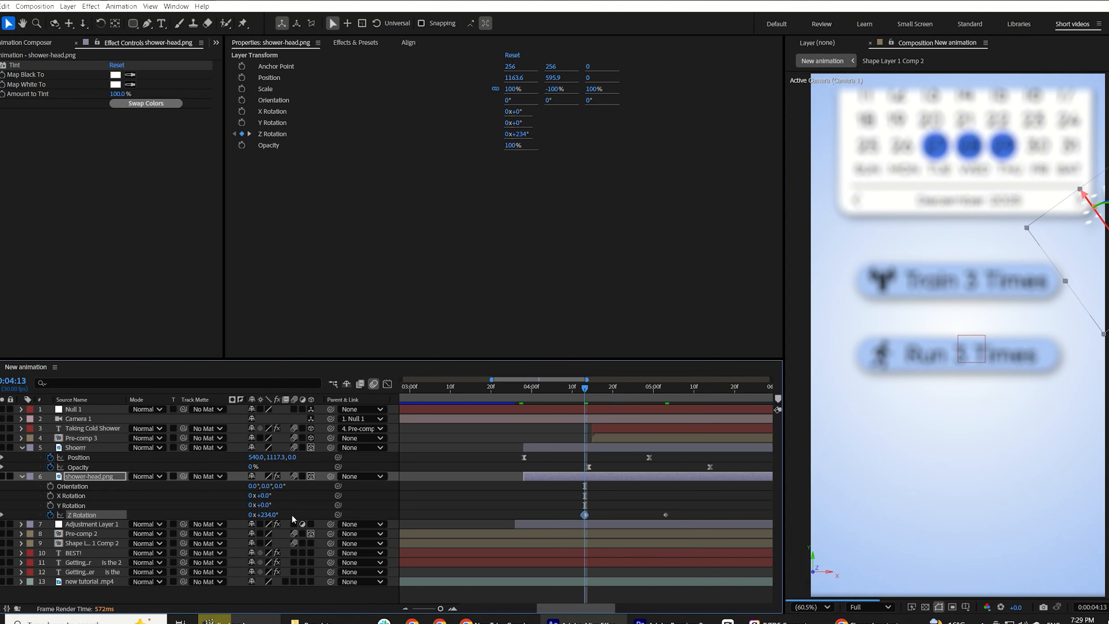
pyautogui.moveTo(694, 510); pyautogui.dragTo(558, 522)
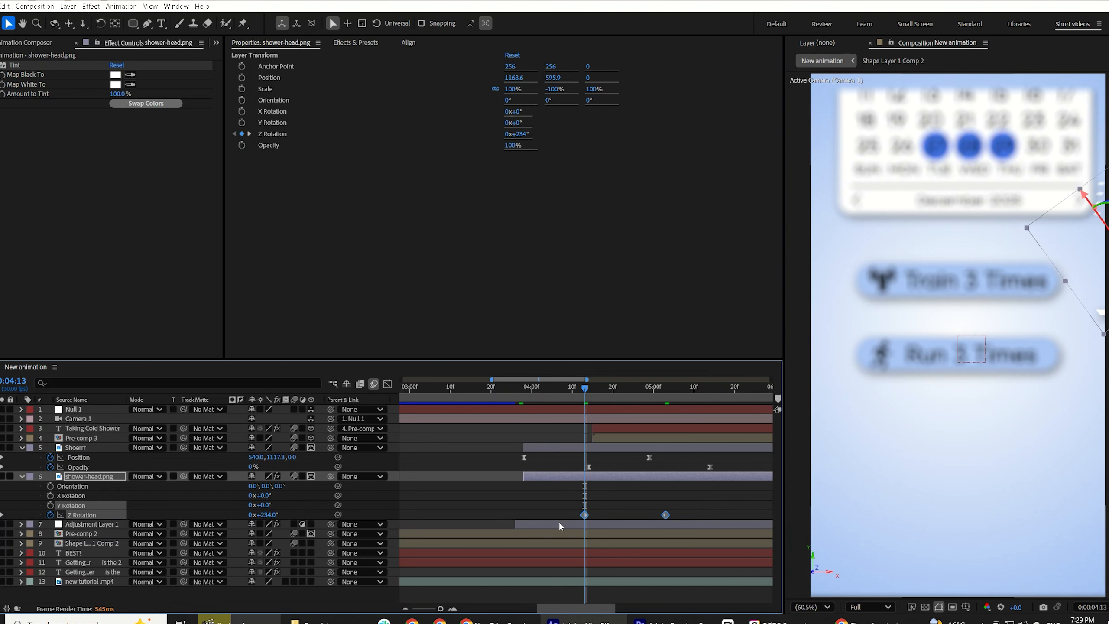
pyautogui.press('F9')
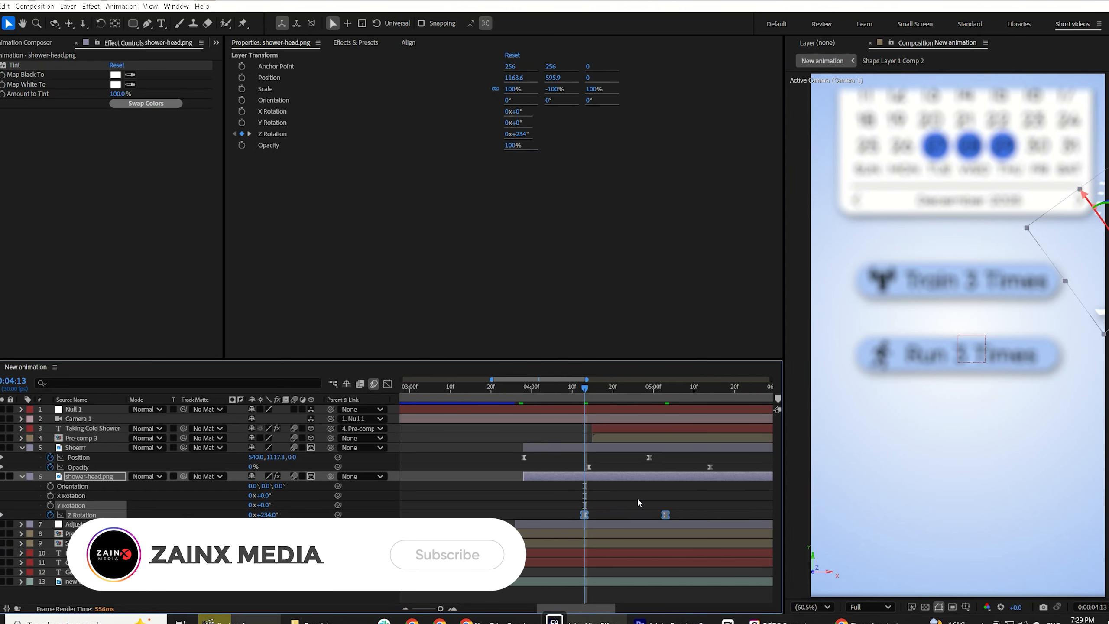
# Step: Keyframe the shower head's opacity at 0% on 0:00:04:13 and at 100% on about 0:00:05:11
pyautogui.press('t')
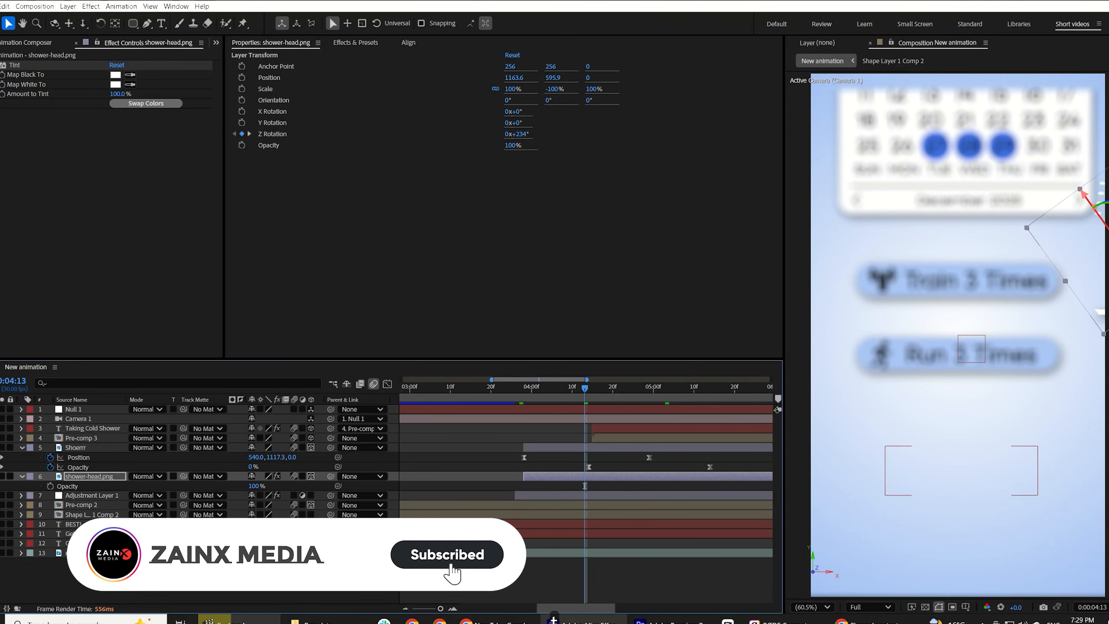
pyautogui.click(50, 486)
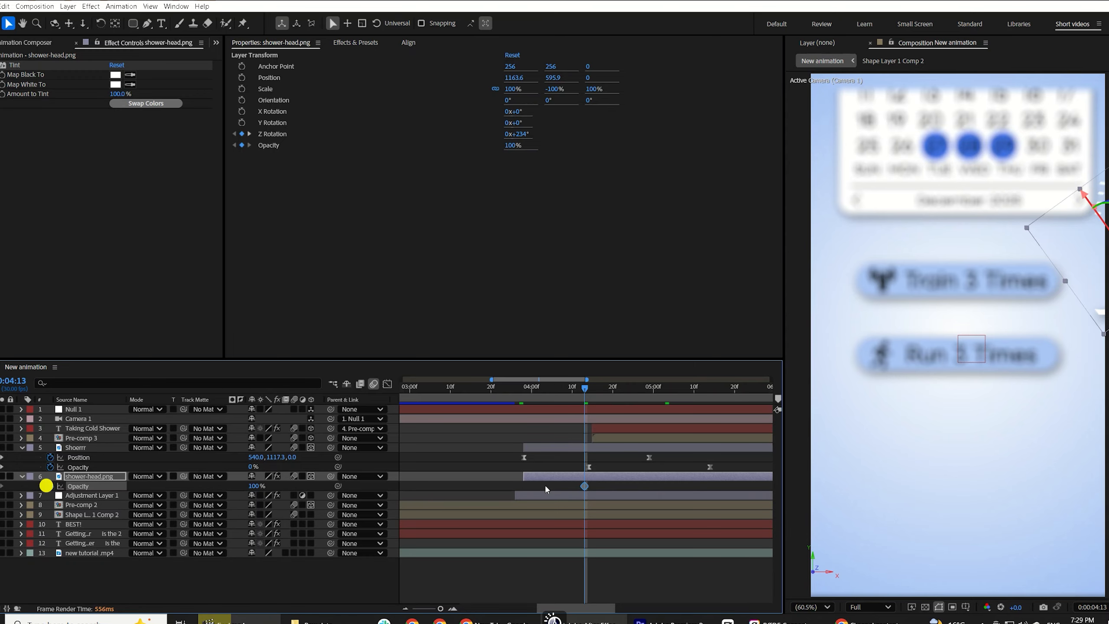
pyautogui.click(587, 486)
pyautogui.moveTo(586, 486); pyautogui.dragTo(698, 486)
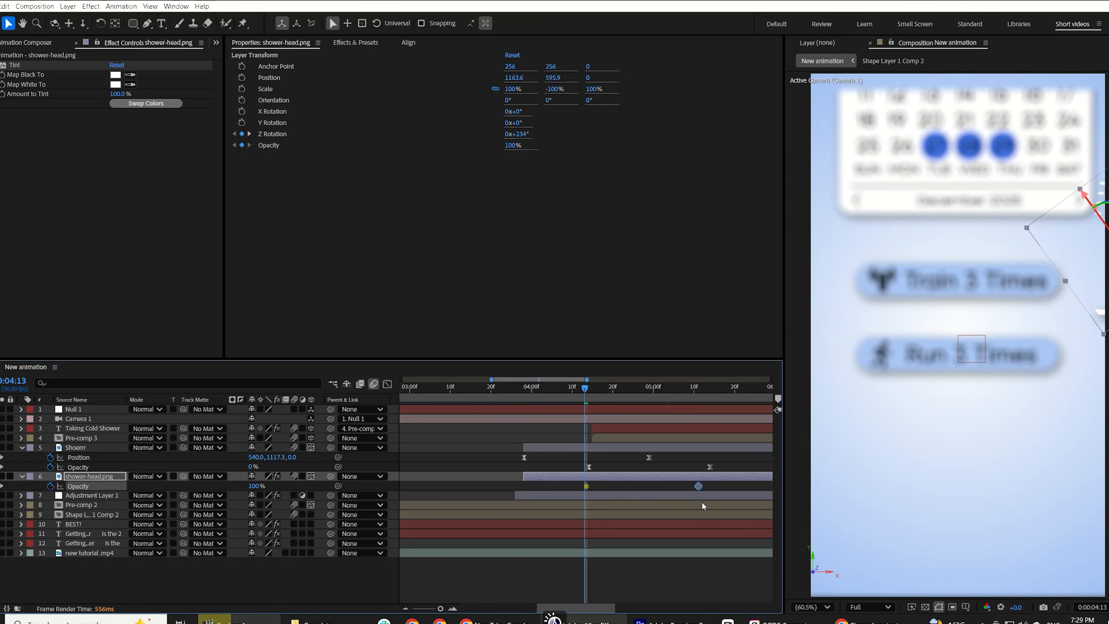
pyautogui.click(255, 486)
pyautogui.write('0')
pyautogui.press('Return')
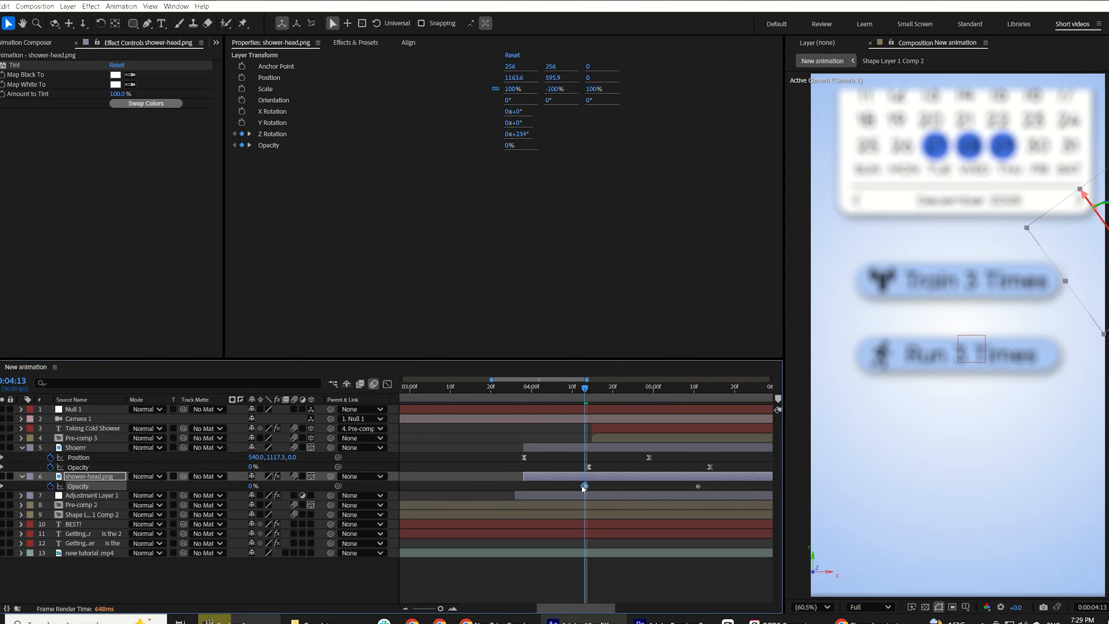
# Step: Shift the shower head's 0% opacity keyframe to about 0:00:04:22 and apply Easy Ease to both opacity keyframes
pyautogui.moveTo(584, 486); pyautogui.dragTo(623, 490)
pyautogui.moveTo(707, 485); pyautogui.dragTo(577, 522)
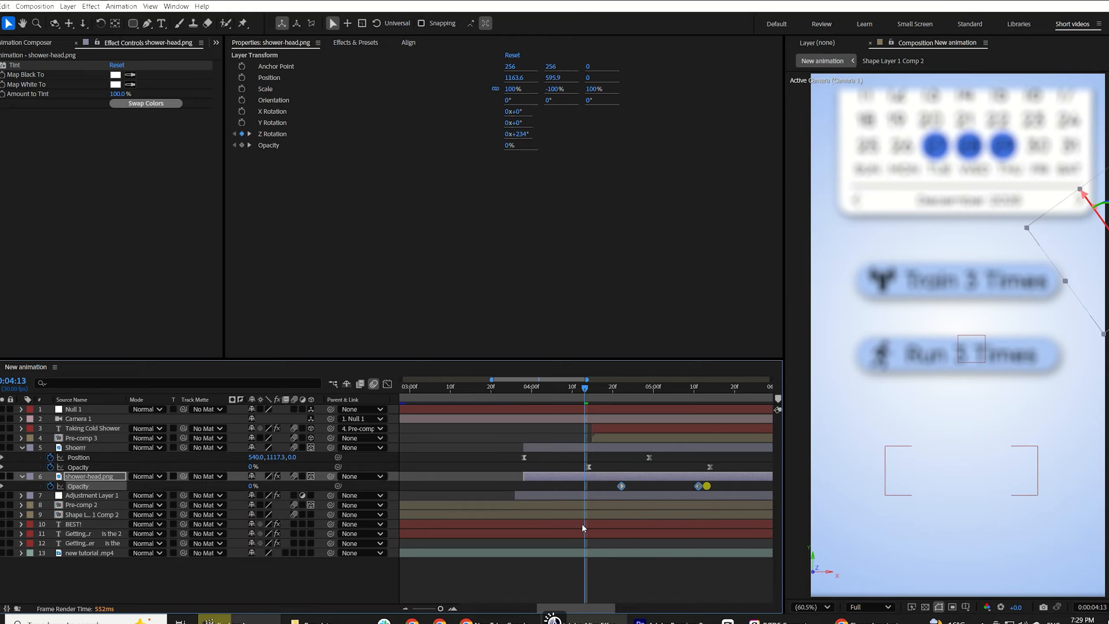
pyautogui.press('F9')
pyautogui.click(511, 456)
# Step: Collapse the layers' keyframed properties and preview the entrance of the bathtub, shower head and speech bubble
pyautogui.press('-')
pyautogui.press('-')
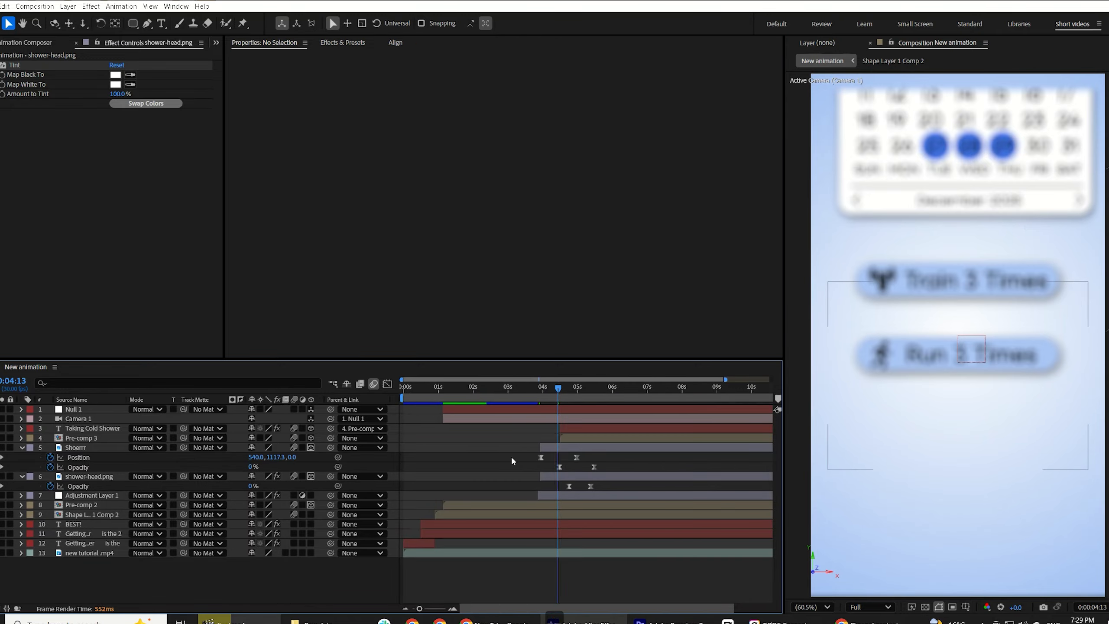
pyautogui.press('-')
pyautogui.press('u')
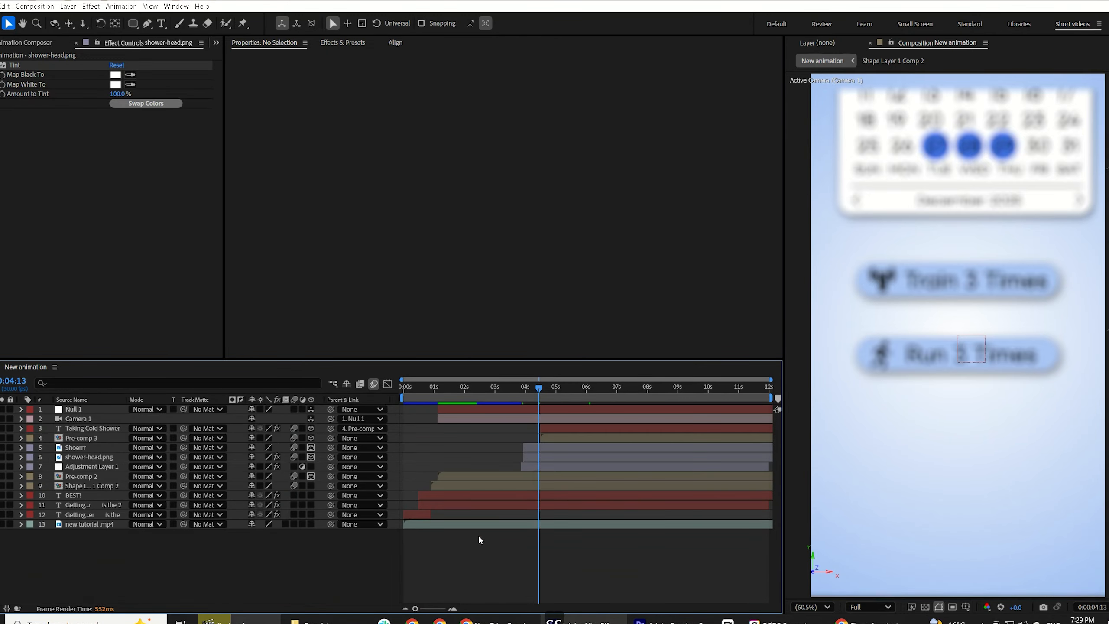
pyautogui.click(516, 394)
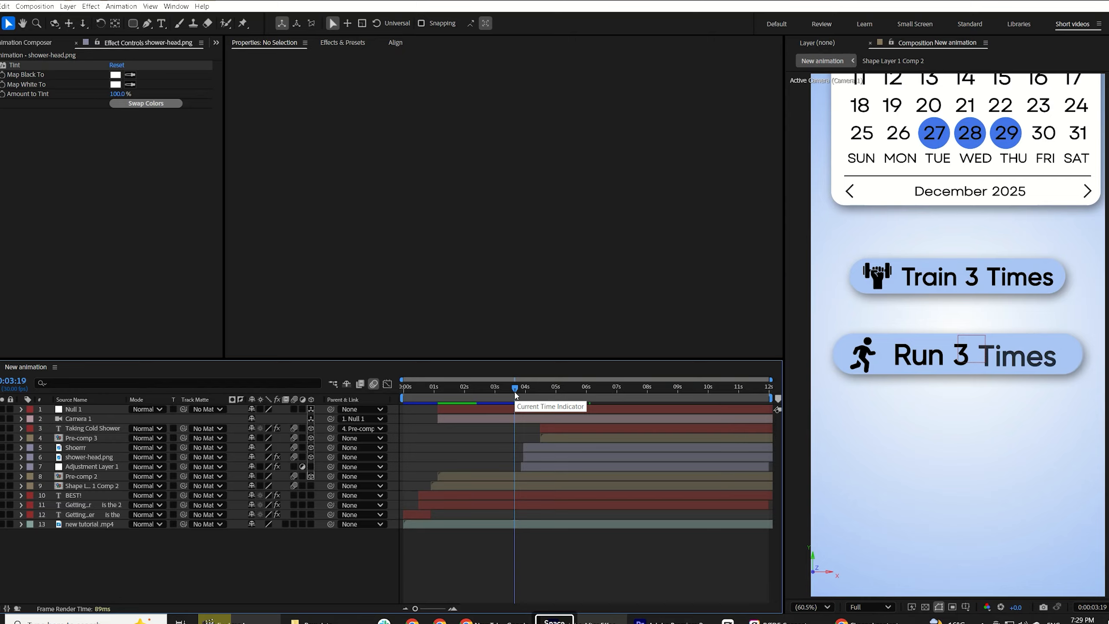
pyautogui.moveTo(516, 395); pyautogui.dragTo(527, 396)
pyautogui.press('space')
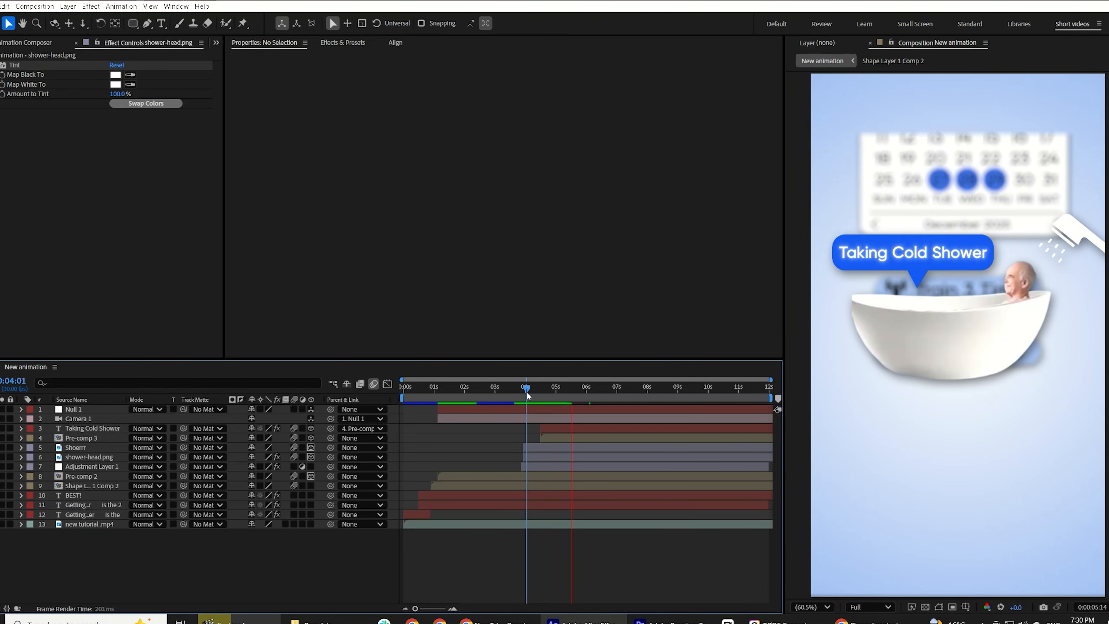
# Step: Preview the cold shower scene's animation and check the timing between about 0:00:04 and 0:00:07
pyautogui.click(527, 391)
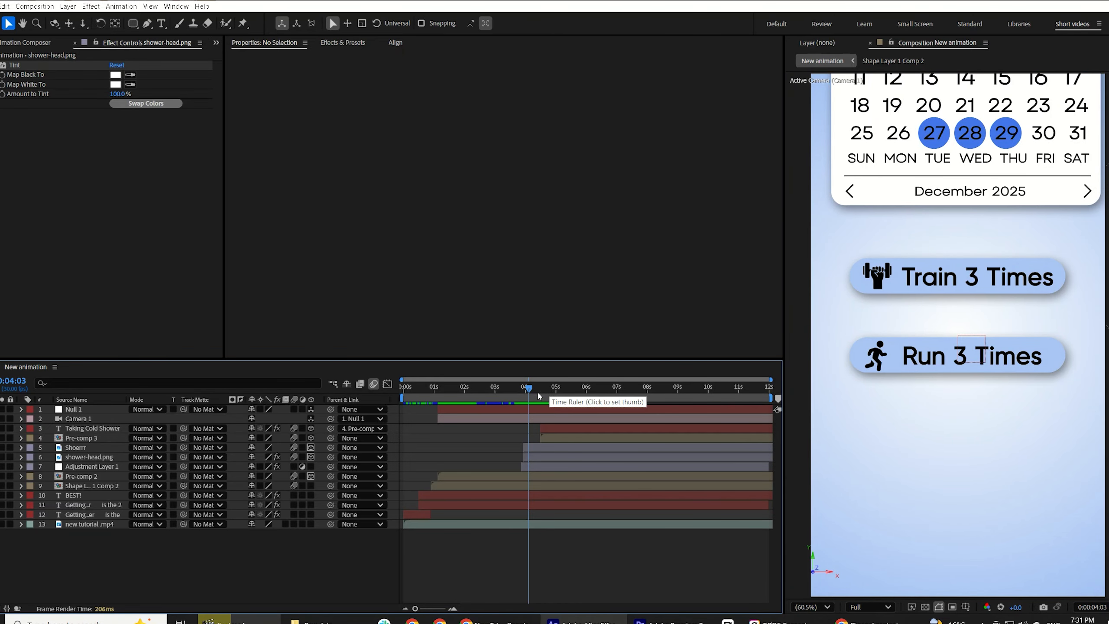
pyautogui.press('space')
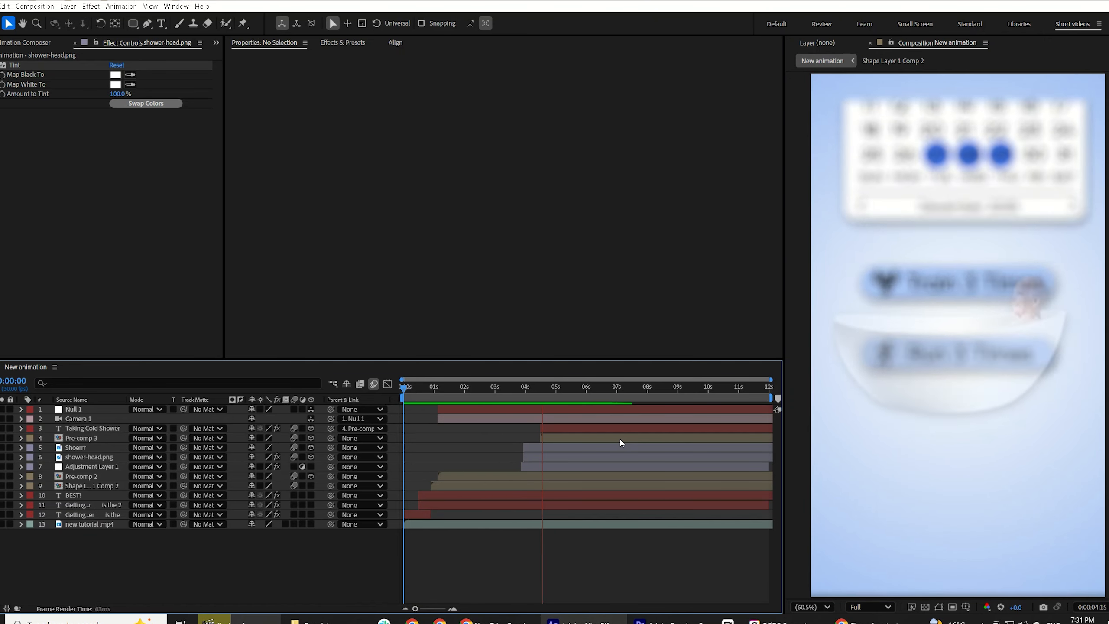
pyautogui.click(577, 465)
pyautogui.moveTo(577, 391)
pyautogui.mouseDown()
pyautogui.moveTo(560, 404)
pyautogui.moveTo(569, 402)
pyautogui.mouseUp()
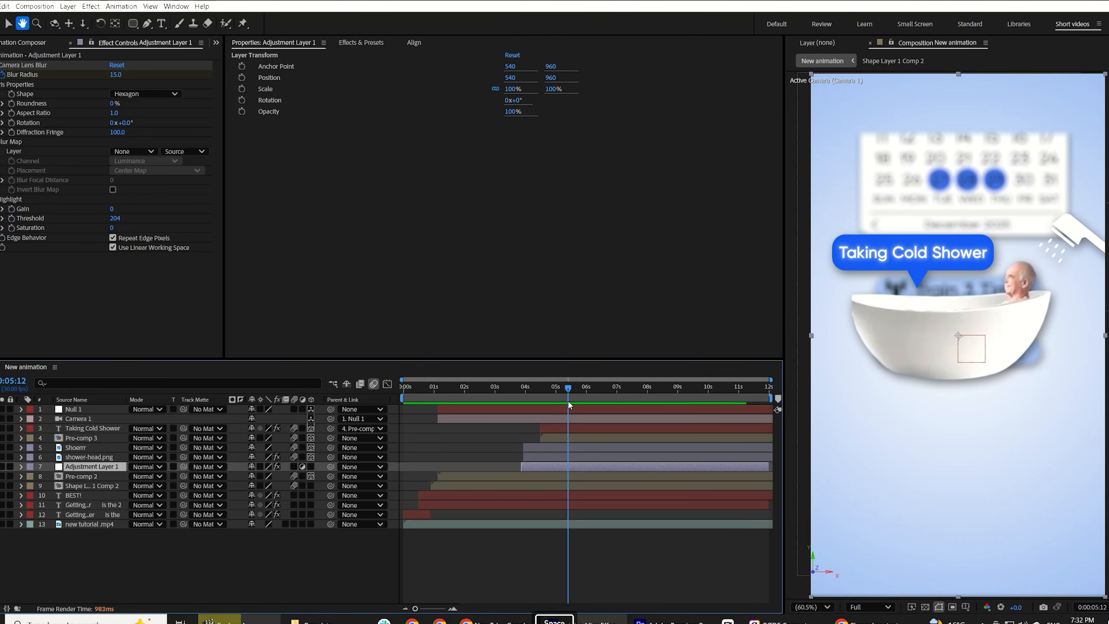
pyautogui.press('space')
pyautogui.press('space')
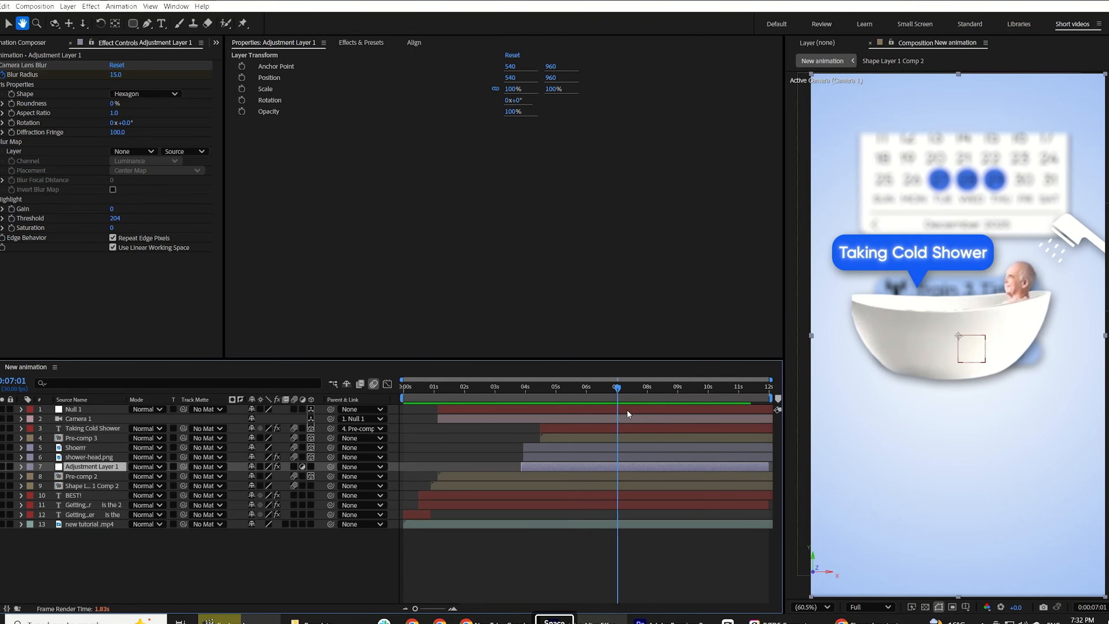
pyautogui.click(545, 389)
pyautogui.press('space')
pyautogui.press('space')
# Step: Split the adjustment layer at 0:00:05:14 and place its second part at the top of the layer stack with its keyframes shown
pyautogui.click(536, 562)
pyautogui.click(539, 466)
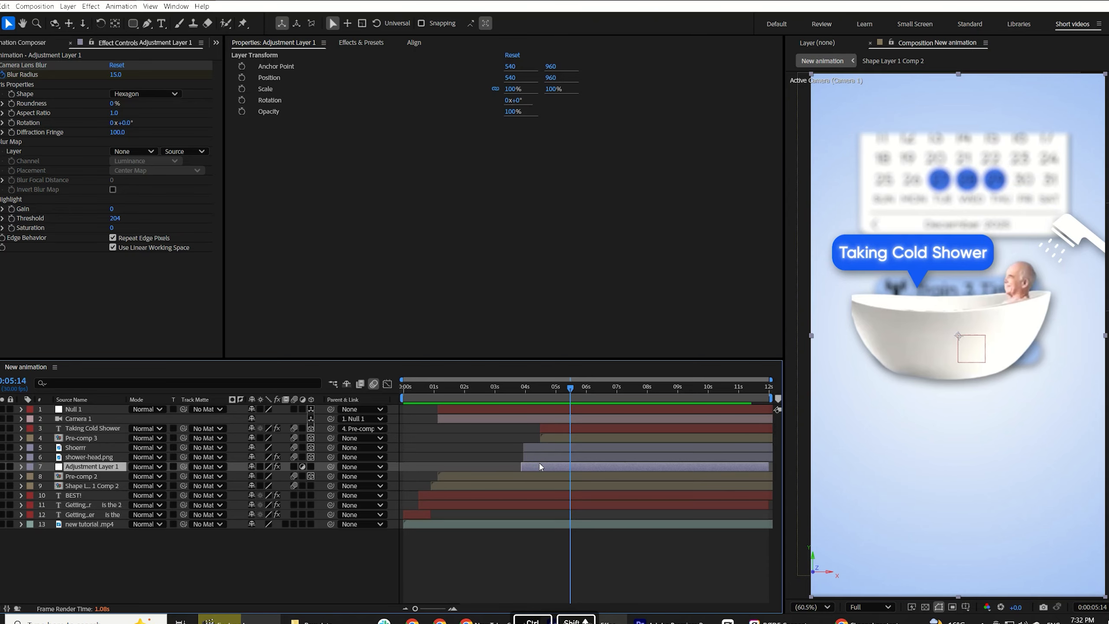
pyautogui.hotkey('ctrl', 'shift', 'd')
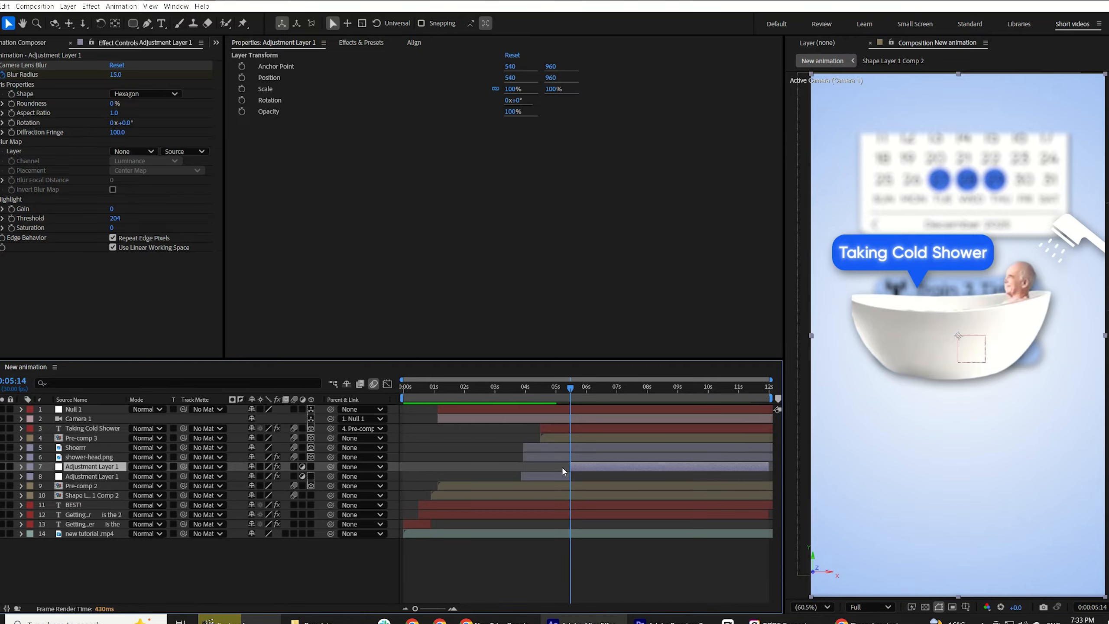
pyautogui.press('u')
pyautogui.moveTo(96, 470); pyautogui.dragTo(63, 438)
pyautogui.moveTo(62, 434); pyautogui.dragTo(62, 406)
# Step: Shift the top adjustment layer's Blur Radius keyframes to start at about 0:00:05:15 and preview the blur
pyautogui.moveTo(621, 420); pyautogui.dragTo(587, 462)
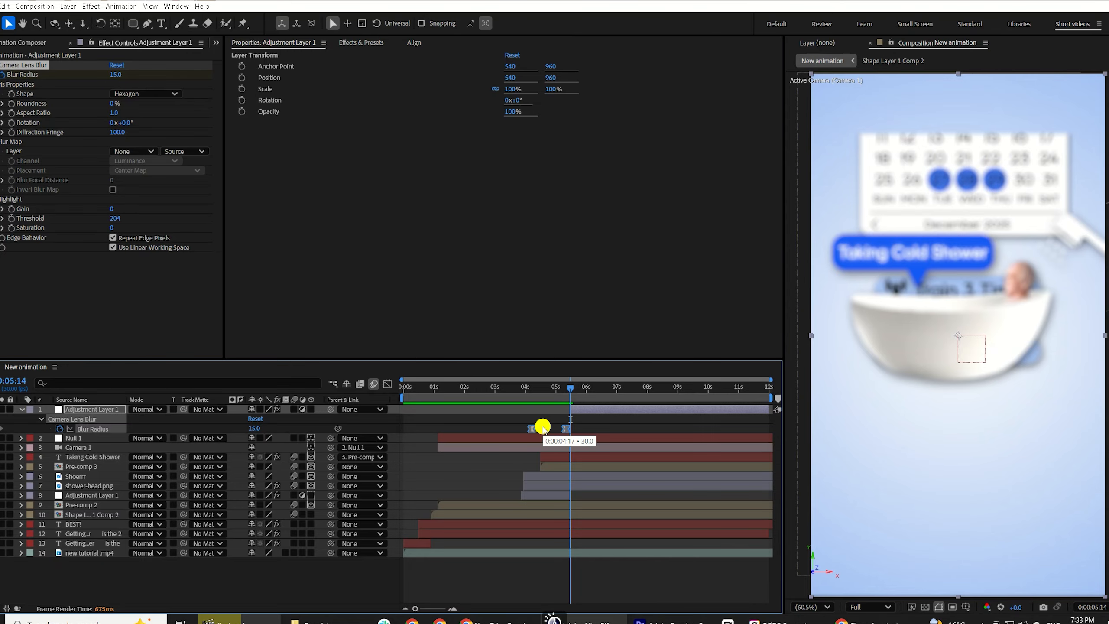
pyautogui.click(584, 489)
pyautogui.press('space')
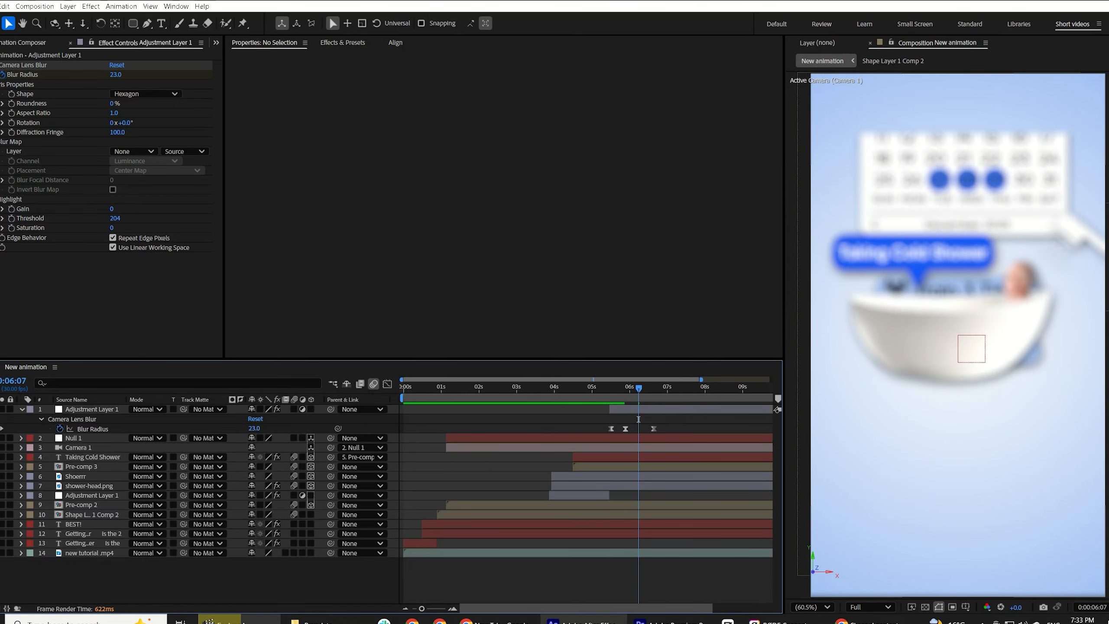
pyautogui.press('space')
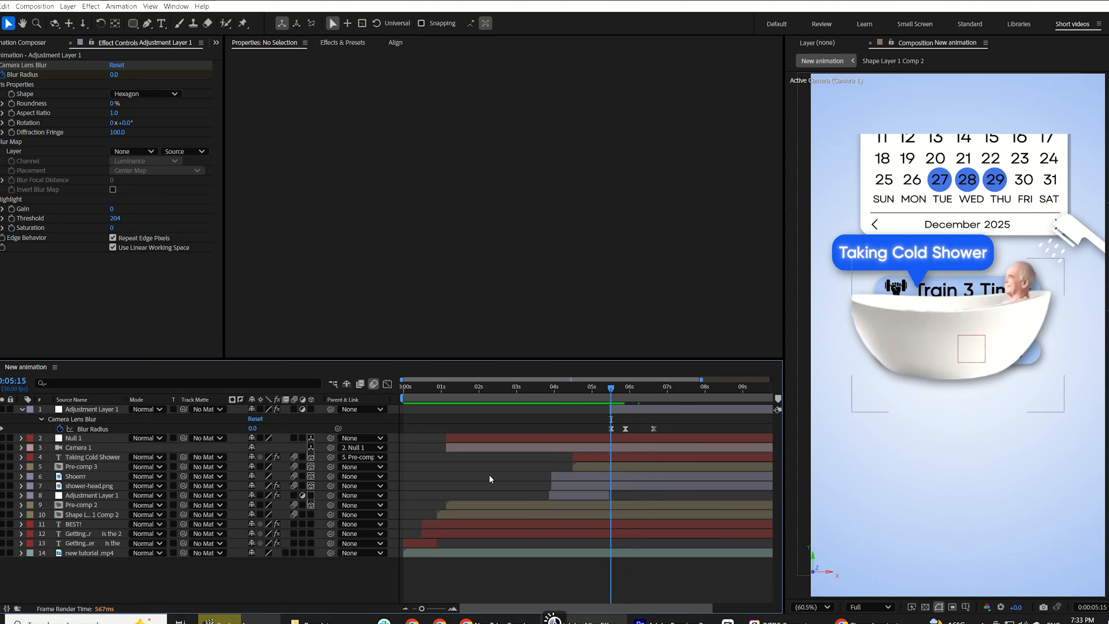
# Step: Keyframe Null 1's scale at 130% on 0:00:05:15 and at 170% on the top adjustment layer's second blur keyframe
pyautogui.click(540, 439)
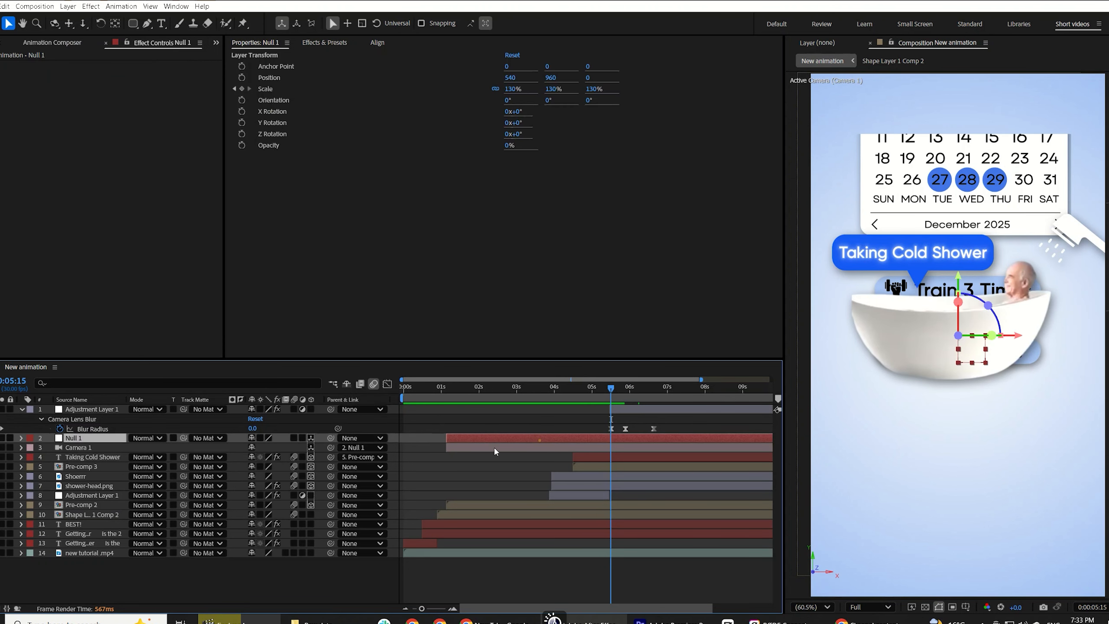
pyautogui.press('s')
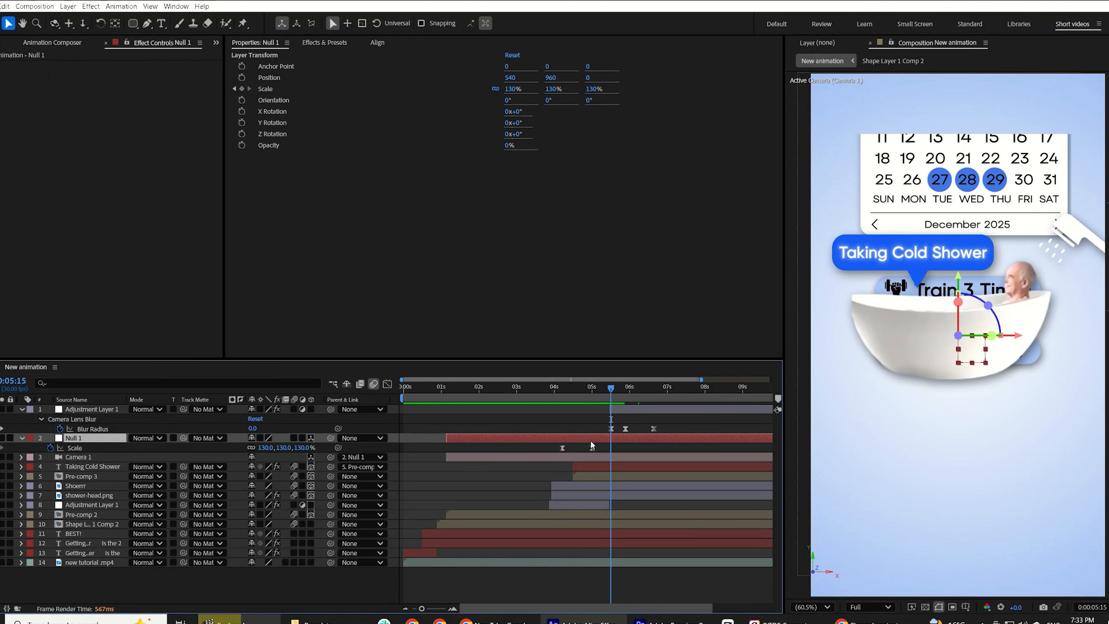
pyautogui.click(1, 448)
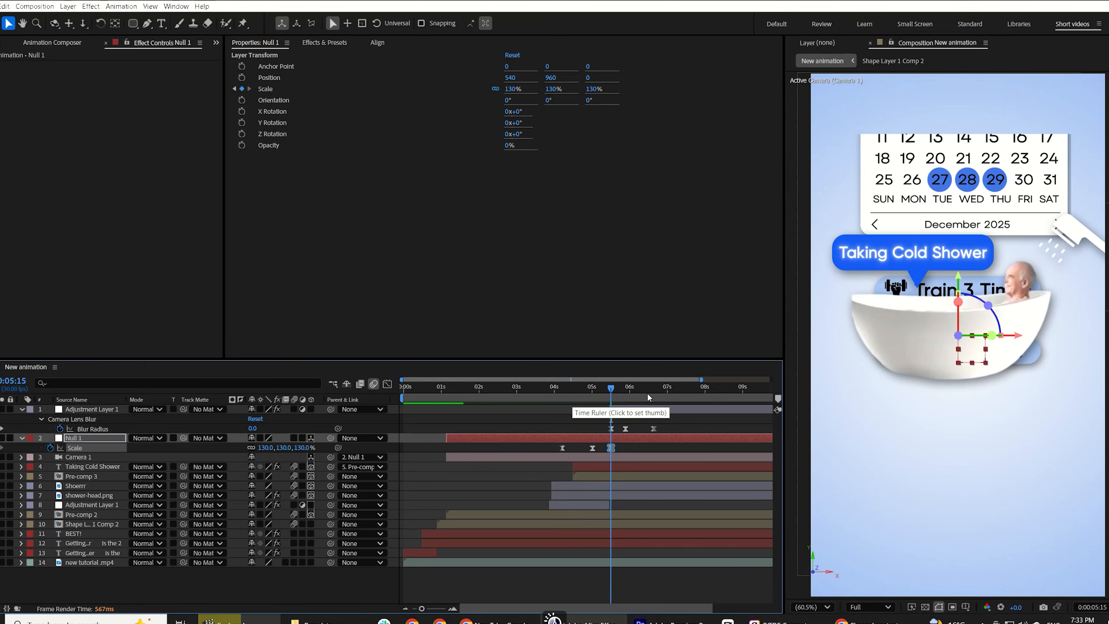
pyautogui.click(2, 429)
pyautogui.click(281, 447)
pyautogui.write('17')
pyautogui.write('0')
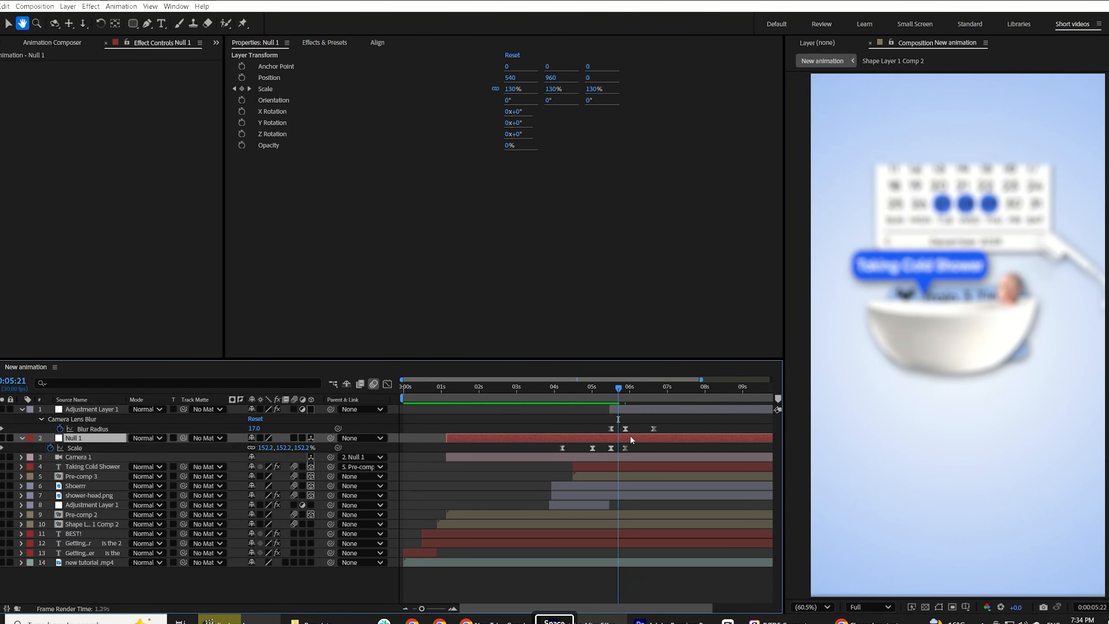
# Step: Keyframe 100% opacity at 0:00:05:27 on the Taking Cold Shower, Pre-comp 3, bathtub and shower head layers
pyautogui.click(625, 395)
pyautogui.click(589, 468)
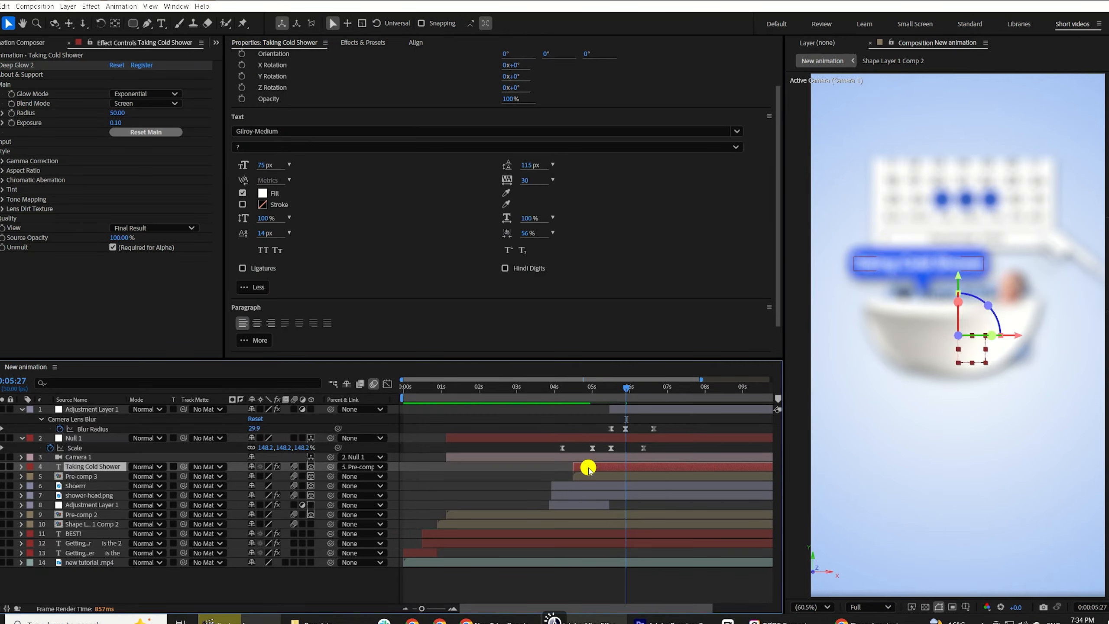
pyautogui.keyDown('shift'); pyautogui.click(599, 494); pyautogui.keyUp('shift')
pyautogui.press('t')
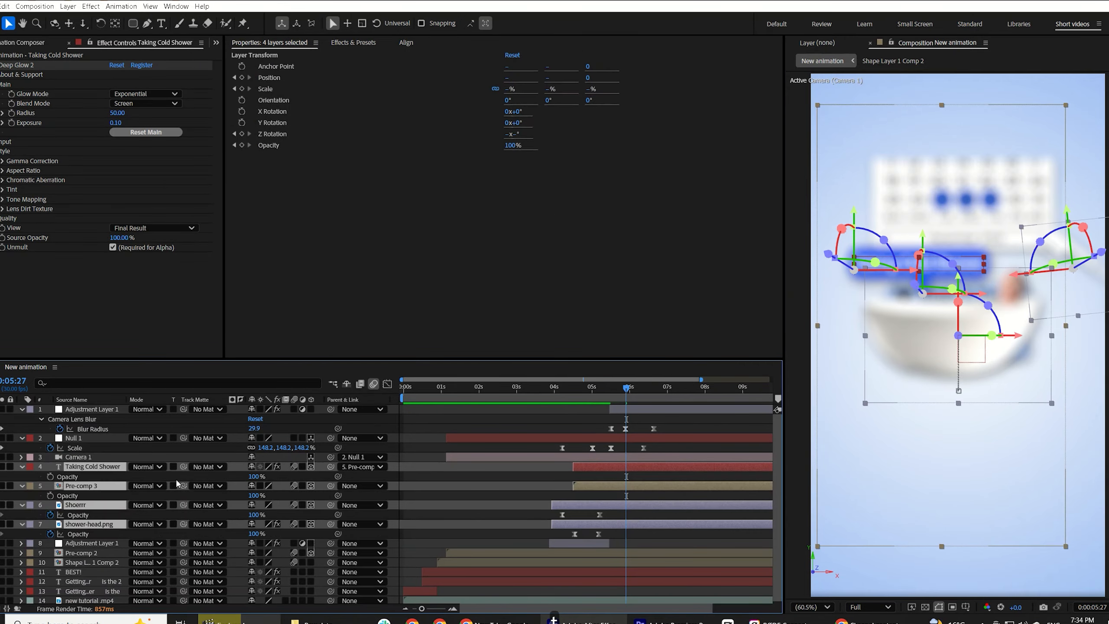
pyautogui.click(49, 477)
pyautogui.click(2, 515)
pyautogui.click(1, 534)
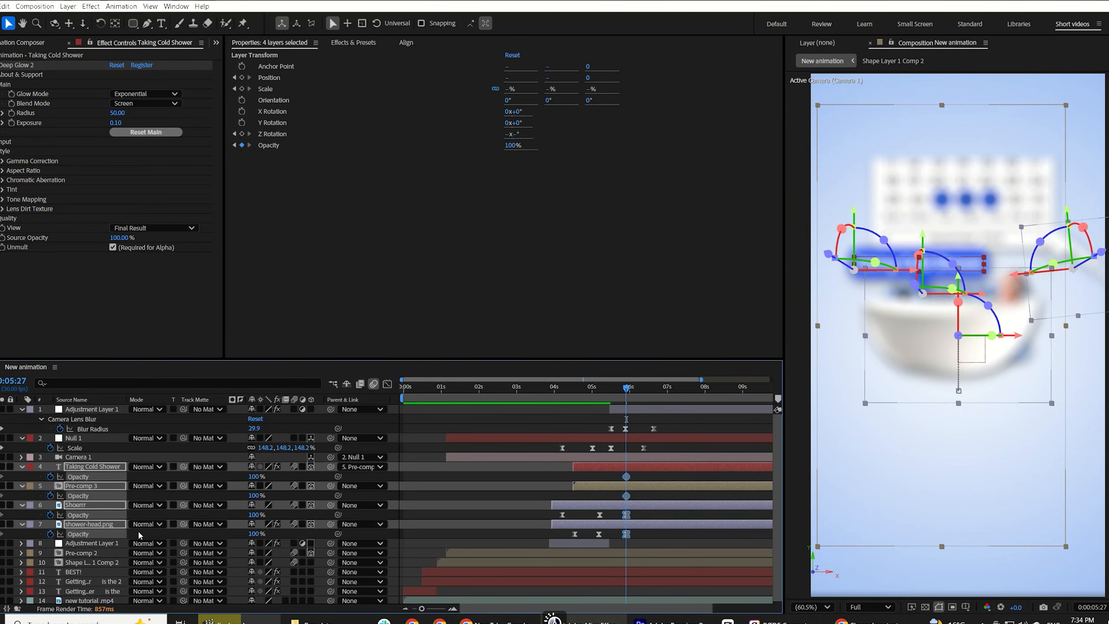
# Step: Set the four layers' opacity to 0% at 0:00:06:12, apply Easy Ease to both fade-out keyframes and check the fade
pyautogui.click(644, 391)
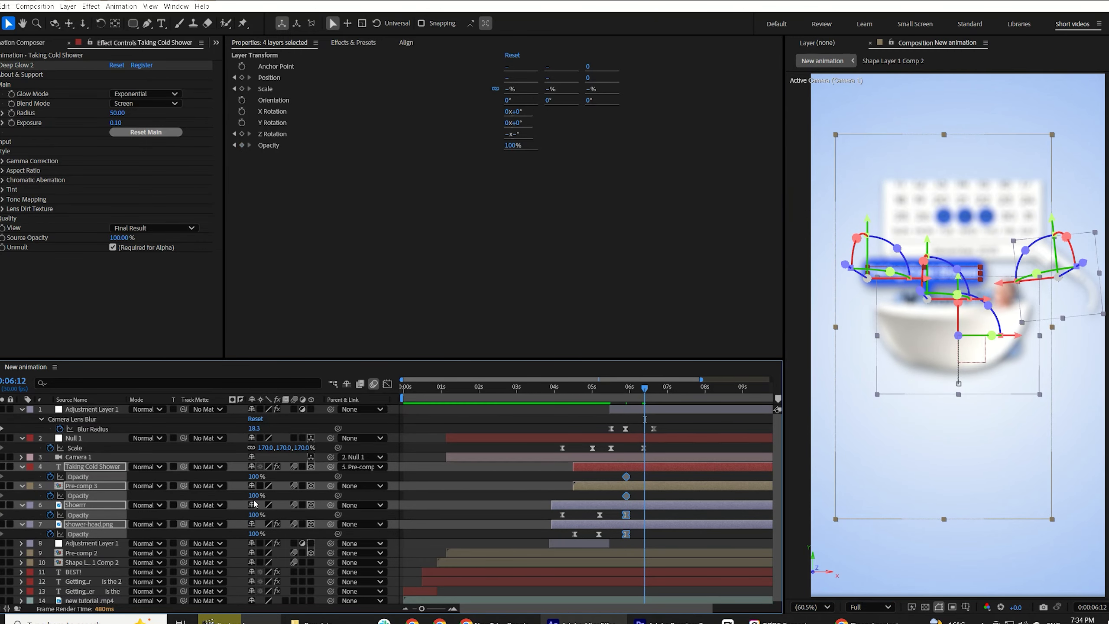
pyautogui.moveTo(253, 496); pyautogui.dragTo(208, 497)
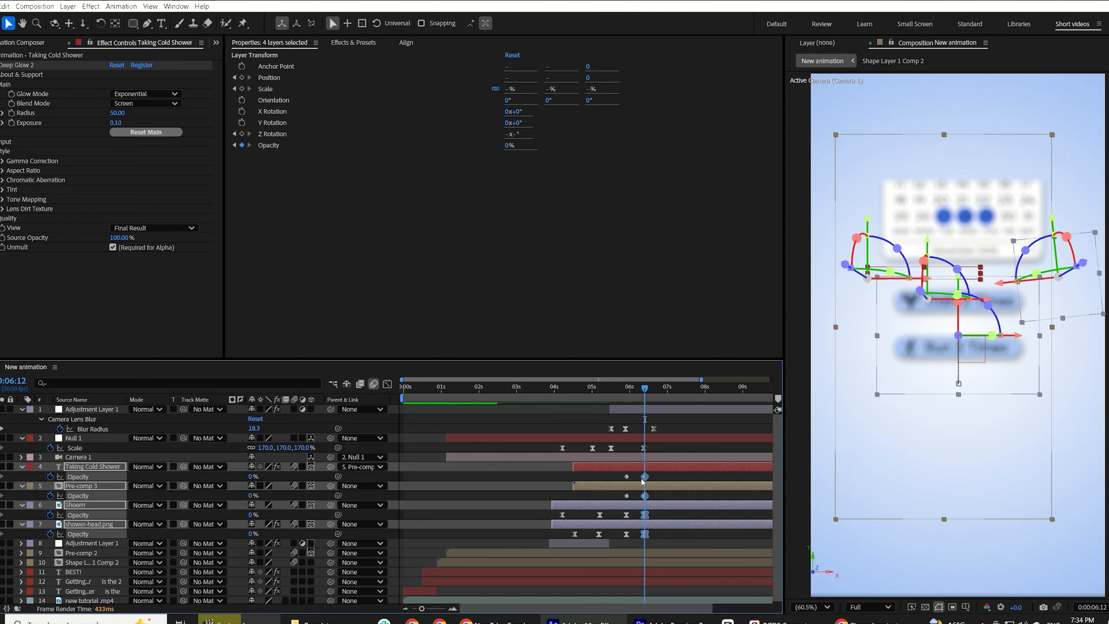
pyautogui.click(656, 474)
pyautogui.moveTo(657, 474); pyautogui.dragTo(607, 536)
pyautogui.press('F9')
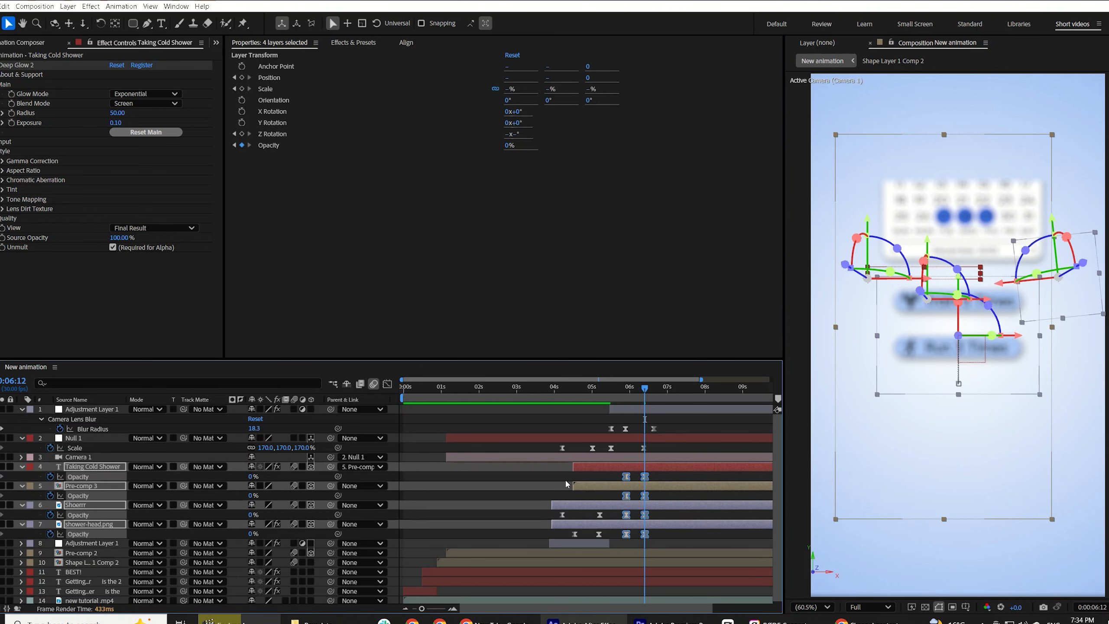
pyautogui.click(559, 478)
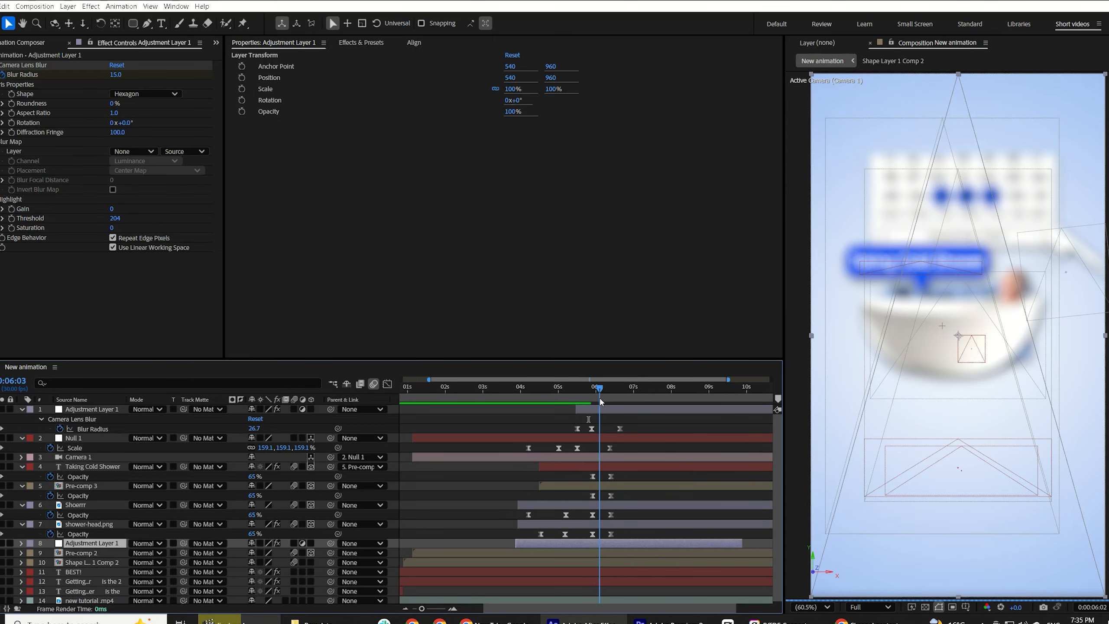
pyautogui.moveTo(611, 398)
pyautogui.mouseDown()
pyautogui.moveTo(590, 399)
pyautogui.moveTo(604, 402)
pyautogui.mouseUp()
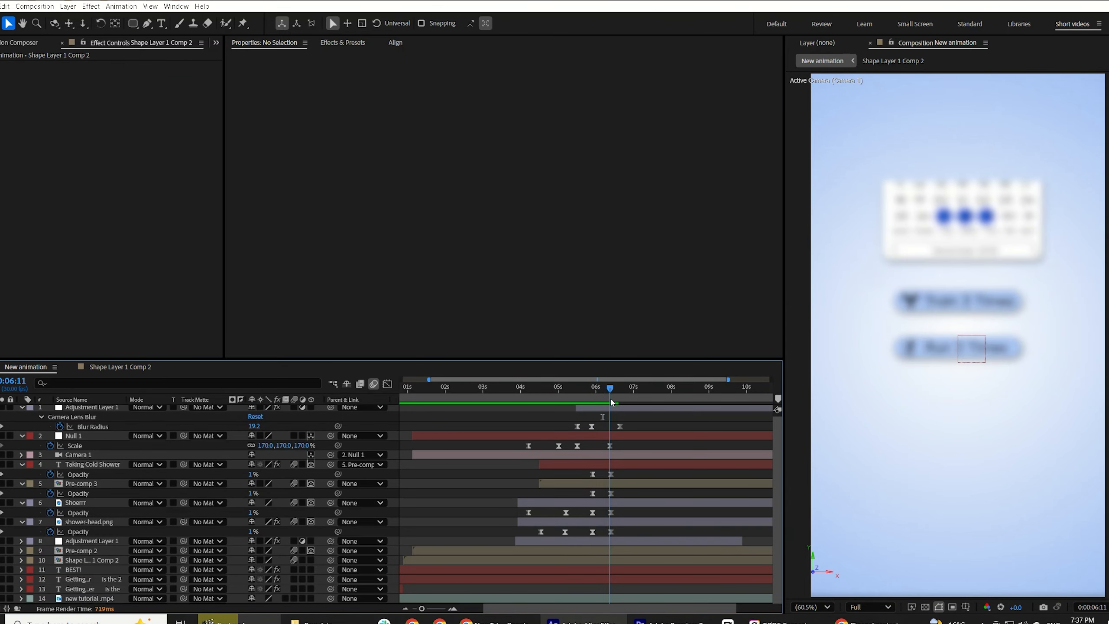
# Step: Split the six layers from Taking Cold Shower to Pre-comp 2 at 0:00:06:14, delete their trailing parts and save the project
pyautogui.moveTo(611, 397); pyautogui.dragTo(613, 400)
pyautogui.click(624, 551)
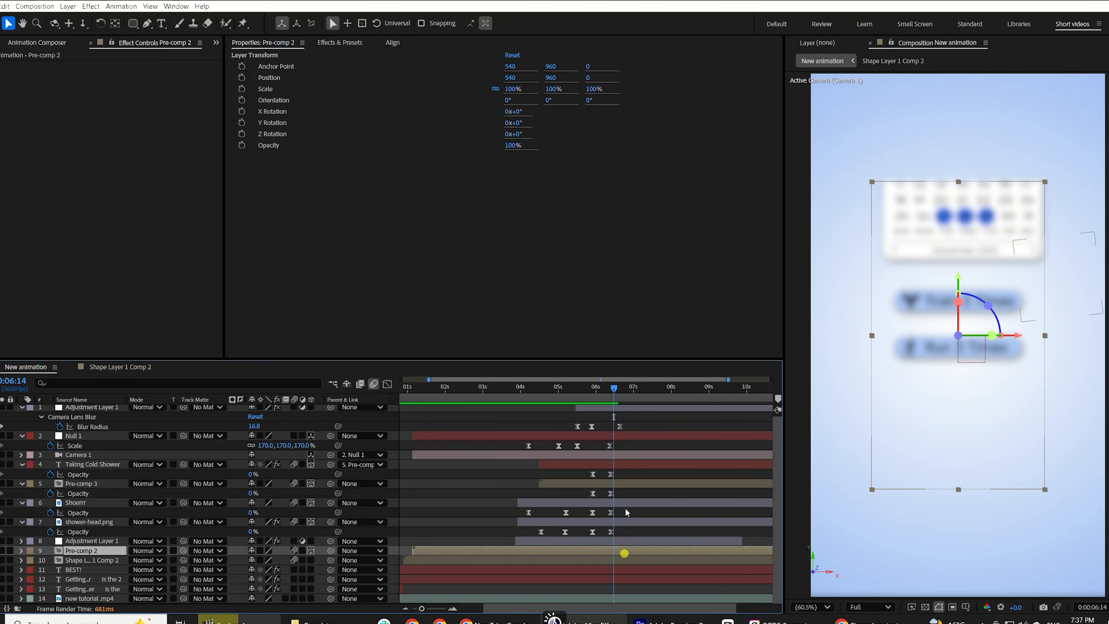
pyautogui.keyDown('shift'); pyautogui.click(613, 467); pyautogui.keyUp('shift')
pyautogui.hotkey('ctrl', 'shift', 'd')
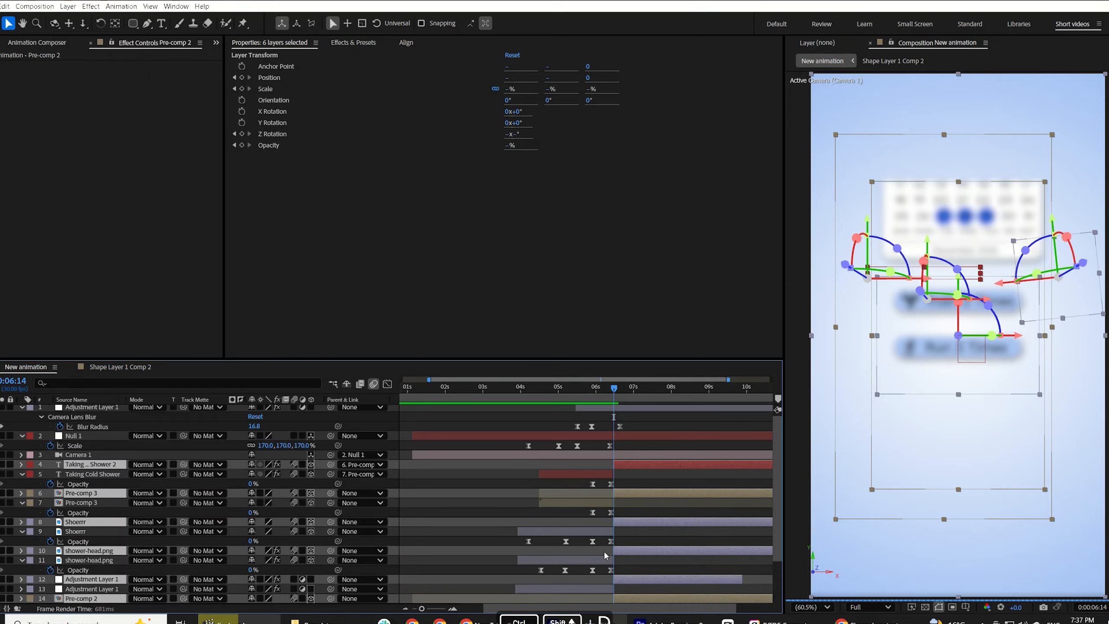
pyautogui.press('Delete')
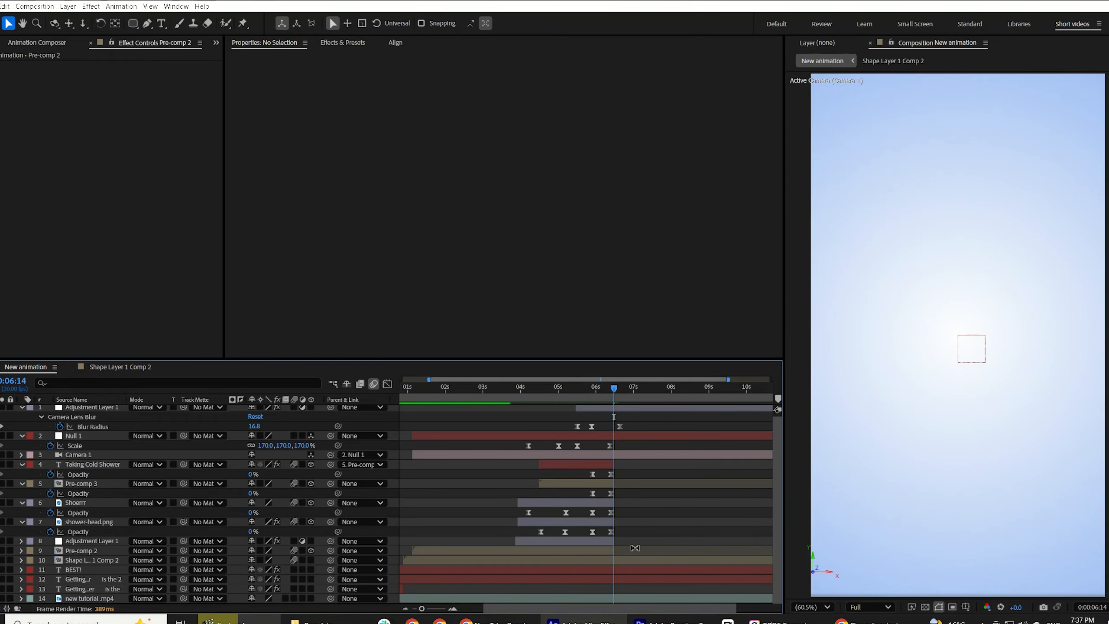
pyautogui.press('u')
pyautogui.hotkey('ctrl', 's')
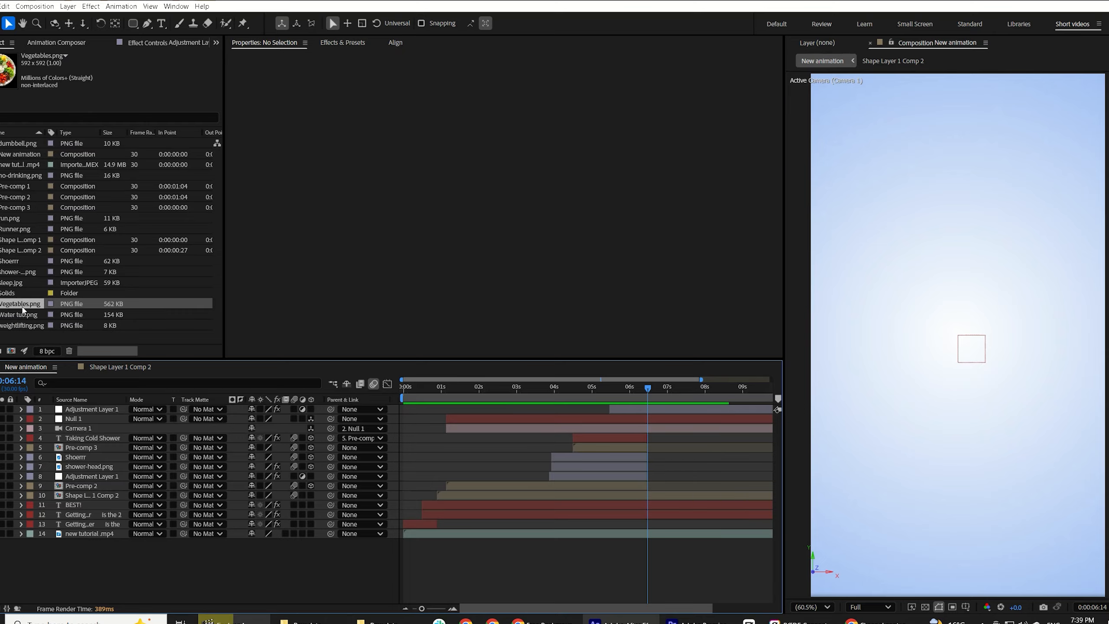
# Step: Add Vegetables.png to the timeline from about 0:00:06, make it 3D, place it below Camera 1 and scale it to 202%
pyautogui.moveTo(23, 310); pyautogui.dragTo(653, 410)
pyautogui.click(310, 409)
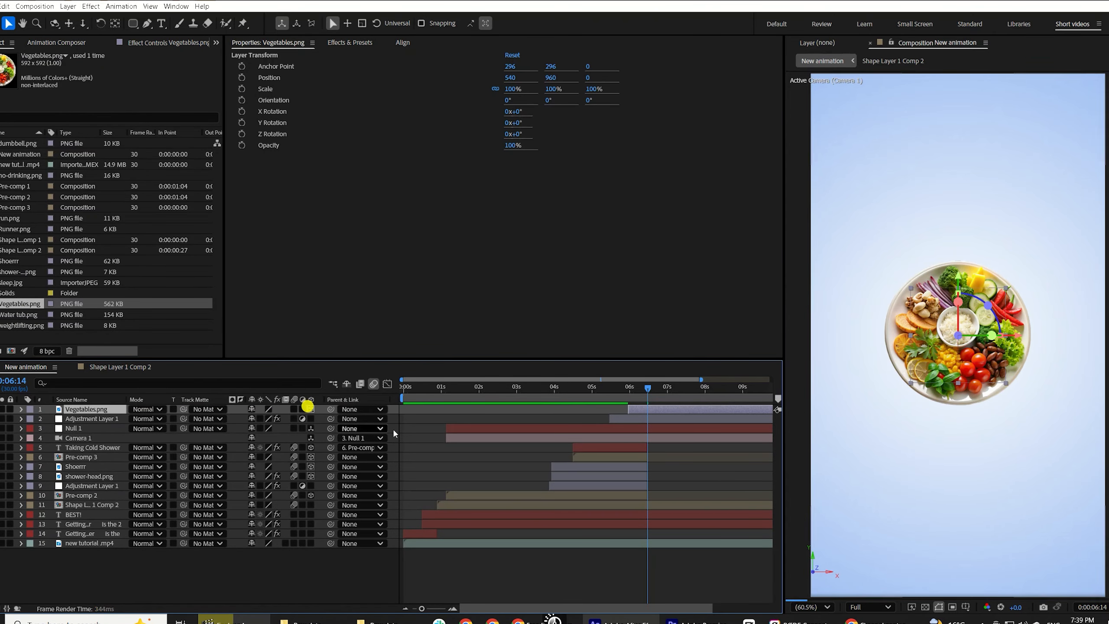
pyautogui.moveTo(82, 409); pyautogui.dragTo(82, 443)
pyautogui.press('s')
pyautogui.moveTo(265, 448); pyautogui.dragTo(310, 448)
# Step: Set the last Blur Radius keyframe of the top adjustment layer to 0
pyautogui.click(625, 409)
pyautogui.press('u')
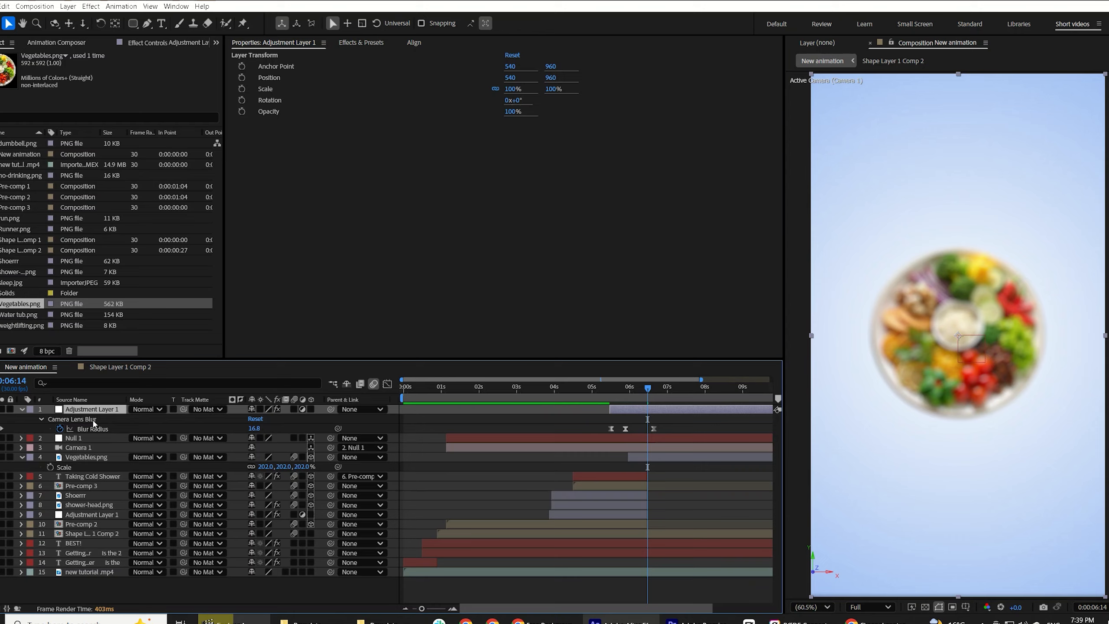
pyautogui.click(3, 430)
pyautogui.click(255, 428)
pyautogui.write('0')
pyautogui.click(594, 418)
# Step: Keyframe the vegetable plate's position at 540, 960 on 0:00:06:14 and at X 1990 on 0:00:05:29
pyautogui.click(651, 455)
pyautogui.press('p')
pyautogui.click(647, 388)
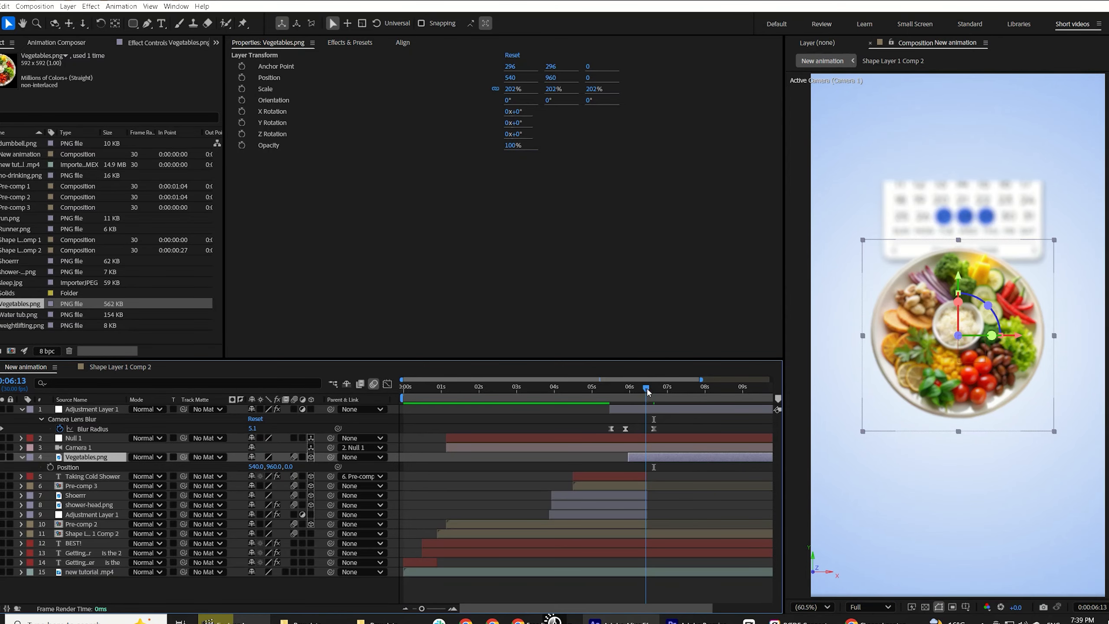
pyautogui.click(51, 466)
pyautogui.moveTo(633, 389); pyautogui.dragTo(628, 397)
pyautogui.moveTo(255, 466); pyautogui.dragTo(939, 419)
# Step: Keyframe the vegetable plate's Z Rotation at 0° on 0:00:05:29 and at 120° on 0:00:06:14, and scrub through the entrance
pyautogui.press('r')
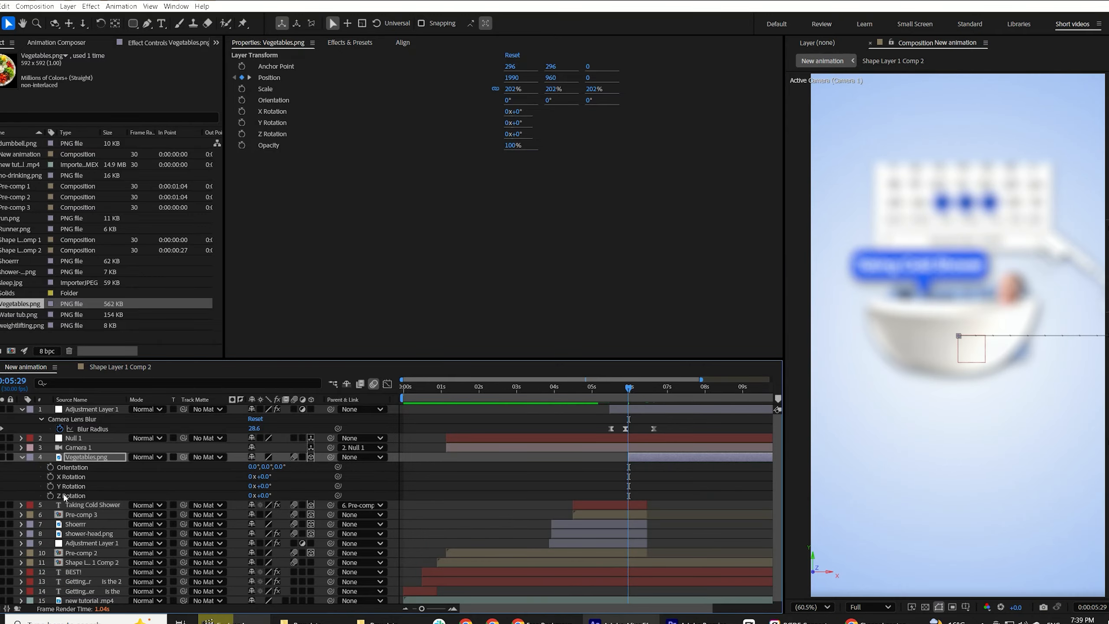
pyautogui.click(50, 497)
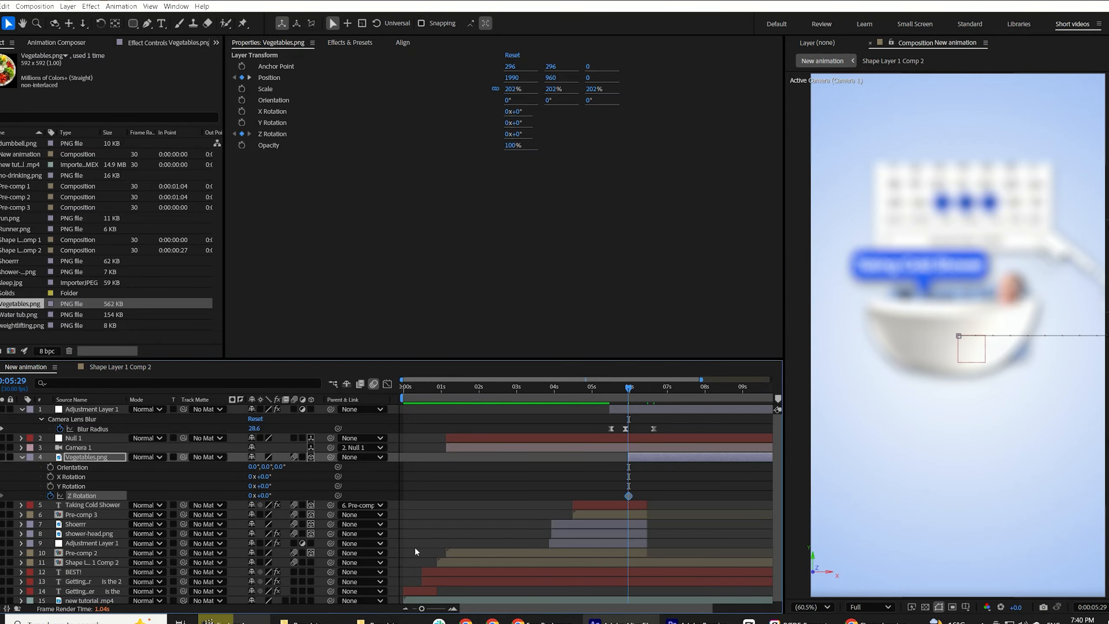
pyautogui.press('u')
pyautogui.press('k')
pyautogui.hotkey('alt', 'shift', 'r')
pyautogui.click(230, 478)
pyautogui.click(272, 478)
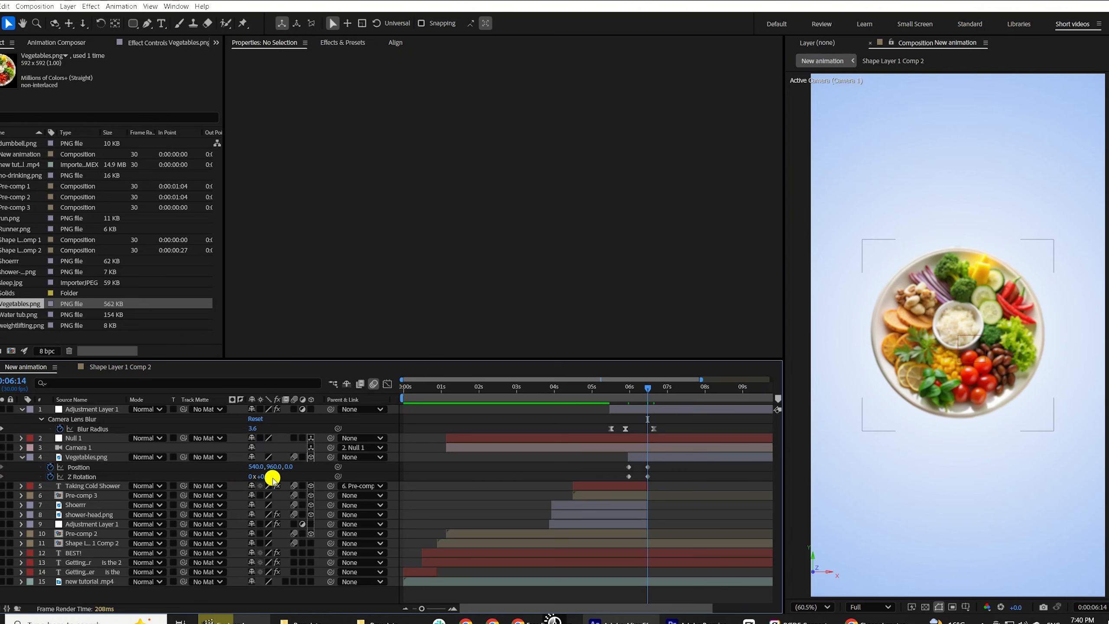
pyautogui.click(265, 477)
pyautogui.write('120')
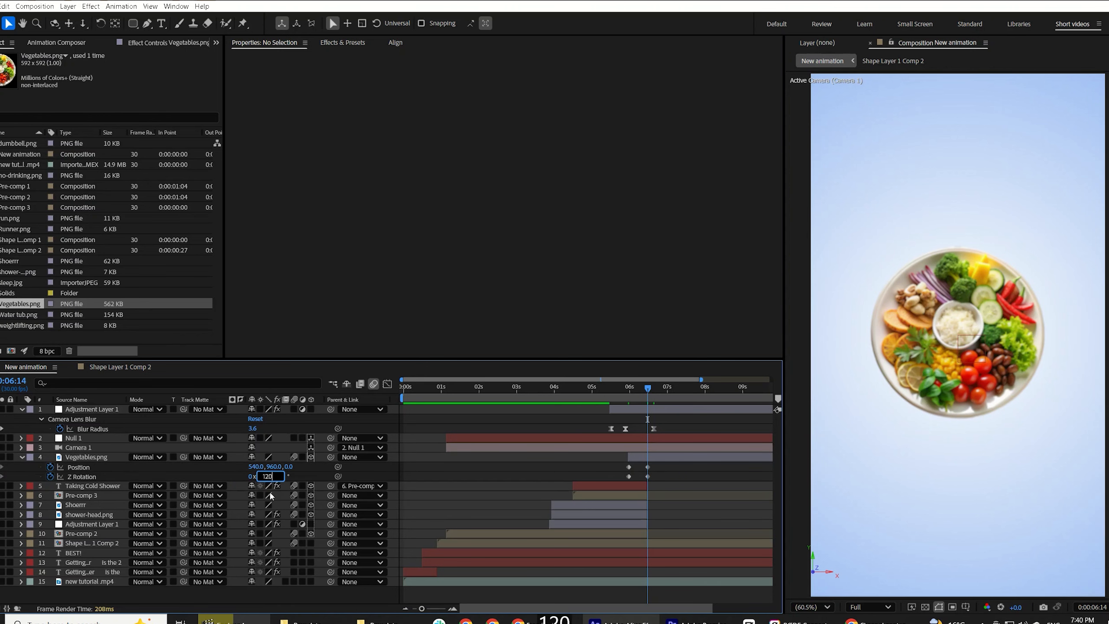
pyautogui.click(220, 476)
pyautogui.click(645, 399)
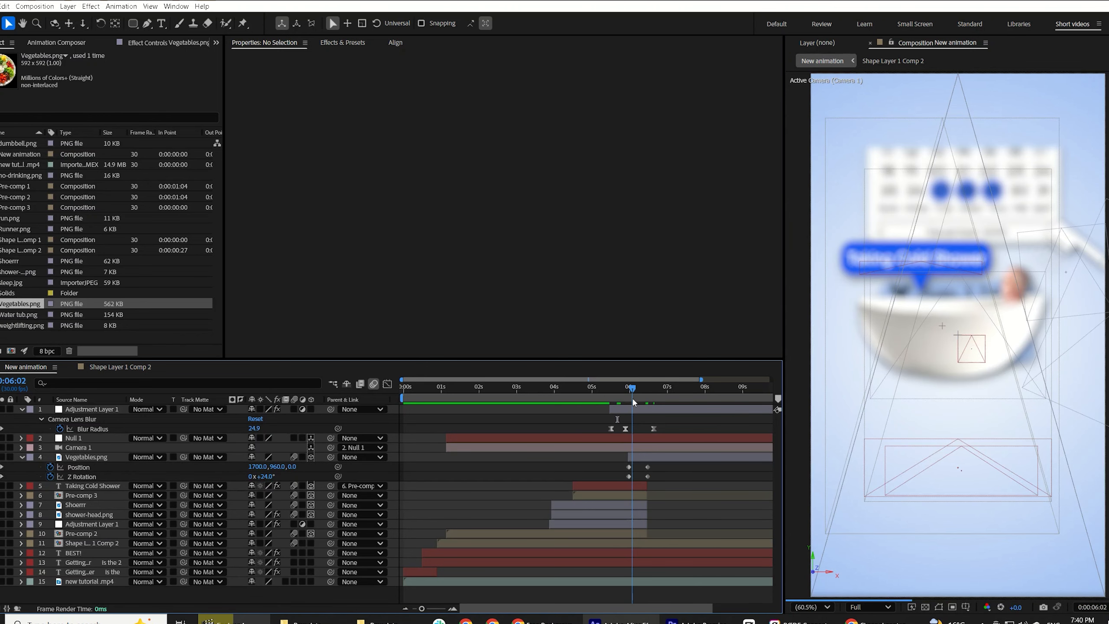